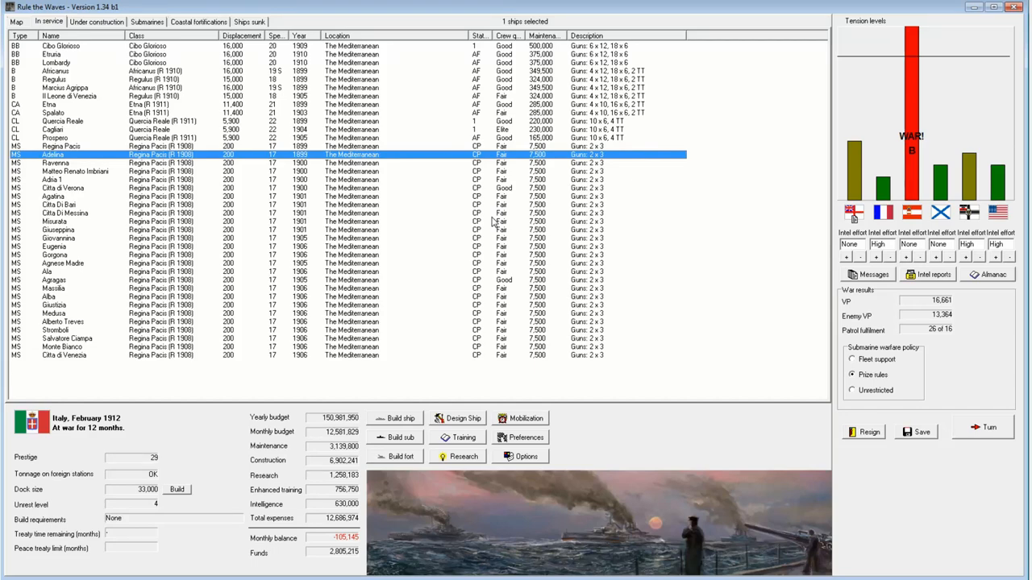
- Review ships in service and the sunk list, including Prospero, Etna, Cibo Glorioso, Sbarramento, Etruria and Regulus
{"action": "left_click", "coordinate": [221, 138]}
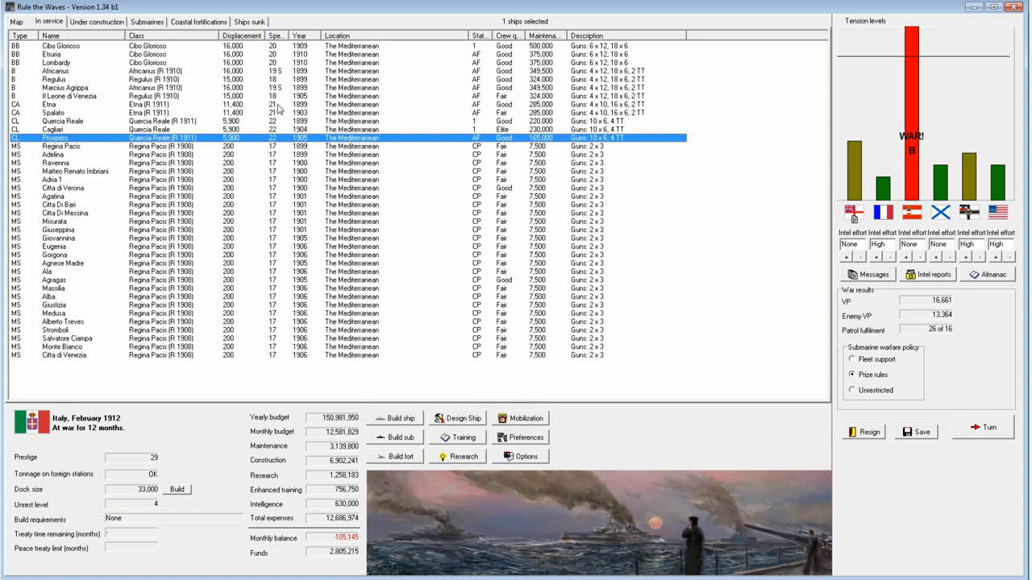
{"action": "left_click", "coordinate": [270, 106]}
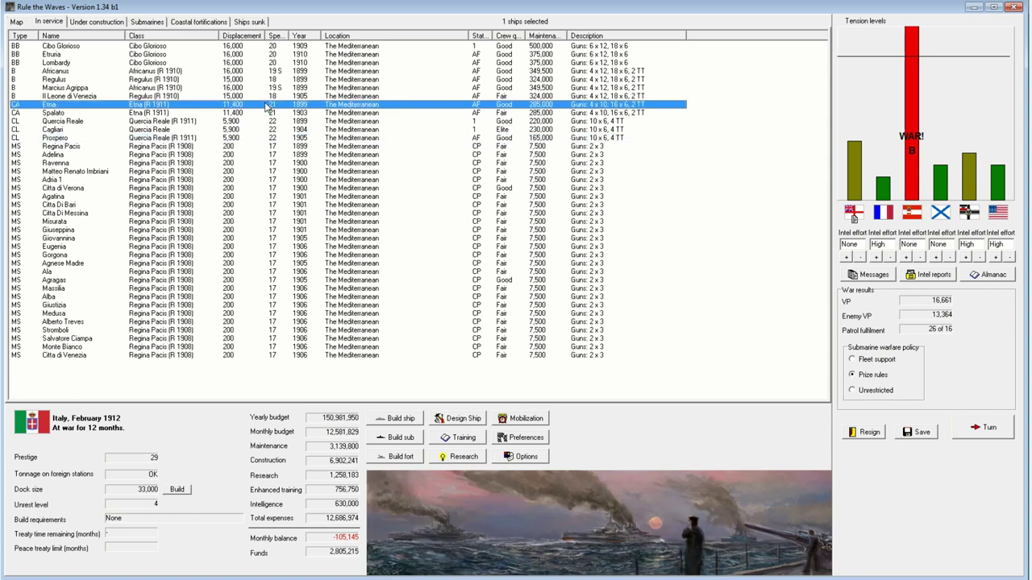
{"action": "left_click", "coordinate": [153, 48]}
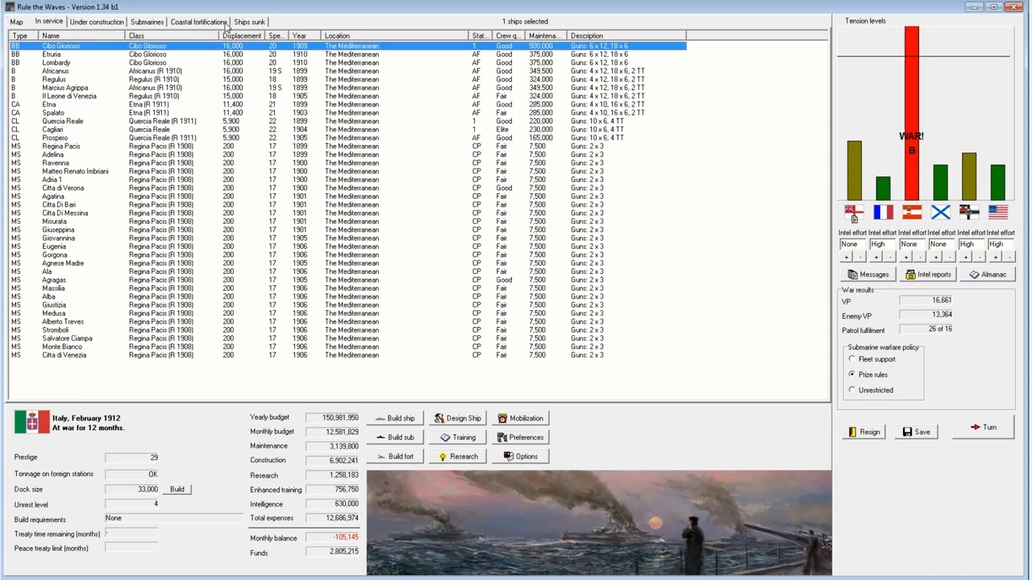
{"action": "left_click", "coordinate": [248, 21]}
{"action": "left_click", "coordinate": [69, 46]}
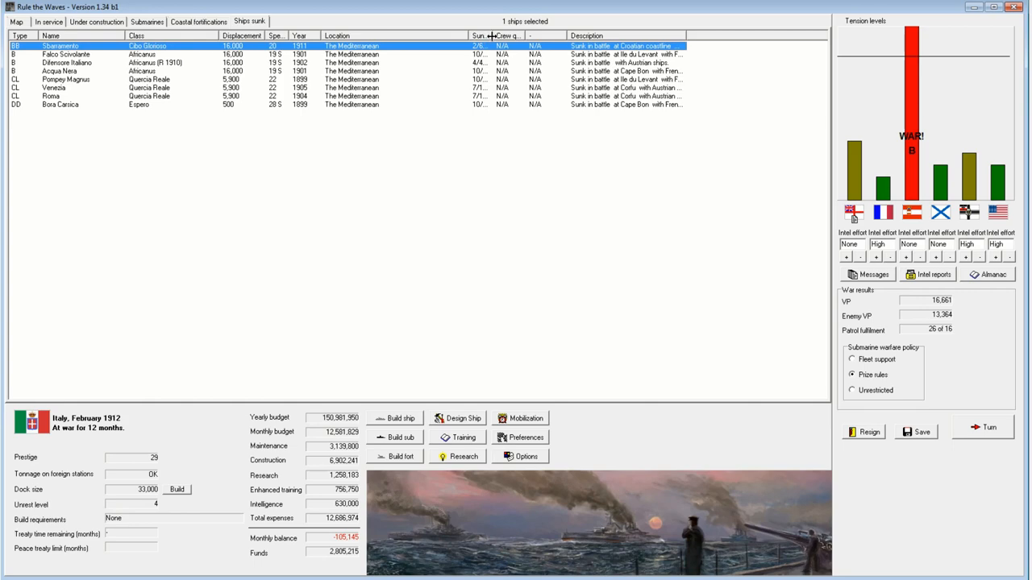
{"action": "left_click_drag", "start_coordinate": [491, 35], "coordinate": [494, 35]}
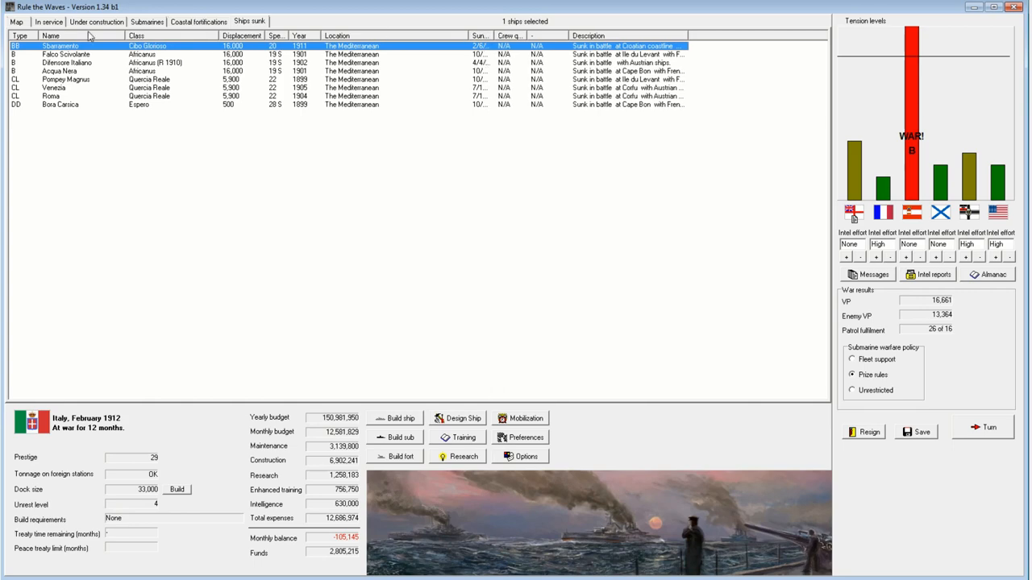
{"action": "left_click", "coordinate": [52, 21]}
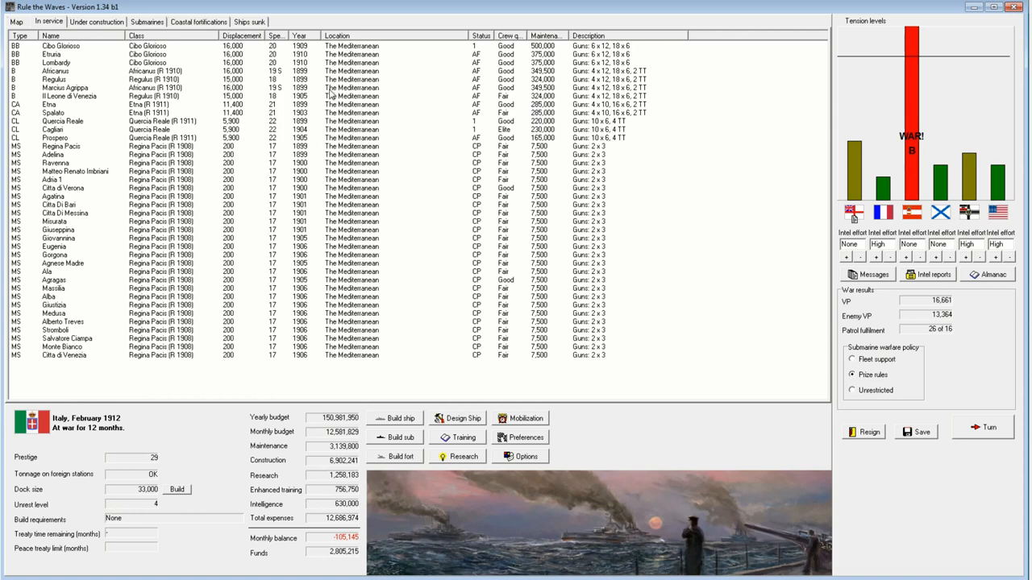
{"action": "left_click", "coordinate": [131, 55]}
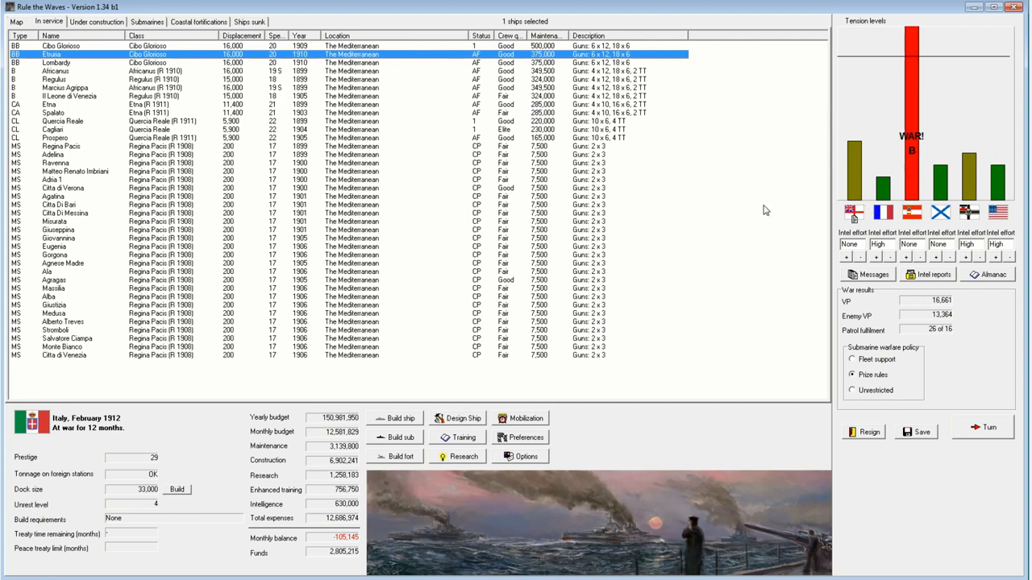
{"action": "left_click", "coordinate": [386, 80]}
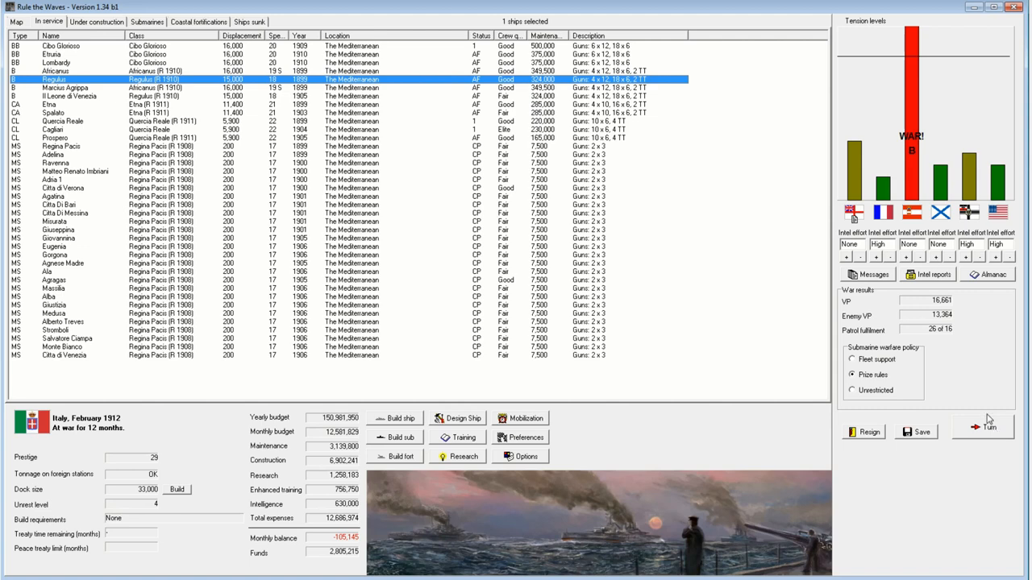
- End the turn, acknowledge the raider and news reports, and accept the Adriatic fleet battle
{"action": "left_click", "coordinate": [990, 431]}
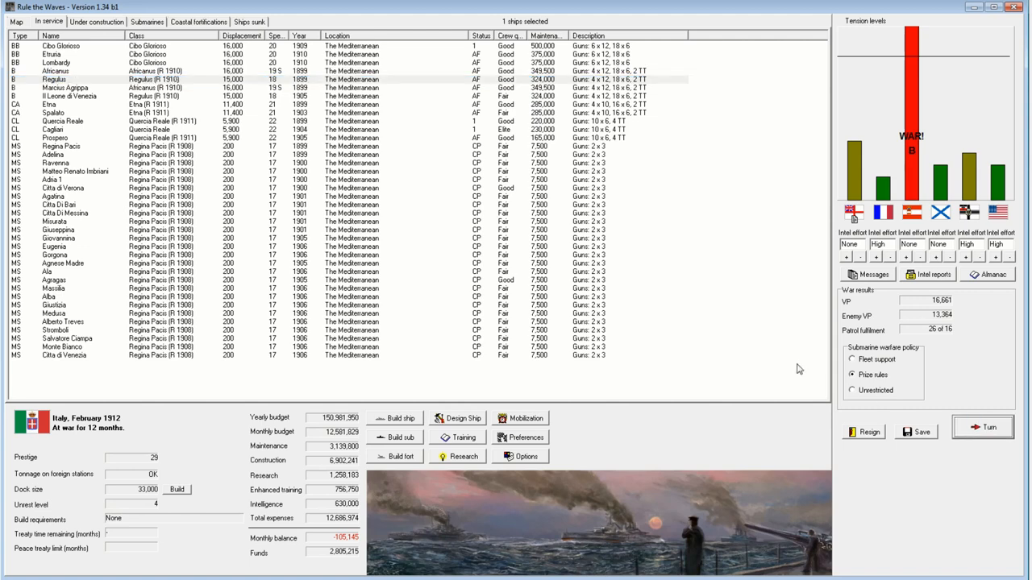
{"action": "left_click", "coordinate": [520, 408]}
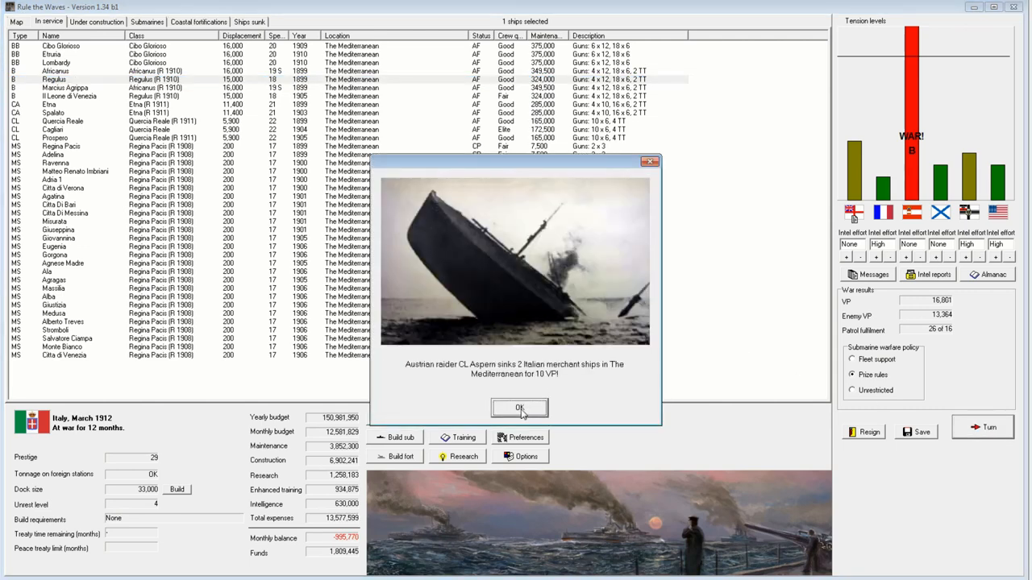
{"action": "left_click", "coordinate": [520, 408]}
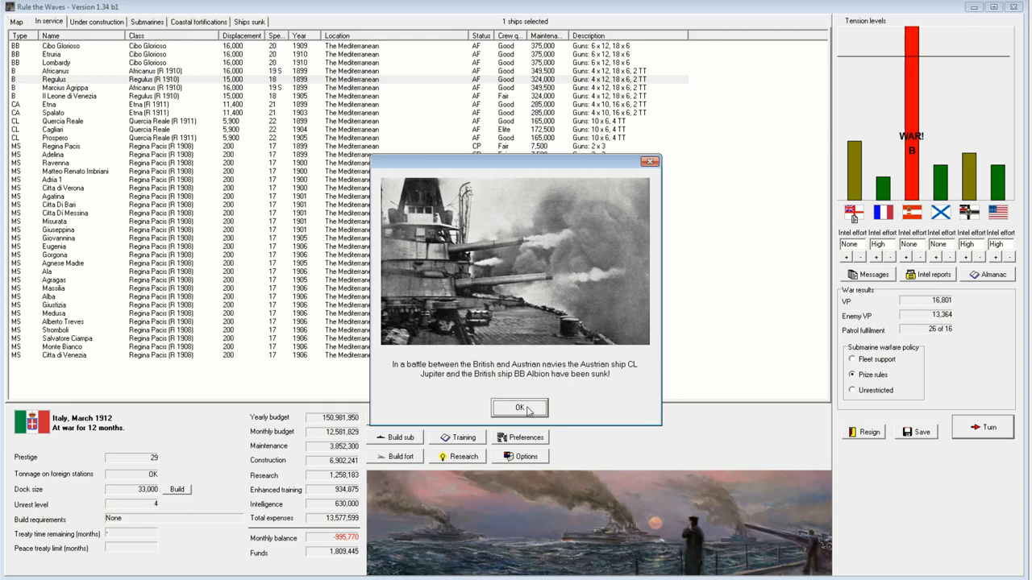
{"action": "left_click", "coordinate": [527, 408]}
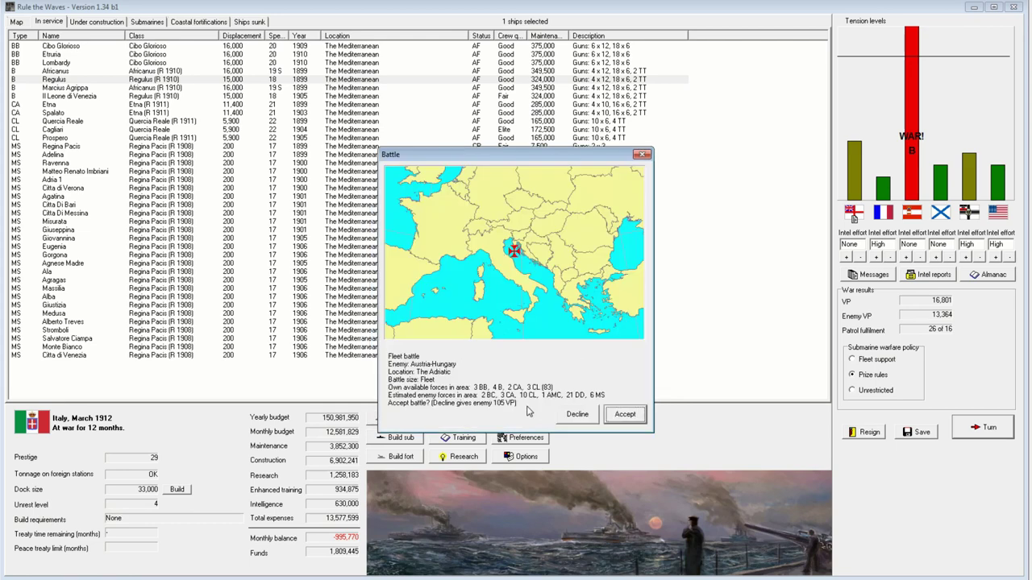
{"action": "left_click", "coordinate": [626, 415]}
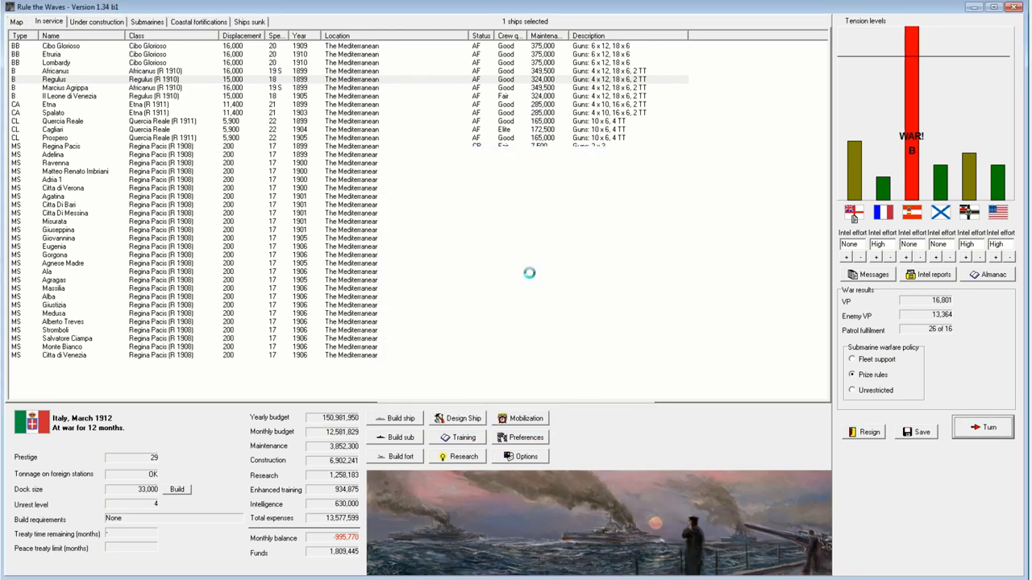
{"action": "scroll", "coordinate": [530, 287], "scroll_direction": "up", "scroll_amount": 2}
{"action": "scroll", "coordinate": [524, 291], "scroll_direction": "up", "scroll_amount": 2}
{"action": "scroll", "coordinate": [516, 295], "scroll_direction": "up", "scroll_amount": 1}
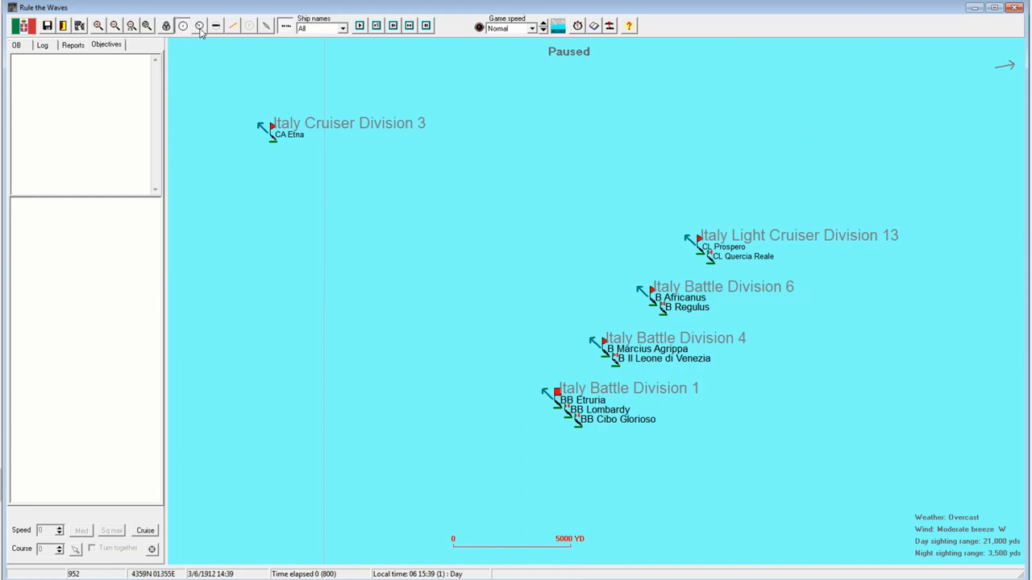
- Confirm Cruiser Division 3's orders, start the battle clock and acknowledge Etna's unknown-ship sighting
{"action": "left_click", "coordinate": [264, 26]}
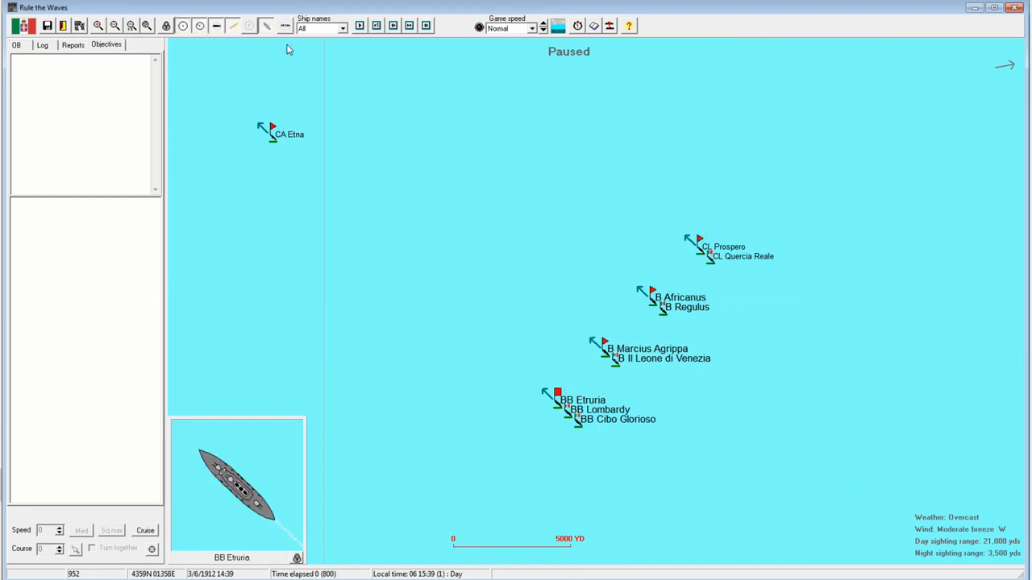
{"action": "left_click", "coordinate": [557, 394]}
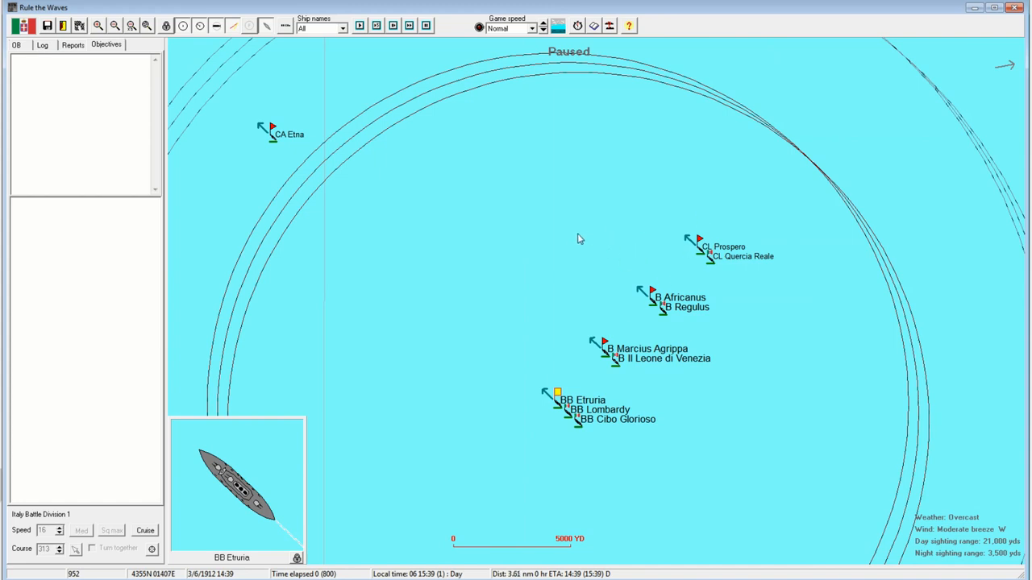
{"action": "scroll", "coordinate": [575, 239], "scroll_direction": "down", "scroll_amount": 1}
{"action": "scroll", "coordinate": [605, 247], "scroll_direction": "up", "scroll_amount": 1}
{"action": "scroll", "coordinate": [606, 248], "scroll_direction": "down", "scroll_amount": 1}
{"action": "scroll", "coordinate": [607, 252], "scroll_direction": "up", "scroll_amount": 1}
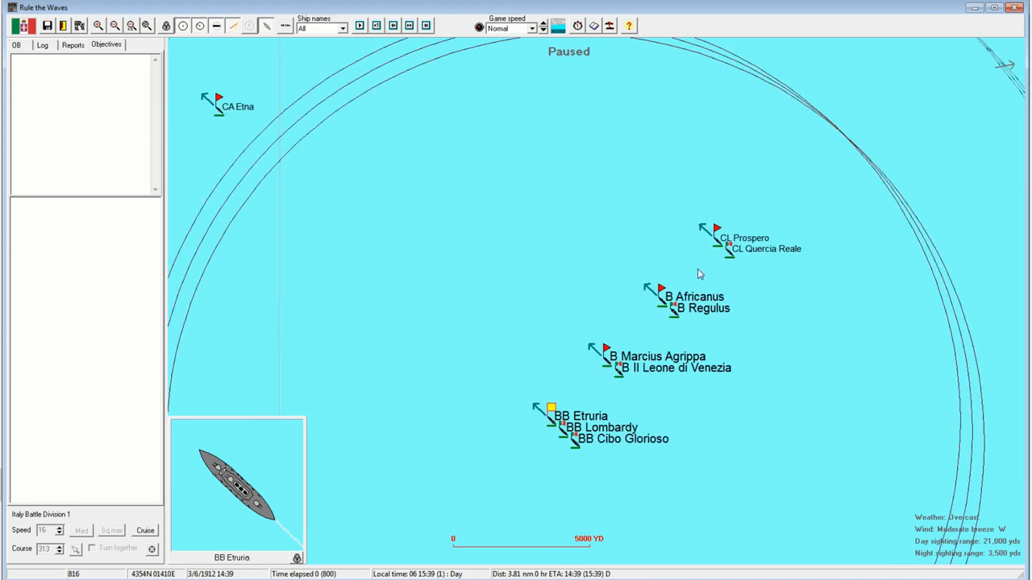
{"action": "scroll", "coordinate": [683, 273], "scroll_direction": "down", "scroll_amount": 1}
{"action": "scroll", "coordinate": [649, 275], "scroll_direction": "down", "scroll_amount": 1}
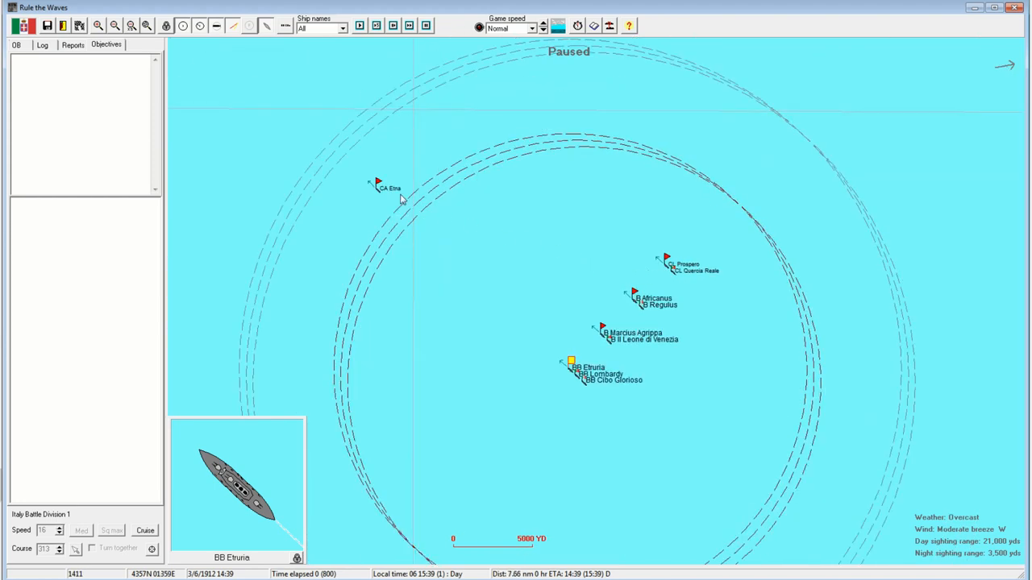
{"action": "double_click", "coordinate": [378, 184]}
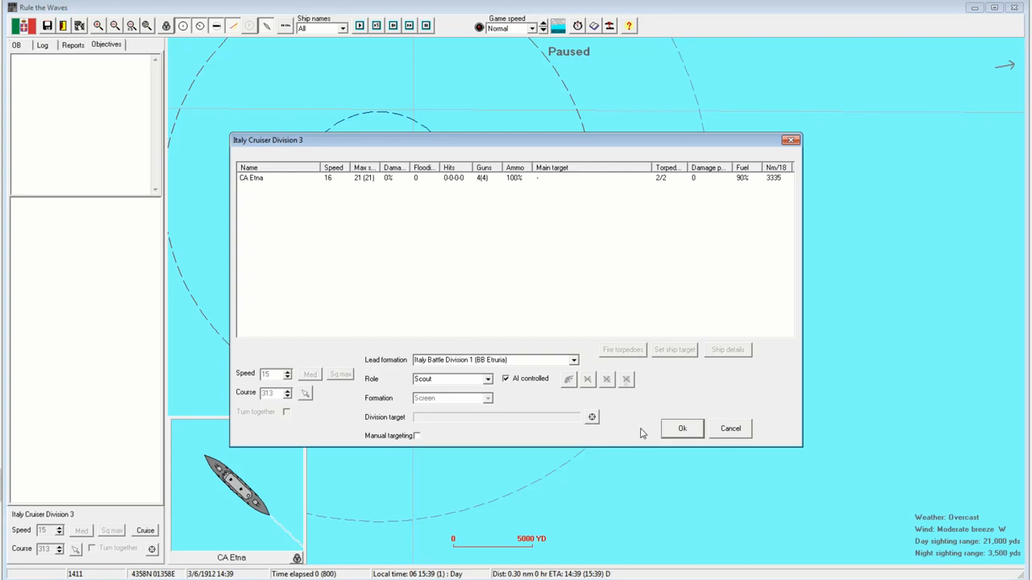
{"action": "left_click", "coordinate": [690, 436]}
{"action": "left_click", "coordinate": [409, 25]}
{"action": "left_click", "coordinate": [510, 309]}
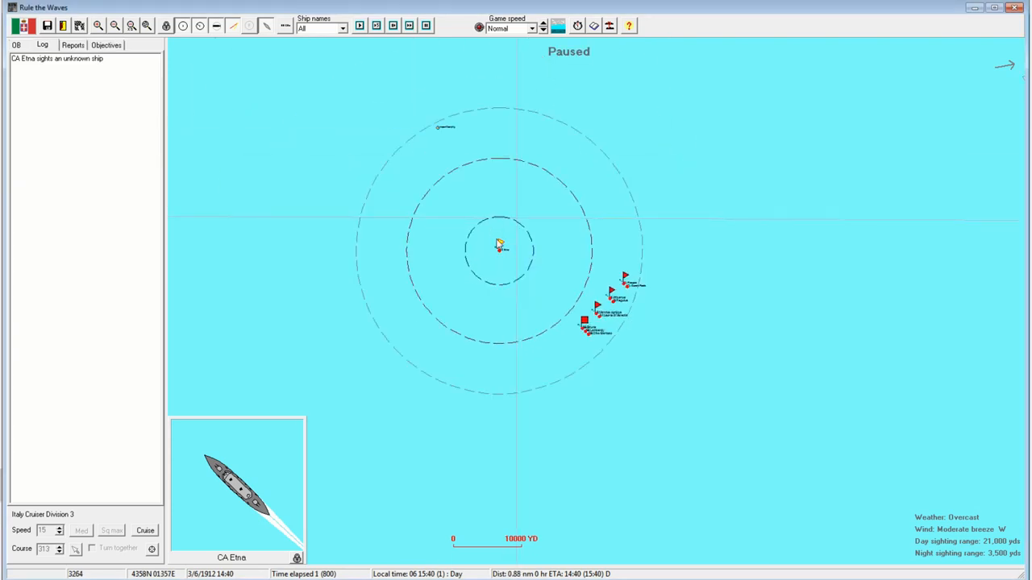
{"action": "scroll", "coordinate": [464, 185], "scroll_direction": "up", "scroll_amount": 1}
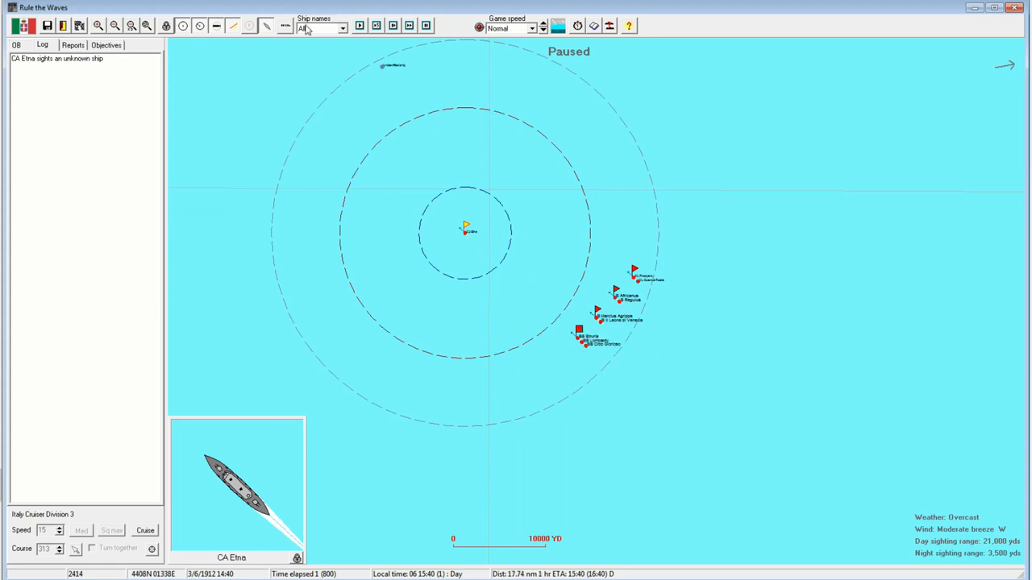
{"action": "left_click", "coordinate": [79, 26]}
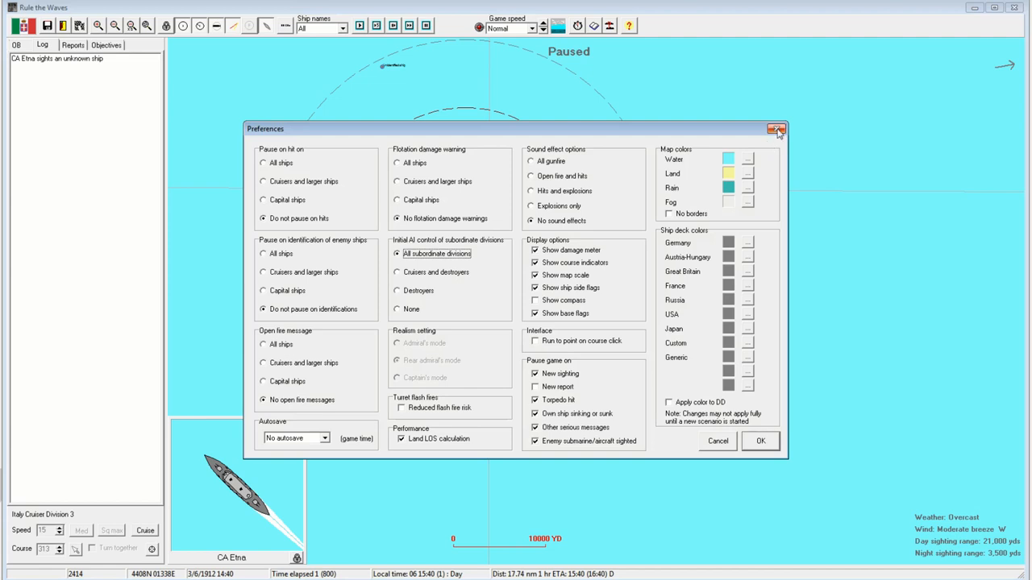
{"action": "left_click", "coordinate": [776, 129]}
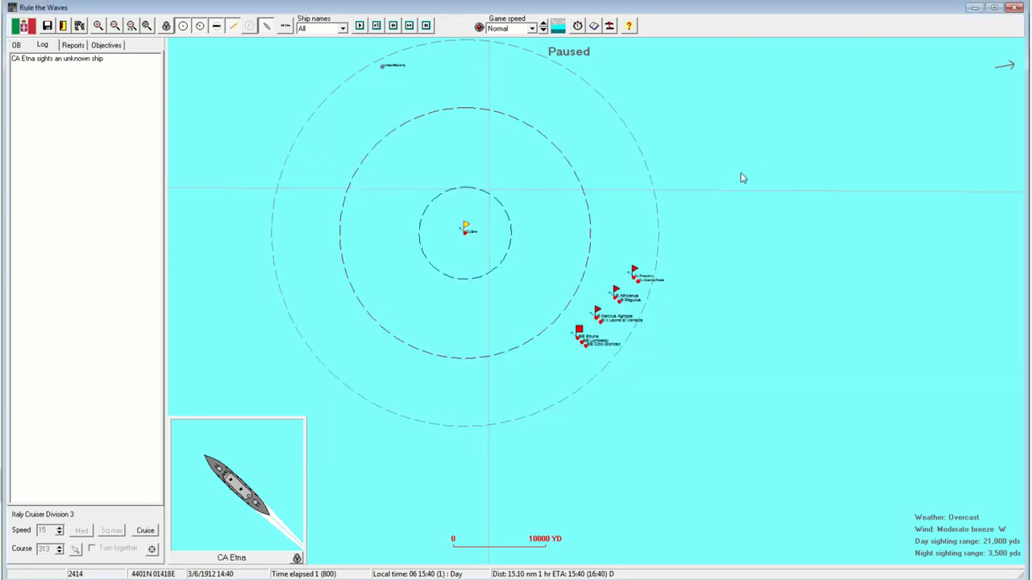
{"action": "left_click", "coordinate": [579, 329]}
{"action": "scroll", "coordinate": [538, 249], "scroll_direction": "up", "scroll_amount": 1}
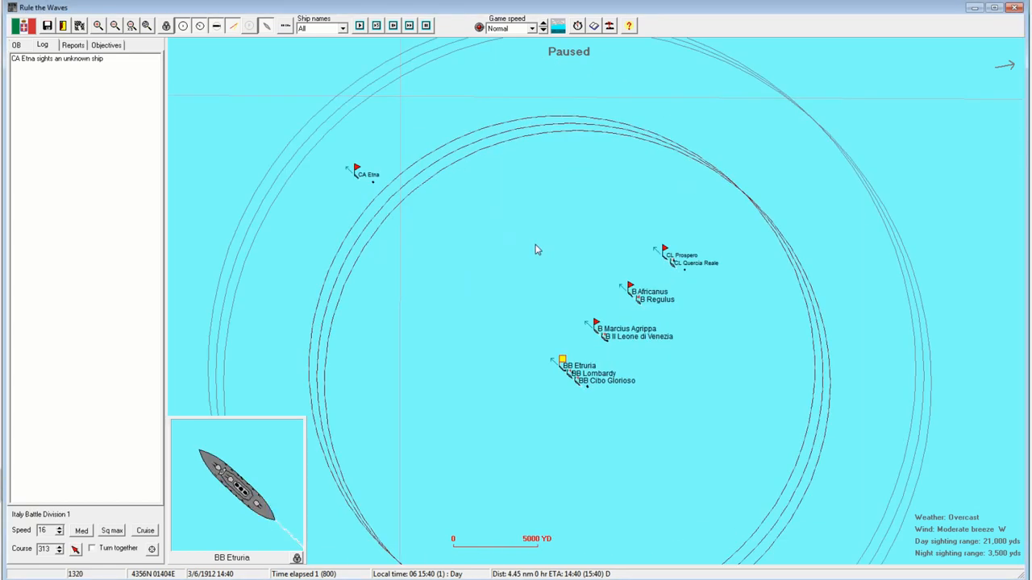
{"action": "scroll", "coordinate": [533, 249], "scroll_direction": "down", "scroll_amount": 1}
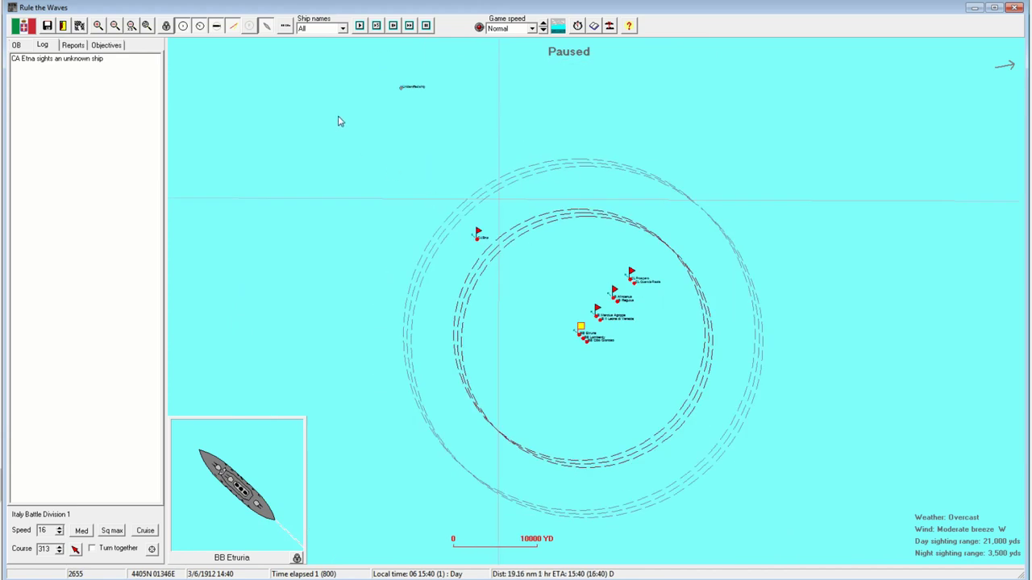
{"action": "left_click", "coordinate": [597, 310]}
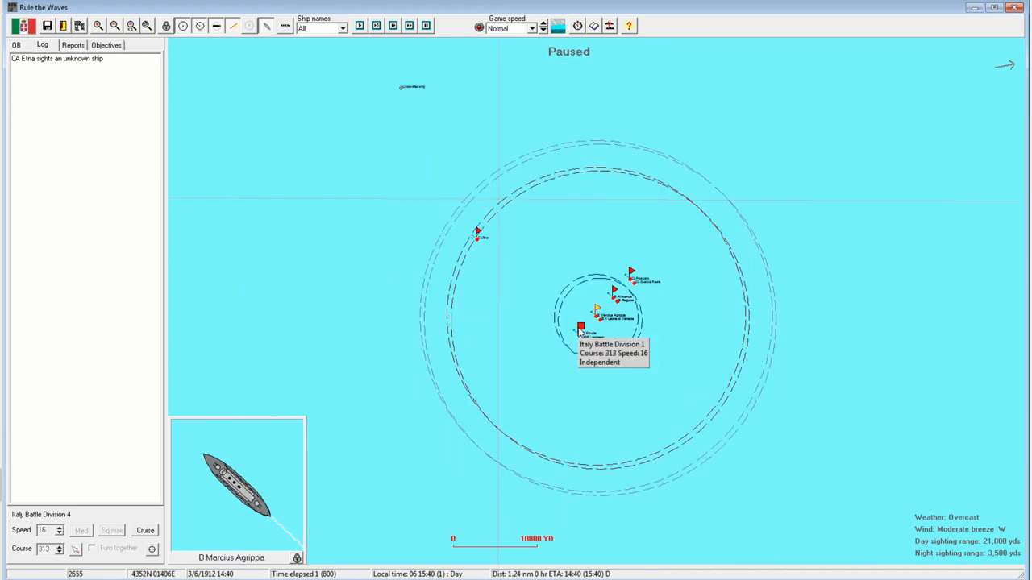
{"action": "left_click", "coordinate": [579, 330]}
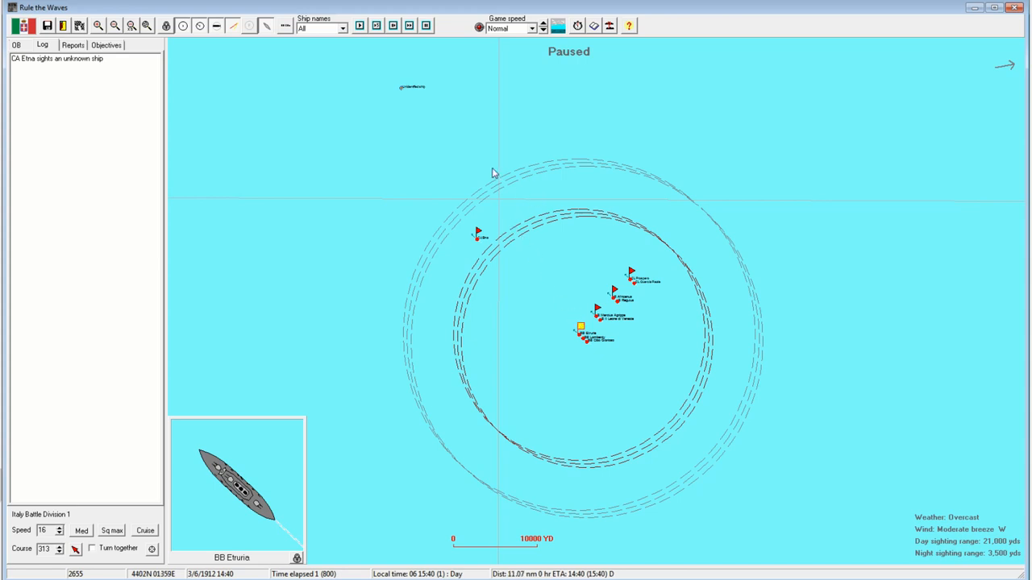
{"action": "left_click", "coordinate": [478, 233]}
{"action": "scroll", "coordinate": [484, 182], "scroll_direction": "up", "scroll_amount": 1}
{"action": "scroll", "coordinate": [478, 166], "scroll_direction": "down", "scroll_amount": 1}
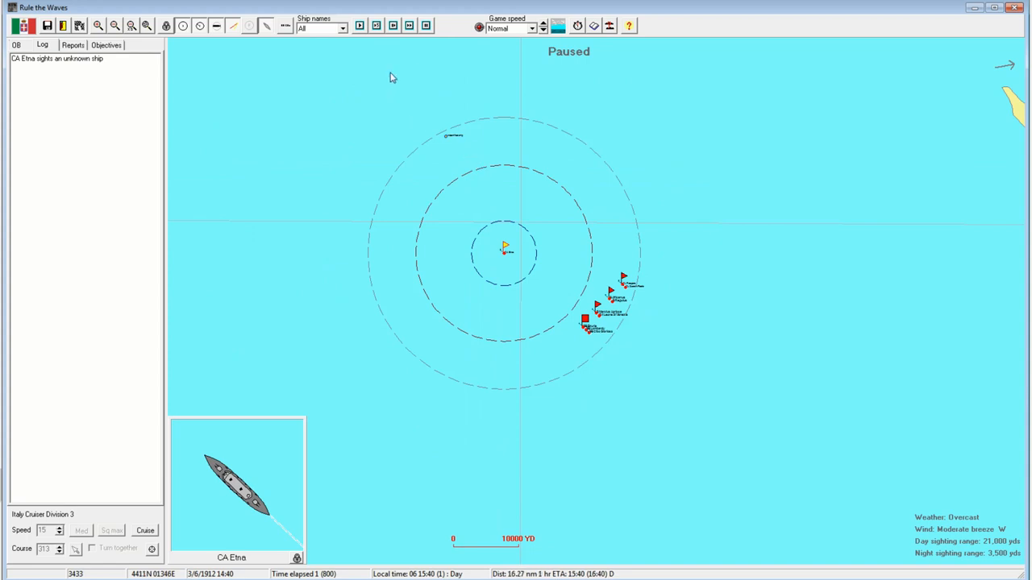
{"action": "scroll", "coordinate": [470, 161], "scroll_direction": "up", "scroll_amount": 1}
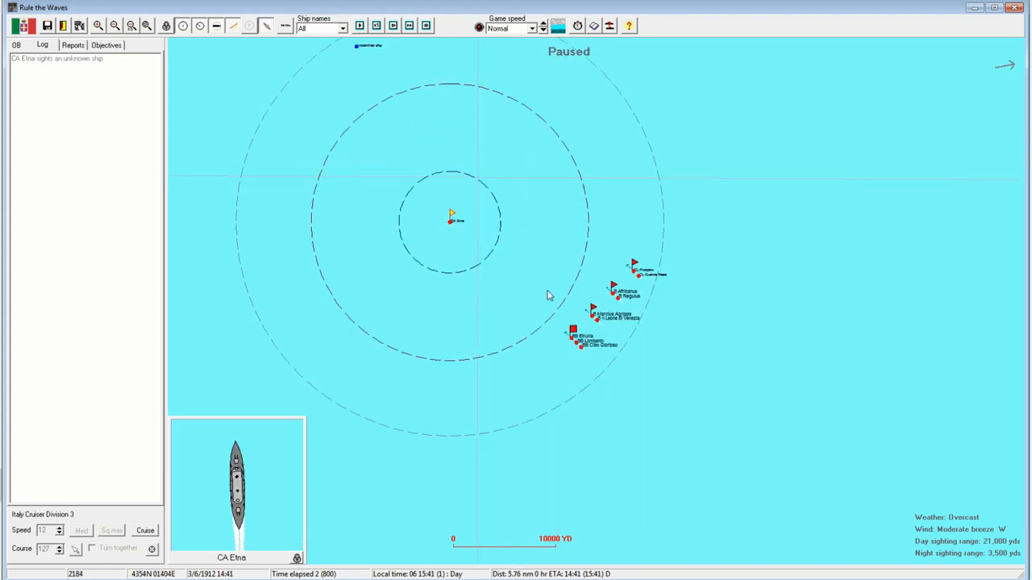
- Take Cruiser Division 3 off AI control, set its role to Core following Battle Division 6
{"action": "double_click", "coordinate": [454, 219]}
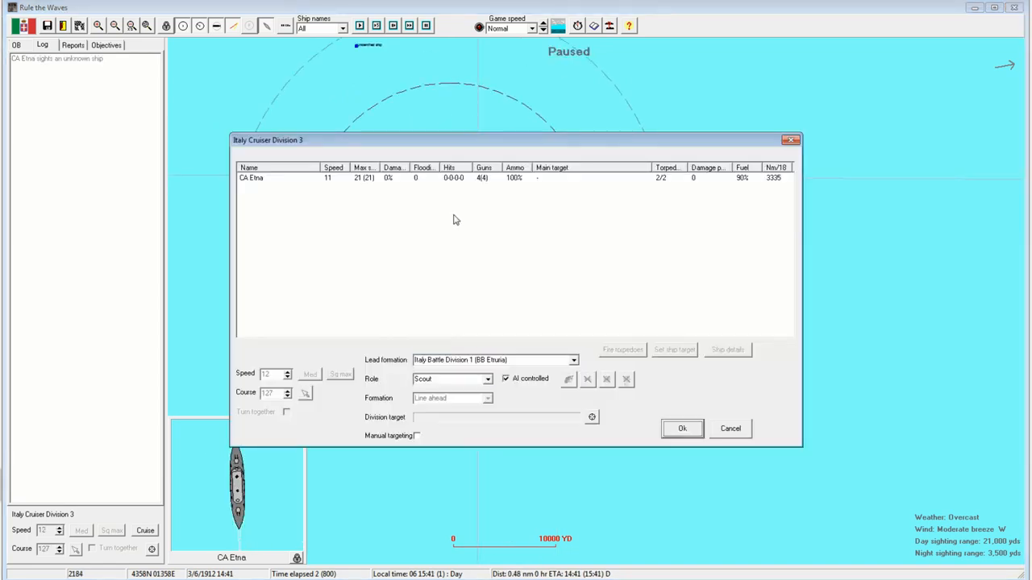
{"action": "left_click", "coordinate": [524, 386]}
{"action": "left_click", "coordinate": [488, 379]}
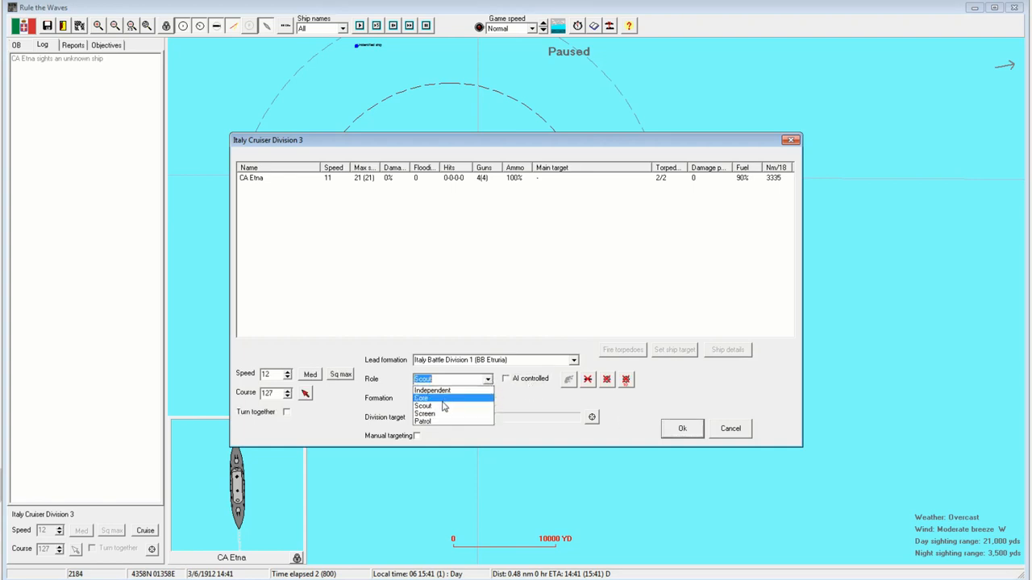
{"action": "left_click", "coordinate": [427, 398]}
{"action": "left_click", "coordinate": [568, 362]}
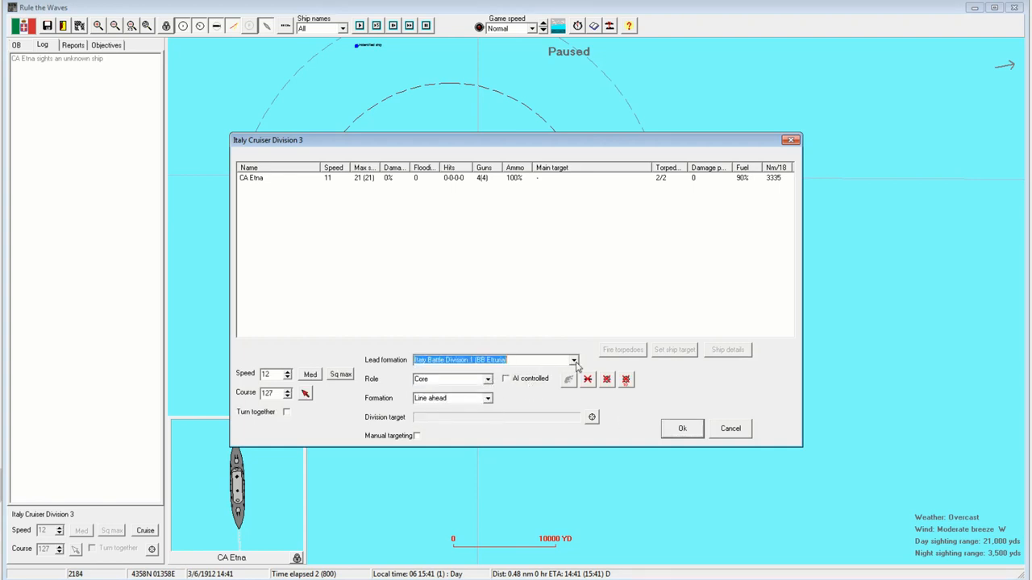
{"action": "left_click", "coordinate": [532, 378]}
{"action": "left_click", "coordinate": [680, 433]}
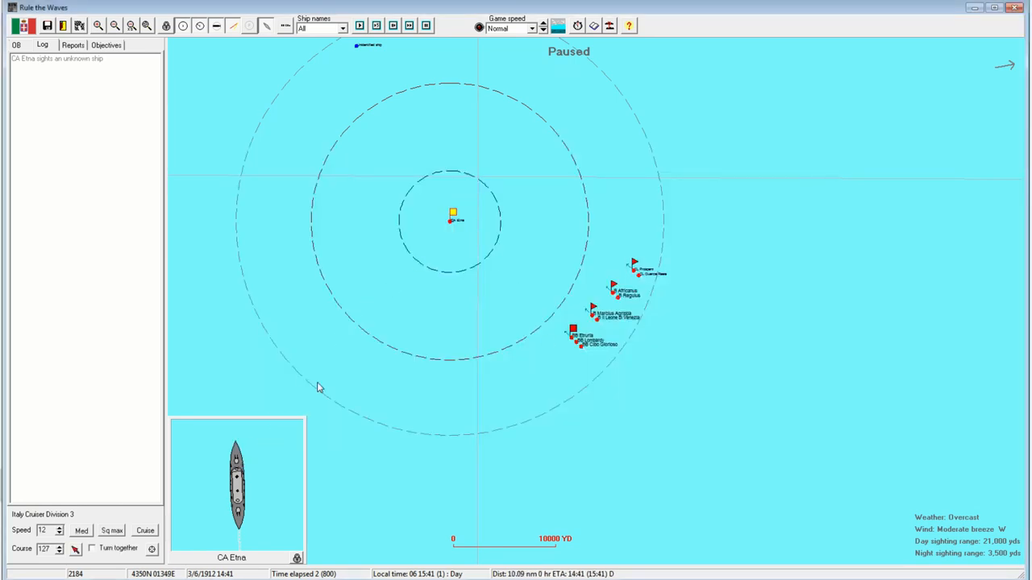
- Raise CA Etna's speed to 16 and select battleship Etruria
{"action": "left_click", "coordinate": [59, 529]}
{"action": "left_click", "coordinate": [59, 529]}
{"action": "left_click", "coordinate": [59, 529]}
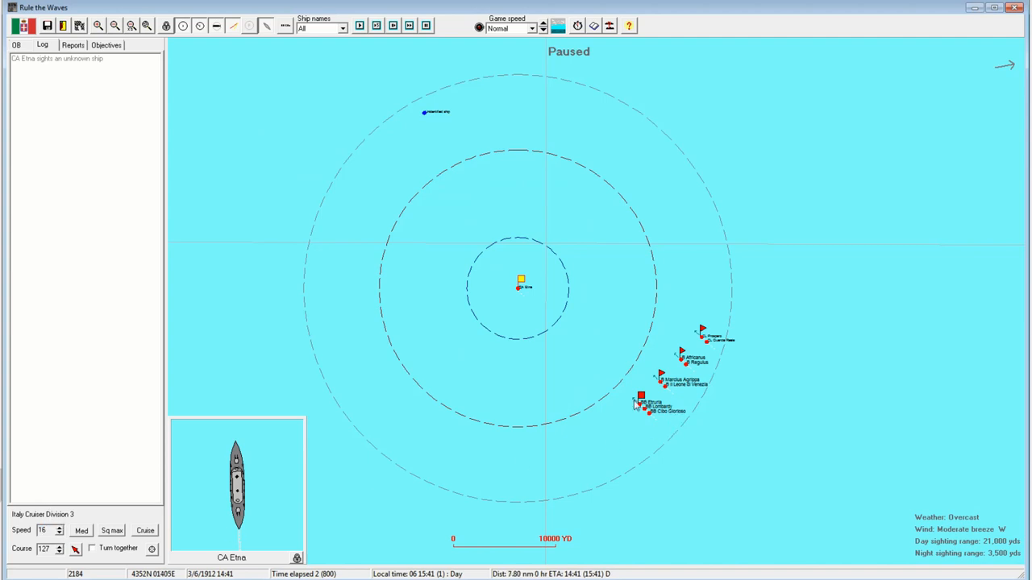
{"action": "left_click", "coordinate": [641, 400]}
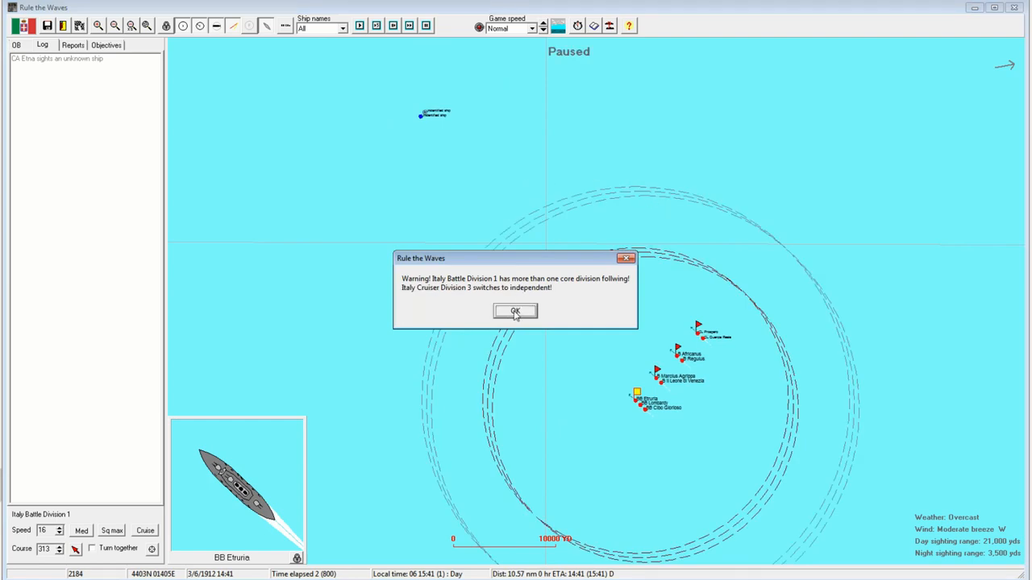
- Dismiss the core-division warning and review Battle Divisions 6 and 4's orders
{"action": "left_click", "coordinate": [515, 312]}
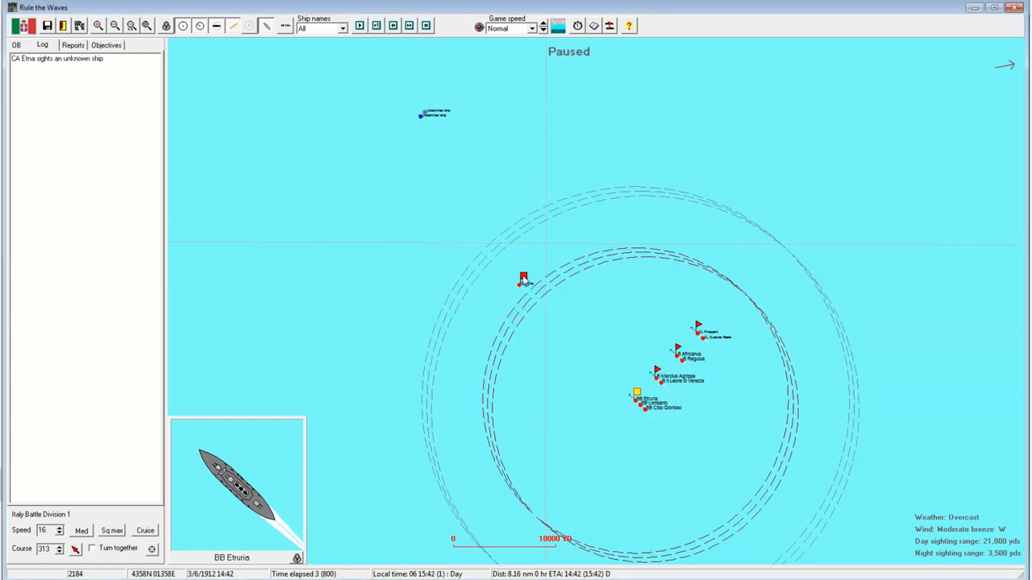
{"action": "left_click", "coordinate": [523, 280]}
{"action": "left_click", "coordinate": [677, 350]}
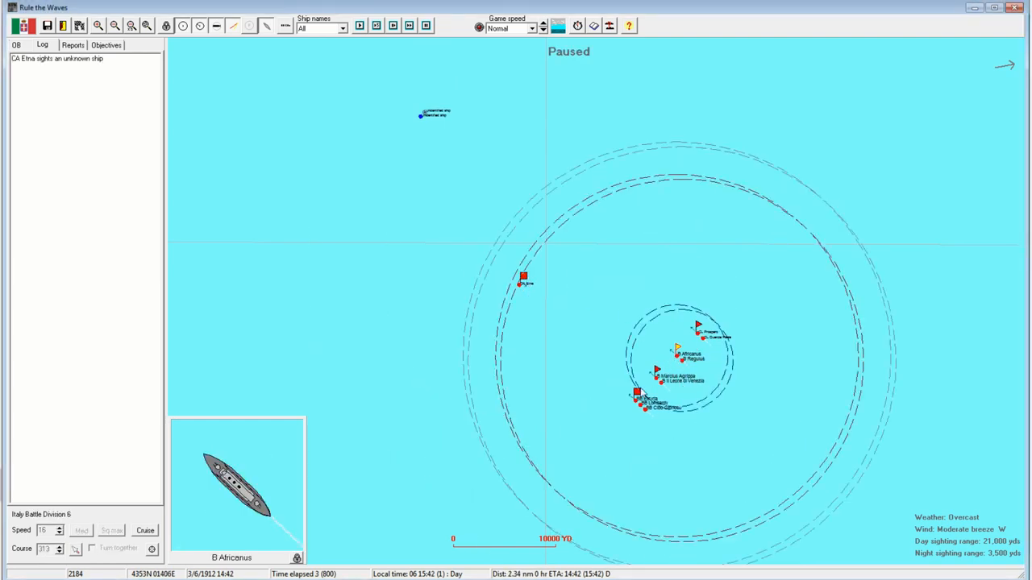
{"action": "scroll", "coordinate": [645, 395], "scroll_direction": "up", "scroll_amount": 1}
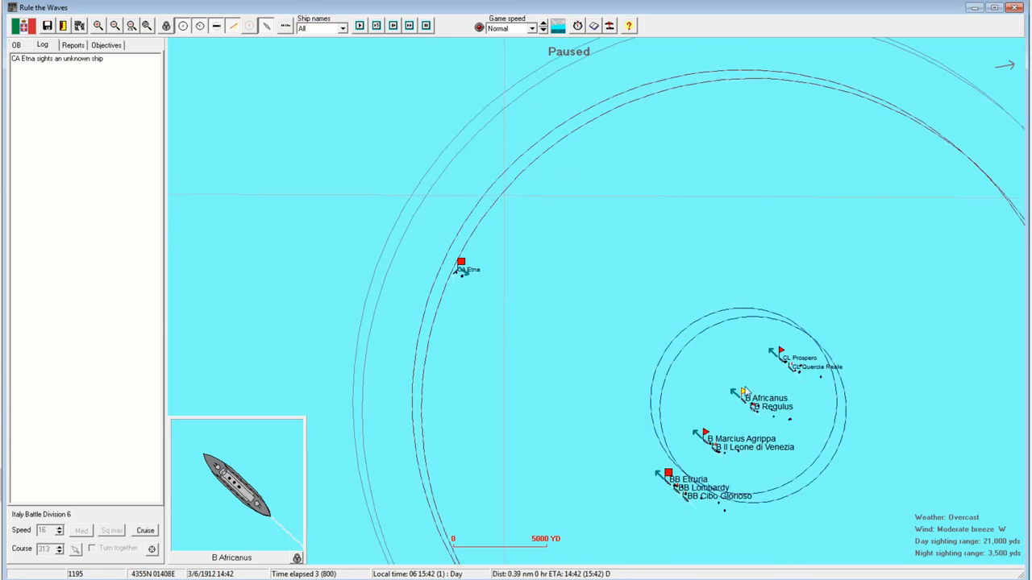
{"action": "double_click", "coordinate": [742, 395]}
{"action": "left_click", "coordinate": [692, 426]}
{"action": "double_click", "coordinate": [706, 436]}
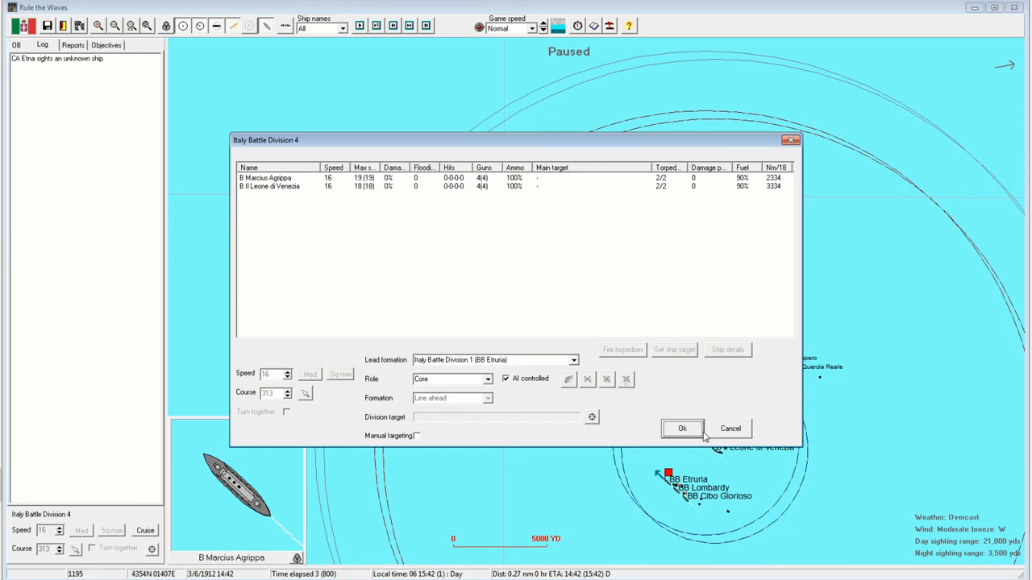
{"action": "left_click", "coordinate": [698, 431]}
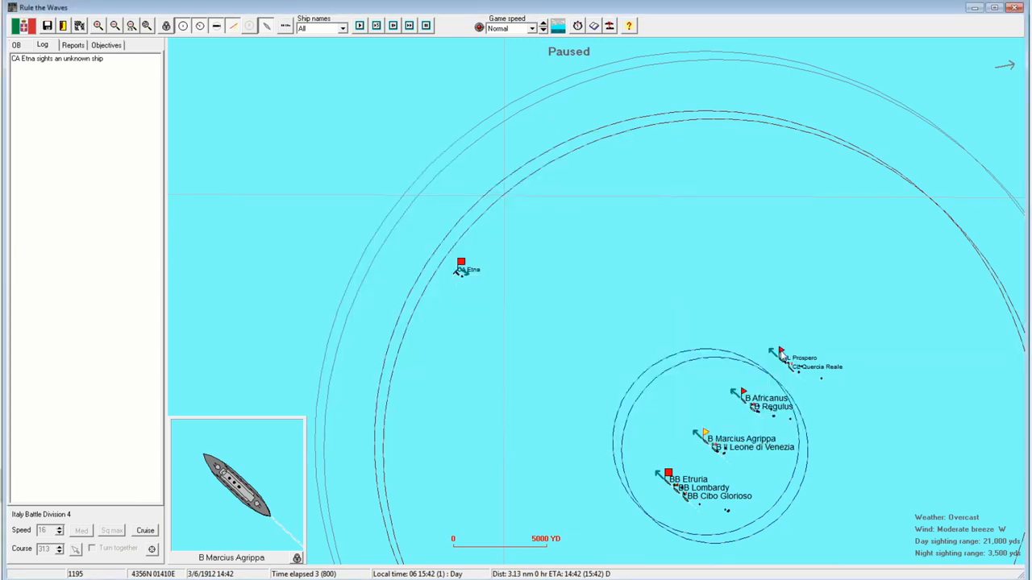
- Set Light Cruiser Division 13 to a Support role with its lead formation chosen
{"action": "double_click", "coordinate": [780, 353]}
{"action": "left_click", "coordinate": [488, 379]}
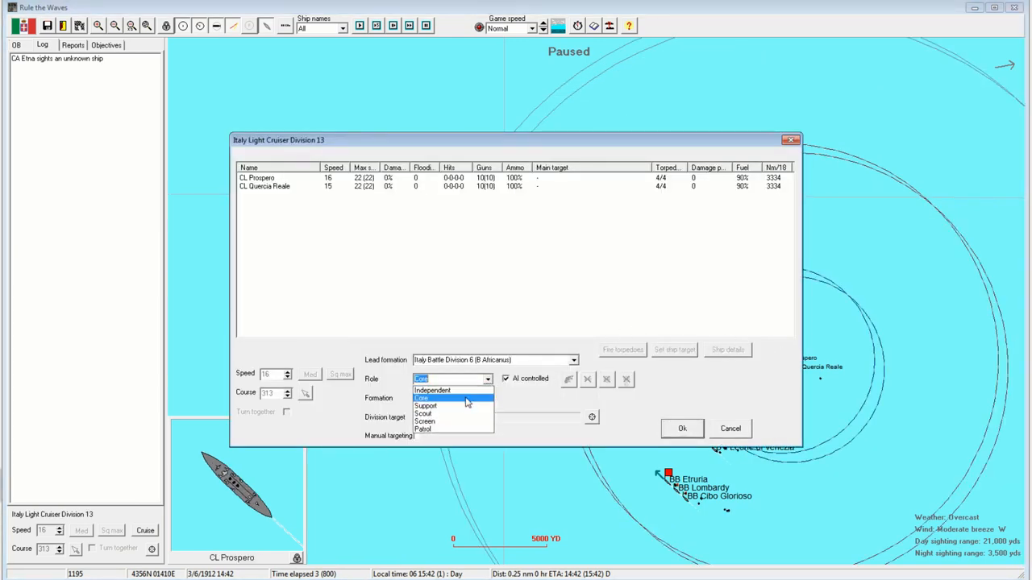
{"action": "left_click", "coordinate": [464, 403]}
{"action": "left_click", "coordinate": [571, 360]}
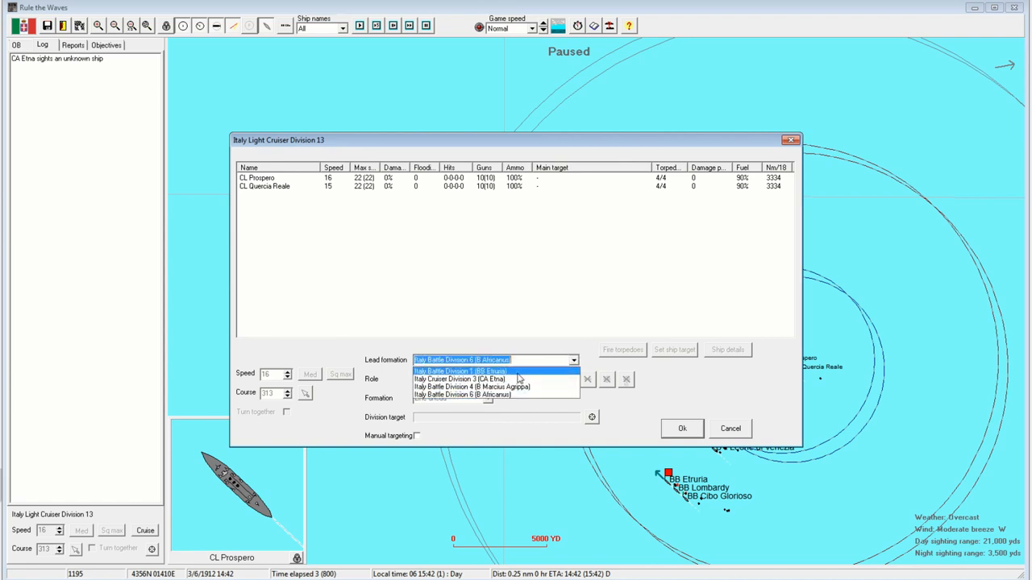
{"action": "left_click", "coordinate": [518, 379]}
{"action": "left_click", "coordinate": [682, 428]}
- Set CA Etna's division back to Core following Battle Division 6
{"action": "left_click", "coordinate": [463, 270]}
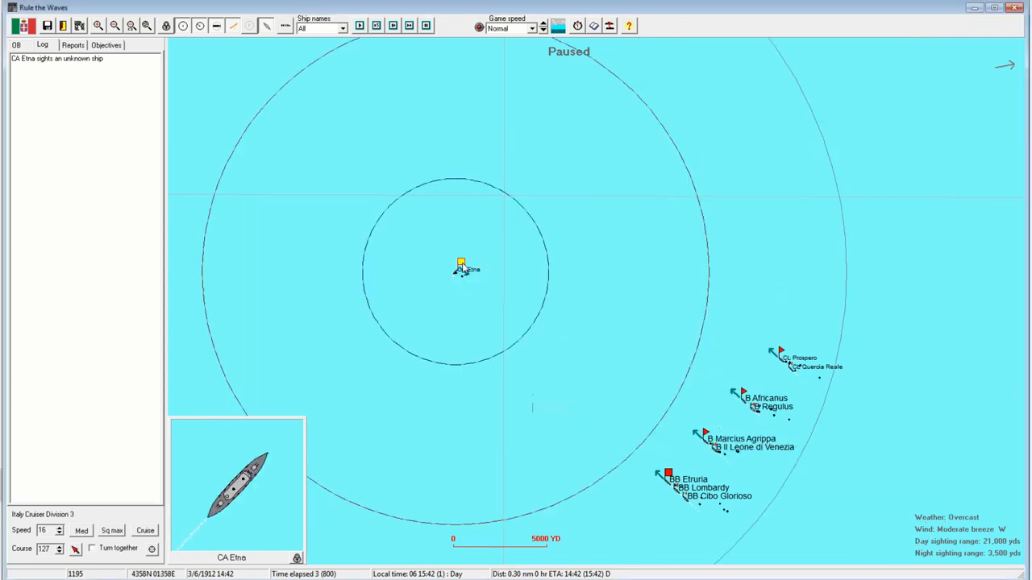
{"action": "double_click", "coordinate": [463, 271]}
{"action": "left_click", "coordinate": [488, 379]}
{"action": "left_click", "coordinate": [484, 390]}
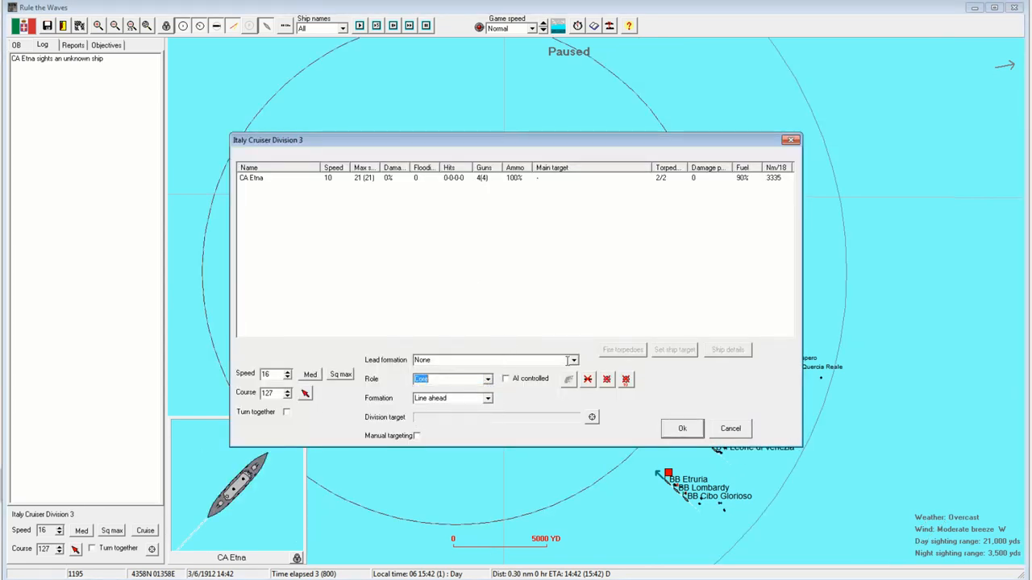
{"action": "left_click", "coordinate": [571, 360]}
{"action": "left_click", "coordinate": [524, 379]}
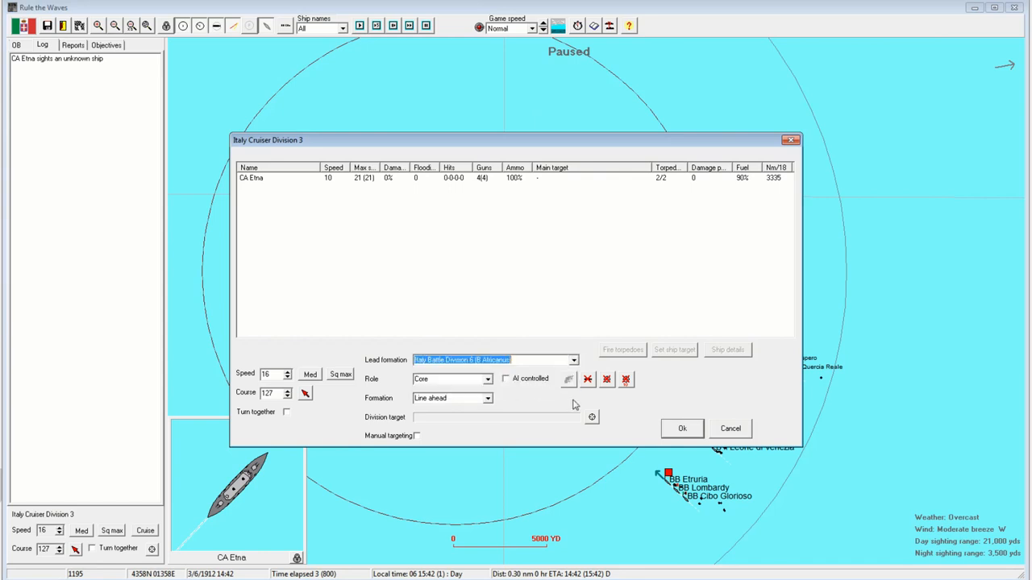
{"action": "left_click", "coordinate": [682, 429]}
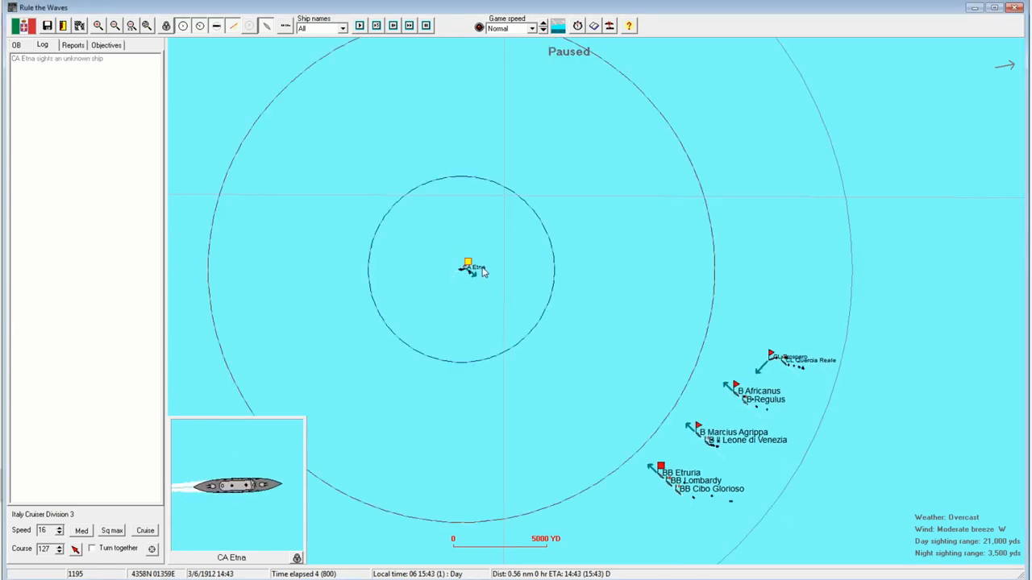
{"action": "scroll", "coordinate": [427, 179], "scroll_direction": "down", "scroll_amount": 1}
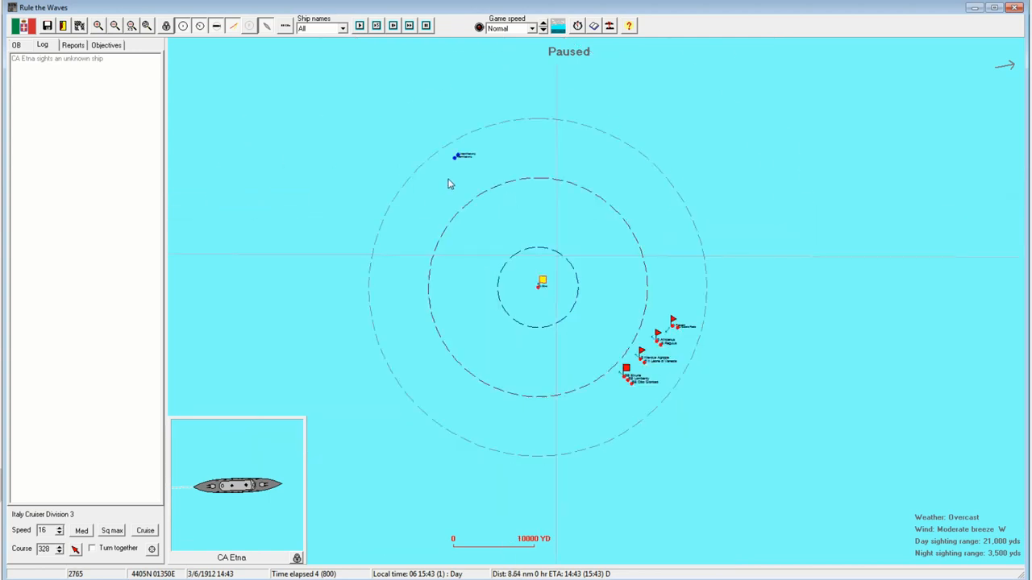
{"action": "scroll", "coordinate": [476, 190], "scroll_direction": "up", "scroll_amount": 1}
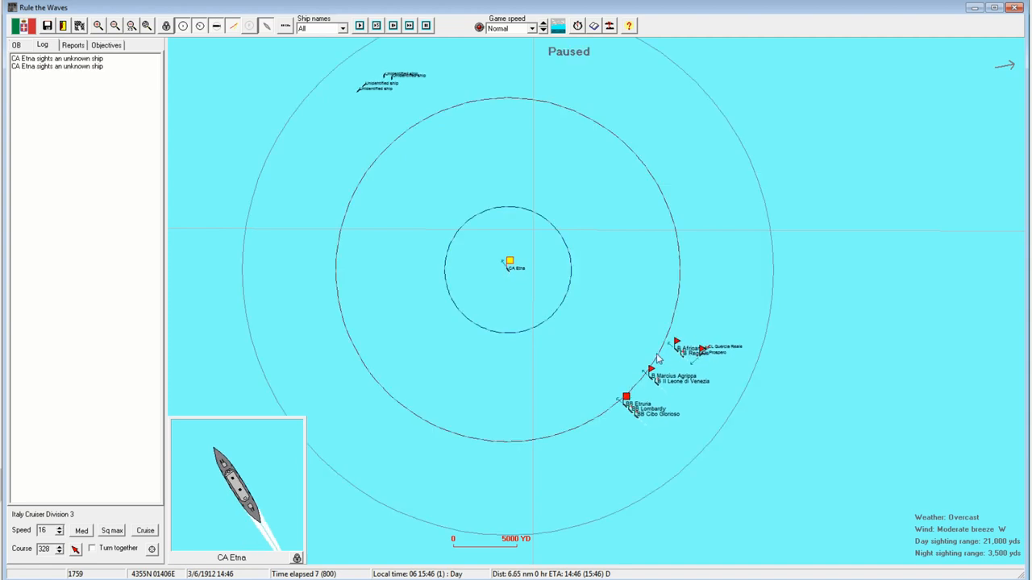
- Pan the battle map while Etna sights and identifies enemy destroyers to the north
{"action": "left_click_drag", "start_coordinate": [479, 256], "coordinate": [570, 338]}
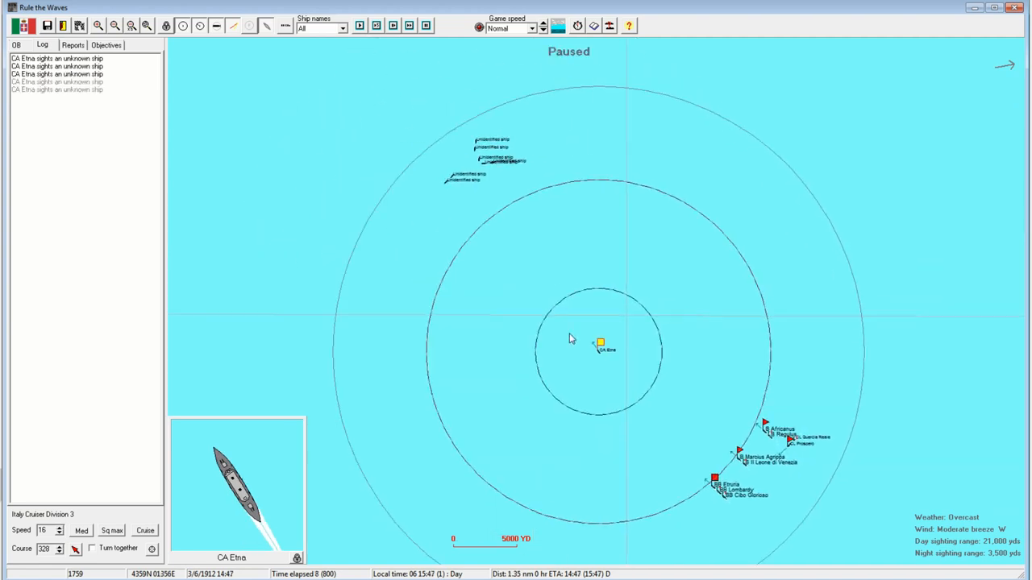
{"action": "scroll", "coordinate": [568, 337], "scroll_direction": "up", "scroll_amount": 1}
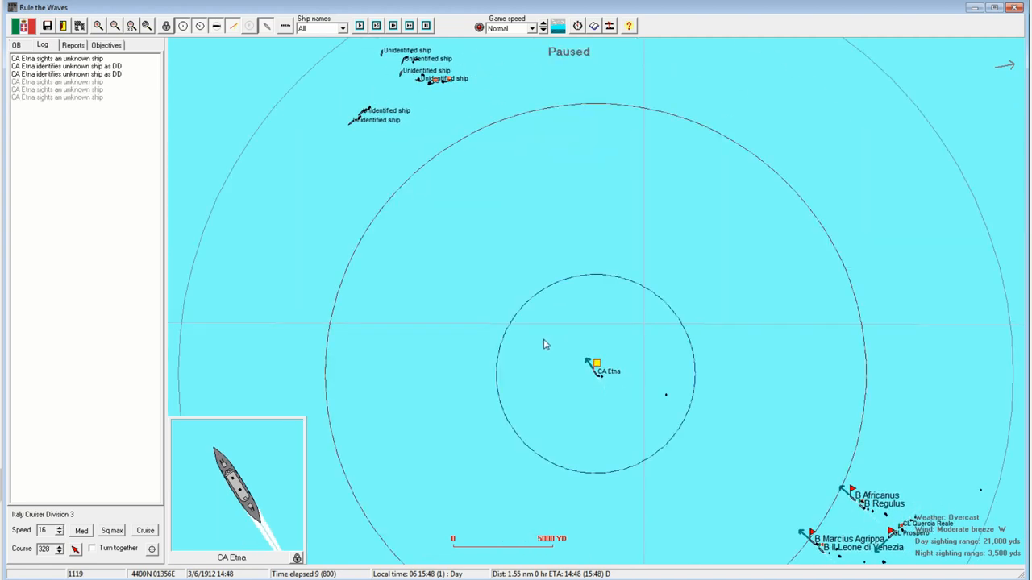
{"action": "left_click_drag", "start_coordinate": [701, 429], "coordinate": [534, 326]}
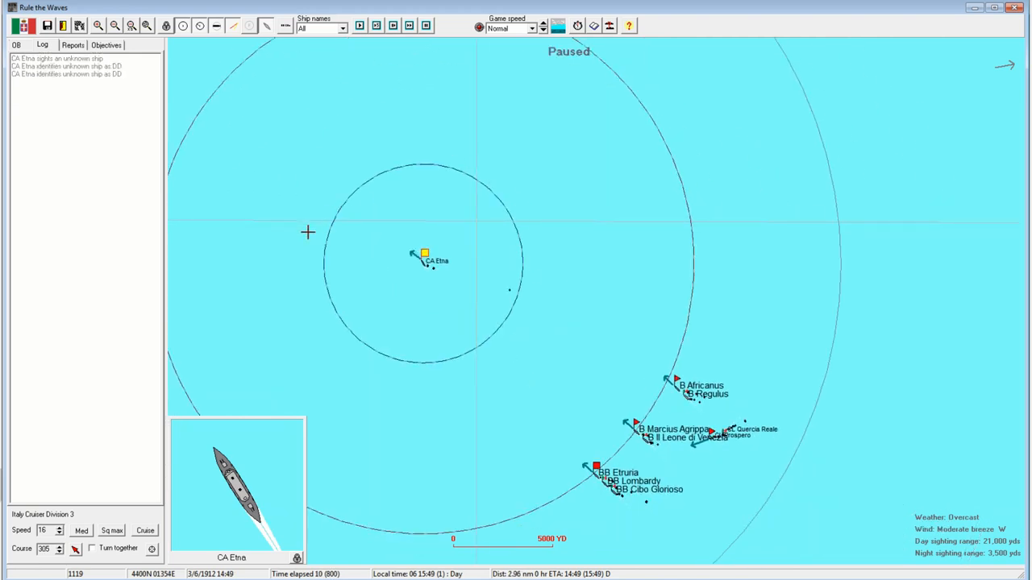
- Steer CA Etna southwest and turn Etruria's battle line onto a northward heading
{"action": "left_click", "coordinate": [307, 231]}
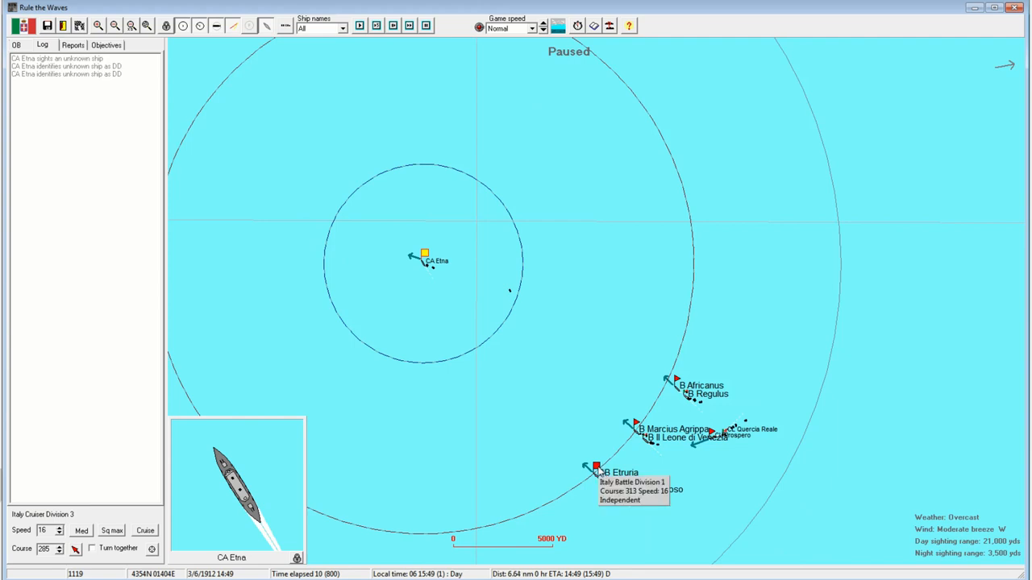
{"action": "left_click", "coordinate": [598, 469]}
{"action": "left_click_drag", "start_coordinate": [564, 210], "coordinate": [605, 380]}
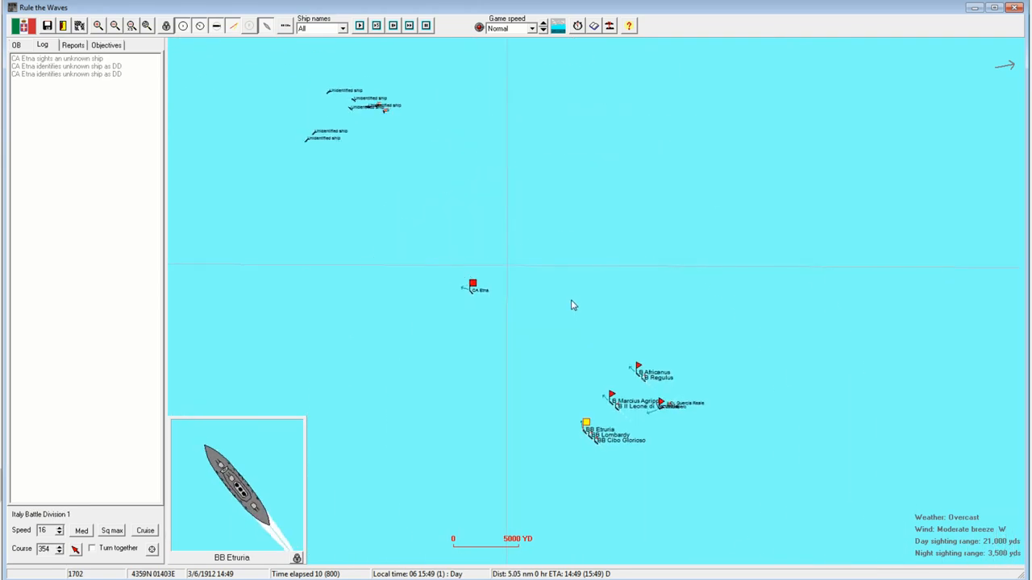
{"action": "left_click", "coordinate": [441, 283]}
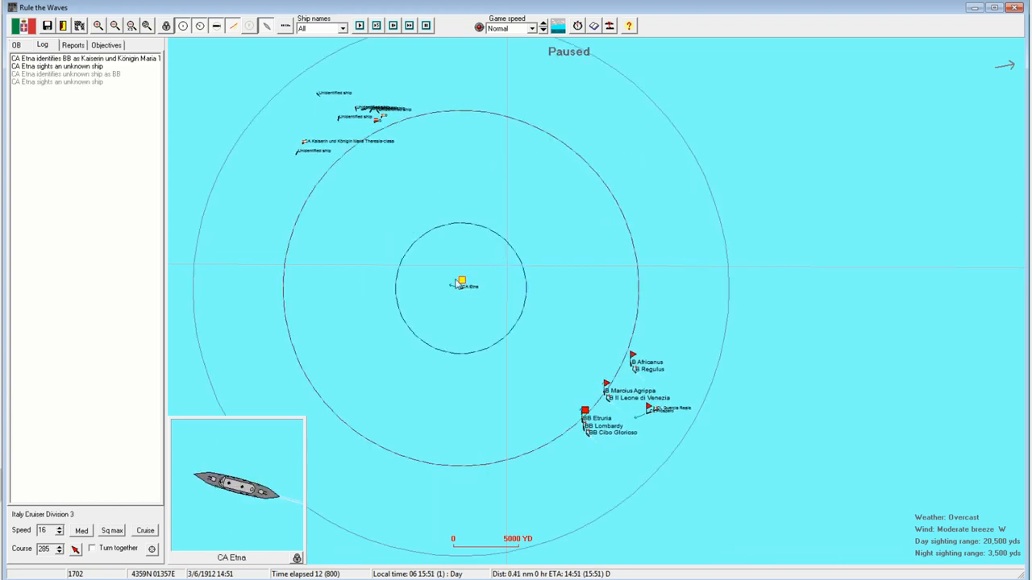
{"action": "right_click", "coordinate": [379, 346]}
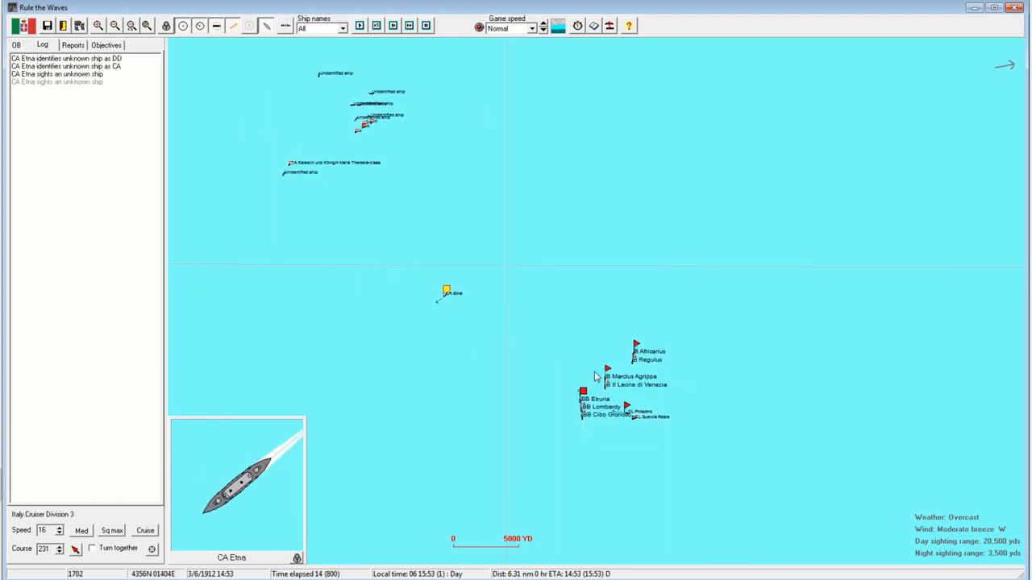
{"action": "left_click", "coordinate": [584, 396]}
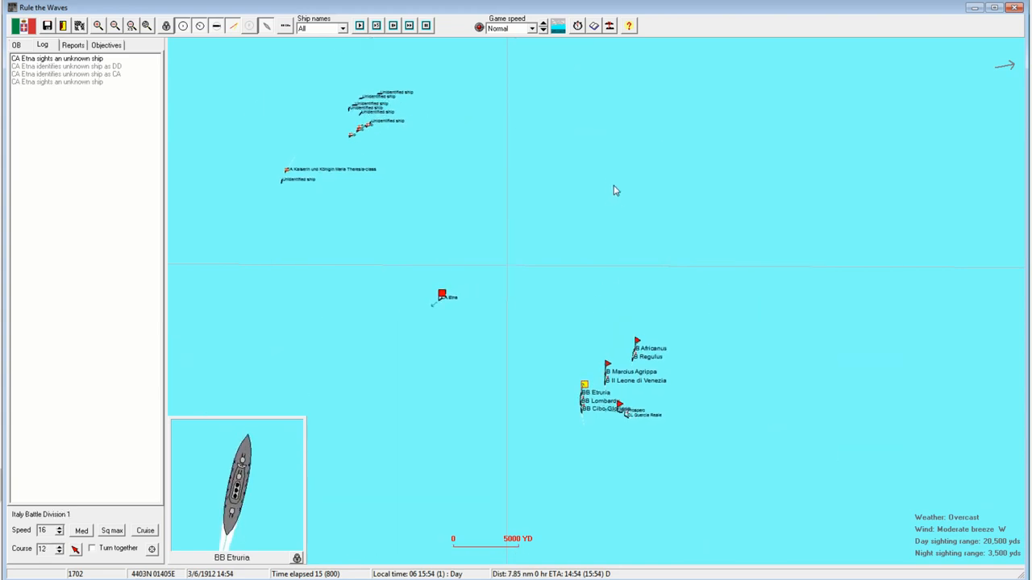
{"action": "right_click", "coordinate": [613, 153]}
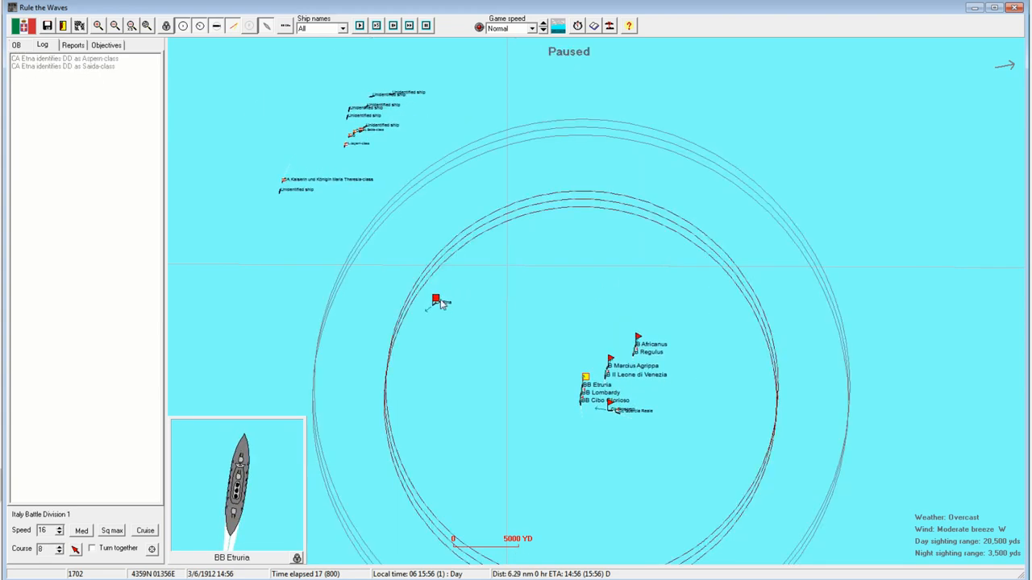
{"action": "right_click", "coordinate": [654, 89]}
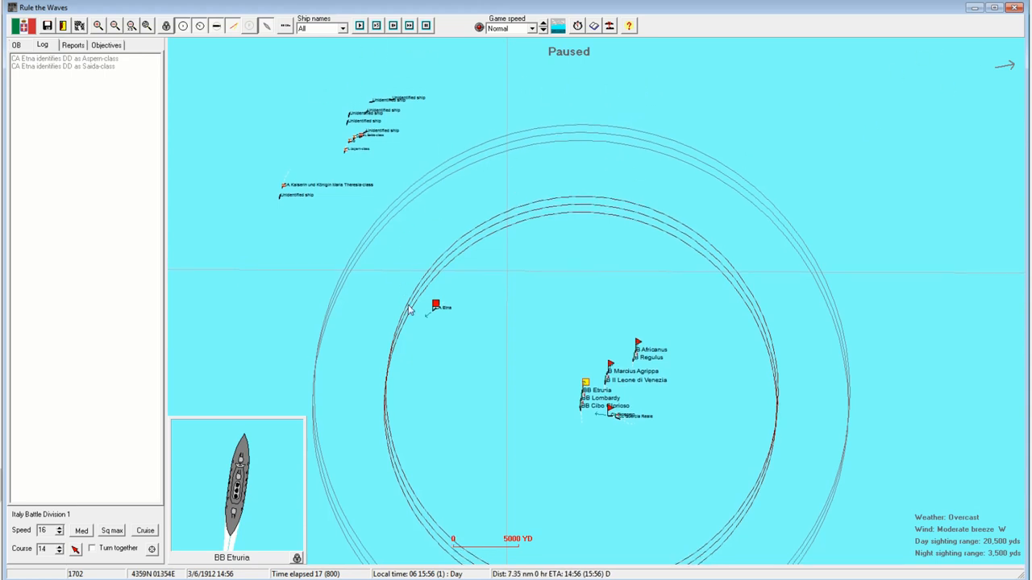
- Advance the battle minute by minute to 15:02, switching between Etna and Etruria
{"action": "left_click", "coordinate": [436, 307]}
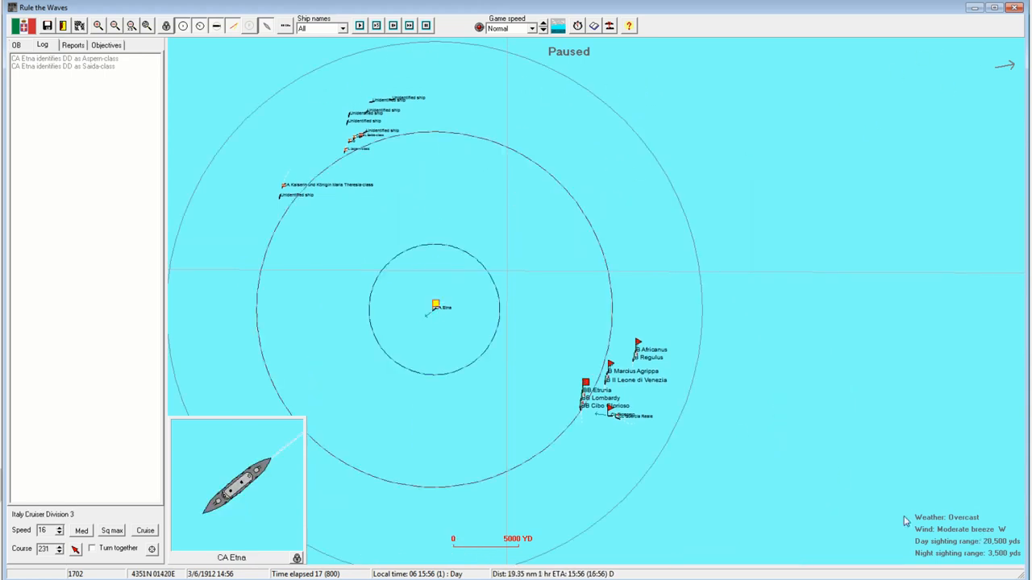
{"action": "key", "text": "space"}
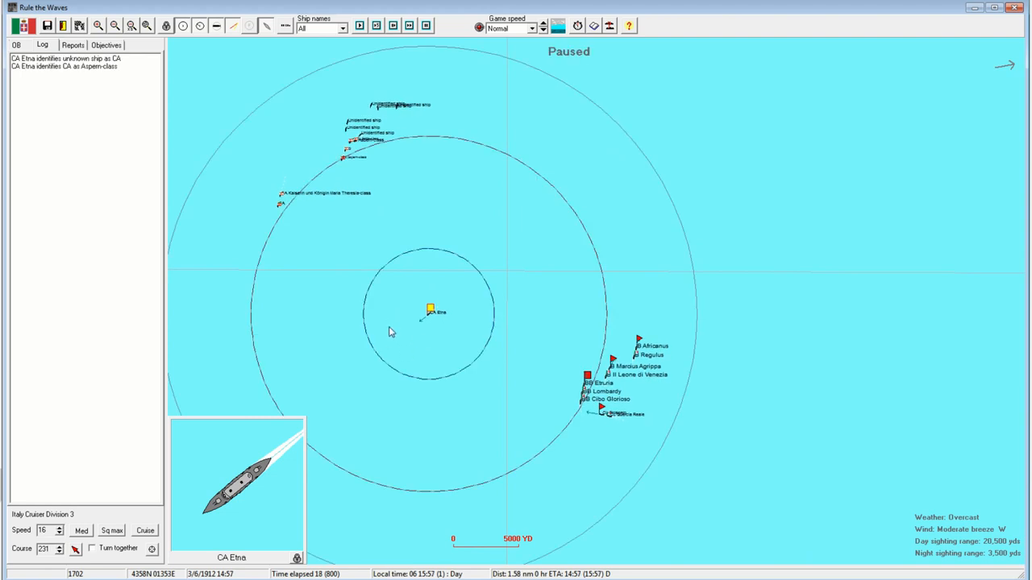
{"action": "key", "text": "space"}
{"action": "key", "text": "space"}
{"action": "key", "text": "space"}
{"action": "left_click", "coordinate": [594, 358]}
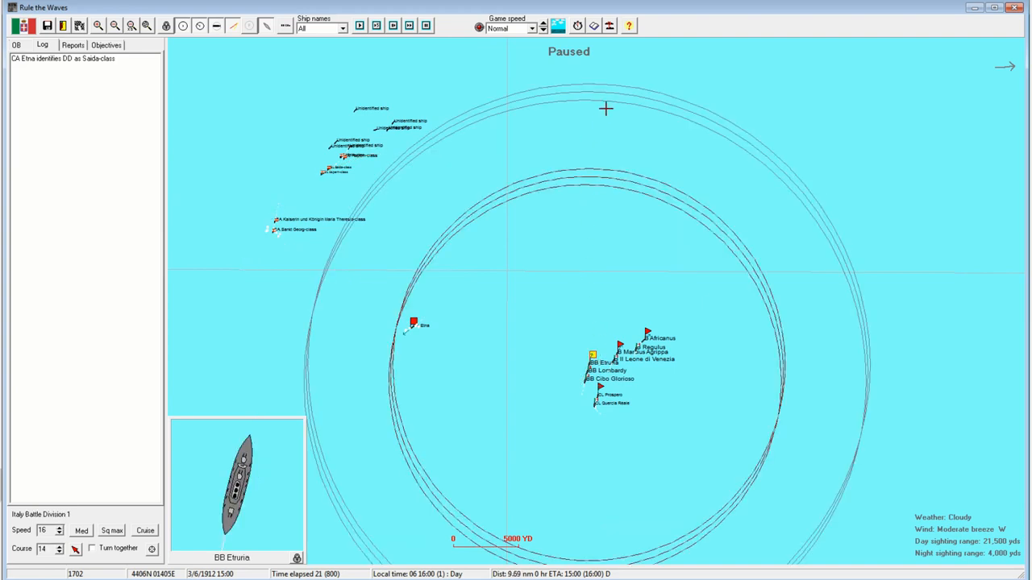
{"action": "left_click", "coordinate": [414, 325]}
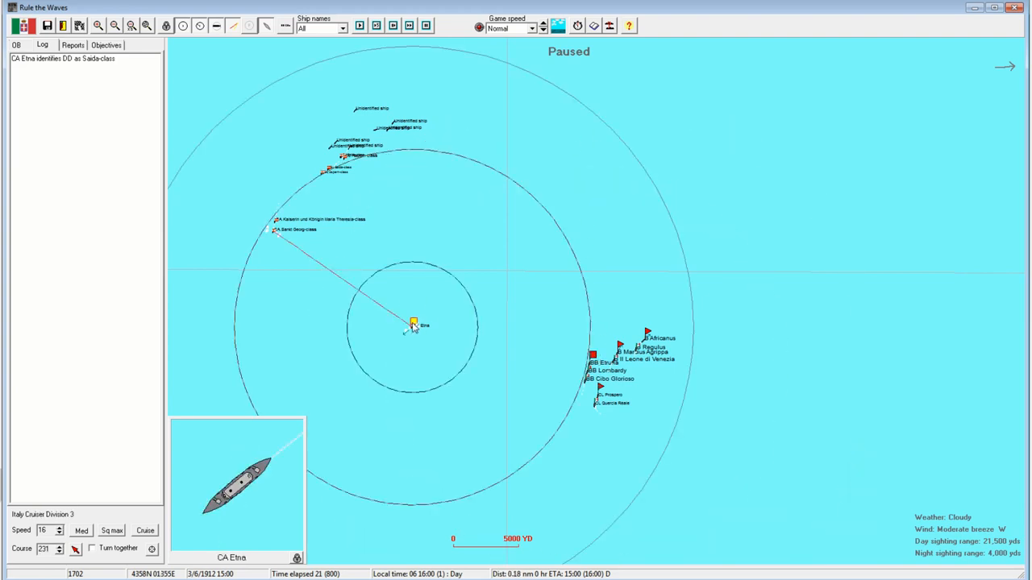
{"action": "key", "text": "space"}
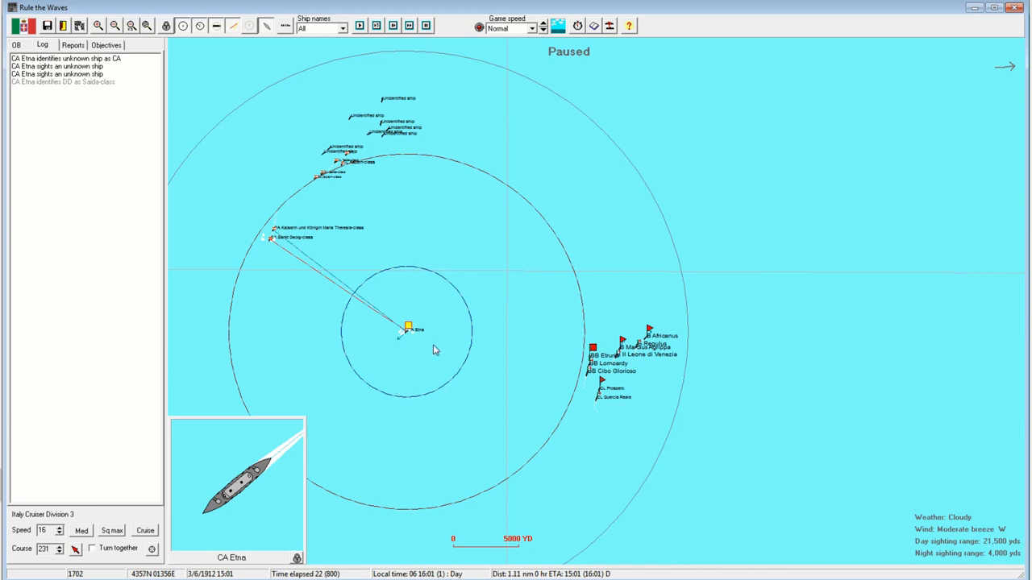
{"action": "key", "text": "space"}
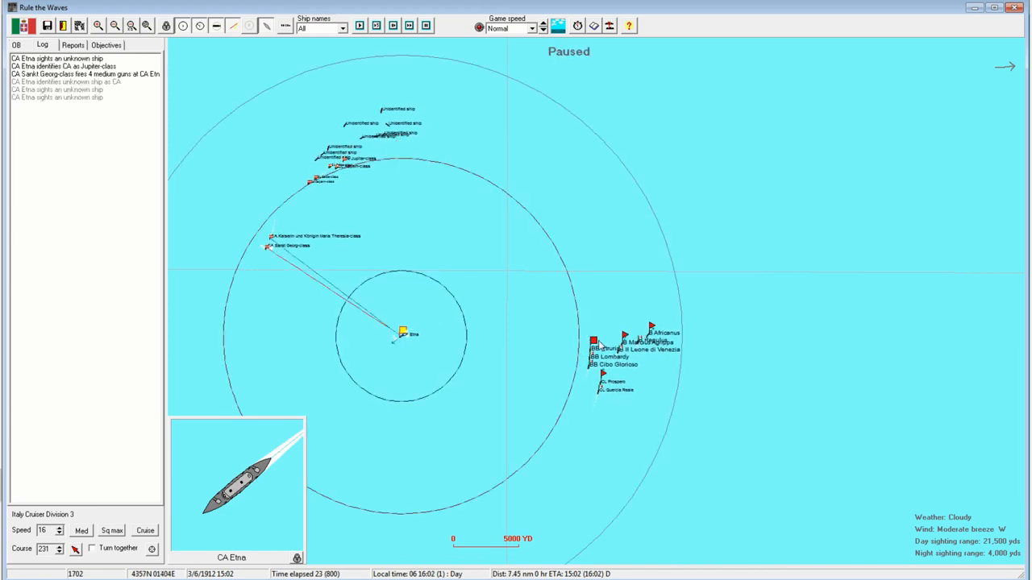
{"action": "left_click", "coordinate": [593, 342]}
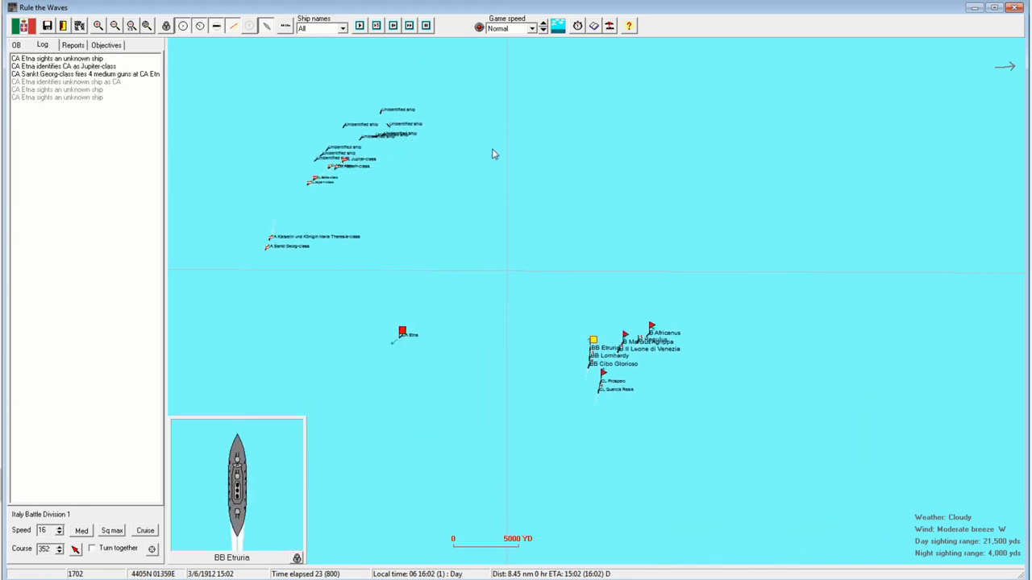
- Turn BB Etruria onto course 309 and steer CA Etna onto course 65
{"action": "key", "text": "space"}
{"action": "scroll", "coordinate": [489, 237], "scroll_direction": "up", "scroll_amount": 1}
{"action": "scroll", "coordinate": [517, 263], "scroll_direction": "up", "scroll_amount": 2}
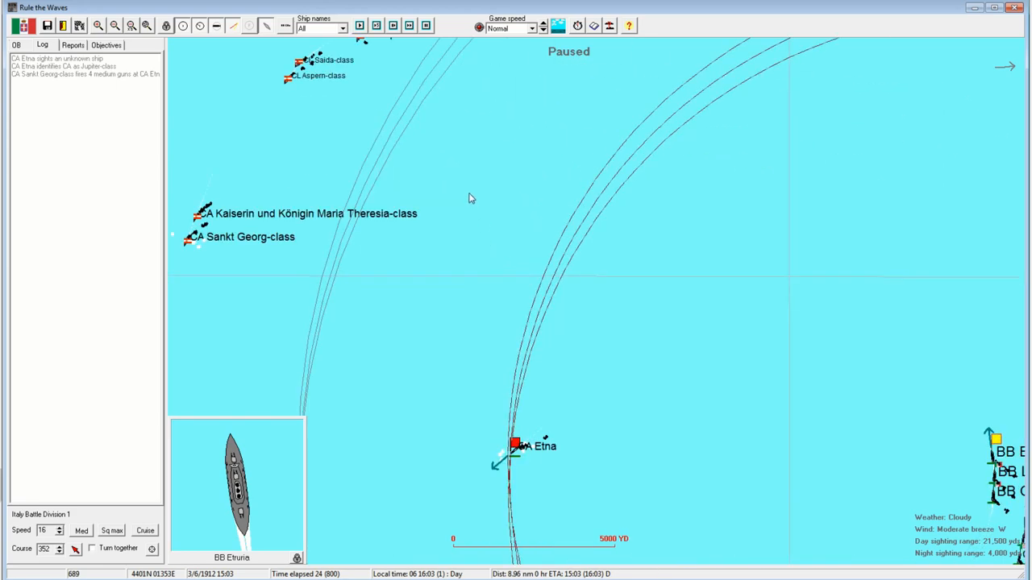
{"action": "left_click_drag", "start_coordinate": [476, 209], "coordinate": [575, 358]}
{"action": "scroll", "coordinate": [807, 168], "scroll_direction": "down", "scroll_amount": 2}
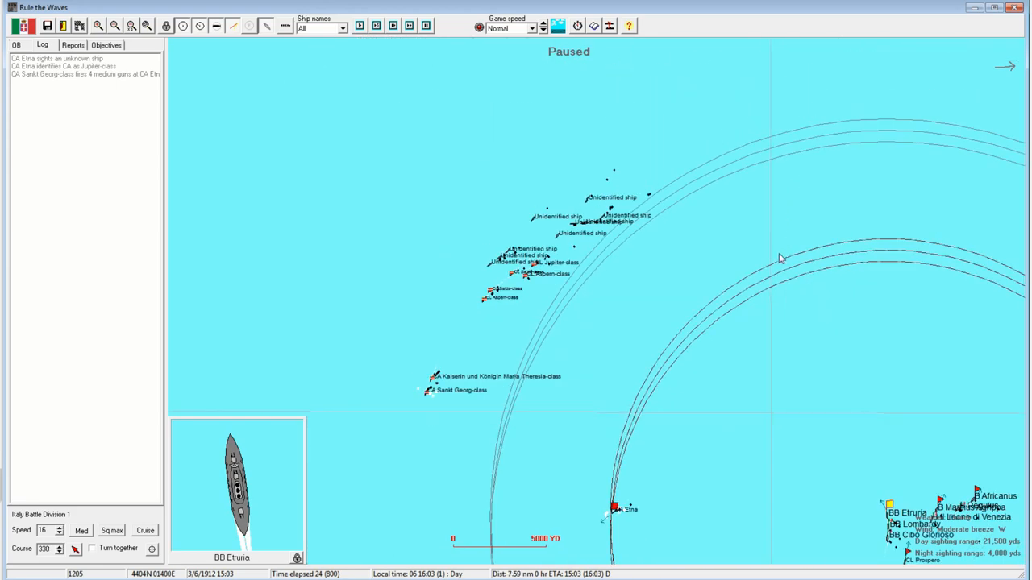
{"action": "scroll", "coordinate": [778, 260], "scroll_direction": "down", "scroll_amount": 1}
{"action": "left_click", "coordinate": [607, 403]}
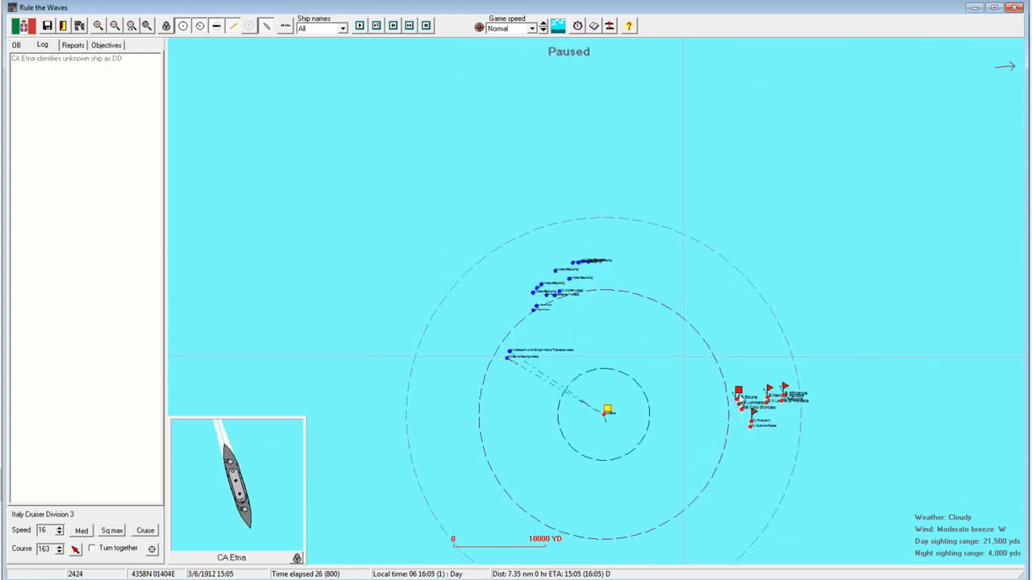
{"action": "left_click", "coordinate": [739, 393]}
{"action": "scroll", "coordinate": [610, 319], "scroll_direction": "up", "scroll_amount": 1}
{"action": "left_click", "coordinate": [598, 277]}
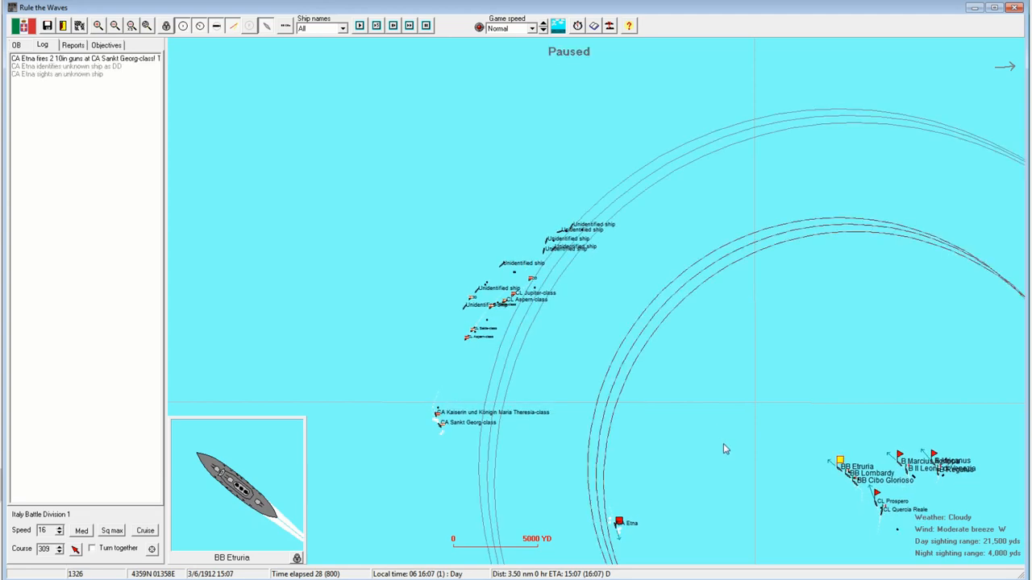
{"action": "scroll", "coordinate": [608, 391], "scroll_direction": "up", "scroll_amount": 1}
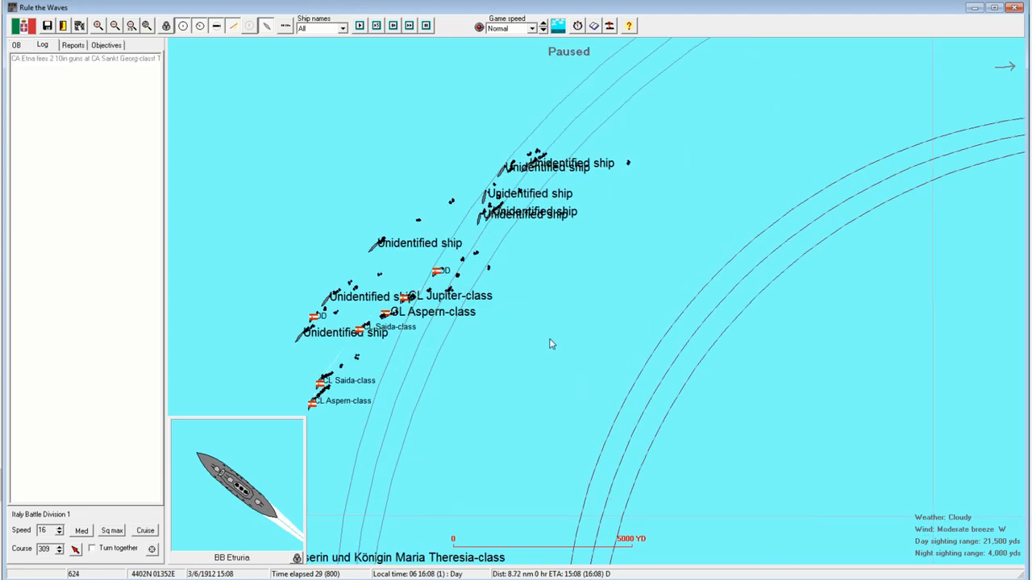
{"action": "scroll", "coordinate": [613, 334], "scroll_direction": "down", "scroll_amount": 1}
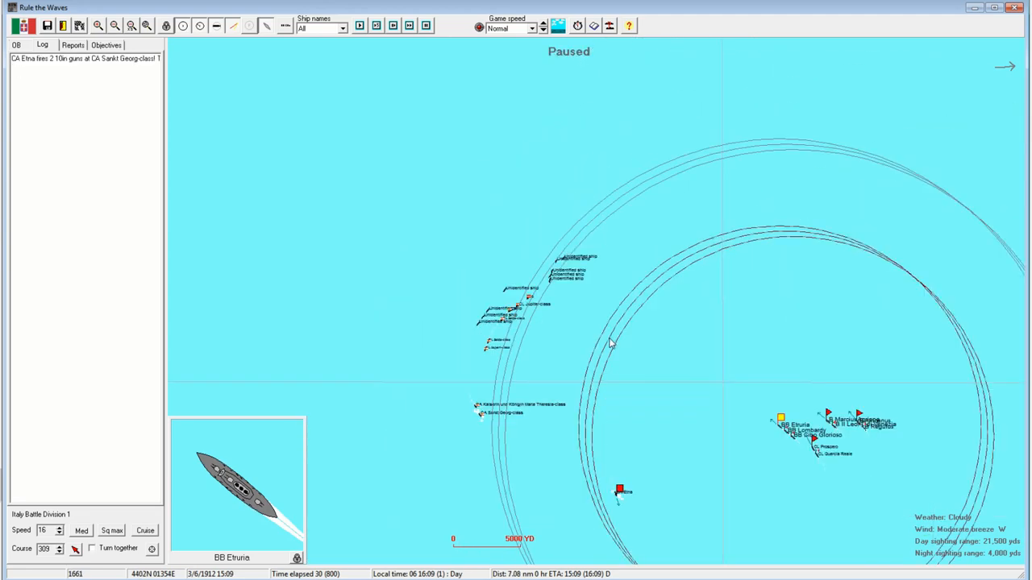
{"action": "left_click", "coordinate": [621, 493]}
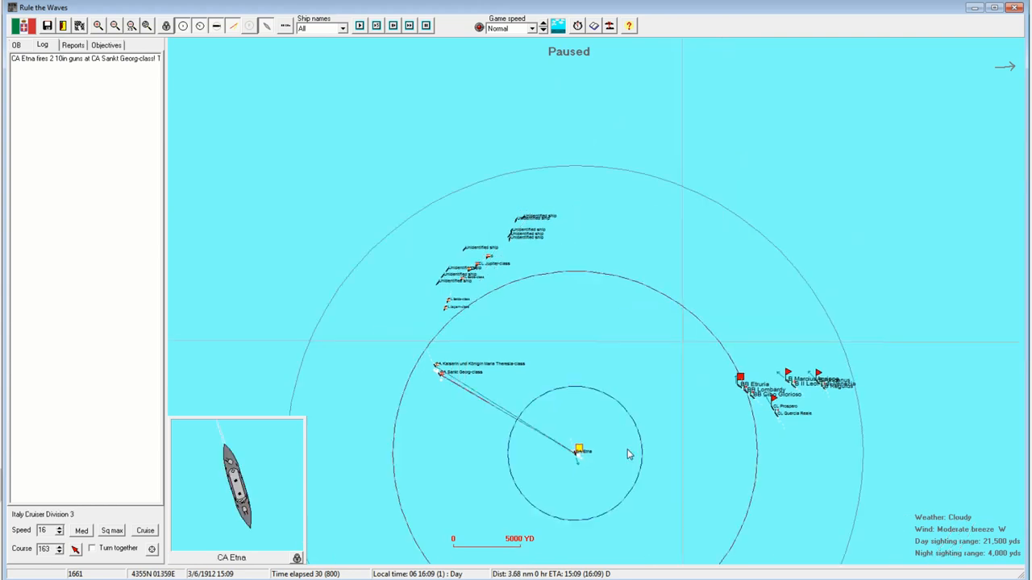
{"action": "left_click", "coordinate": [811, 226]}
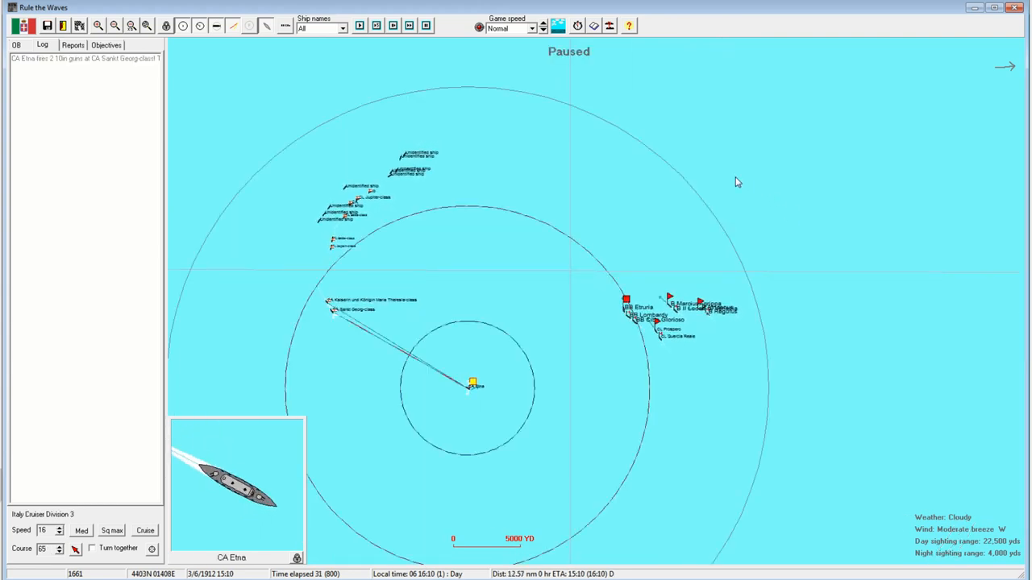
{"action": "scroll", "coordinate": [335, 238], "scroll_direction": "up", "scroll_amount": 1}
{"action": "scroll", "coordinate": [573, 317], "scroll_direction": "up", "scroll_amount": 2}
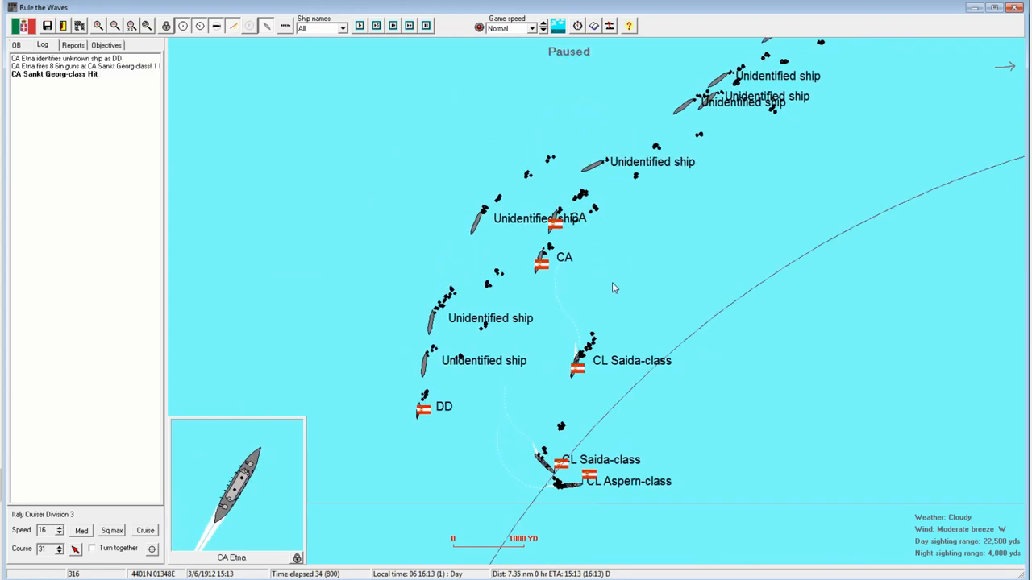
{"action": "scroll", "coordinate": [577, 262], "scroll_direction": "down", "scroll_amount": 1}
{"action": "scroll", "coordinate": [638, 317], "scroll_direction": "down", "scroll_amount": 1}
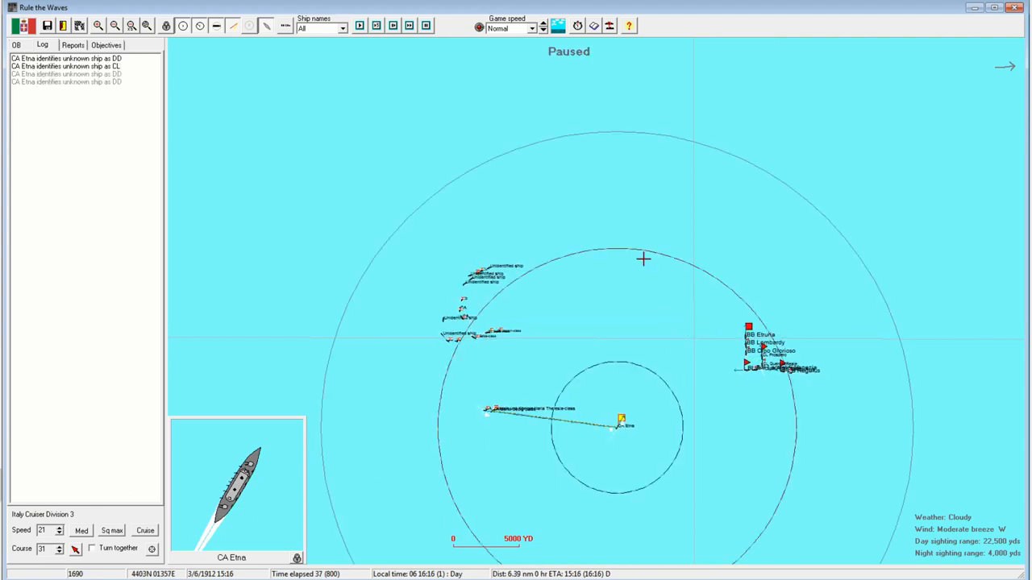
{"action": "scroll", "coordinate": [763, 401], "scroll_direction": "up", "scroll_amount": 1}
{"action": "scroll", "coordinate": [645, 355], "scroll_direction": "up", "scroll_amount": 1}
- Check BB Etruria and CA Etna as Etna trades fire with the Austrian cruisers
{"action": "left_click", "coordinate": [718, 353]}
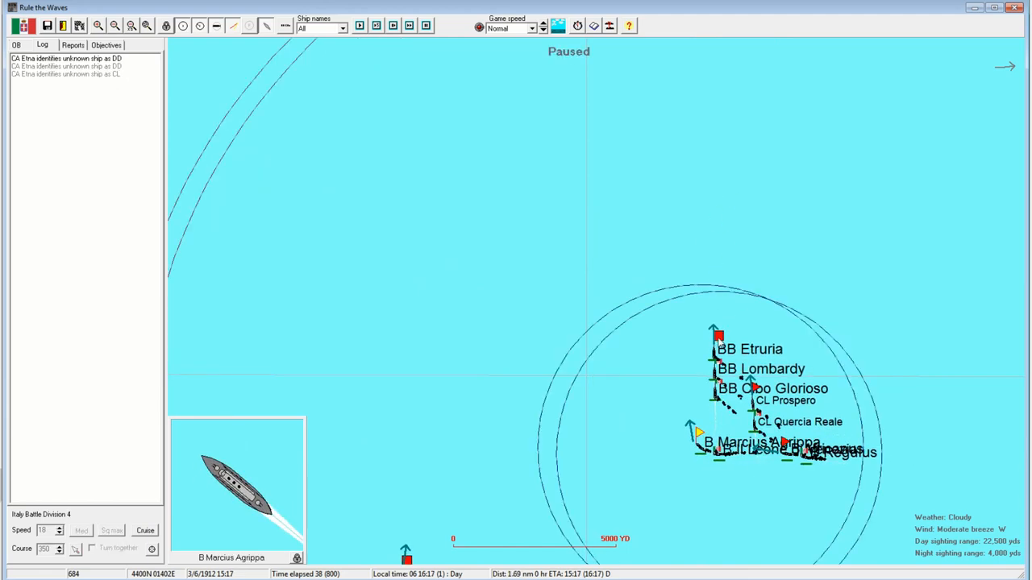
{"action": "left_click", "coordinate": [717, 343]}
{"action": "scroll", "coordinate": [650, 277], "scroll_direction": "down", "scroll_amount": 1}
{"action": "scroll", "coordinate": [611, 274], "scroll_direction": "down", "scroll_amount": 1}
{"action": "scroll", "coordinate": [653, 276], "scroll_direction": "up", "scroll_amount": 1}
{"action": "scroll", "coordinate": [532, 321], "scroll_direction": "up", "scroll_amount": 1}
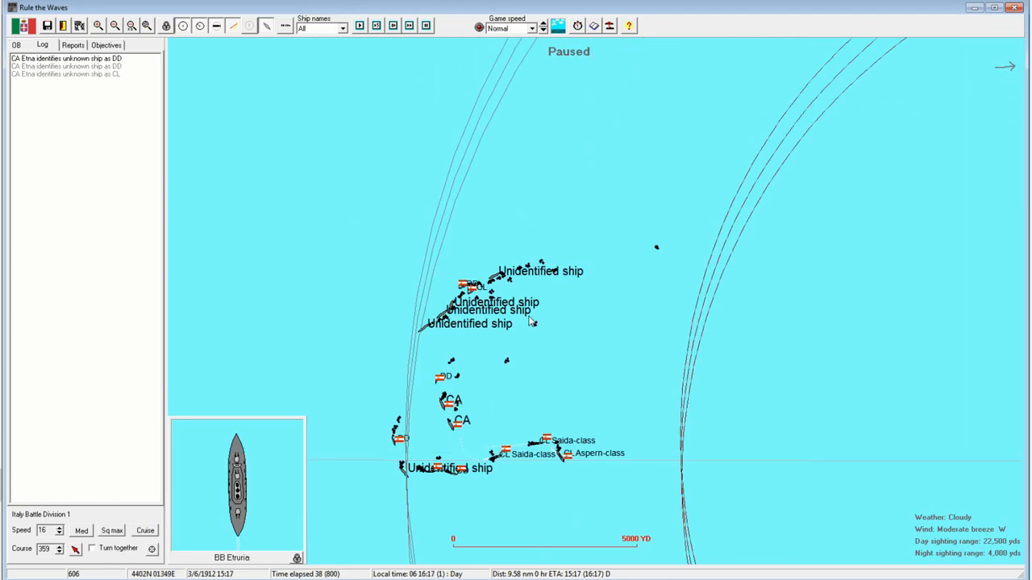
{"action": "scroll", "coordinate": [548, 403], "scroll_direction": "down", "scroll_amount": 2}
{"action": "scroll", "coordinate": [637, 322], "scroll_direction": "up", "scroll_amount": 2}
{"action": "left_click", "coordinate": [681, 365]}
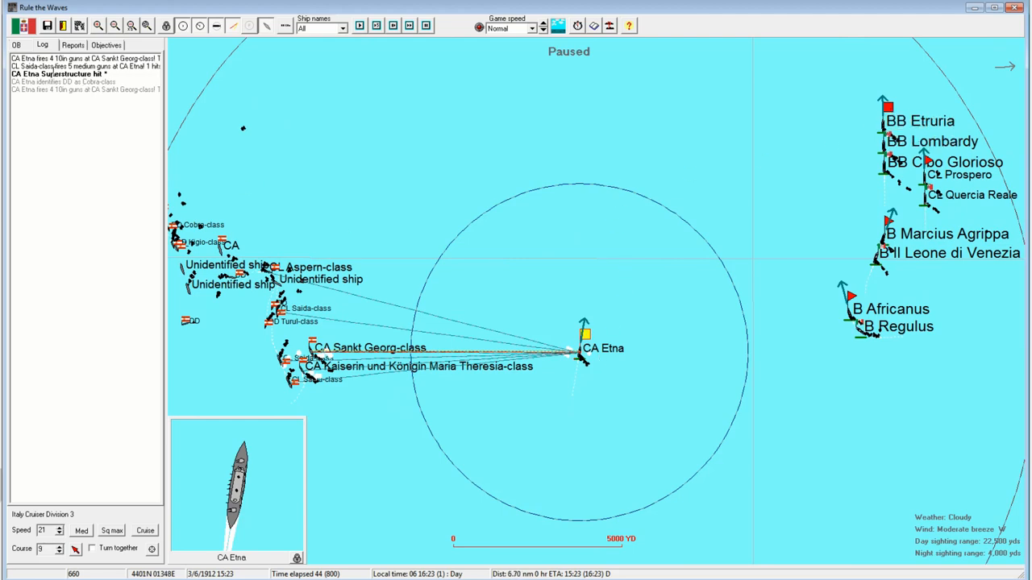
{"action": "left_click", "coordinate": [38, 67]}
{"action": "scroll", "coordinate": [625, 307], "scroll_direction": "up", "scroll_amount": 3}
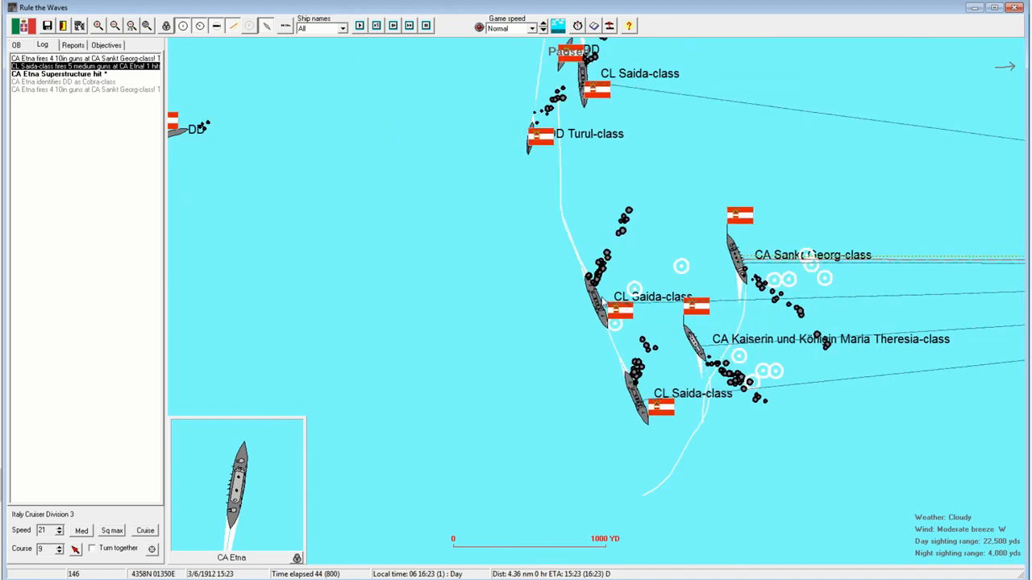
{"action": "left_click", "coordinate": [600, 306]}
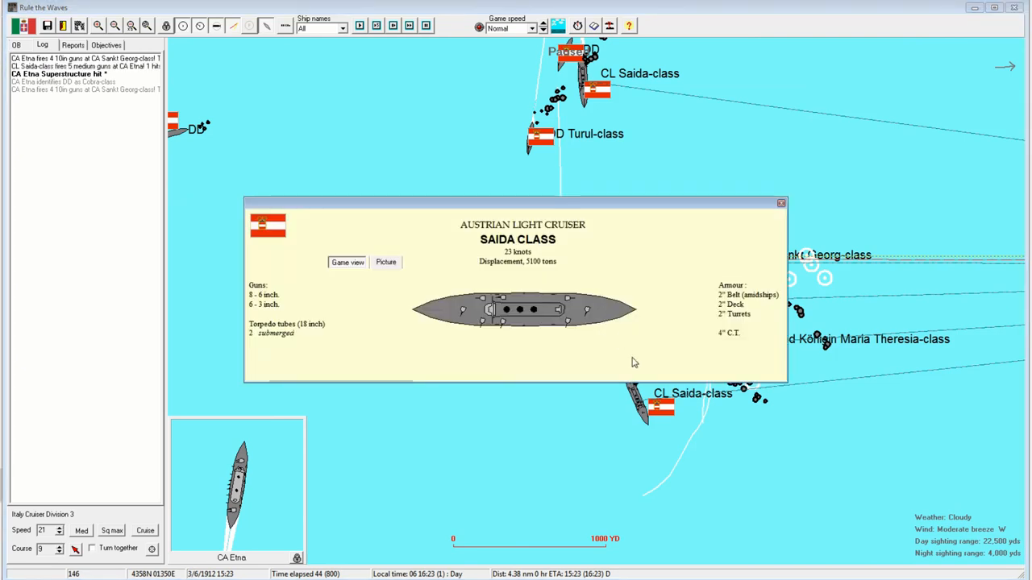
{"action": "left_click", "coordinate": [669, 381]}
{"action": "scroll", "coordinate": [669, 380], "scroll_direction": "down", "scroll_amount": 3}
{"action": "scroll", "coordinate": [653, 338], "scroll_direction": "up", "scroll_amount": 2}
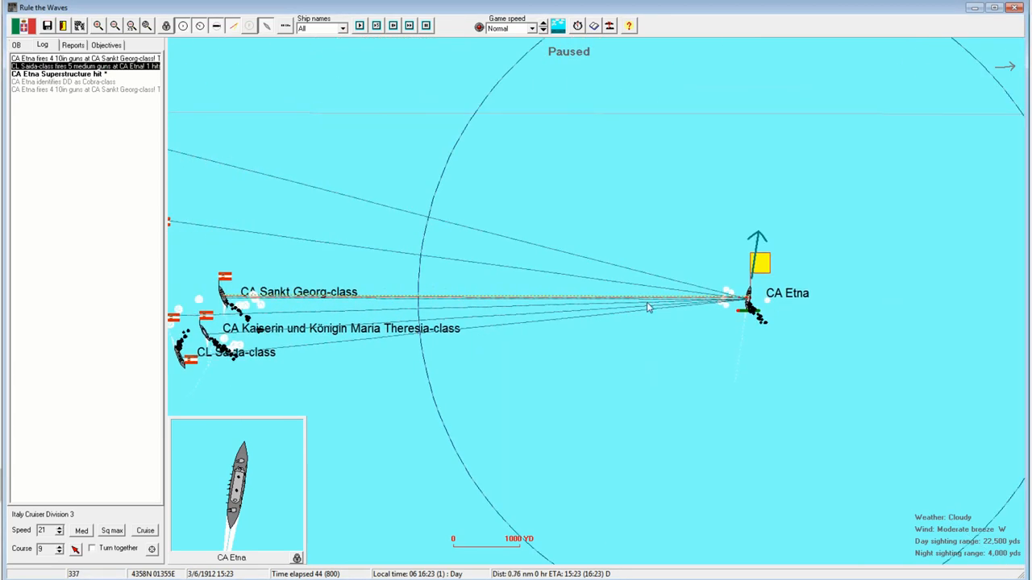
{"action": "left_click", "coordinate": [753, 301]}
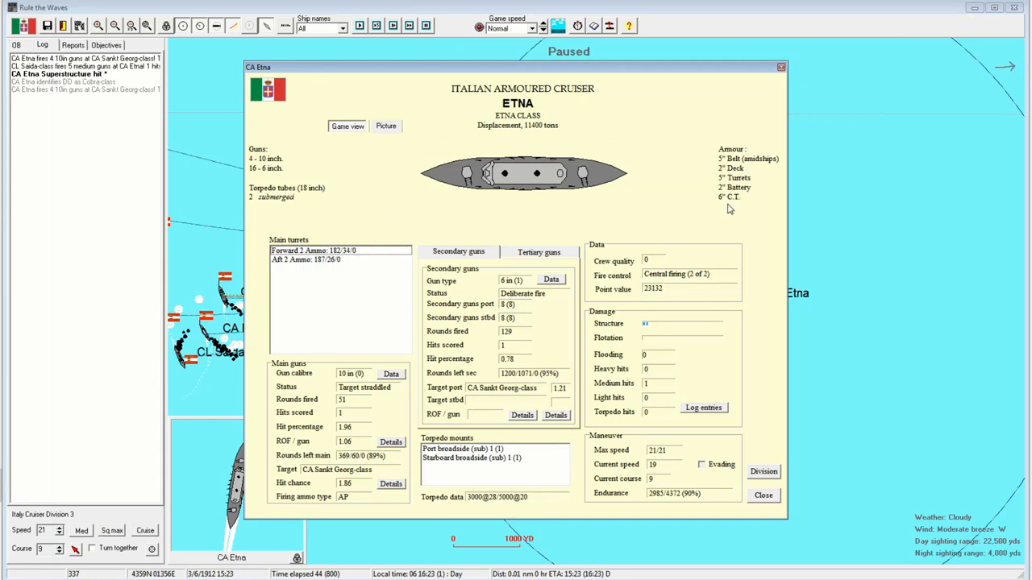
{"action": "key", "text": "Escape"}
{"action": "scroll", "coordinate": [768, 262], "scroll_direction": "down", "scroll_amount": 2}
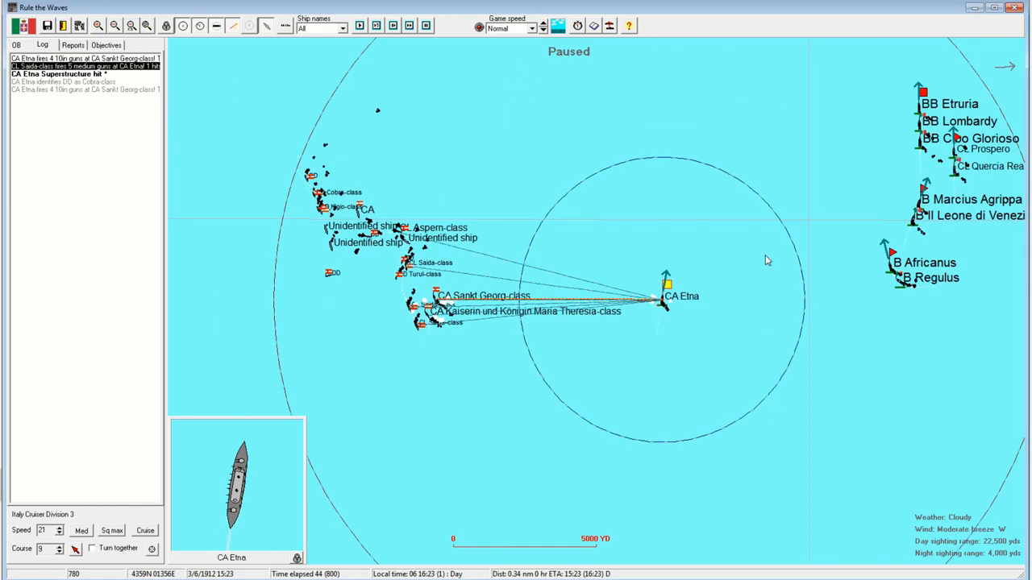
{"action": "scroll", "coordinate": [778, 255], "scroll_direction": "up", "scroll_amount": 2}
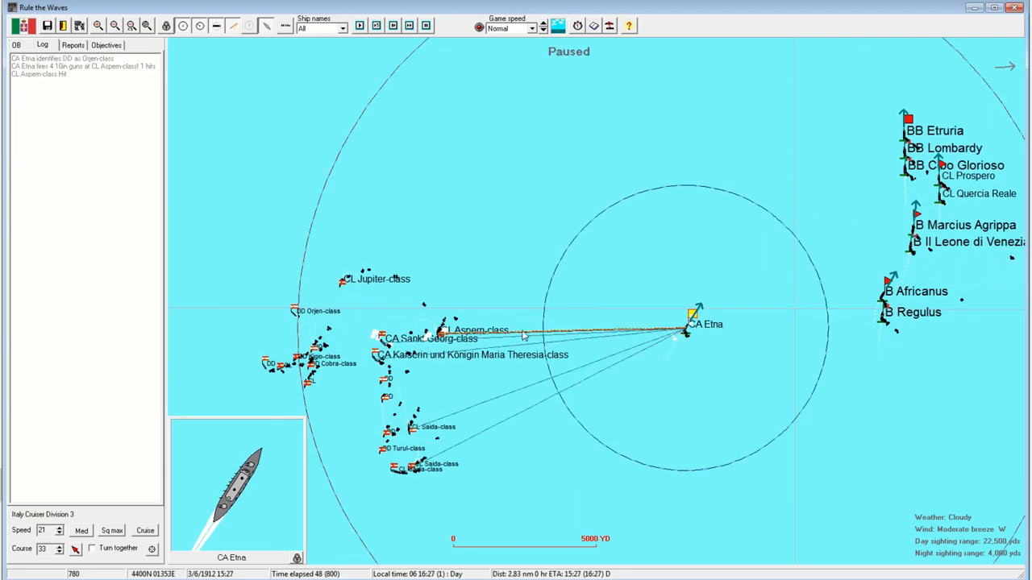
{"action": "scroll", "coordinate": [770, 200], "scroll_direction": "down", "scroll_amount": 1}
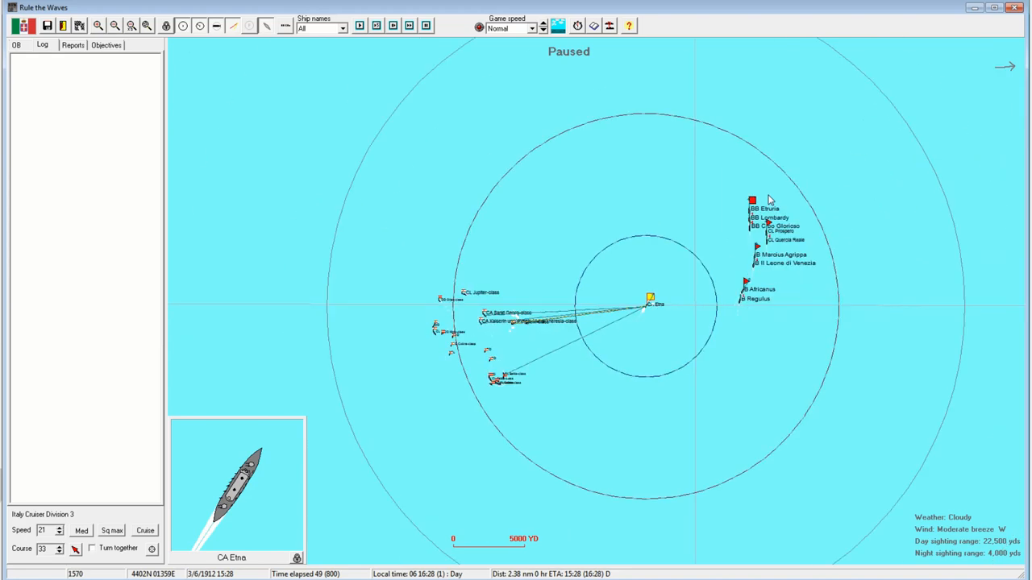
- Run the battle forward to 15:52, switching between Etruria and Etna and watching the Austrian ships
{"action": "left_click", "coordinate": [751, 195]}
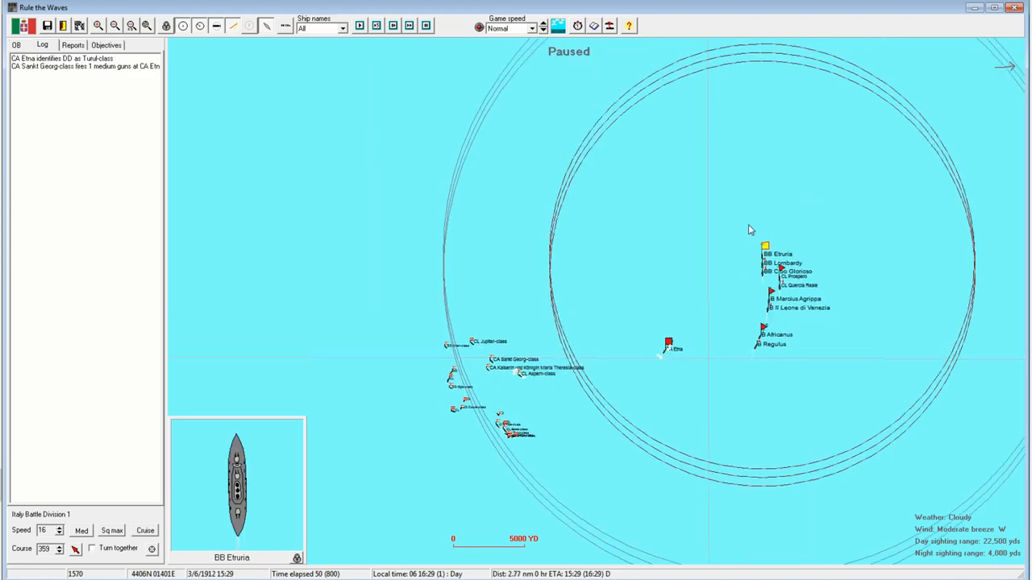
{"action": "left_click", "coordinate": [409, 25]}
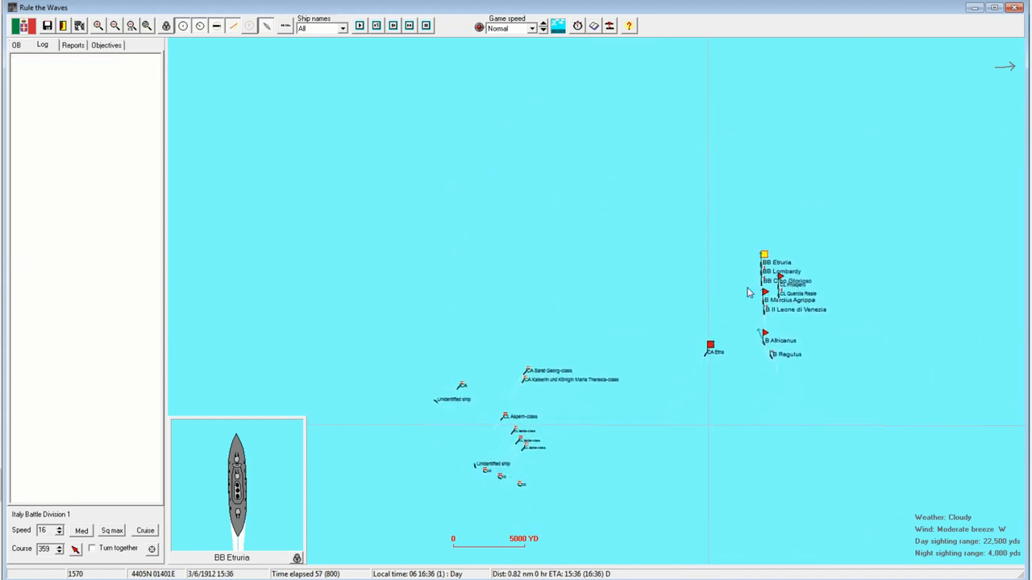
{"action": "left_click", "coordinate": [719, 332]}
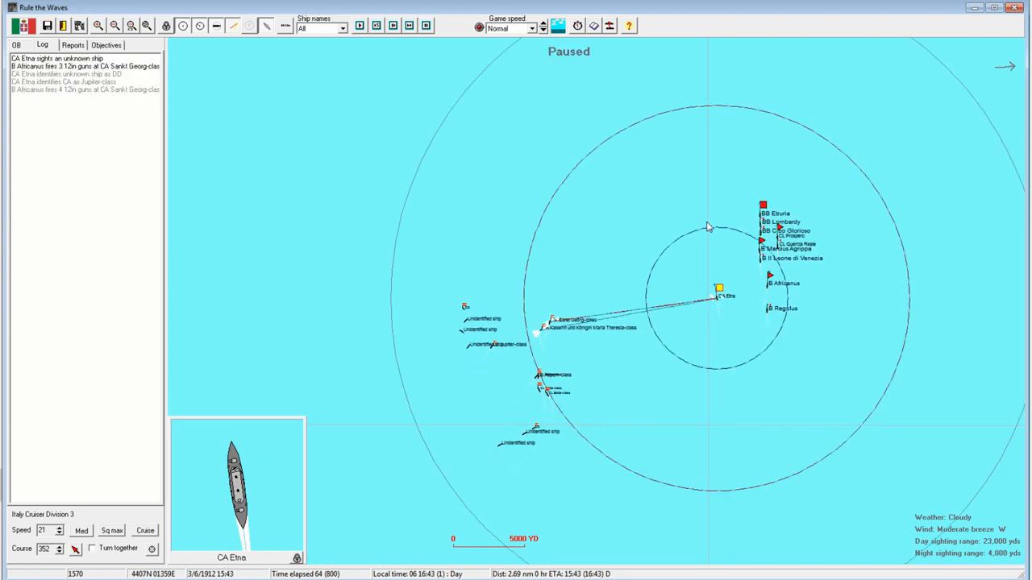
{"action": "left_click_drag", "start_coordinate": [686, 232], "coordinate": [603, 369]}
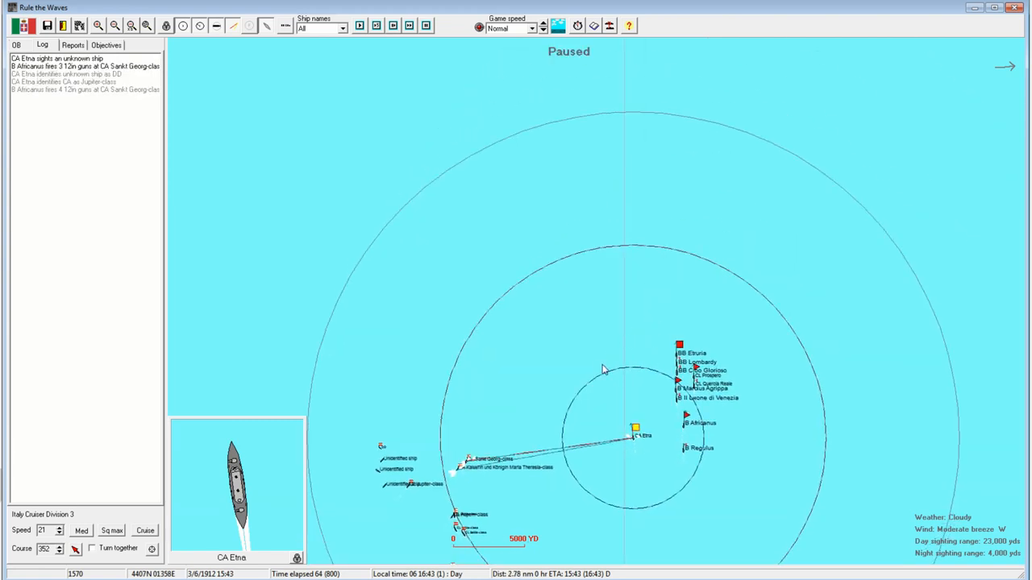
{"action": "scroll", "coordinate": [621, 330], "scroll_direction": "up", "scroll_amount": 2}
{"action": "scroll", "coordinate": [613, 314], "scroll_direction": "up", "scroll_amount": 1}
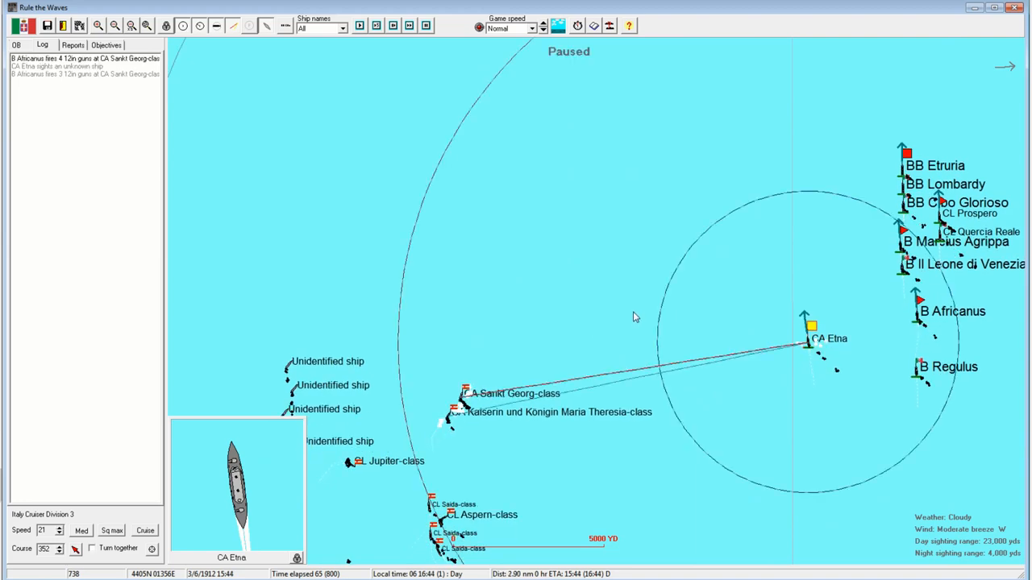
{"action": "key", "text": "space"}
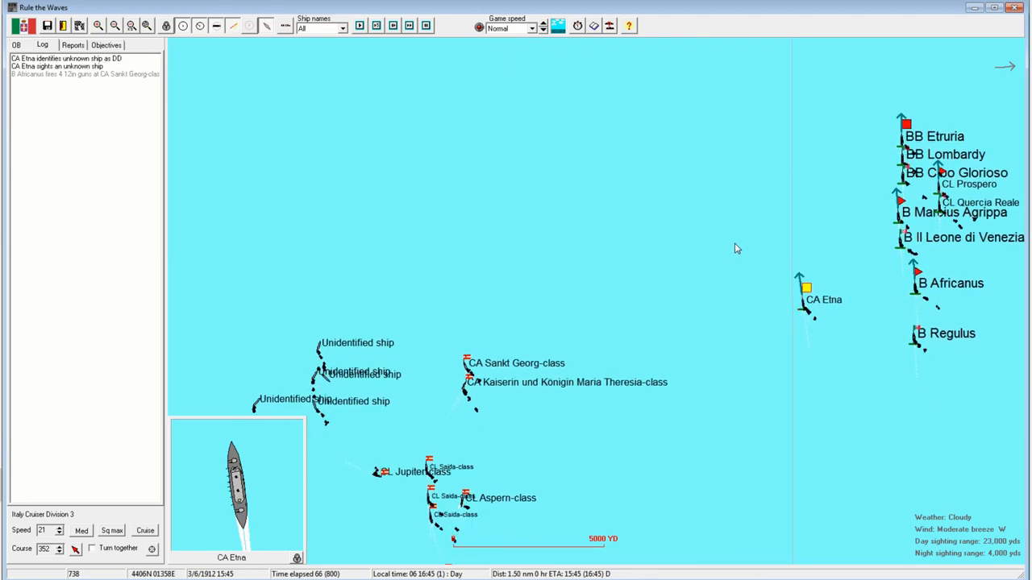
{"action": "scroll", "coordinate": [750, 226], "scroll_direction": "down", "scroll_amount": 1}
{"action": "scroll", "coordinate": [765, 203], "scroll_direction": "down", "scroll_amount": 1}
{"action": "key", "text": "space"}
{"action": "scroll", "coordinate": [729, 203], "scroll_direction": "down", "scroll_amount": 1}
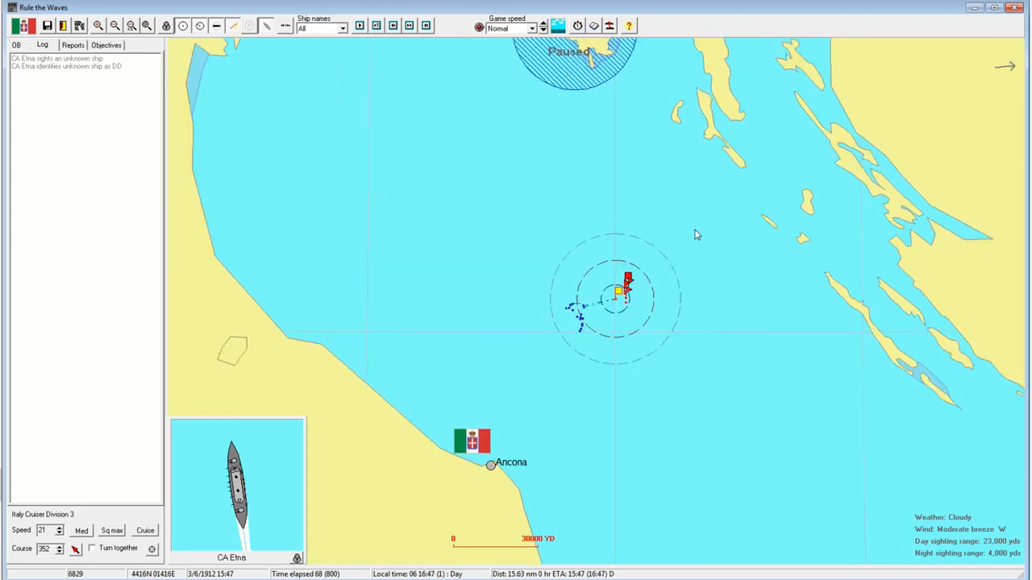
{"action": "scroll", "coordinate": [697, 235], "scroll_direction": "down", "scroll_amount": 1}
{"action": "scroll", "coordinate": [696, 234], "scroll_direction": "down", "scroll_amount": 1}
{"action": "scroll", "coordinate": [692, 241], "scroll_direction": "up", "scroll_amount": 3}
{"action": "scroll", "coordinate": [690, 246], "scroll_direction": "up", "scroll_amount": 2}
{"action": "key", "text": "space"}
{"action": "left_click", "coordinate": [758, 200]}
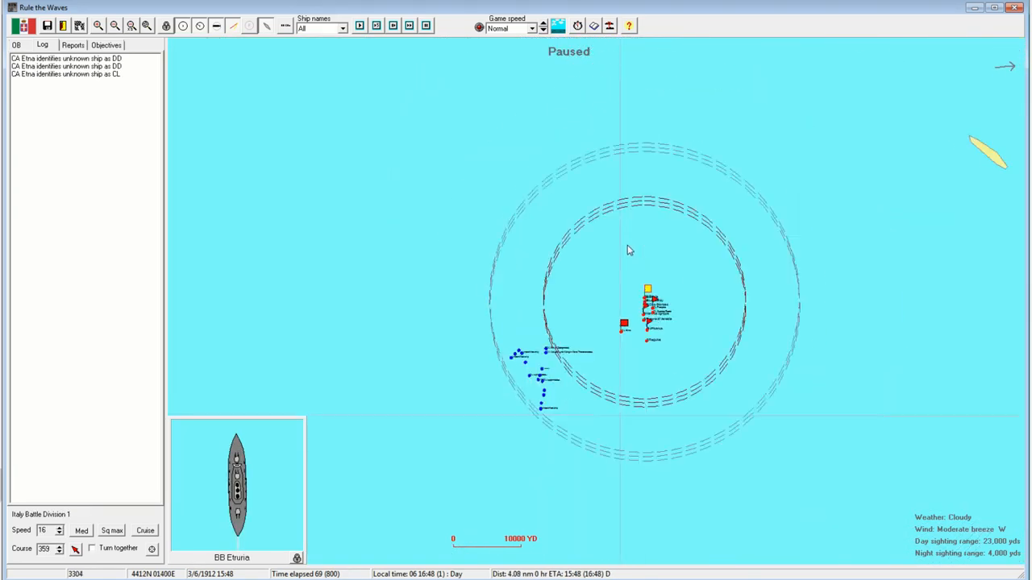
{"action": "scroll", "coordinate": [628, 252], "scroll_direction": "down", "scroll_amount": 1}
{"action": "scroll", "coordinate": [628, 252], "scroll_direction": "down", "scroll_amount": 1}
{"action": "scroll", "coordinate": [629, 255], "scroll_direction": "up", "scroll_amount": 1}
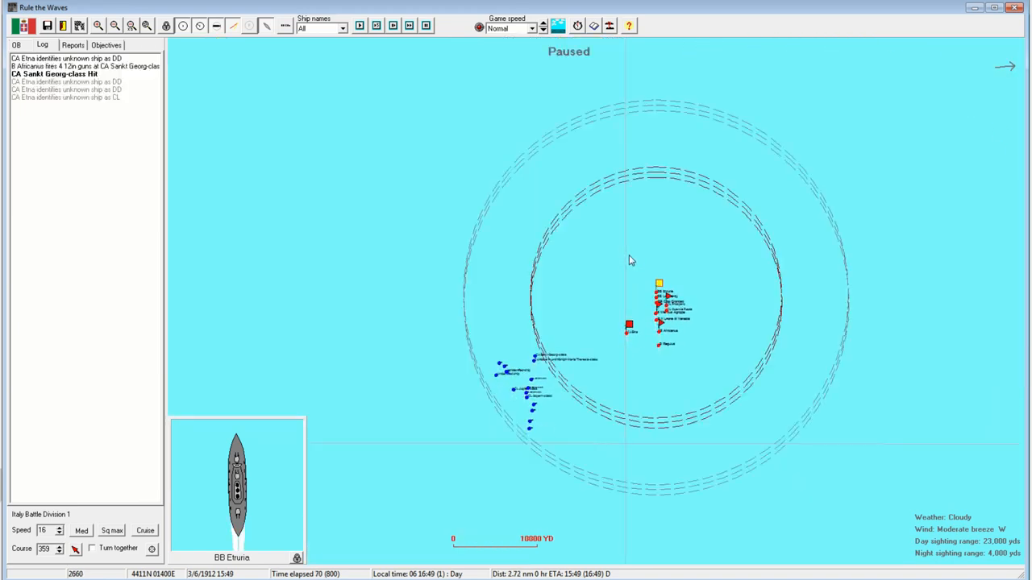
{"action": "scroll", "coordinate": [629, 255], "scroll_direction": "up", "scroll_amount": 1}
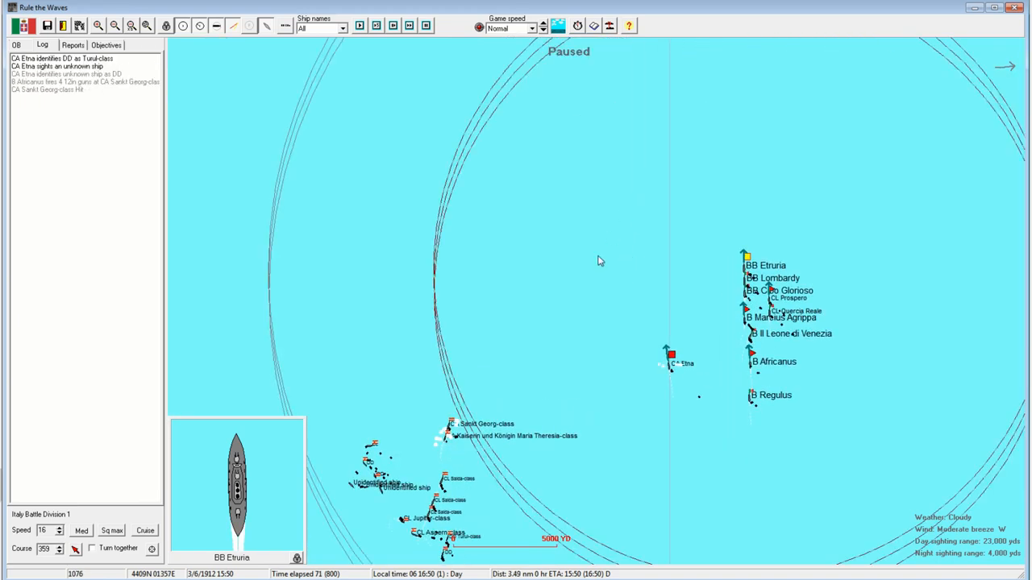
{"action": "scroll", "coordinate": [664, 197], "scroll_direction": "down", "scroll_amount": 1}
{"action": "scroll", "coordinate": [656, 199], "scroll_direction": "down", "scroll_amount": 1}
{"action": "scroll", "coordinate": [642, 208], "scroll_direction": "up", "scroll_amount": 1}
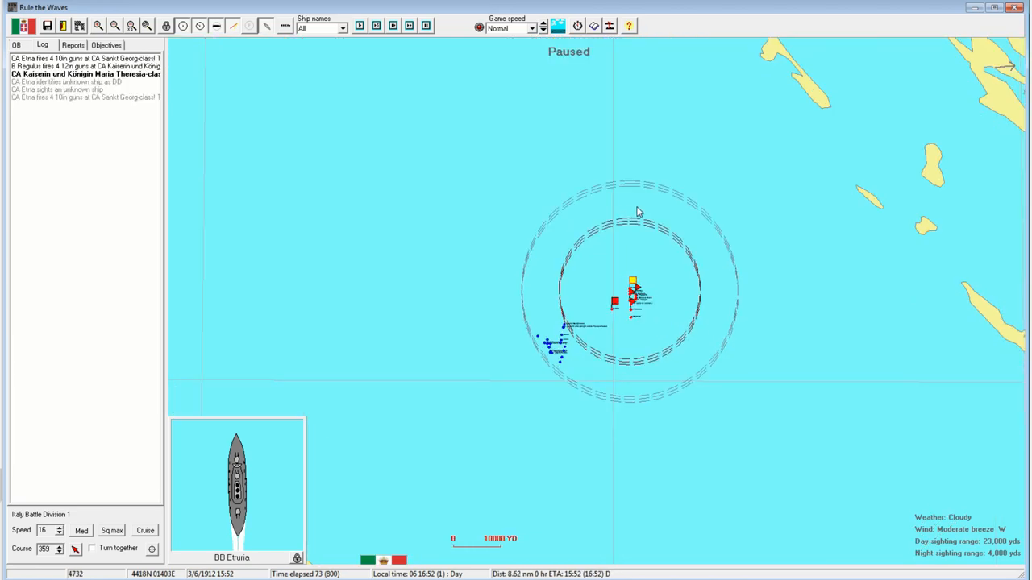
{"action": "scroll", "coordinate": [638, 213], "scroll_direction": "up", "scroll_amount": 1}
{"action": "scroll", "coordinate": [636, 230], "scroll_direction": "up", "scroll_amount": 1}
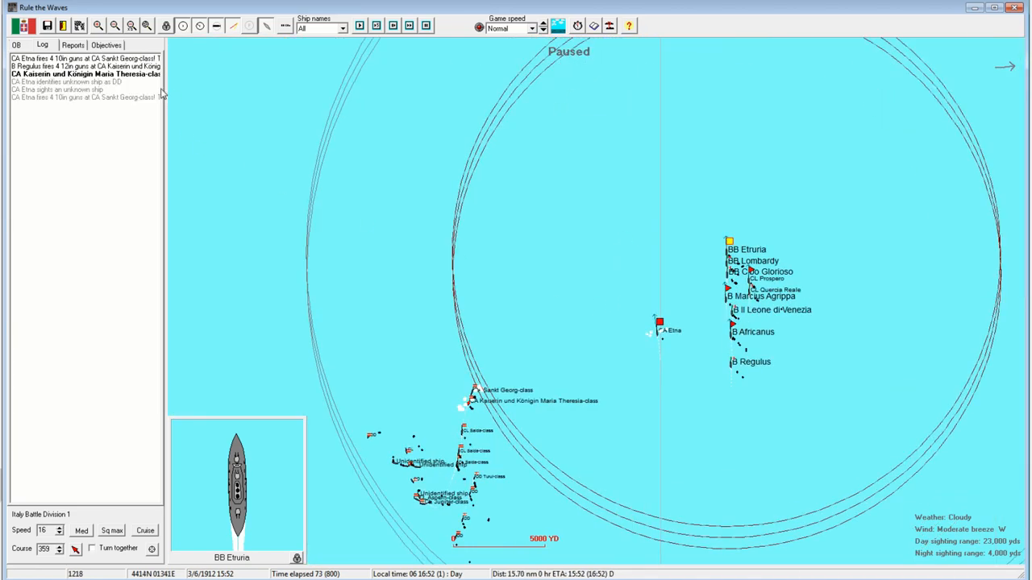
- Widen the battle log panel and review the full battle log's latest hit report
{"action": "left_click_drag", "start_coordinate": [165, 85], "coordinate": [209, 84]}
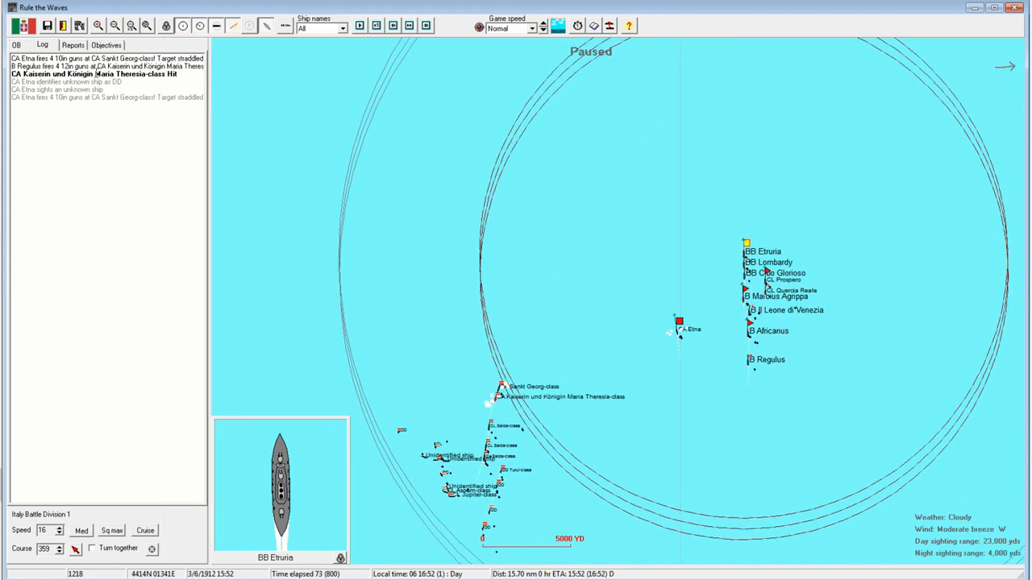
{"action": "left_click", "coordinate": [105, 81]}
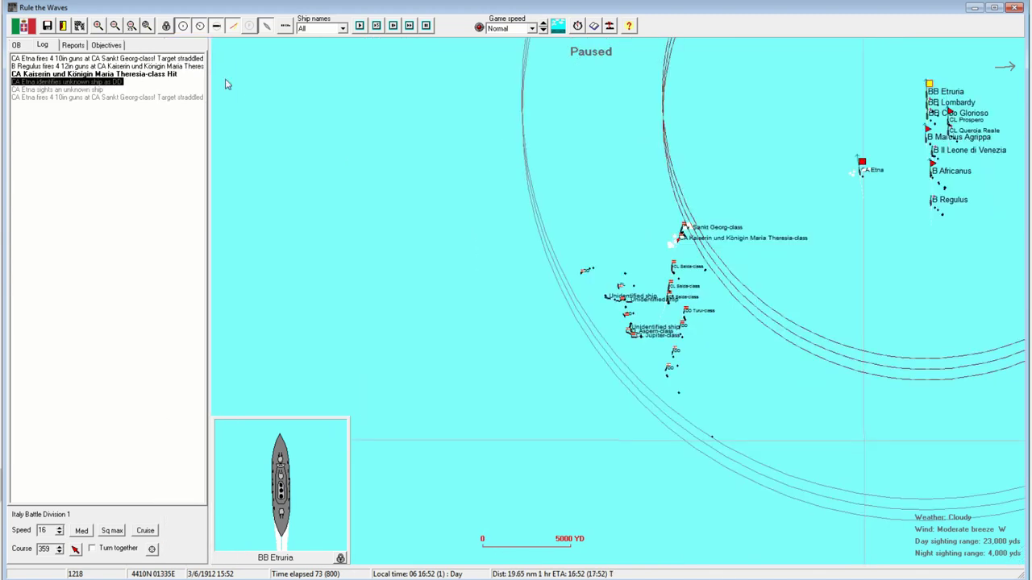
{"action": "left_click", "coordinate": [594, 26]}
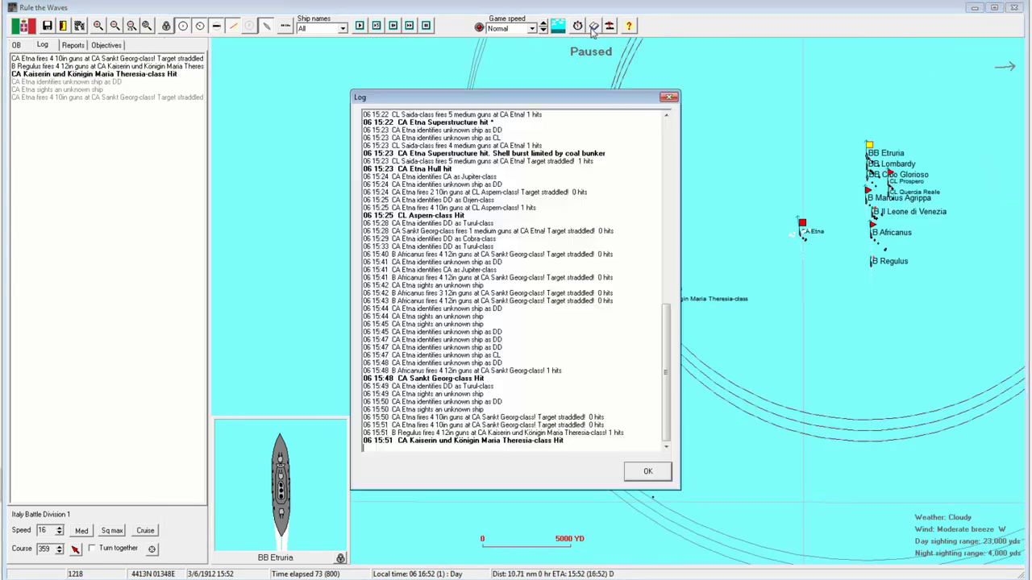
{"action": "left_click", "coordinate": [665, 478]}
{"action": "scroll", "coordinate": [704, 331], "scroll_direction": "up", "scroll_amount": 2}
- Inspect the damaged Maria Theresia-class cruiser and steer CA Etna west onto course 269
{"action": "left_click_drag", "start_coordinate": [817, 240], "coordinate": [436, 360]}
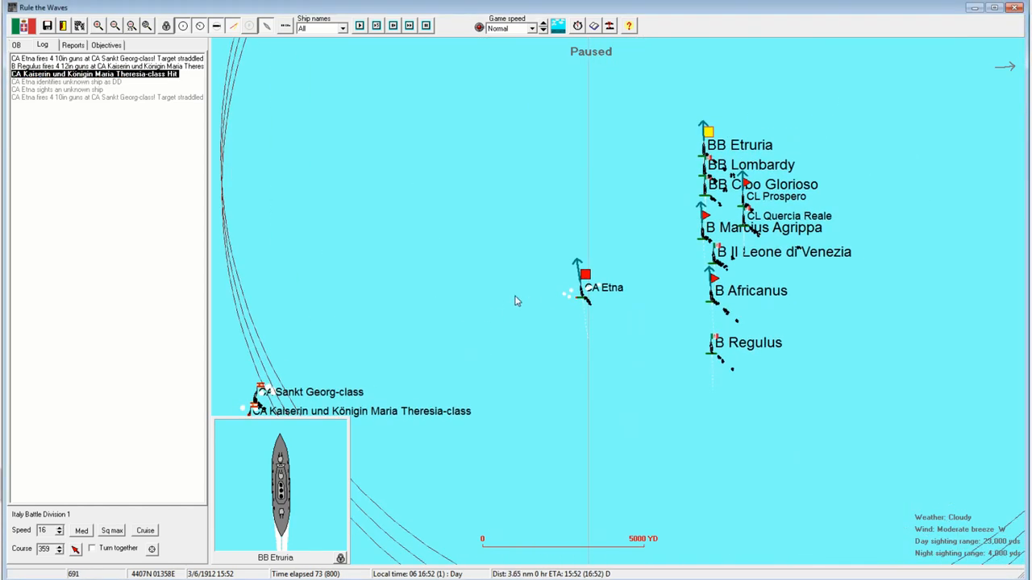
{"action": "scroll", "coordinate": [577, 285], "scroll_direction": "up", "scroll_amount": 1}
{"action": "left_click", "coordinate": [573, 269]}
{"action": "scroll", "coordinate": [549, 298], "scroll_direction": "down", "scroll_amount": 2}
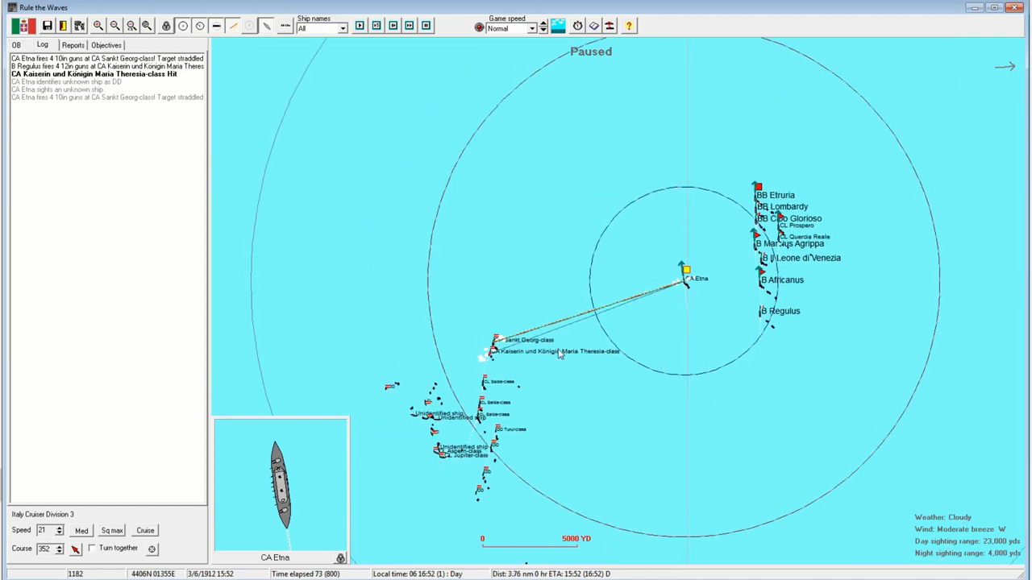
{"action": "scroll", "coordinate": [556, 367], "scroll_direction": "up", "scroll_amount": 2}
{"action": "scroll", "coordinate": [494, 364], "scroll_direction": "down", "scroll_amount": 2}
{"action": "scroll", "coordinate": [556, 331], "scroll_direction": "down", "scroll_amount": 1}
{"action": "scroll", "coordinate": [619, 292], "scroll_direction": "down", "scroll_amount": 1}
{"action": "scroll", "coordinate": [627, 271], "scroll_direction": "up", "scroll_amount": 2}
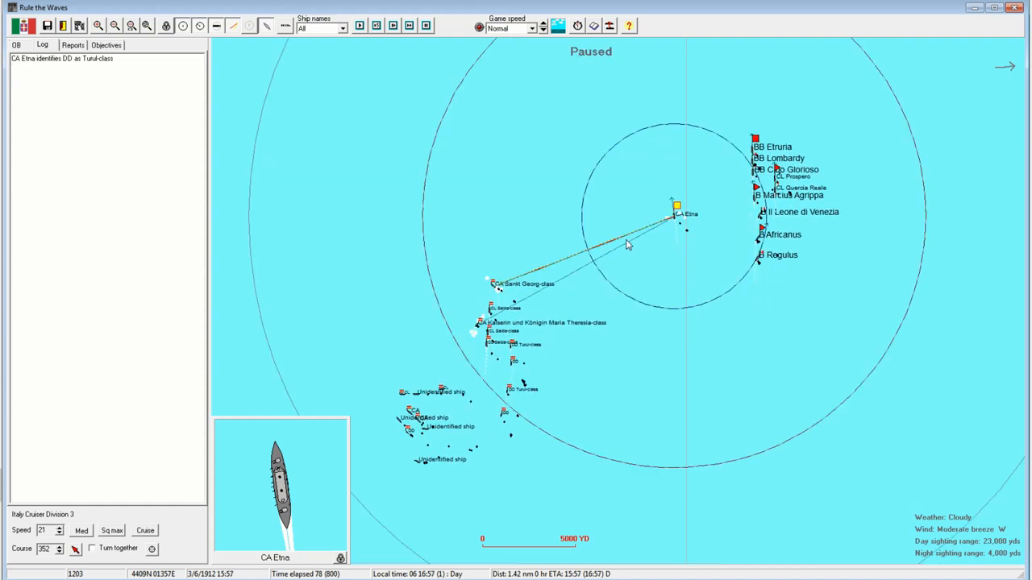
{"action": "scroll", "coordinate": [626, 245], "scroll_direction": "up", "scroll_amount": 1}
{"action": "scroll", "coordinate": [607, 248], "scroll_direction": "up", "scroll_amount": 1}
{"action": "scroll", "coordinate": [568, 277], "scroll_direction": "up", "scroll_amount": 1}
{"action": "left_click", "coordinate": [541, 308]}
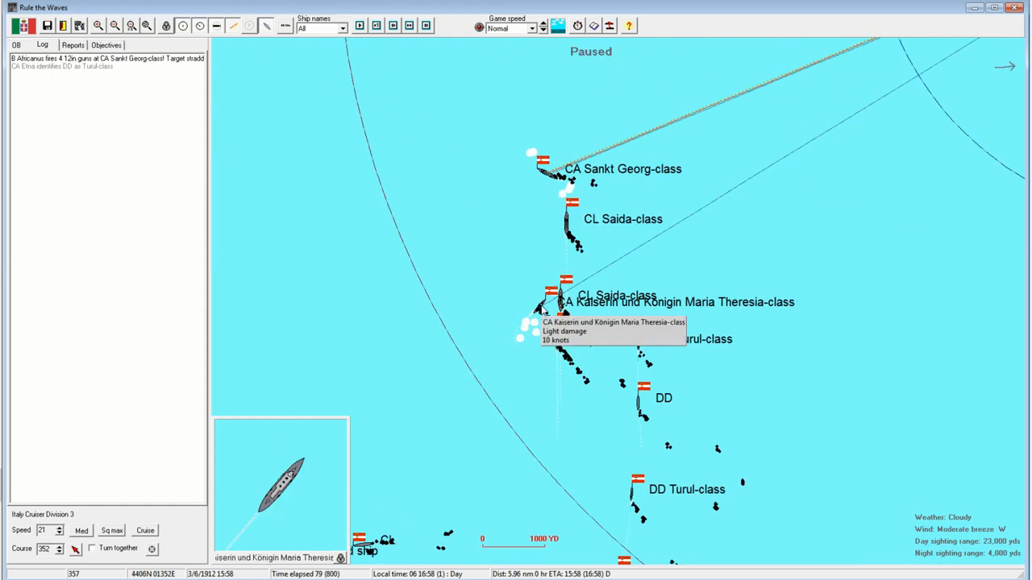
{"action": "left_click", "coordinate": [760, 123]}
{"action": "scroll", "coordinate": [582, 350], "scroll_direction": "down", "scroll_amount": 1}
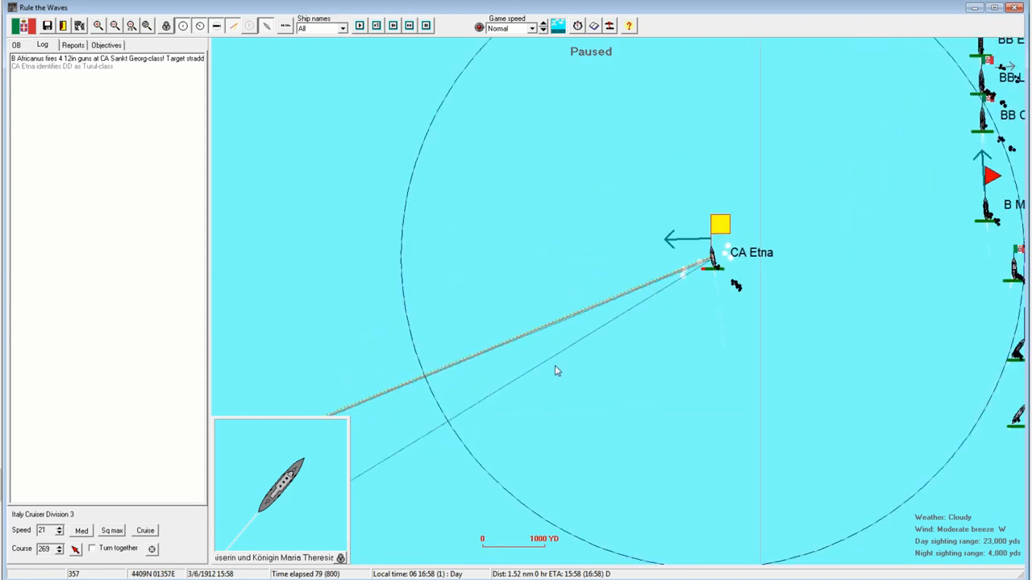
{"action": "scroll", "coordinate": [682, 271], "scroll_direction": "down", "scroll_amount": 1}
{"action": "scroll", "coordinate": [645, 266], "scroll_direction": "down", "scroll_amount": 1}
{"action": "scroll", "coordinate": [645, 266], "scroll_direction": "down", "scroll_amount": 1}
{"action": "scroll", "coordinate": [645, 266], "scroll_direction": "up", "scroll_amount": 2}
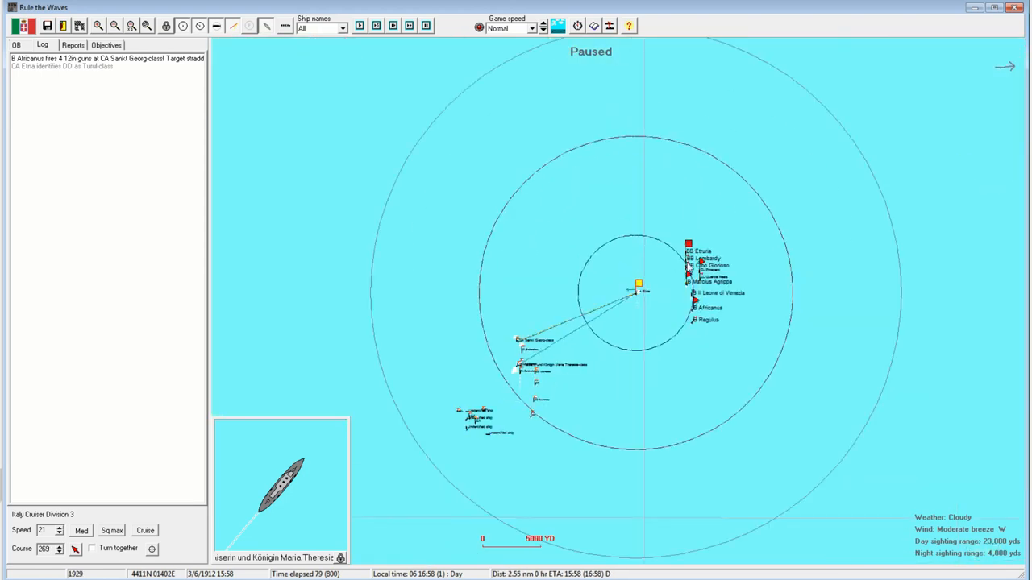
- Run BB Etruria's battleships at squadron maximum and swing them onto course 286, stepping the battle forward
{"action": "left_click", "coordinate": [688, 245]}
{"action": "key", "text": "space"}
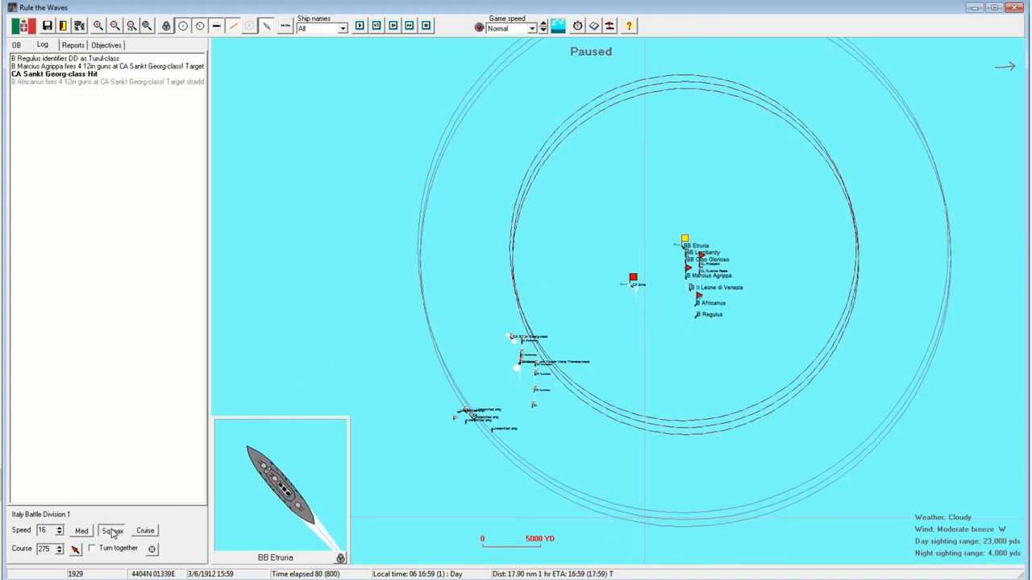
{"action": "left_click", "coordinate": [113, 531]}
{"action": "scroll", "coordinate": [517, 314], "scroll_direction": "up", "scroll_amount": 1}
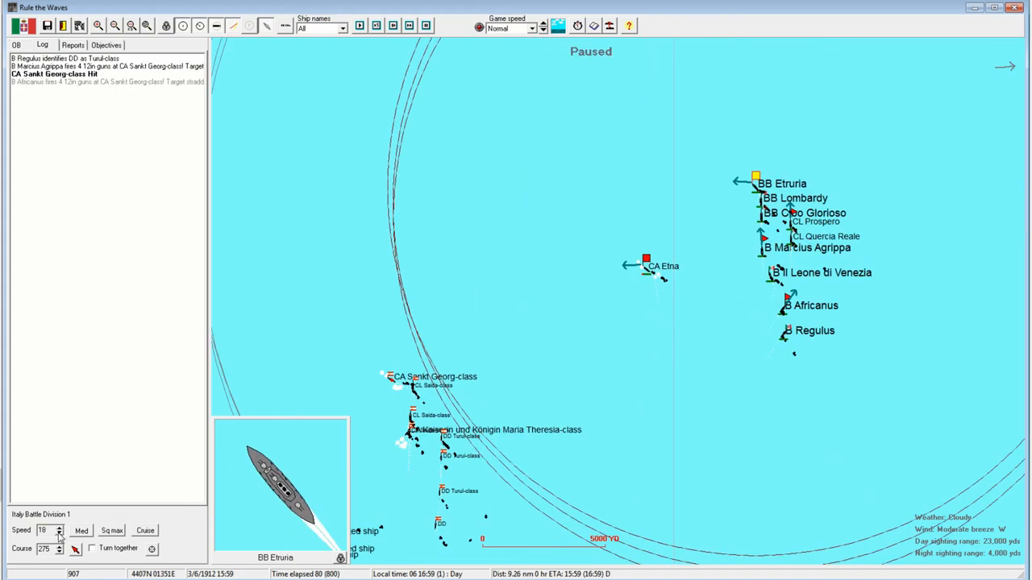
{"action": "left_click", "coordinate": [665, 130]}
{"action": "key", "text": "space"}
{"action": "left_click", "coordinate": [614, 144]}
{"action": "key", "text": "space"}
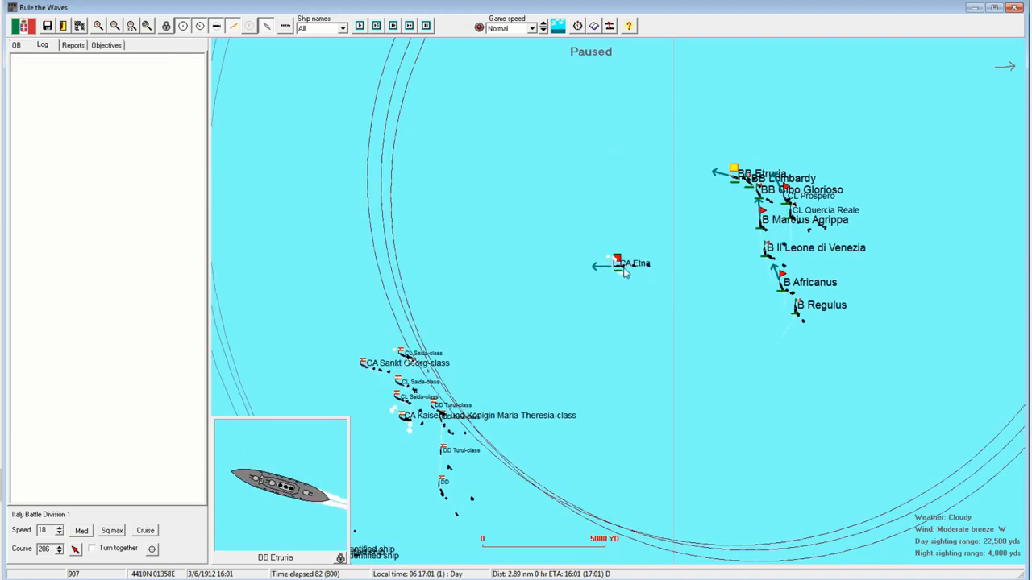
- Turn CA Etna onto course 285 and let the battle run until it pauses at 97 minutes
{"action": "left_click", "coordinate": [616, 262]}
{"action": "key", "text": "space"}
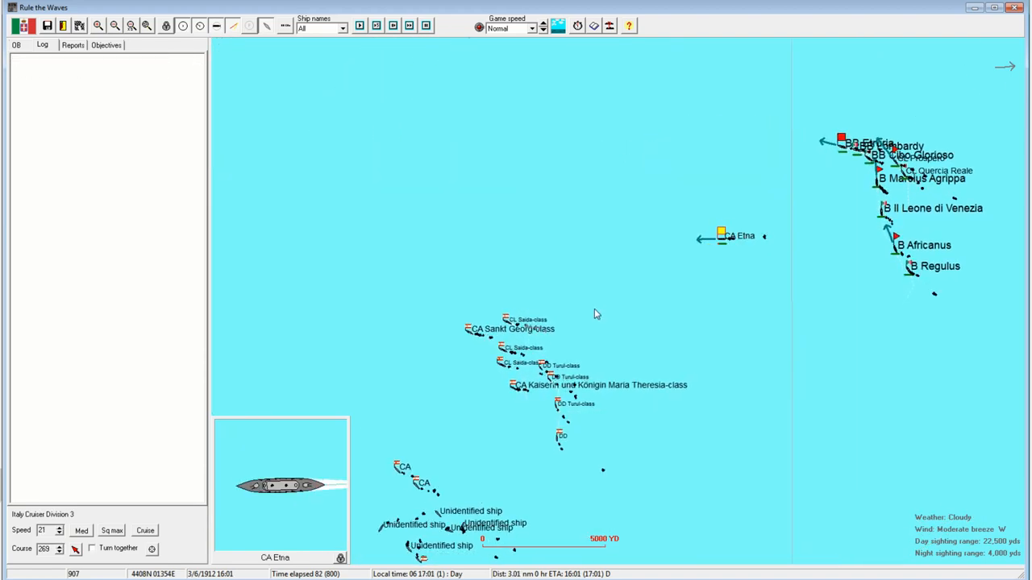
{"action": "key", "text": "space"}
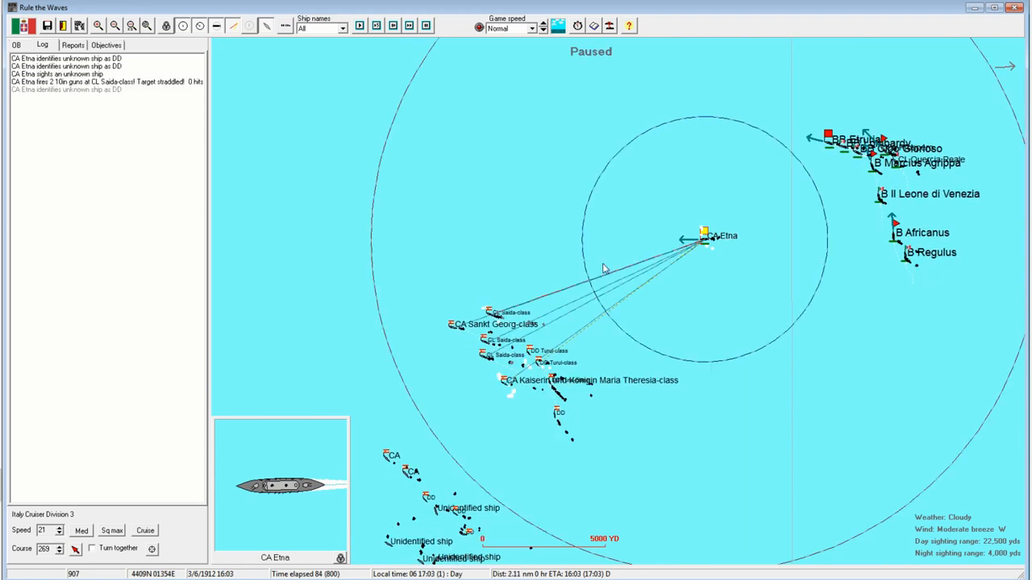
{"action": "scroll", "coordinate": [619, 249], "scroll_direction": "down", "scroll_amount": 1}
{"action": "left_click", "coordinate": [505, 304]}
{"action": "key", "text": "space"}
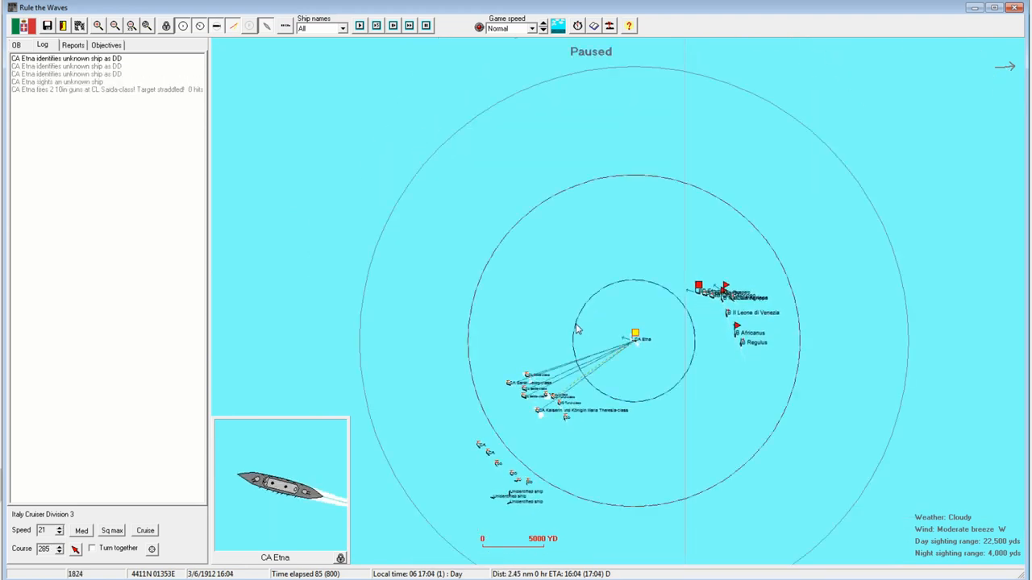
{"action": "key", "text": "Left"}
{"action": "key", "text": "Down"}
{"action": "key", "text": "space"}
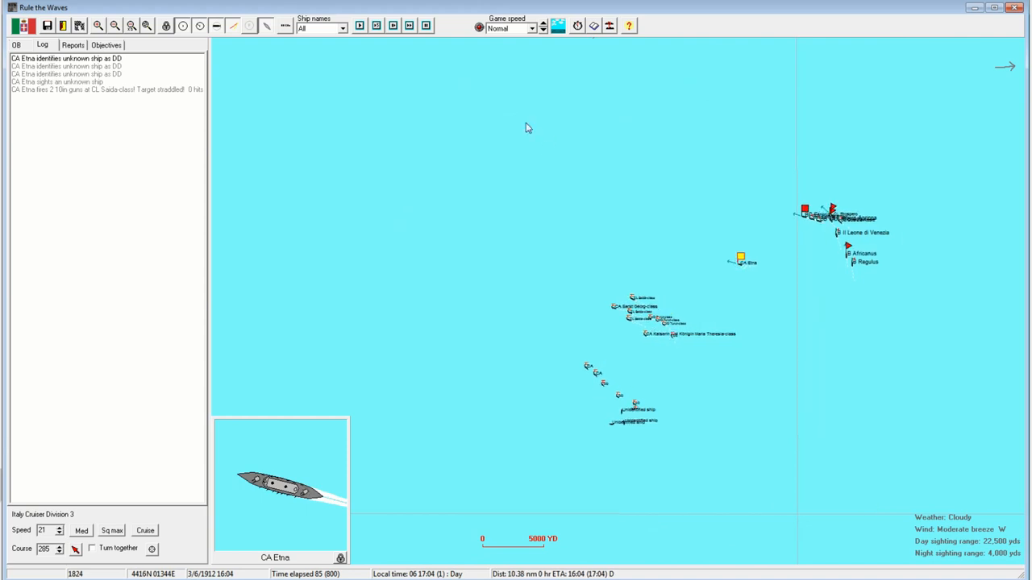
{"action": "left_click", "coordinate": [409, 25]}
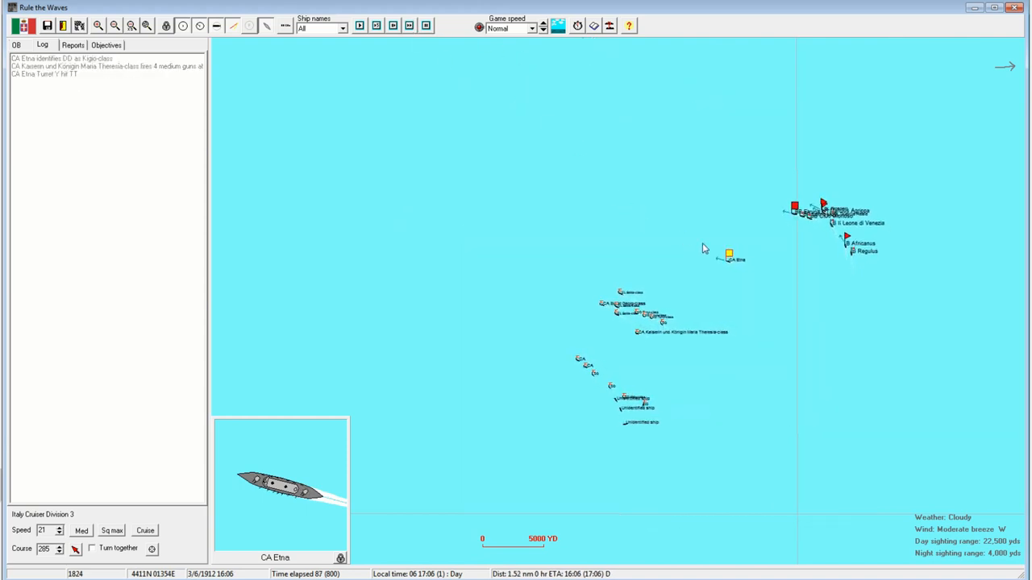
{"action": "scroll", "coordinate": [715, 256], "scroll_direction": "up", "scroll_amount": 1}
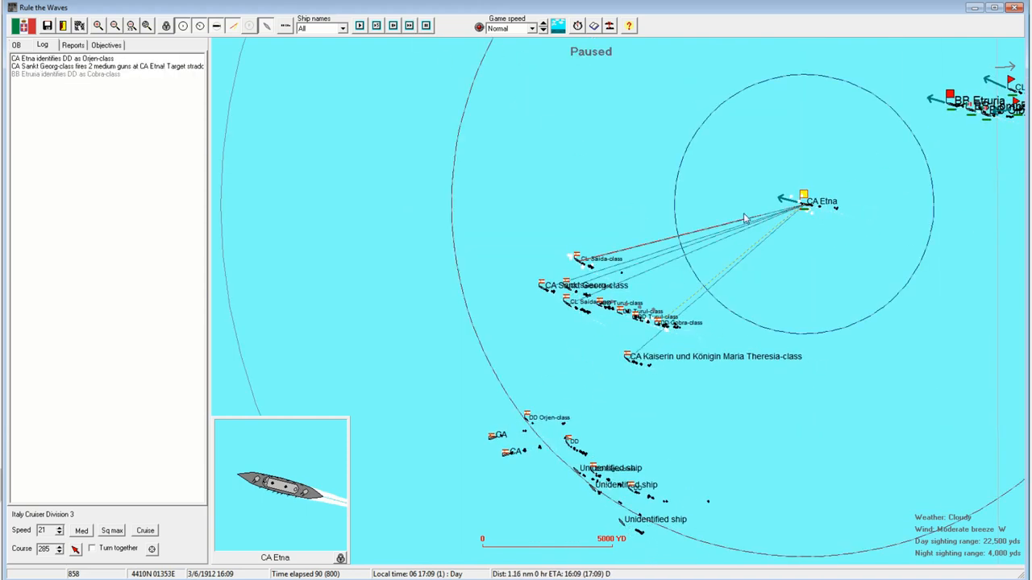
{"action": "left_click", "coordinate": [806, 201]}
{"action": "scroll", "coordinate": [618, 277], "scroll_direction": "up", "scroll_amount": 1}
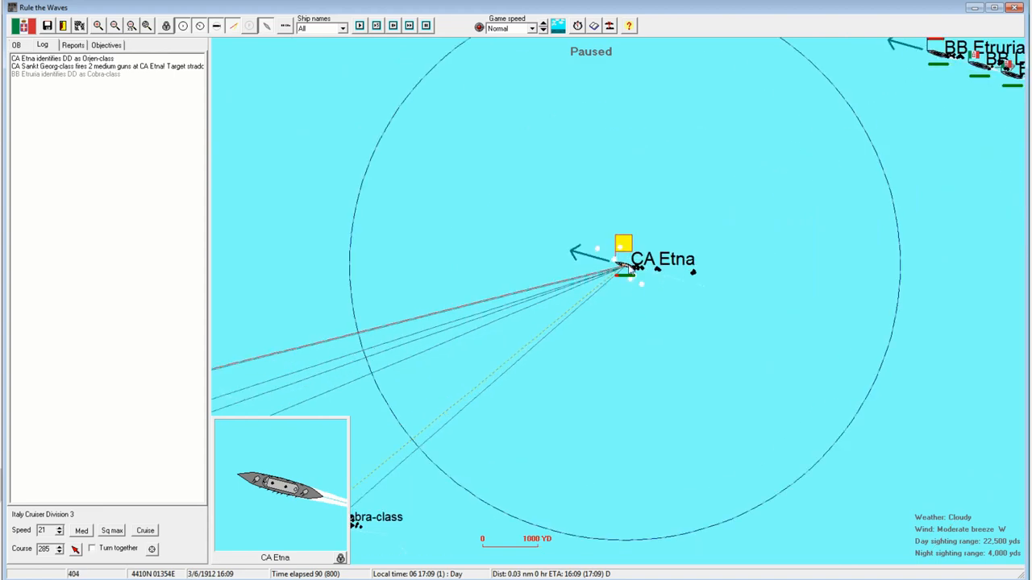
- Review CA Etna's and BB Lombardy's ship information, then retake control of CA Etna's division
{"action": "double_click", "coordinate": [627, 268]}
{"action": "key", "text": "Escape"}
{"action": "scroll", "coordinate": [477, 272], "scroll_direction": "down", "scroll_amount": 2}
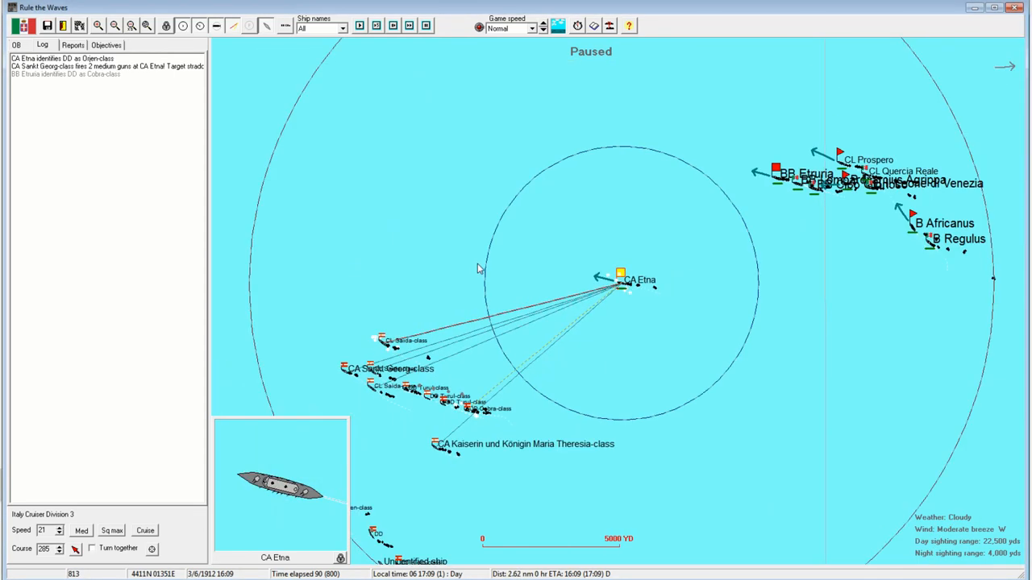
{"action": "scroll", "coordinate": [705, 249], "scroll_direction": "down", "scroll_amount": 1}
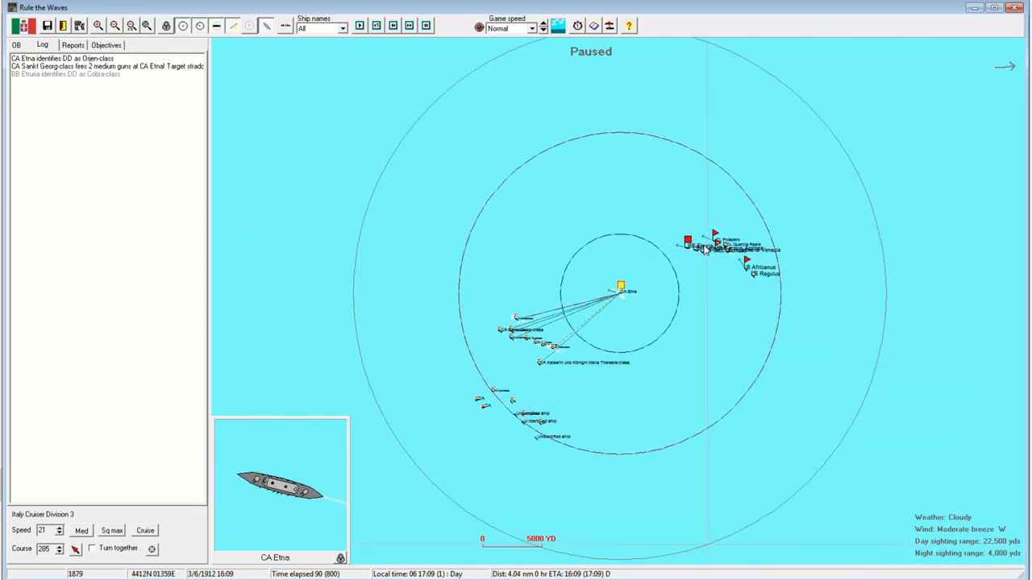
{"action": "double_click", "coordinate": [703, 246]}
{"action": "key", "text": "Escape"}
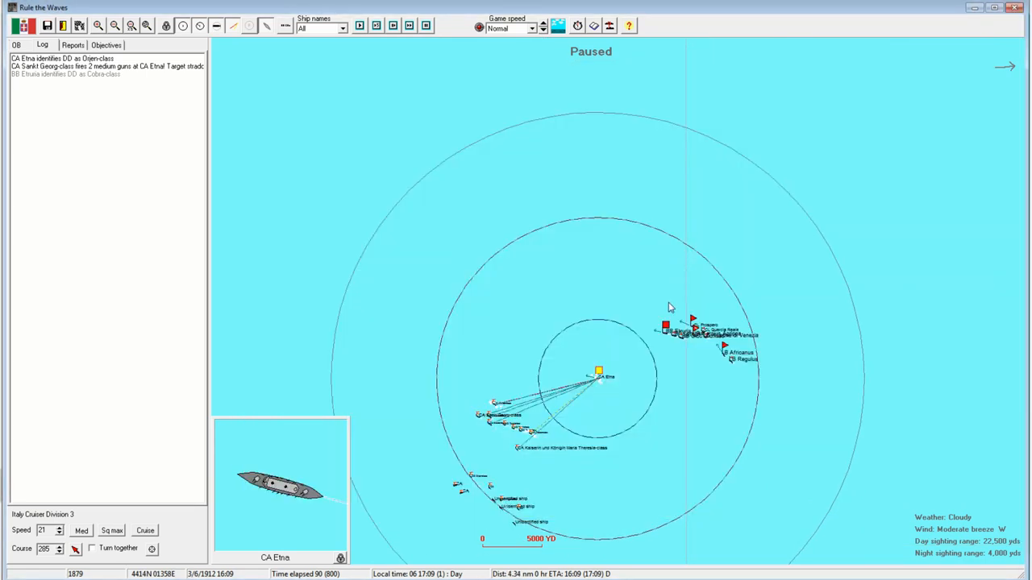
{"action": "left_click", "coordinate": [666, 326]}
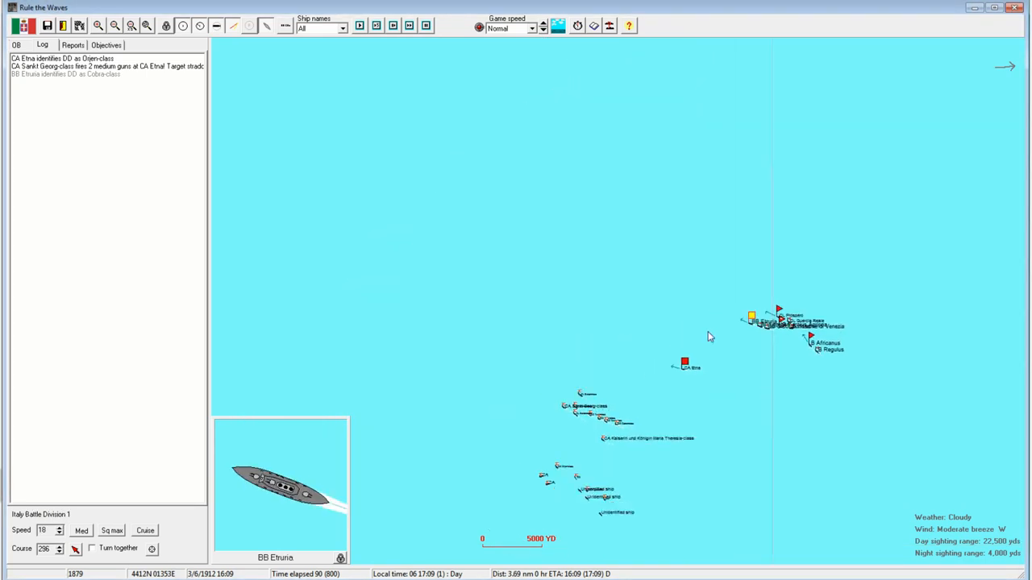
{"action": "scroll", "coordinate": [645, 274], "scroll_direction": "down", "scroll_amount": 1}
{"action": "scroll", "coordinate": [597, 189], "scroll_direction": "down", "scroll_amount": 1}
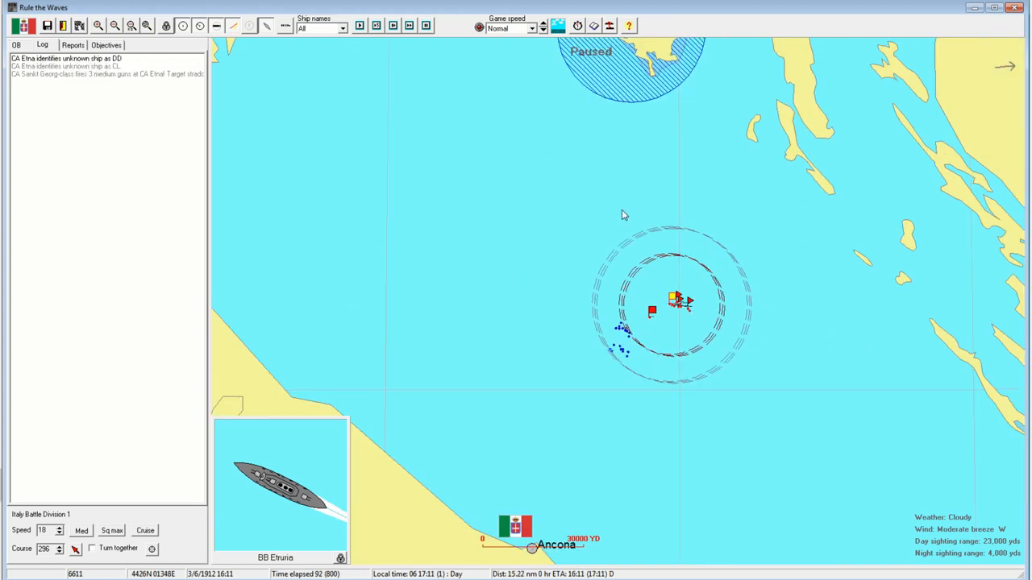
{"action": "scroll", "coordinate": [616, 249], "scroll_direction": "up", "scroll_amount": 1}
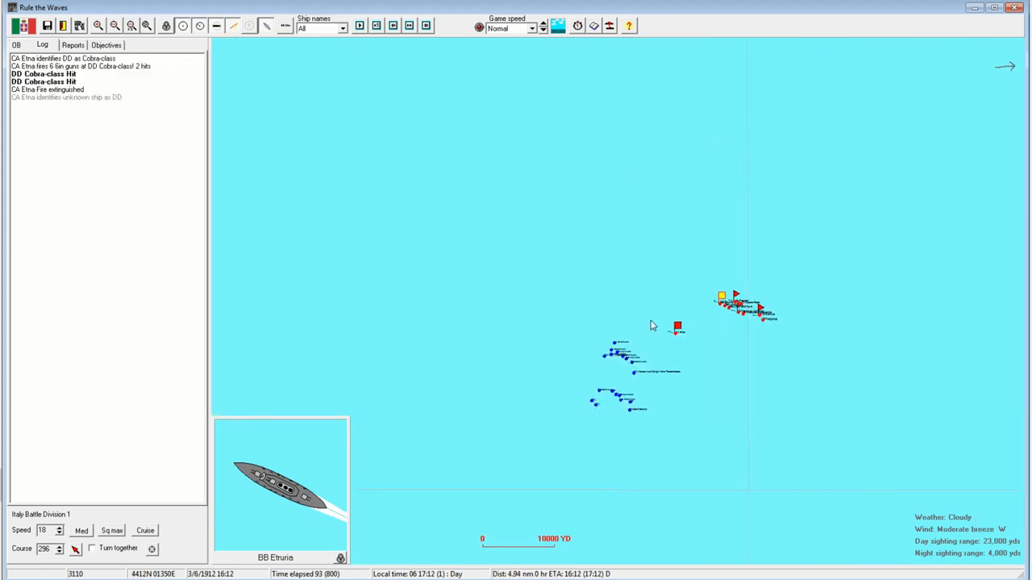
{"action": "scroll", "coordinate": [701, 339], "scroll_direction": "up", "scroll_amount": 1}
{"action": "left_click_drag", "start_coordinate": [678, 323], "coordinate": [476, 152]}
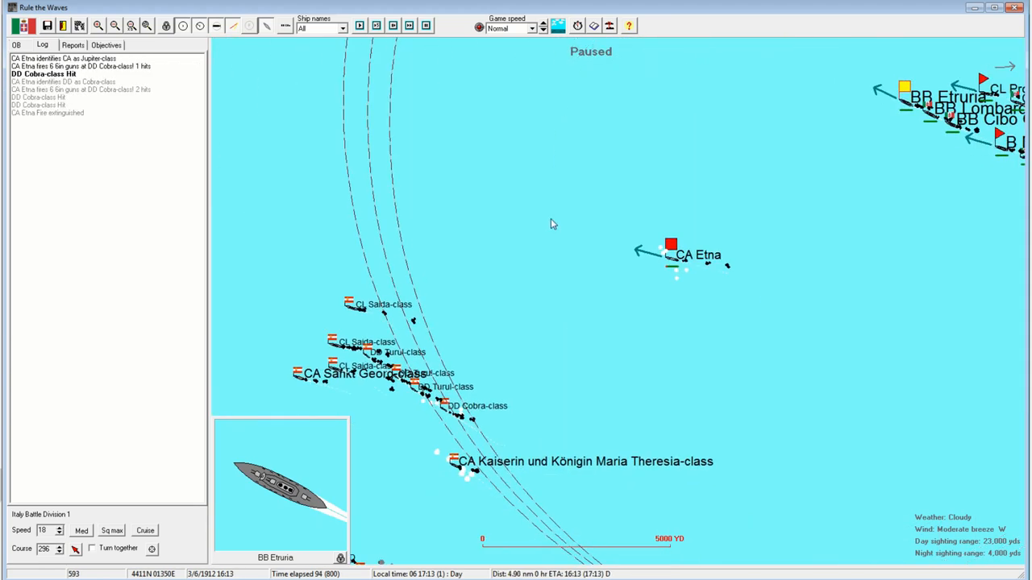
{"action": "left_click", "coordinate": [676, 251]}
{"action": "scroll", "coordinate": [661, 261], "scroll_direction": "down", "scroll_amount": 1}
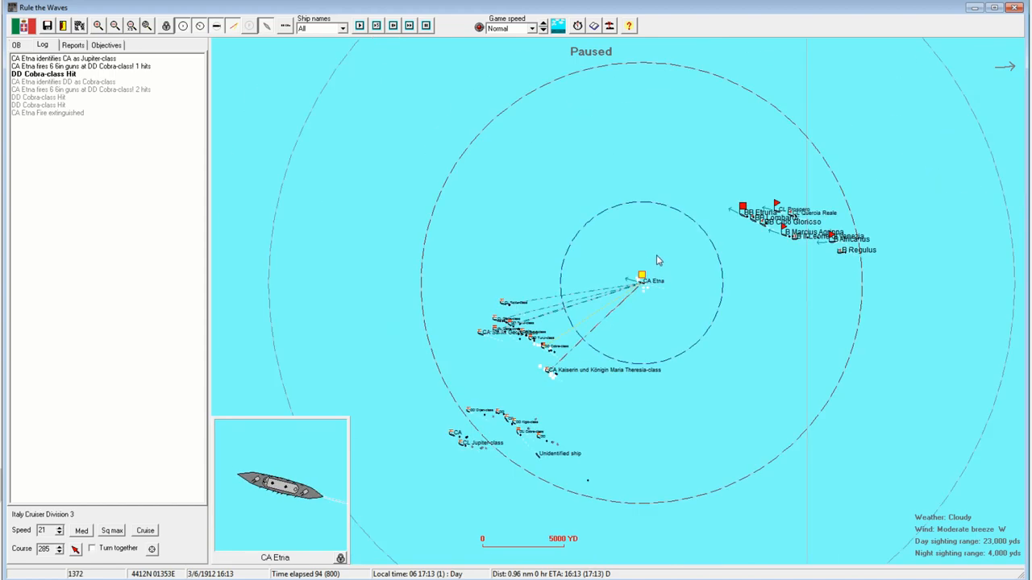
{"action": "scroll", "coordinate": [637, 298], "scroll_direction": "up", "scroll_amount": 1}
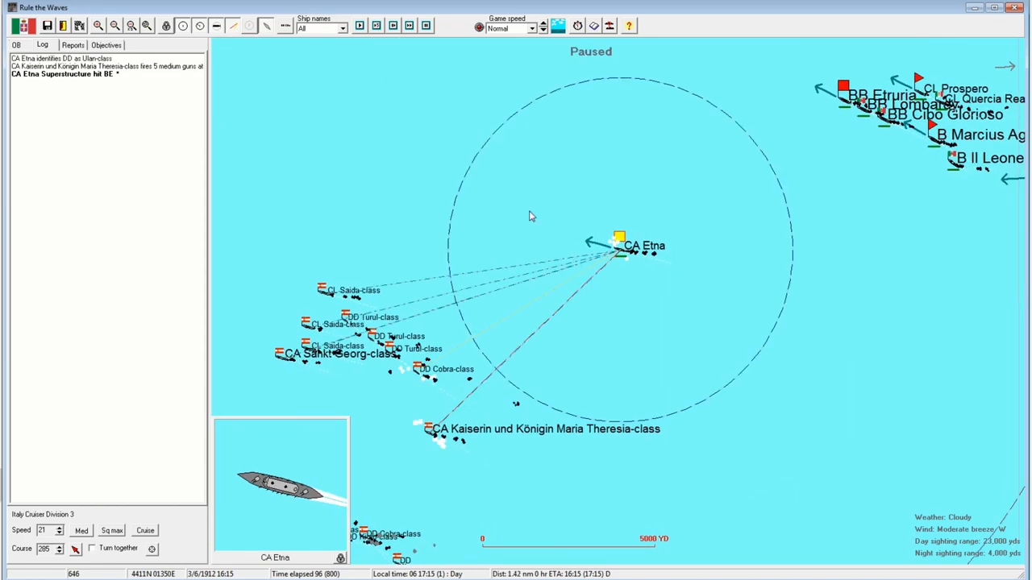
- Steer CA Etna north and then northwest back alongside the Italian battle line
{"action": "right_click", "coordinate": [626, 116]}
{"action": "right_click", "coordinate": [609, 134]}
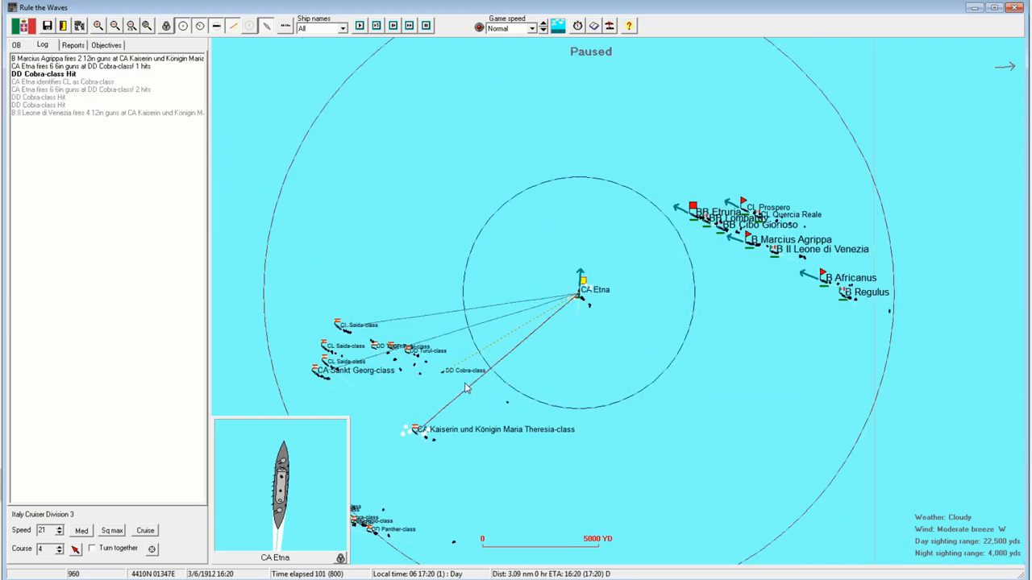
{"action": "right_click", "coordinate": [500, 173]}
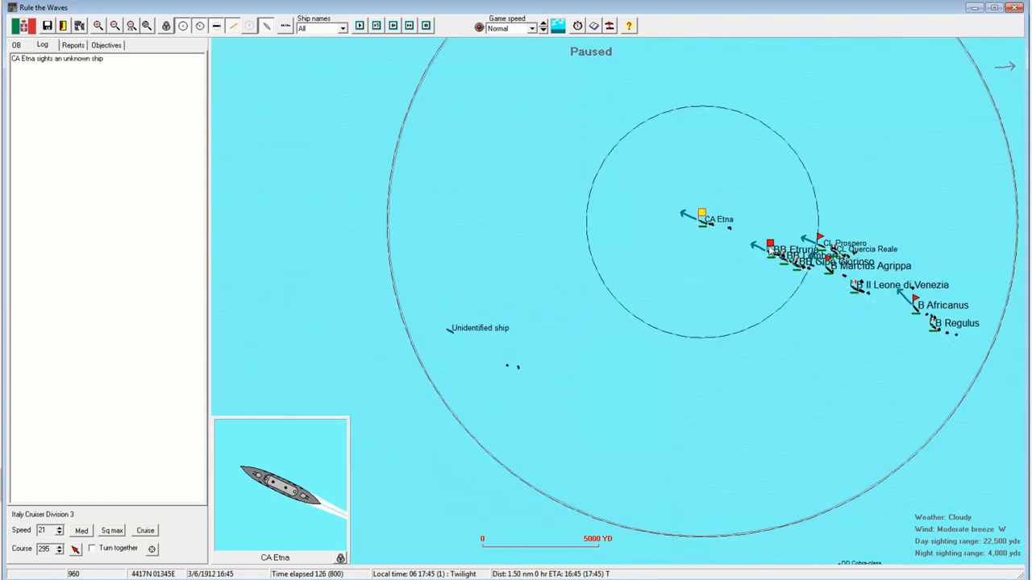
- Set BB Etruria's battle line to 19 knots and step the battle forward several minutes
{"action": "left_click", "coordinate": [771, 248]}
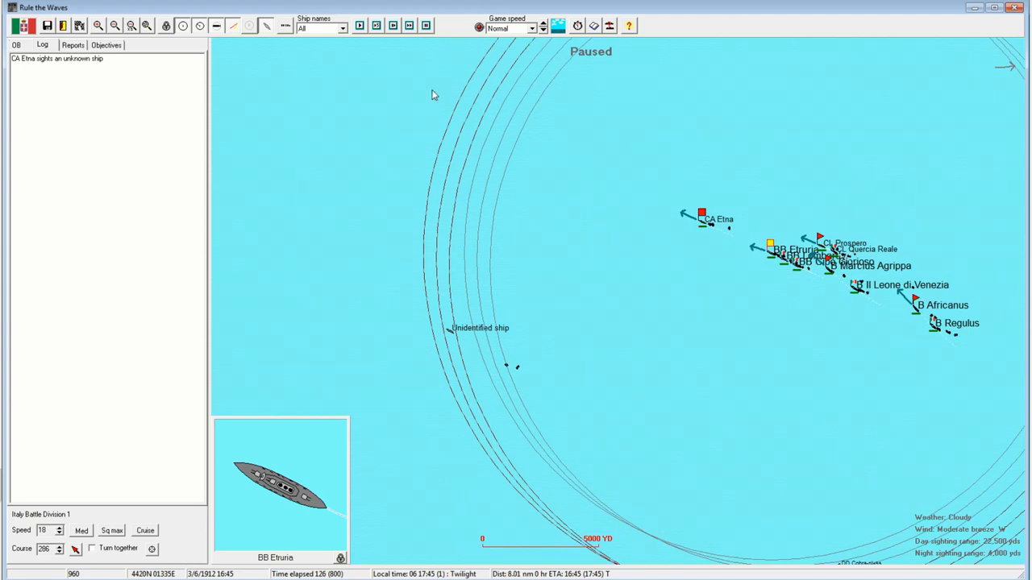
{"action": "left_click", "coordinate": [111, 532]}
{"action": "left_click", "coordinate": [59, 535]}
{"action": "left_click", "coordinate": [704, 218]}
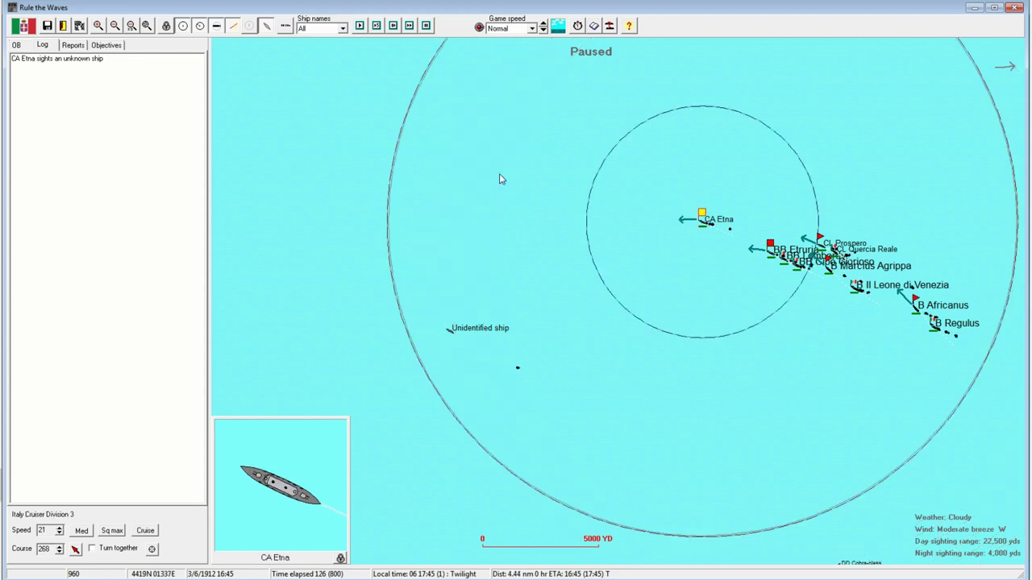
{"action": "left_click", "coordinate": [410, 26]}
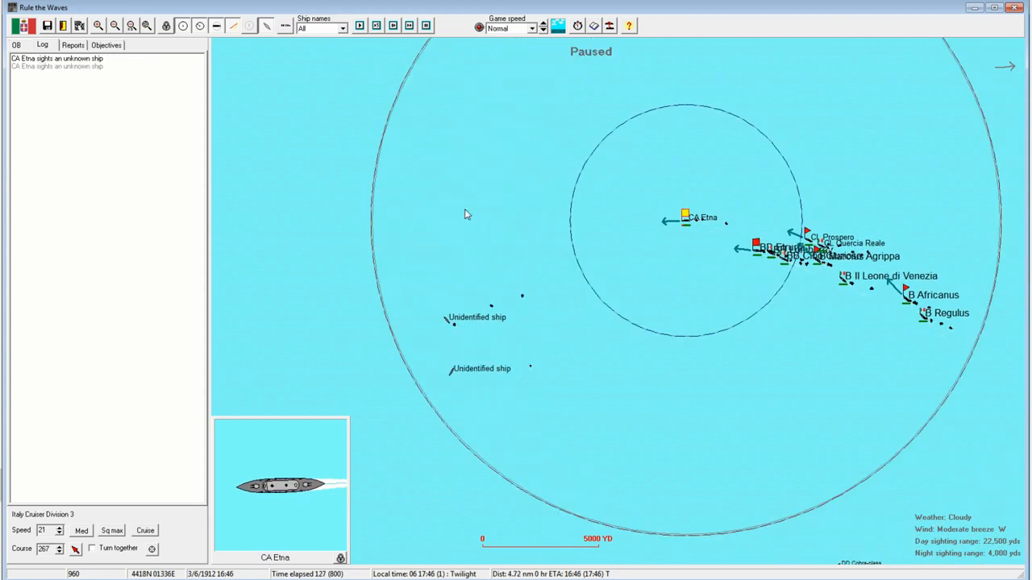
{"action": "left_click", "coordinate": [409, 26]}
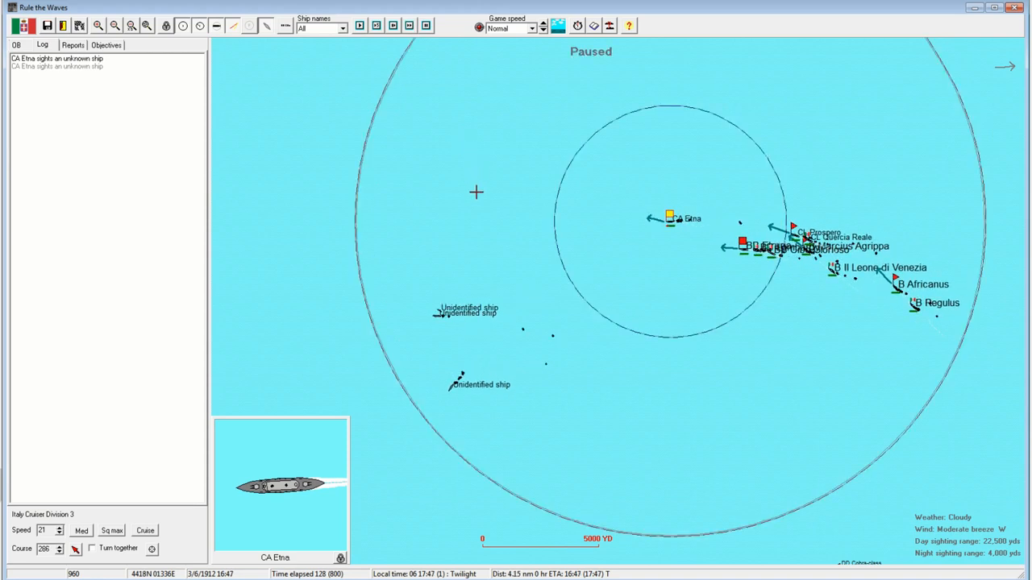
{"action": "left_click", "coordinate": [410, 26]}
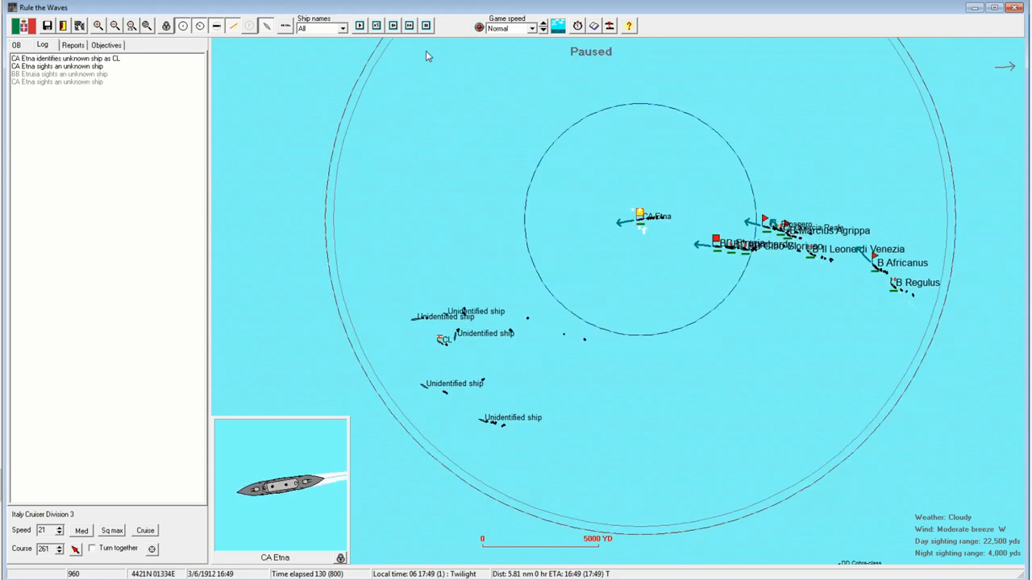
{"action": "scroll", "coordinate": [637, 165], "scroll_direction": "down", "scroll_amount": 2}
{"action": "scroll", "coordinate": [637, 164], "scroll_direction": "up", "scroll_amount": 1}
{"action": "scroll", "coordinate": [513, 137], "scroll_direction": "up", "scroll_amount": 1}
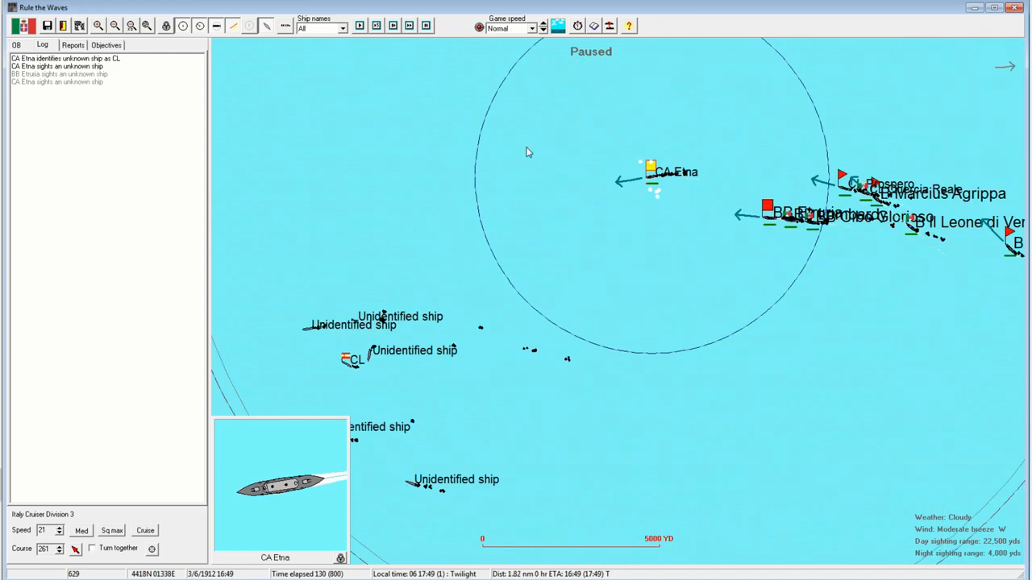
{"action": "left_click", "coordinate": [409, 27]}
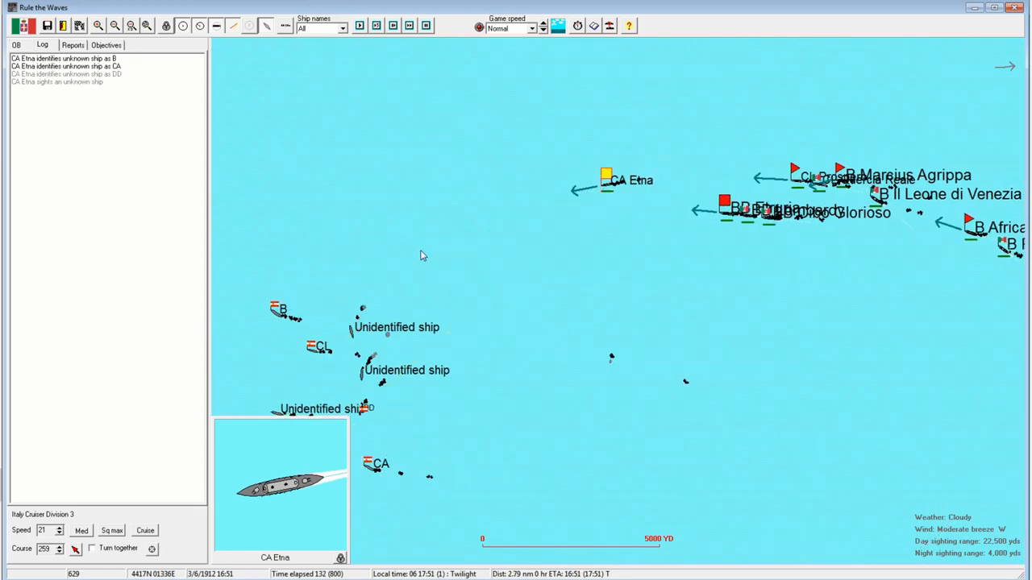
- Swing CA Etna west then northwest and resume the battle until the next pause
{"action": "left_click", "coordinate": [516, 218]}
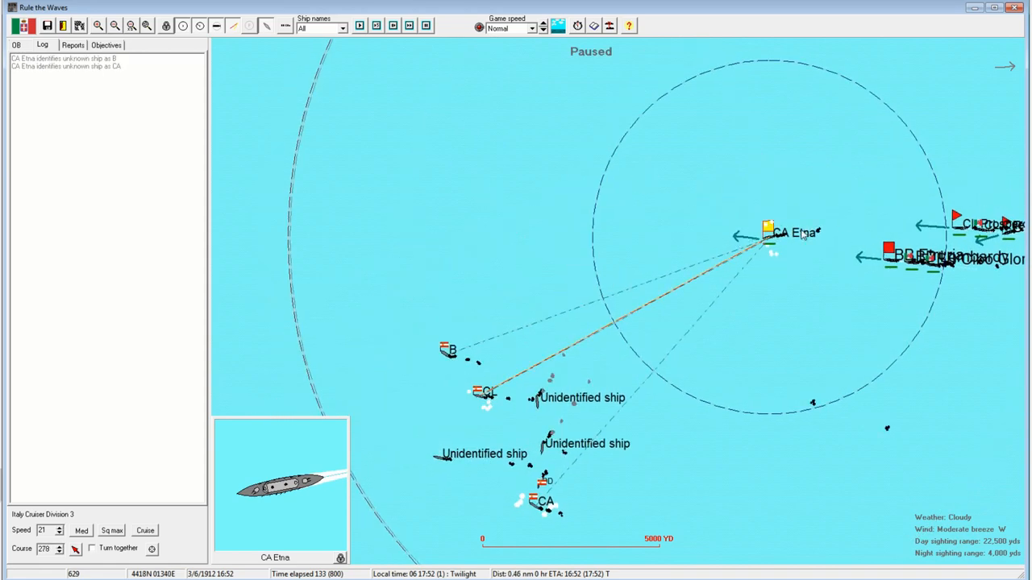
{"action": "left_click", "coordinate": [572, 131]}
{"action": "left_click", "coordinate": [579, 95]}
{"action": "left_click", "coordinate": [468, 99]}
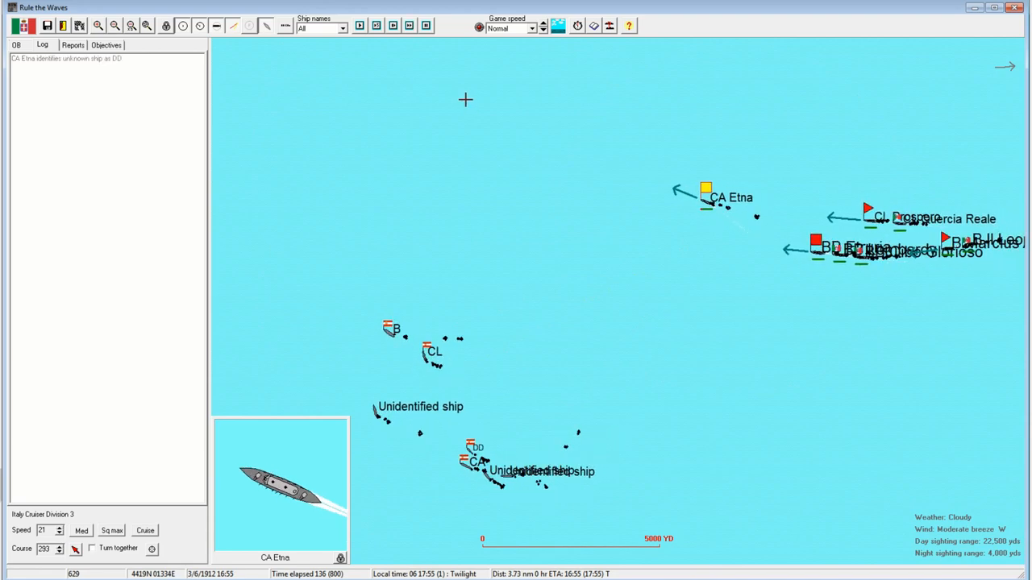
{"action": "left_click", "coordinate": [408, 26]}
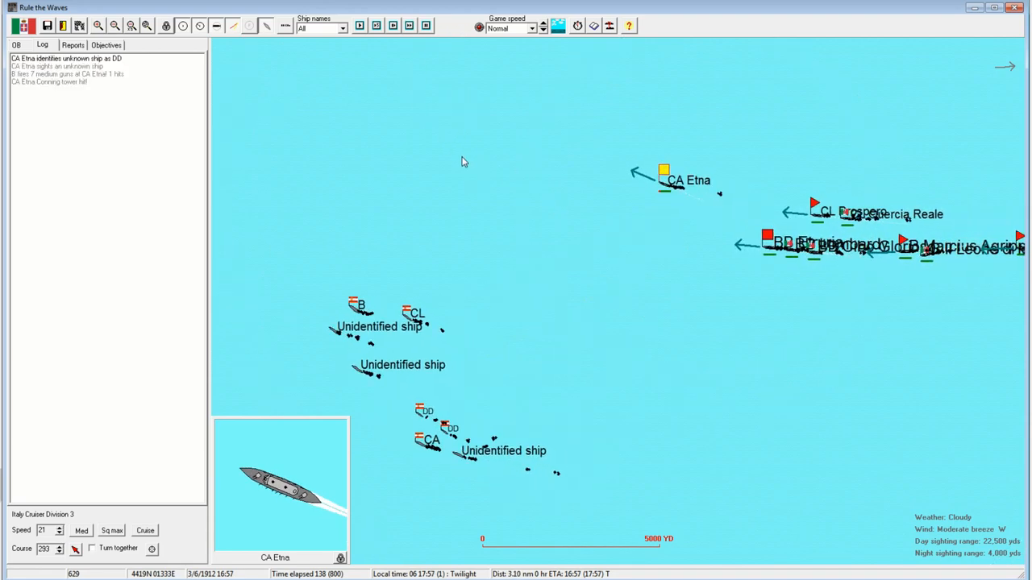
- Turn BB Etruria's battle line toward a chosen point and resume the battle
{"action": "left_click", "coordinate": [761, 239]}
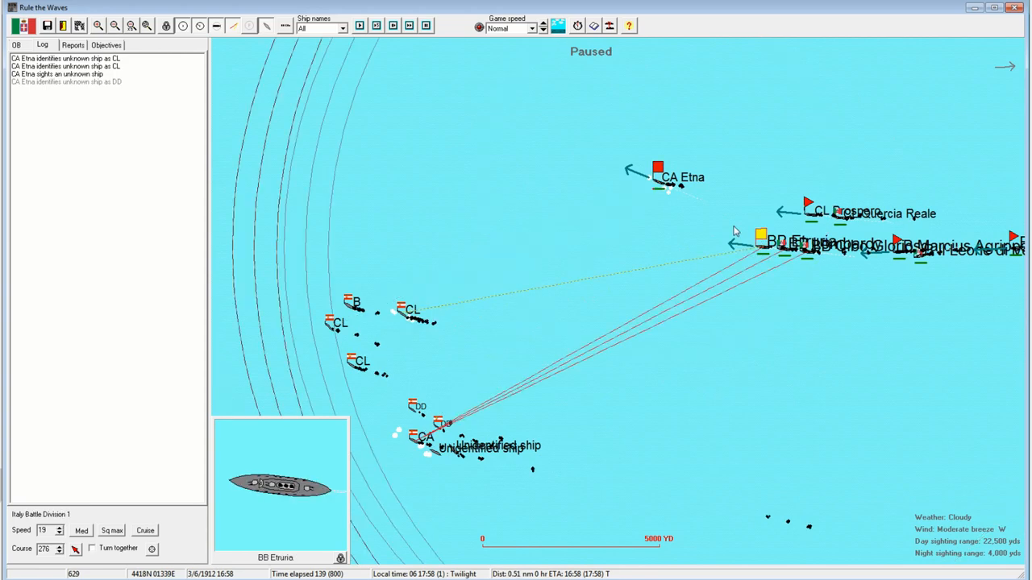
{"action": "left_click", "coordinate": [426, 25]}
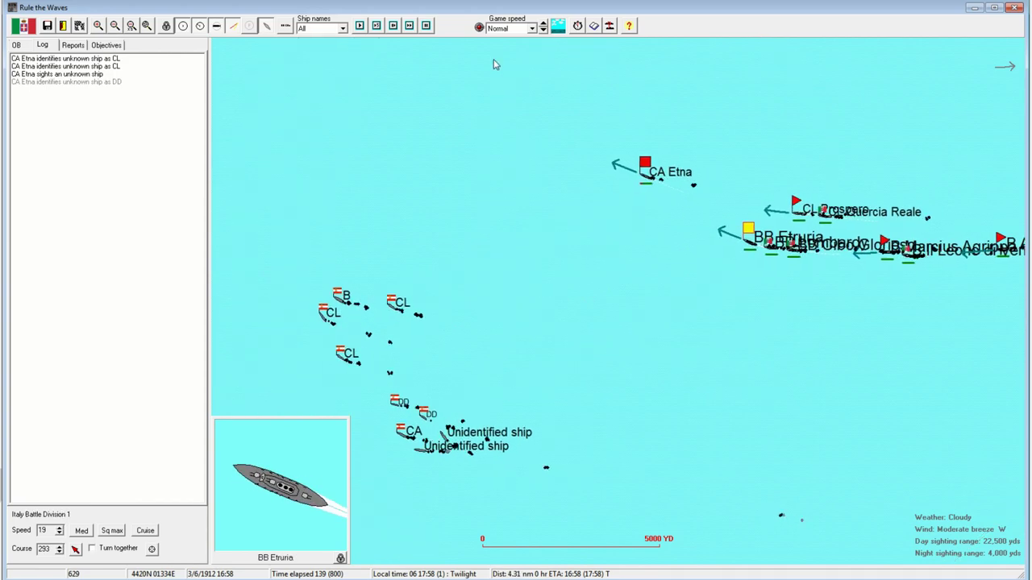
{"action": "left_click", "coordinate": [409, 26]}
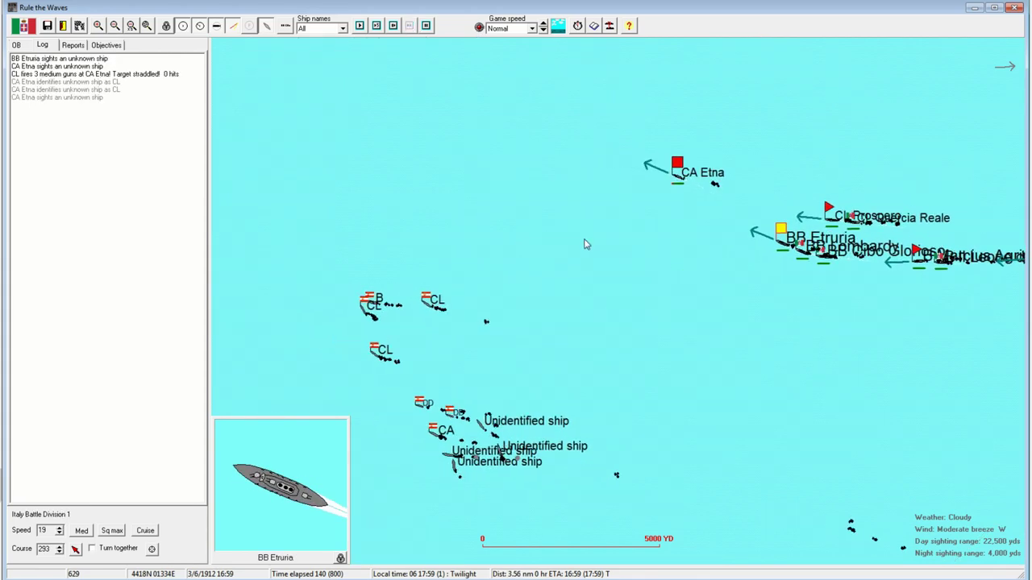
{"action": "left_click", "coordinate": [457, 138]}
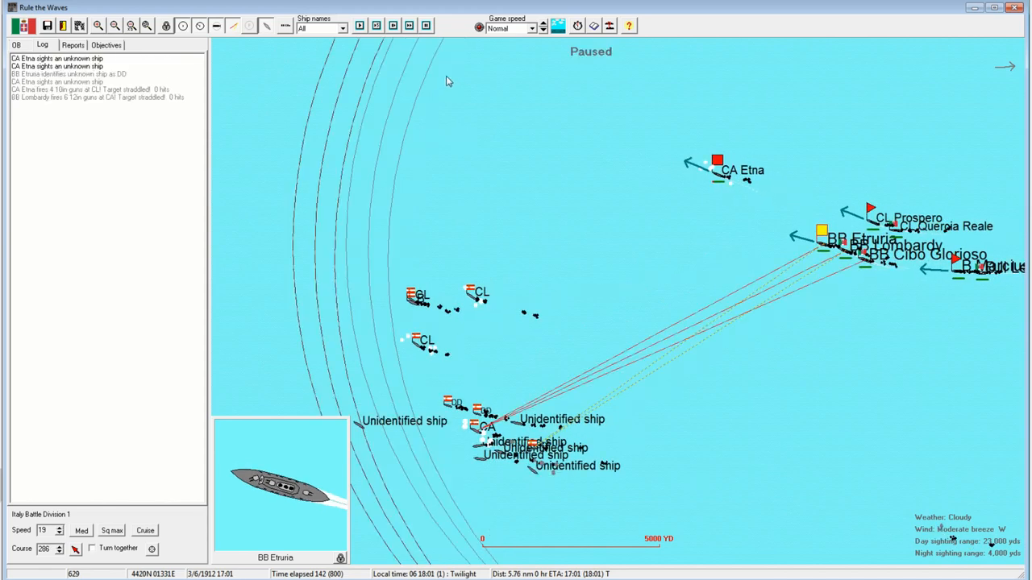
{"action": "left_click", "coordinate": [419, 24]}
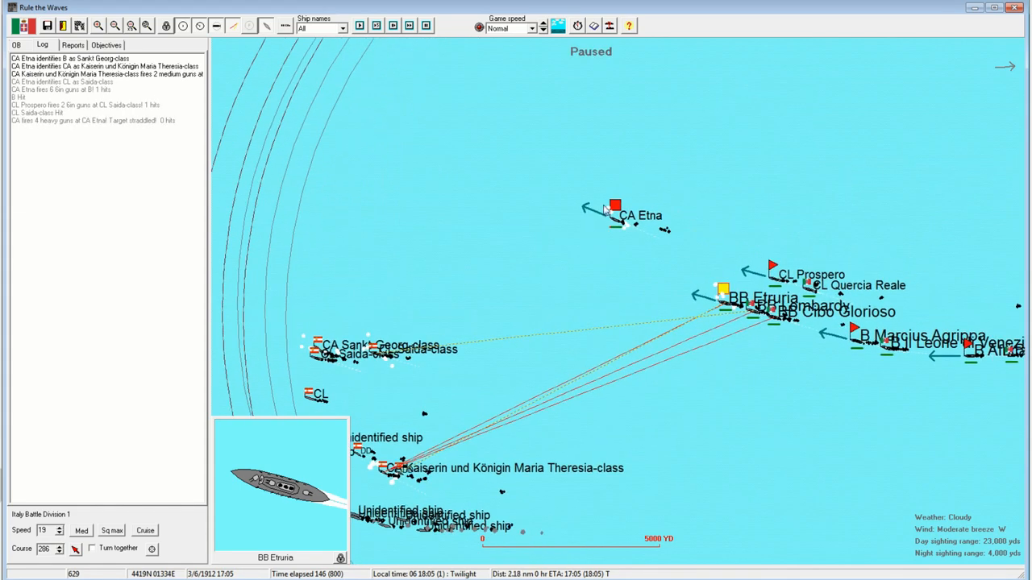
- Bring BB Etruria's line onto course 220 and run the battle on into nightfall at 157 minutes
{"action": "left_click", "coordinate": [615, 212]}
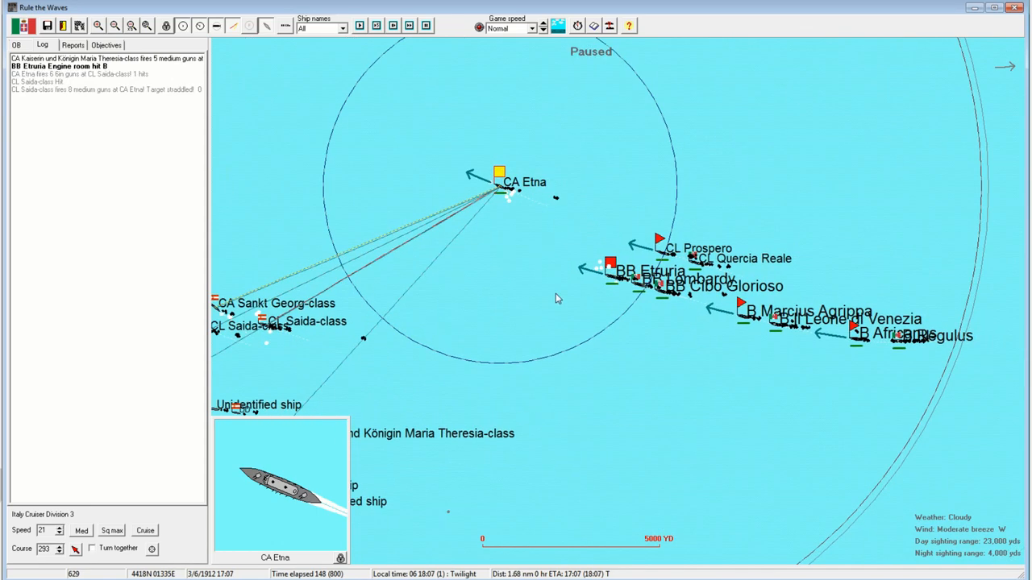
{"action": "left_click", "coordinate": [613, 269]}
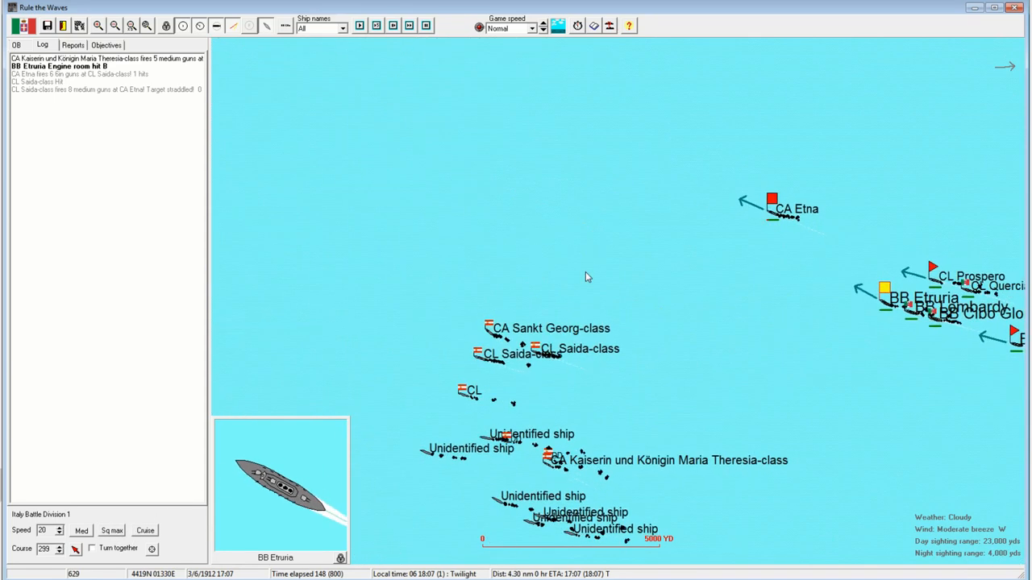
{"action": "left_click", "coordinate": [426, 128]}
{"action": "left_click", "coordinate": [400, 29]}
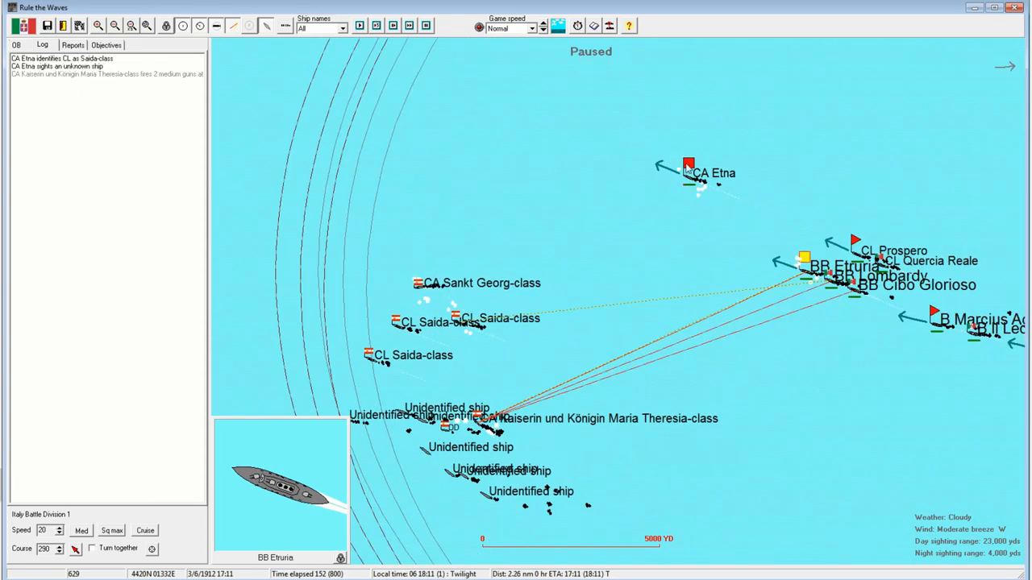
{"action": "left_click", "coordinate": [687, 167]}
{"action": "left_click", "coordinate": [409, 27]}
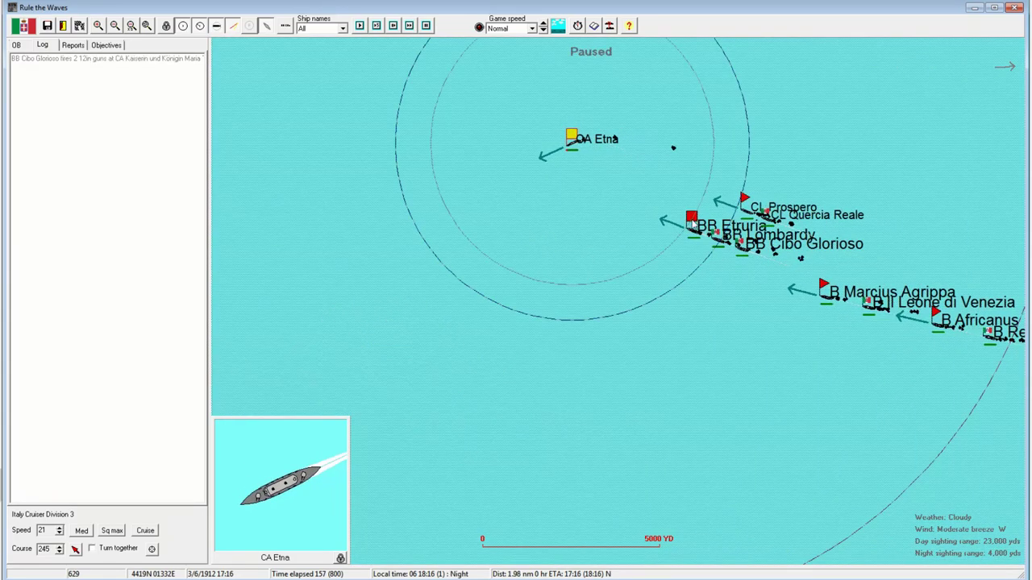
- Turn CA Etna south and then southwest while checking BB Etruria's division
{"action": "left_click", "coordinate": [691, 222]}
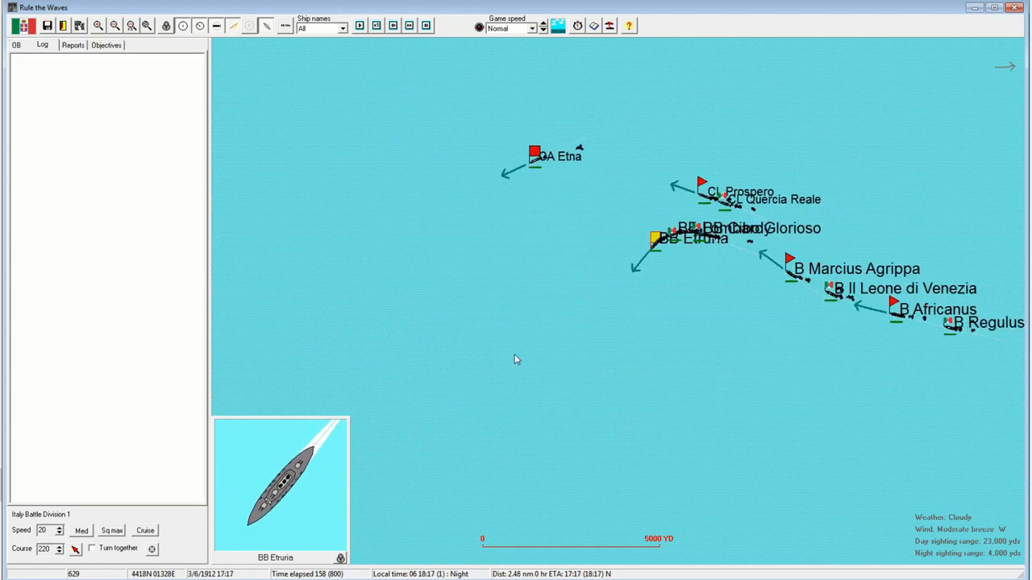
{"action": "left_click", "coordinate": [480, 181]}
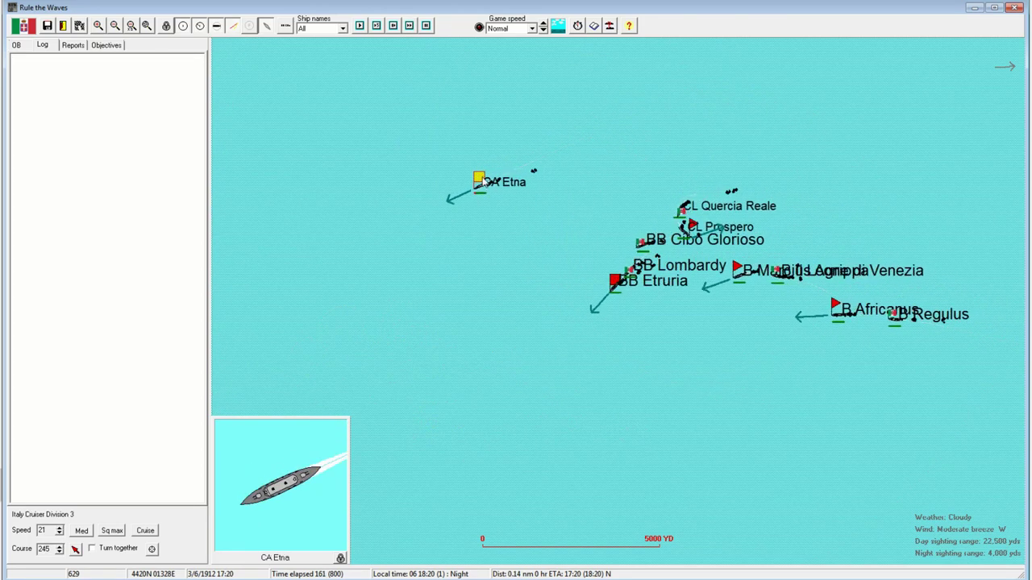
{"action": "left_click", "coordinate": [426, 311]}
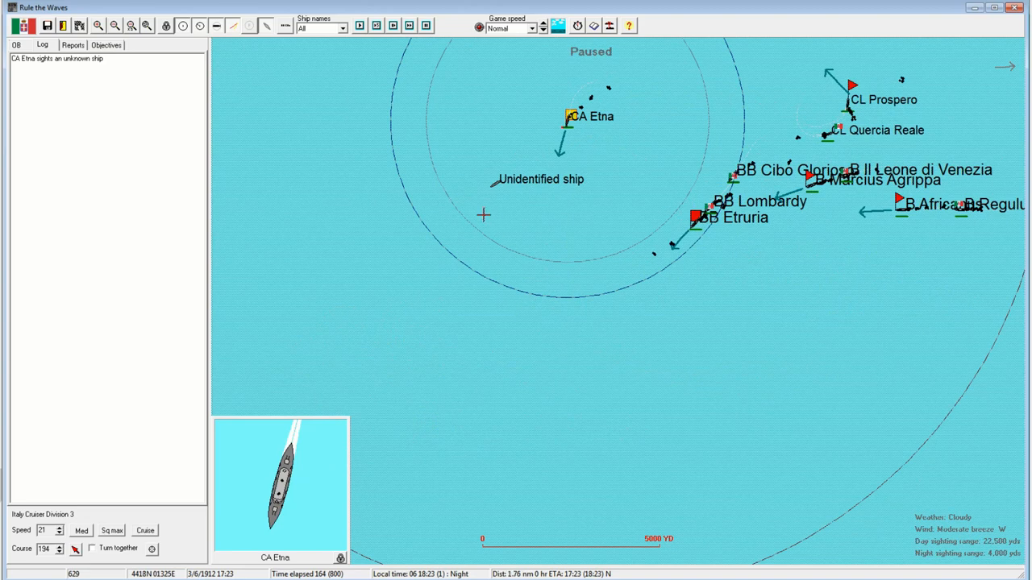
{"action": "left_click", "coordinate": [696, 217]}
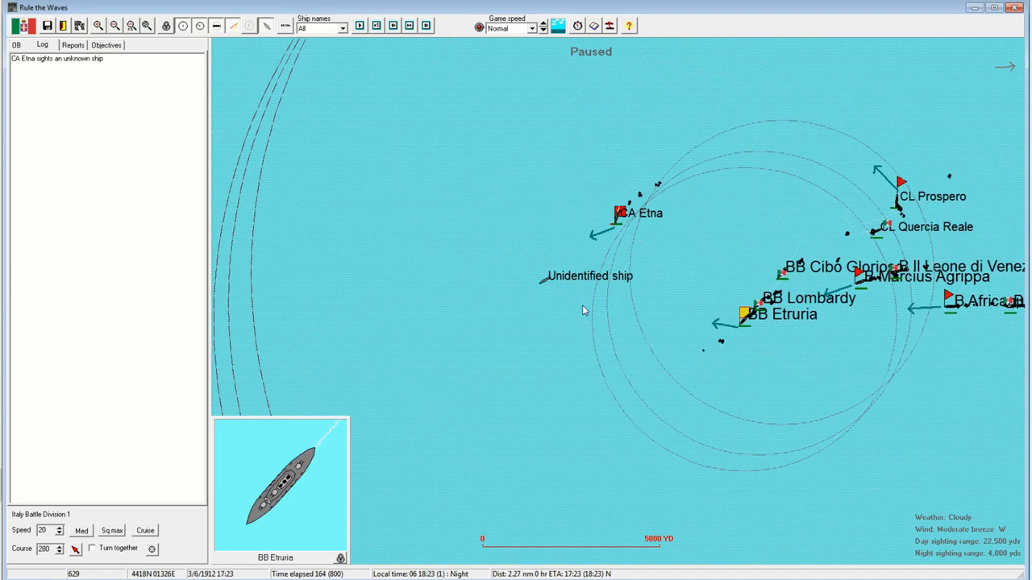
{"action": "left_click", "coordinate": [604, 228]}
{"action": "left_click", "coordinate": [477, 272]}
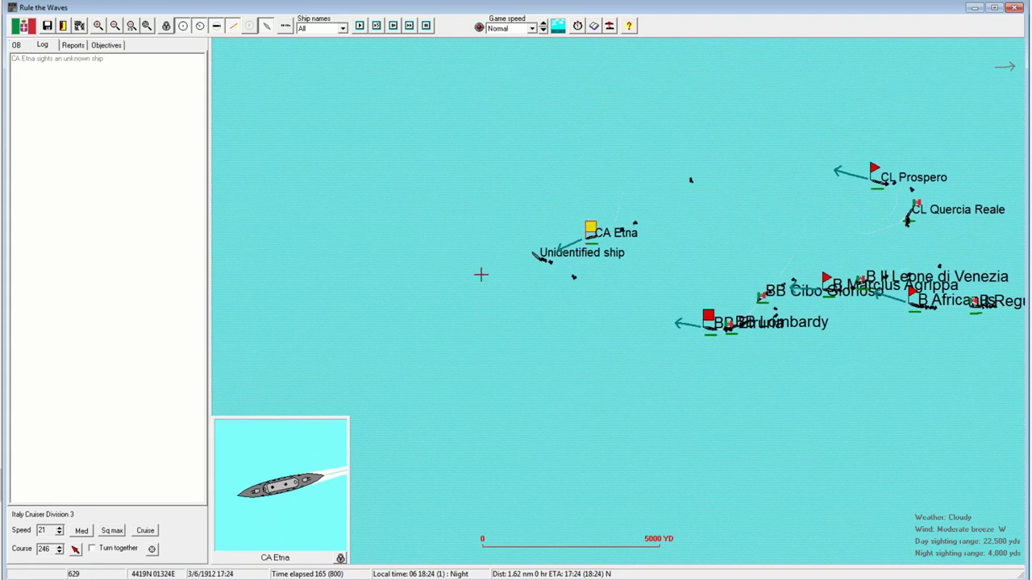
- Bring CA Etna round west and then northwest
{"action": "left_click", "coordinate": [700, 319]}
{"action": "left_click", "coordinate": [569, 242]}
{"action": "left_click", "coordinate": [438, 229]}
{"action": "left_click", "coordinate": [441, 198]}
- Swing BB Etruria north through course 357 onto course 17 and dismiss CA Etna's low-ammo warning
{"action": "left_click", "coordinate": [615, 279]}
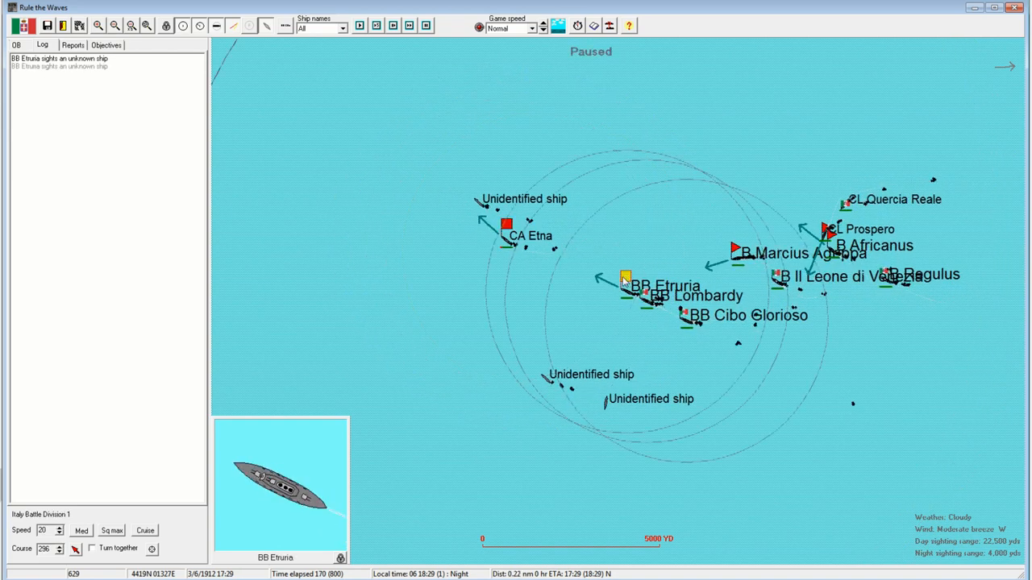
{"action": "left_click", "coordinate": [505, 230]}
{"action": "left_click", "coordinate": [625, 283]}
{"action": "scroll", "coordinate": [613, 287], "scroll_direction": "up", "scroll_amount": 1}
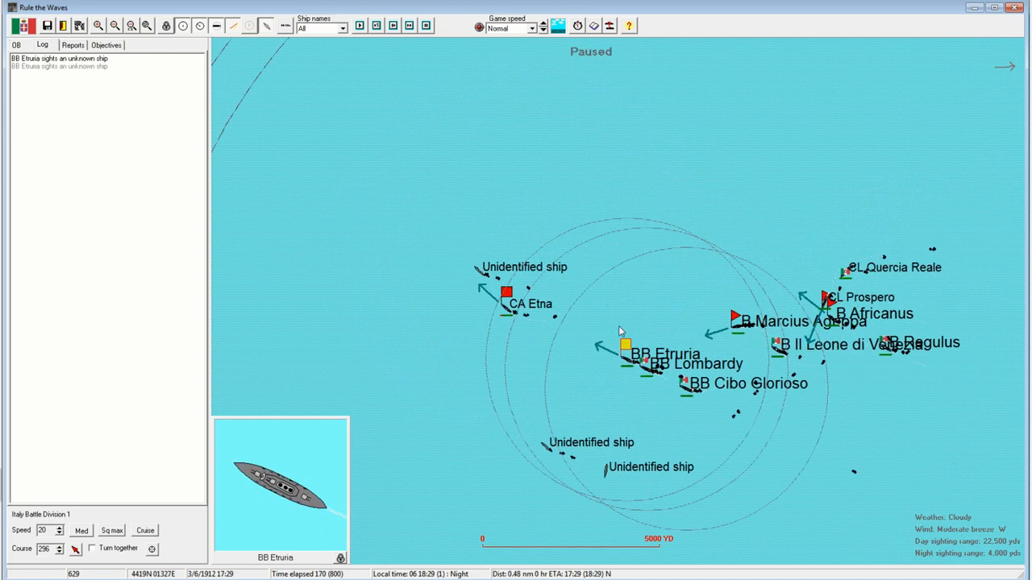
{"action": "left_click", "coordinate": [637, 164]}
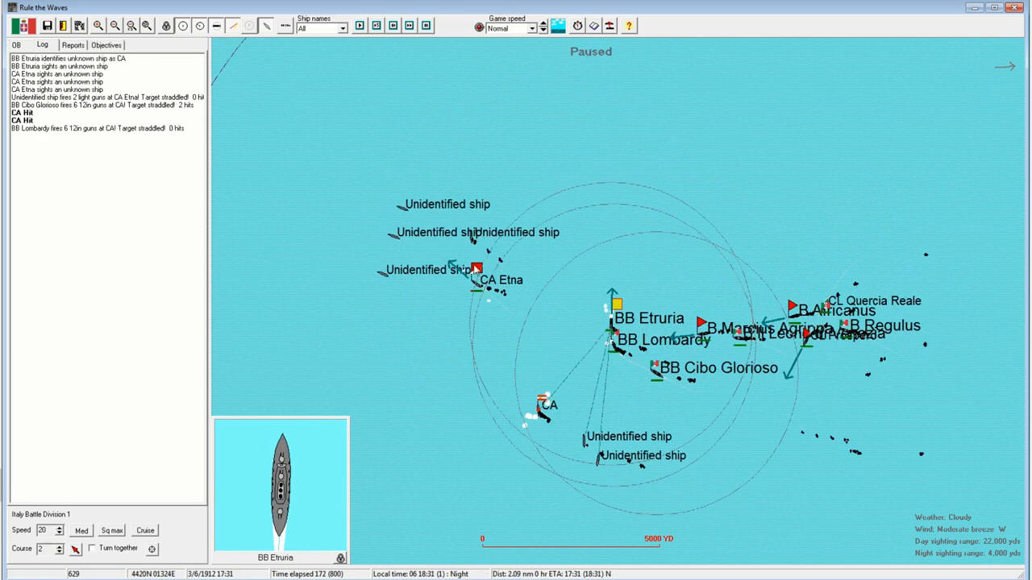
{"action": "left_click", "coordinate": [592, 151]}
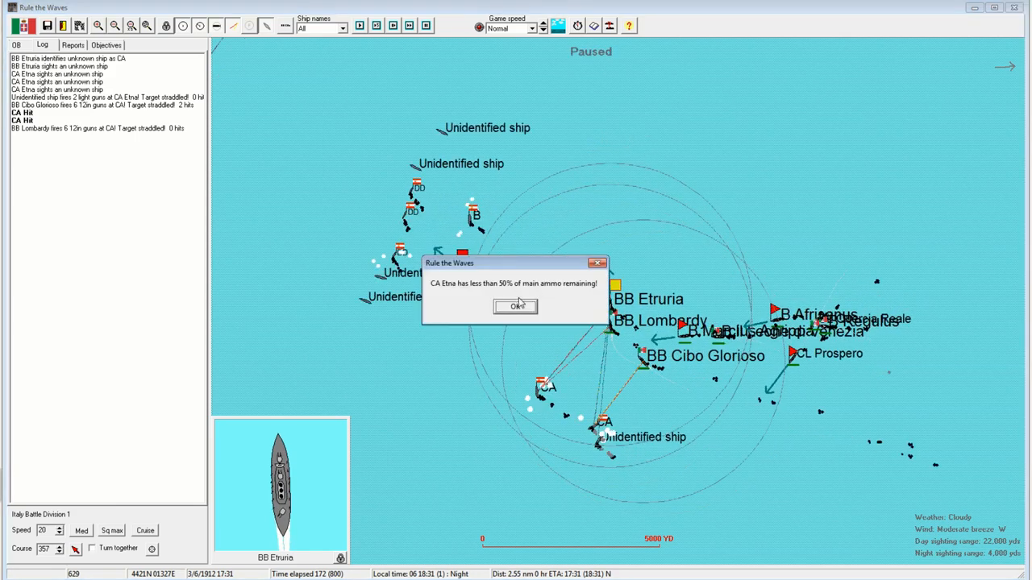
{"action": "left_click", "coordinate": [516, 306]}
{"action": "left_click", "coordinate": [668, 112]}
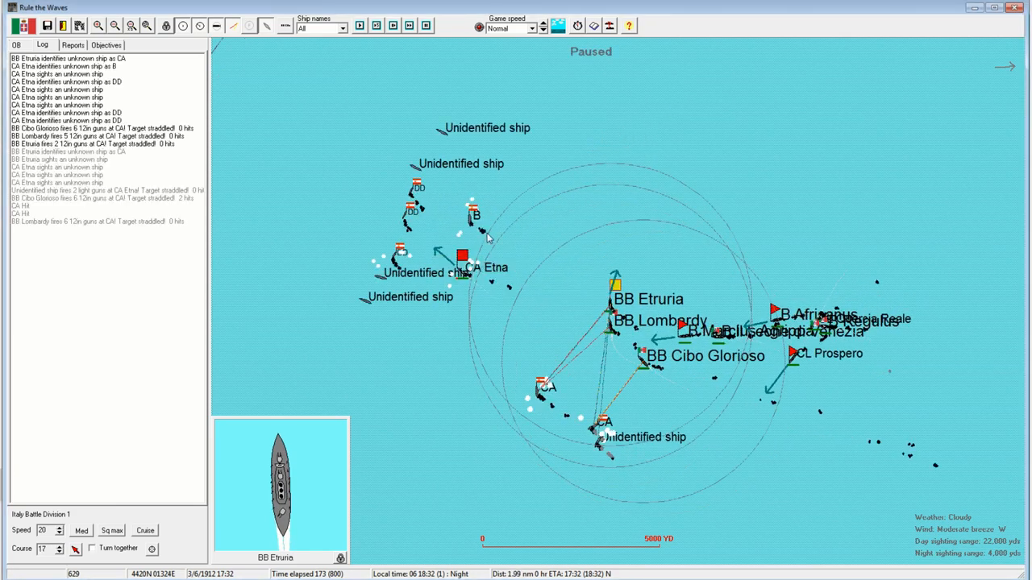
{"action": "left_click", "coordinate": [465, 262]}
{"action": "scroll", "coordinate": [464, 274], "scroll_direction": "up", "scroll_amount": 3}
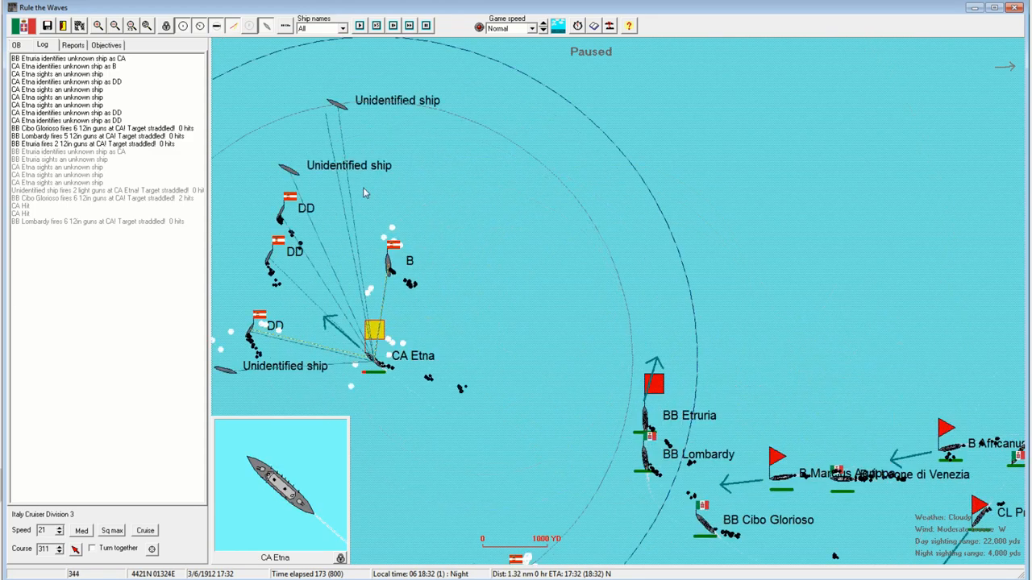
- Steer CA Etna north then northwest onto course 321 and shift the view to BB Etruria's battle line
{"action": "left_click", "coordinate": [374, 194]}
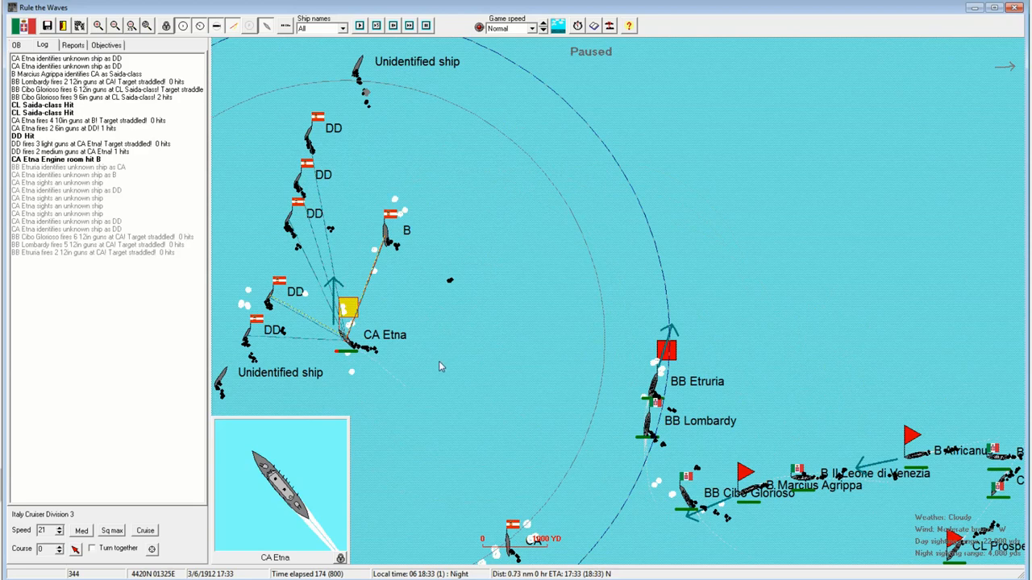
{"action": "left_click", "coordinate": [348, 168]}
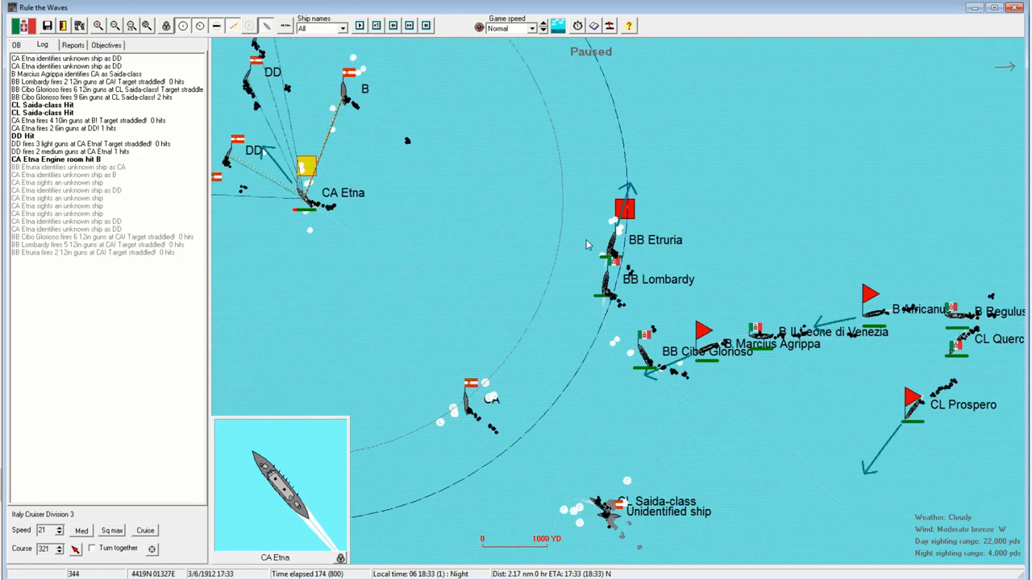
{"action": "left_click", "coordinate": [624, 211]}
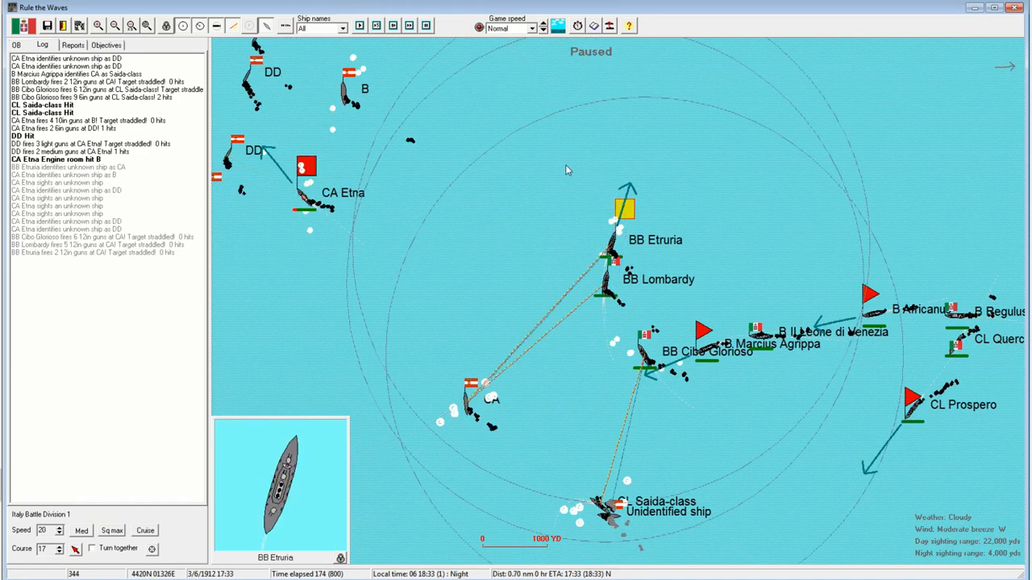
{"action": "left_click", "coordinate": [565, 170]}
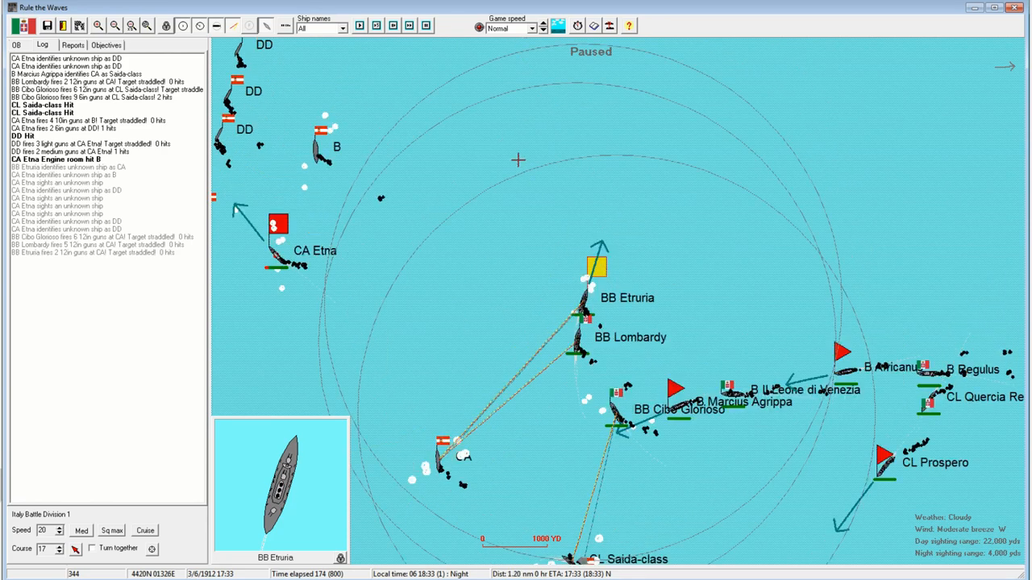
{"action": "scroll", "coordinate": [446, 215], "scroll_direction": "down", "scroll_amount": 1}
{"action": "scroll", "coordinate": [504, 337], "scroll_direction": "down", "scroll_amount": 1}
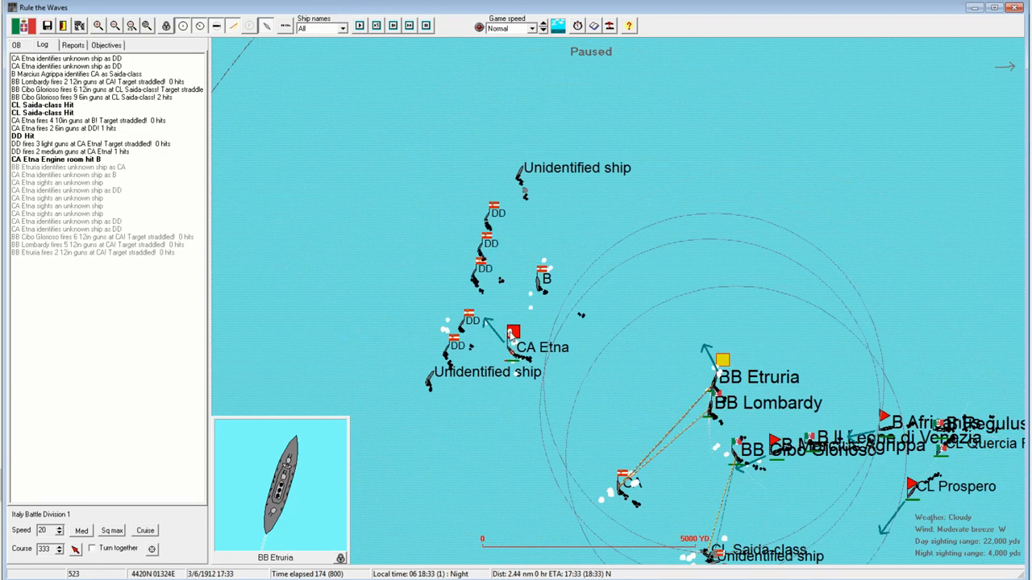
{"action": "left_click", "coordinate": [512, 336]}
{"action": "scroll", "coordinate": [586, 371], "scroll_direction": "up", "scroll_amount": 1}
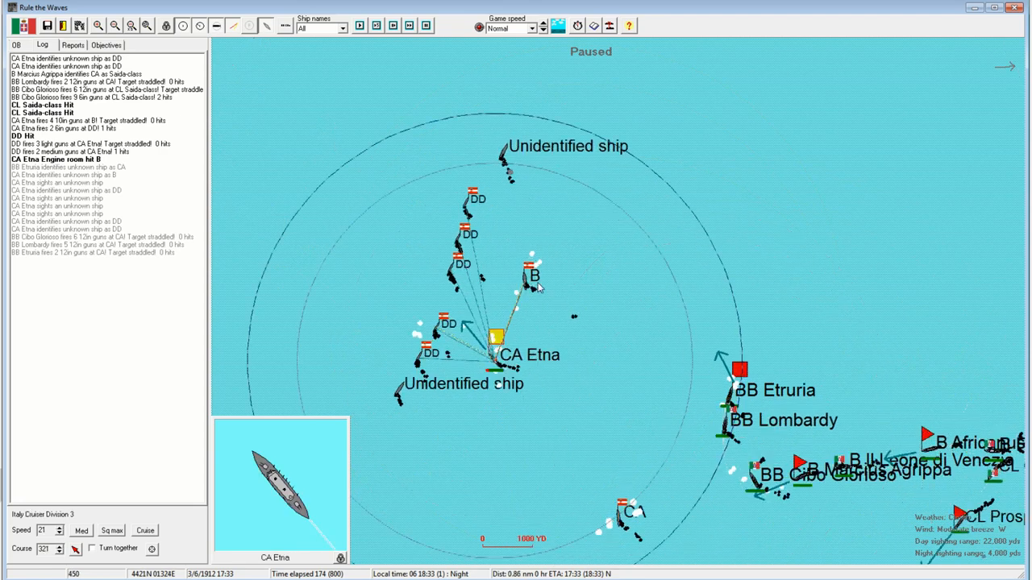
{"action": "scroll", "coordinate": [586, 371], "scroll_direction": "up", "scroll_amount": 1}
{"action": "scroll", "coordinate": [587, 372], "scroll_direction": "up", "scroll_amount": 1}
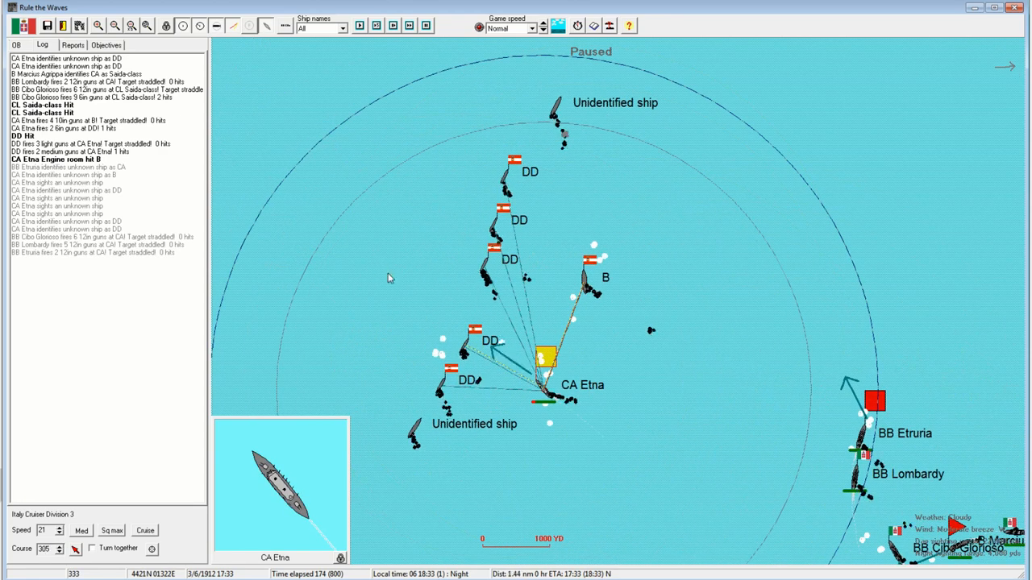
{"action": "left_click_drag", "start_coordinate": [872, 396], "coordinate": [774, 194]}
{"action": "left_click", "coordinate": [774, 194]}
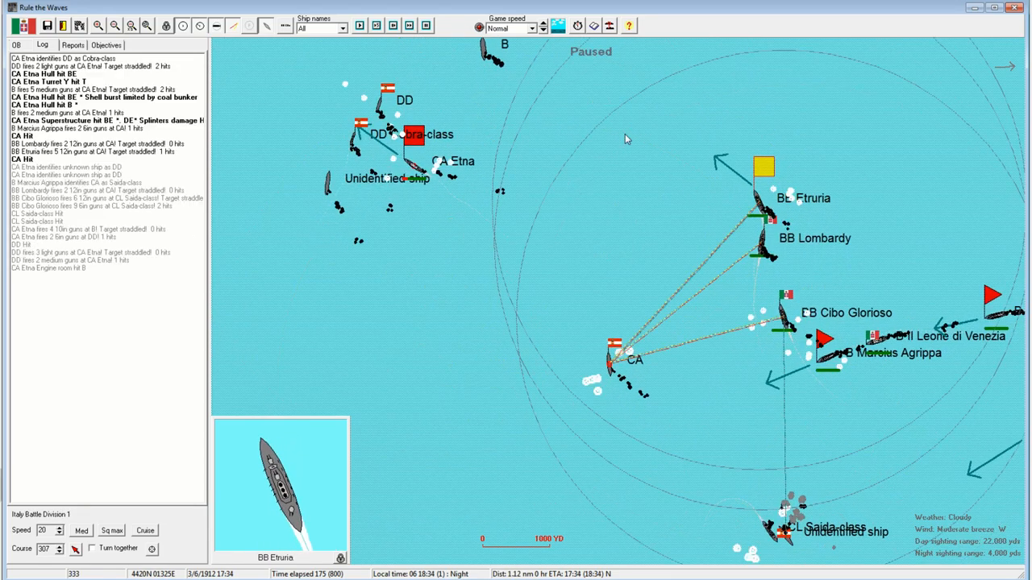
{"action": "left_click_drag", "start_coordinate": [680, 337], "coordinate": [643, 164]}
{"action": "scroll", "coordinate": [637, 180], "scroll_direction": "down", "scroll_amount": 1}
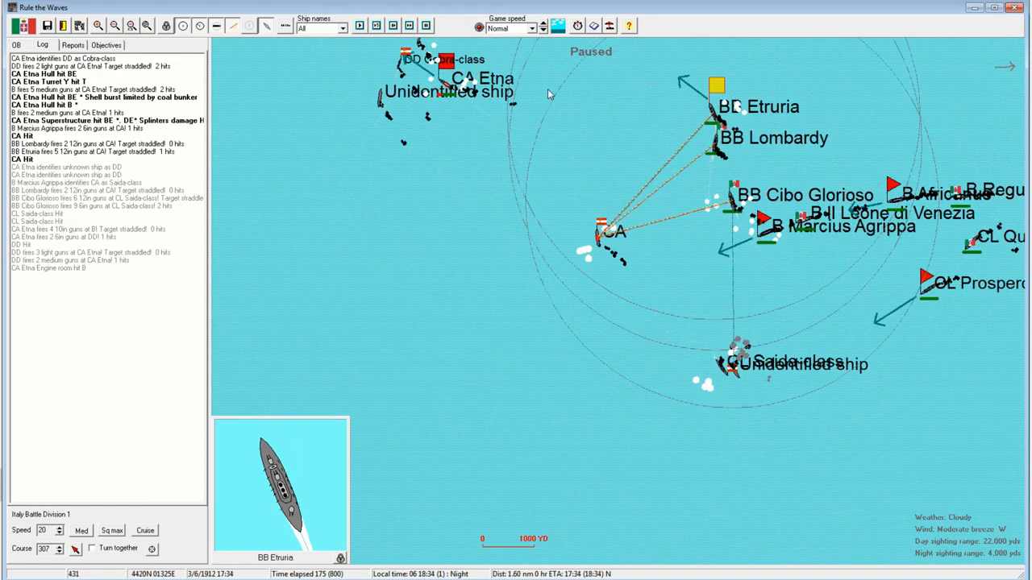
{"action": "scroll", "coordinate": [483, 427], "scroll_direction": "up", "scroll_amount": 2}
- Follow the fight between CA Etna, BB Etruria and the enemy light cruiser from the hit reports
{"action": "left_click", "coordinate": [484, 427]}
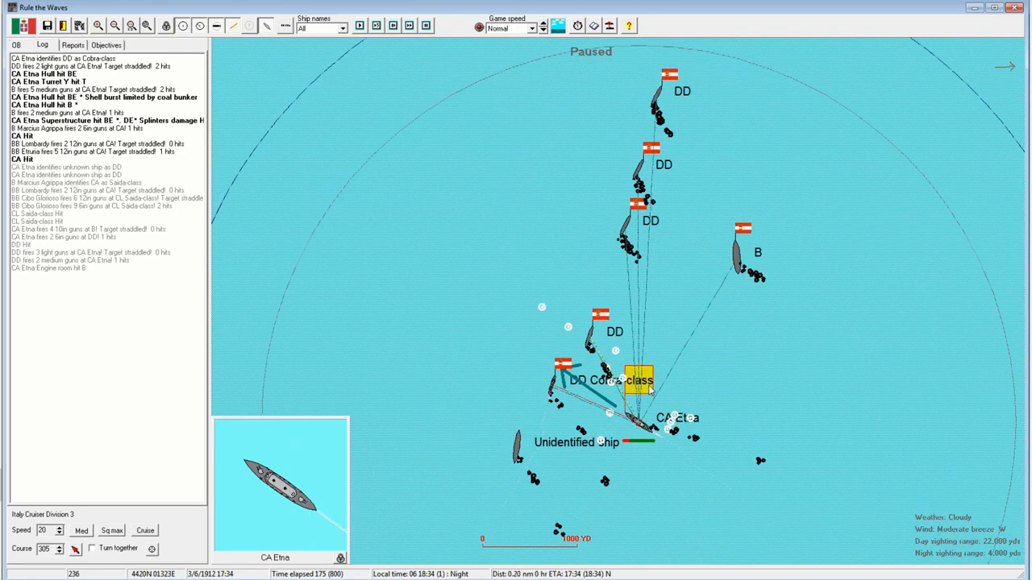
{"action": "key", "text": "Down"}
{"action": "key", "text": "Right"}
{"action": "key", "text": "Down"}
{"action": "left_click", "coordinate": [849, 183]}
{"action": "key", "text": "Up"}
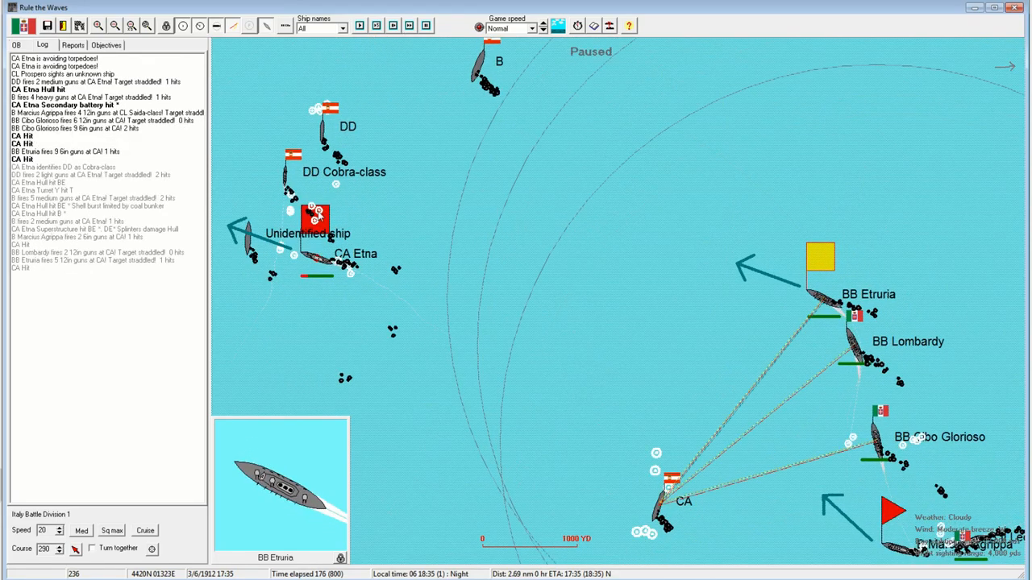
{"action": "left_click", "coordinate": [316, 216]}
{"action": "key", "text": "Left"}
{"action": "key", "text": "Up"}
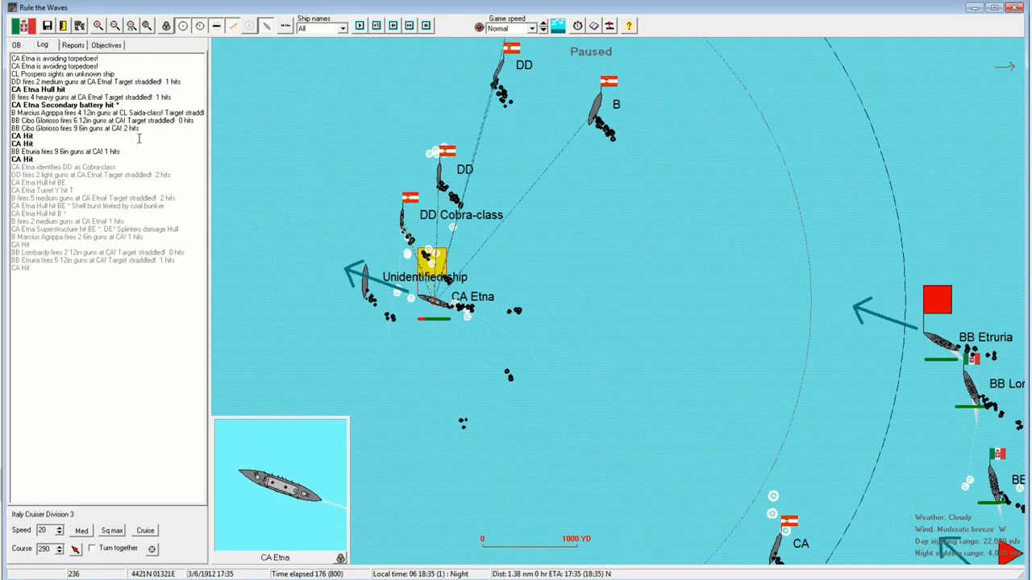
{"action": "left_click", "coordinate": [23, 136]}
{"action": "scroll", "coordinate": [626, 298], "scroll_direction": "up", "scroll_amount": 1}
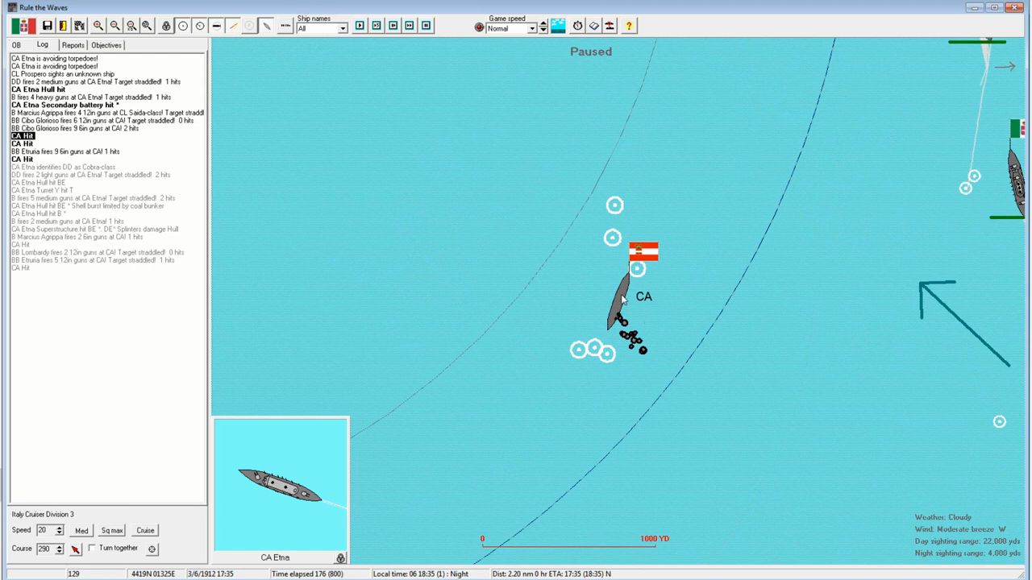
{"action": "scroll", "coordinate": [622, 299], "scroll_direction": "down", "scroll_amount": 1}
{"action": "scroll", "coordinate": [622, 300], "scroll_direction": "down", "scroll_amount": 1}
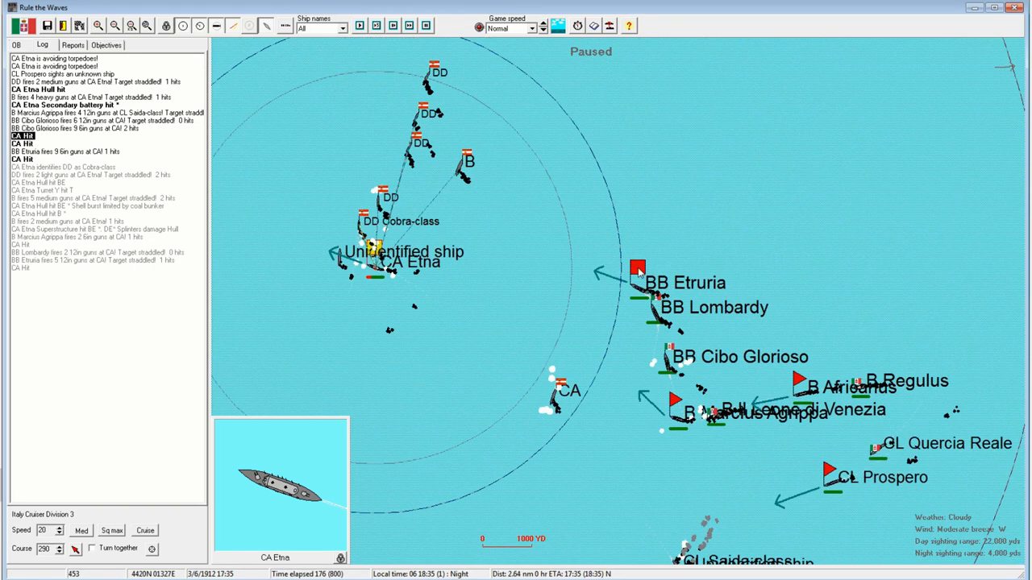
{"action": "left_click", "coordinate": [638, 272]}
{"action": "key", "text": "Down"}
{"action": "scroll", "coordinate": [691, 378], "scroll_direction": "up", "scroll_amount": 1}
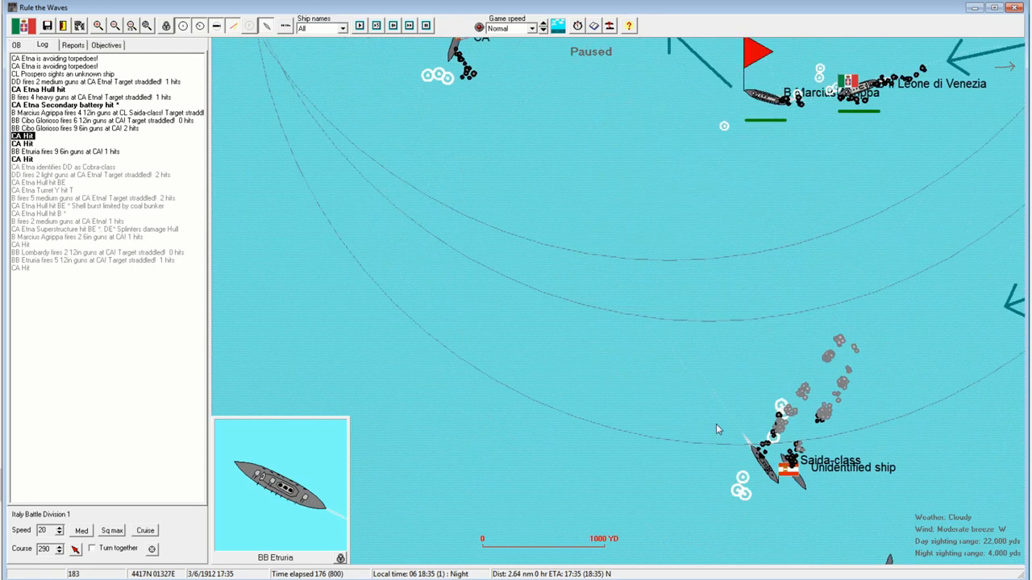
{"action": "scroll", "coordinate": [687, 350], "scroll_direction": "up", "scroll_amount": 1}
{"action": "scroll", "coordinate": [686, 350], "scroll_direction": "up", "scroll_amount": 1}
- Review the Saida-class light cruiser's specifications and a BB Lombardy hit report
{"action": "left_click", "coordinate": [806, 411]}
{"action": "right_click", "coordinate": [807, 412]}
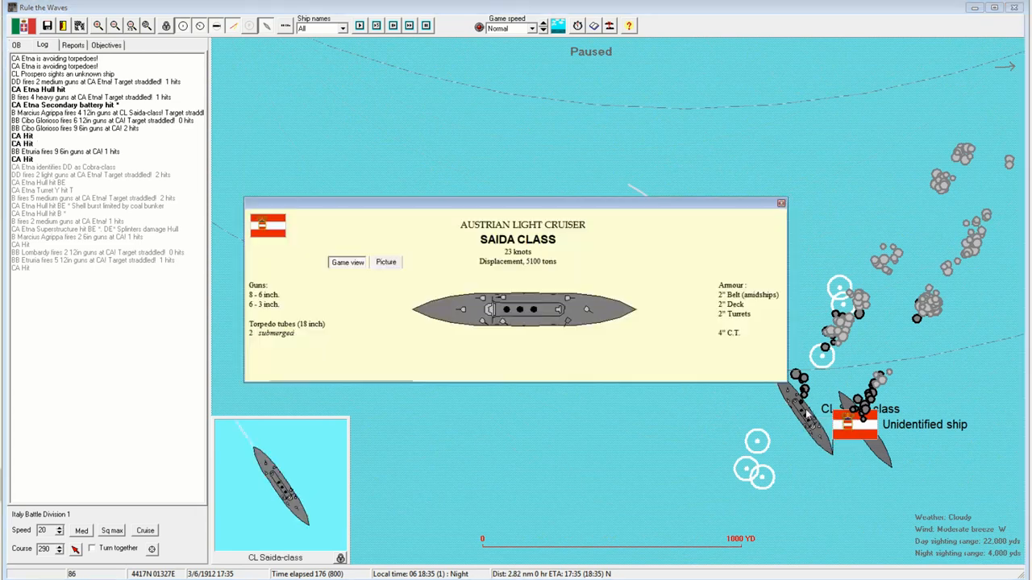
{"action": "left_click", "coordinate": [293, 339]}
{"action": "scroll", "coordinate": [493, 292], "scroll_direction": "down", "scroll_amount": 1}
{"action": "scroll", "coordinate": [629, 252], "scroll_direction": "down", "scroll_amount": 1}
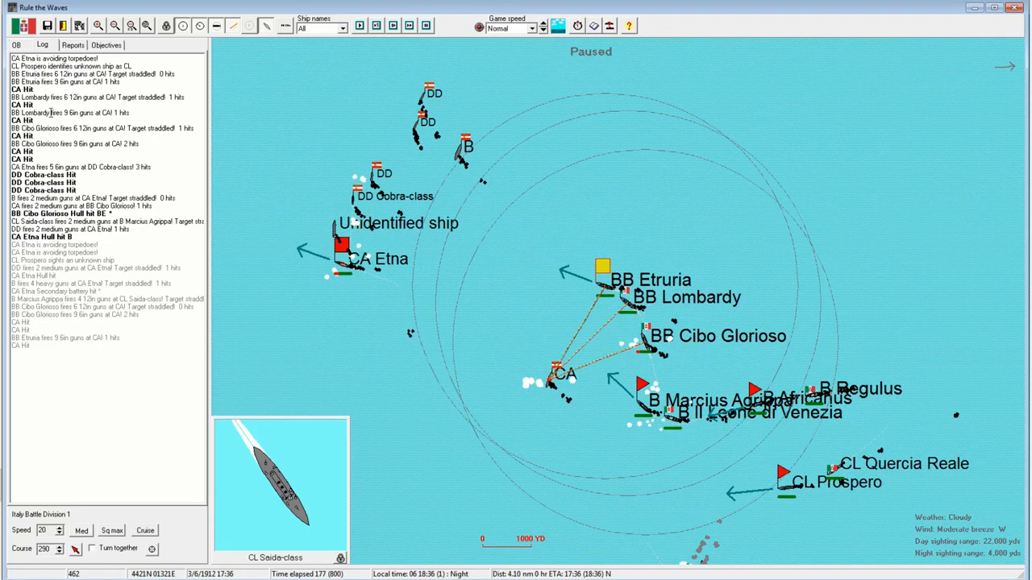
{"action": "left_click", "coordinate": [24, 113]}
{"action": "scroll", "coordinate": [566, 358], "scroll_direction": "up", "scroll_amount": 2}
{"action": "mouse_move", "coordinate": [570, 236]}
{"action": "left_mouse_down"}
{"action": "mouse_move", "coordinate": [772, 246]}
{"action": "mouse_move", "coordinate": [557, 267]}
{"action": "left_mouse_up"}
- Take B Marcius Agrippa's Battle Division 4 off AI control and confirm
{"action": "left_click", "coordinate": [852, 488]}
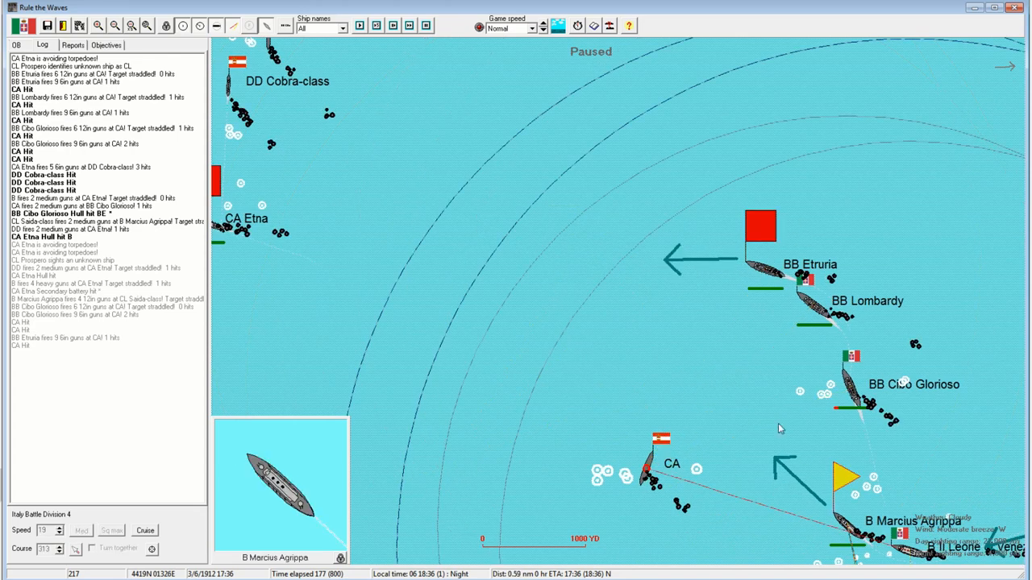
{"action": "left_click", "coordinate": [758, 234]}
{"action": "double_click", "coordinate": [843, 486]}
{"action": "left_click", "coordinate": [517, 377]}
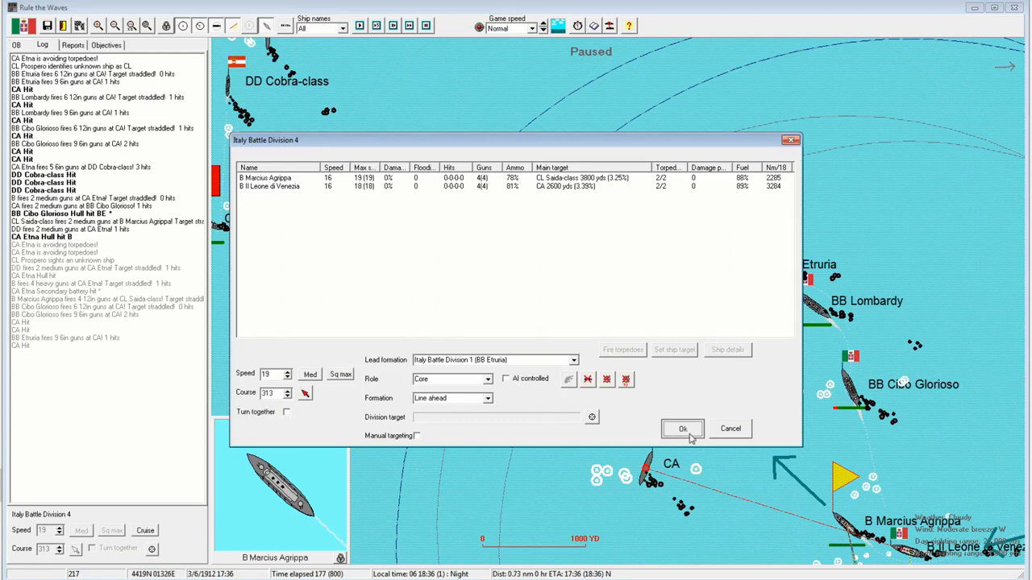
{"action": "key", "text": "Return"}
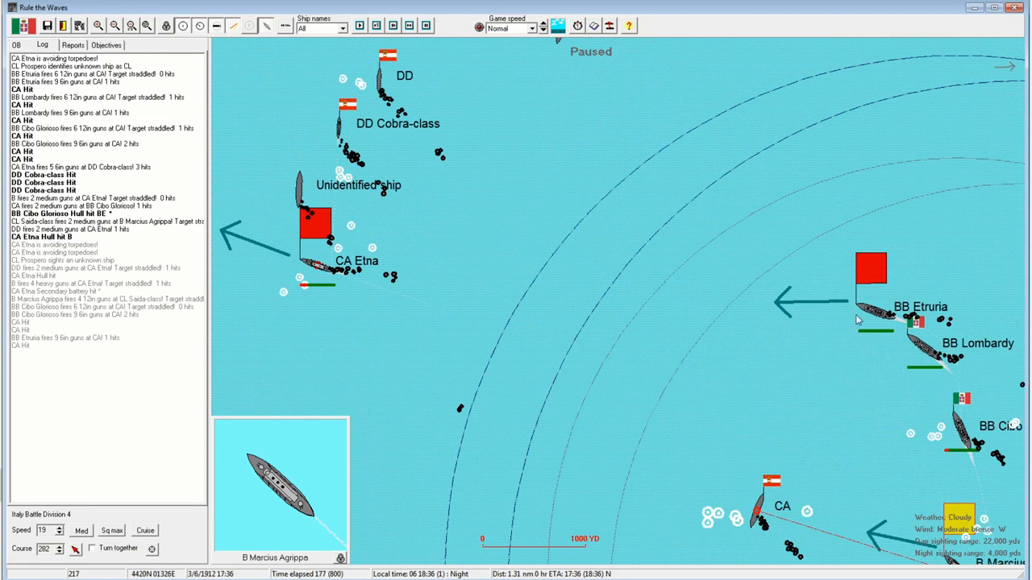
- Zoom out over the battle and turn B Marcius Agrippa's division onto course 299
{"action": "key", "text": "Tab"}
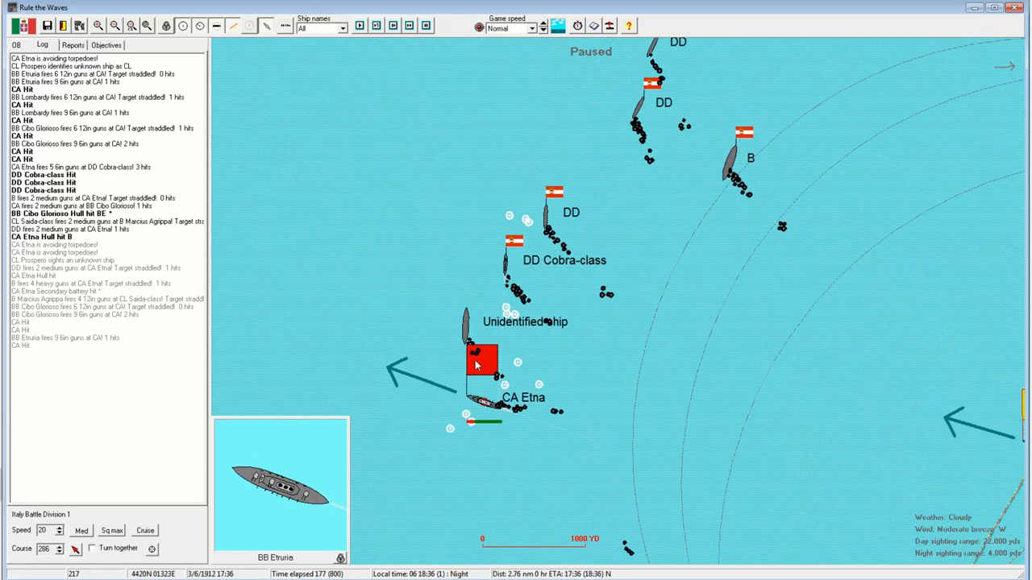
{"action": "left_click", "coordinate": [478, 366]}
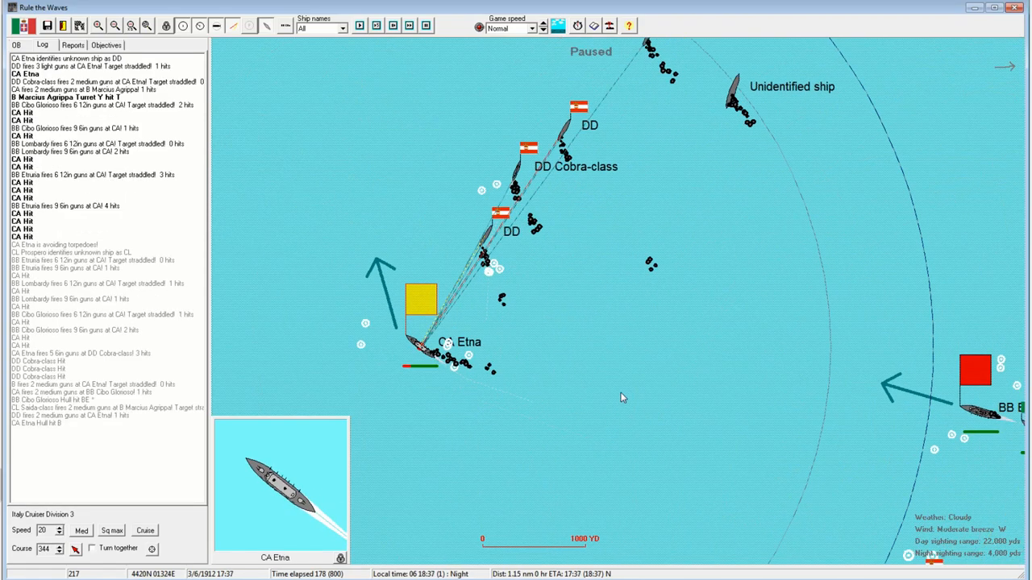
{"action": "key", "text": "minus"}
{"action": "left_click", "coordinate": [27, 161]}
{"action": "scroll", "coordinate": [619, 311], "scroll_direction": "up", "scroll_amount": 1}
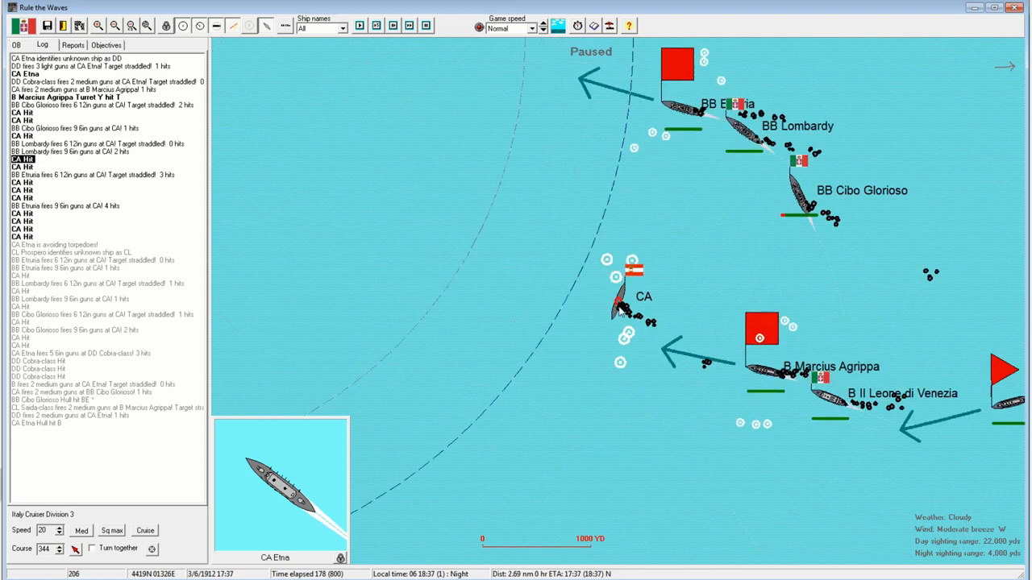
{"action": "left_click", "coordinate": [759, 340]}
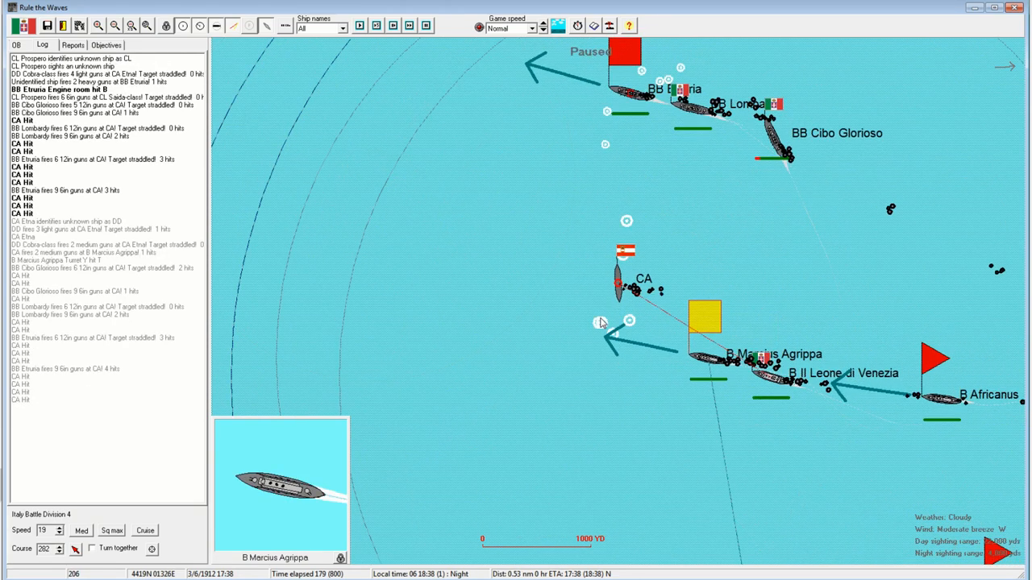
{"action": "scroll", "coordinate": [730, 346], "scroll_direction": "down", "scroll_amount": 1}
{"action": "scroll", "coordinate": [802, 346], "scroll_direction": "down", "scroll_amount": 1}
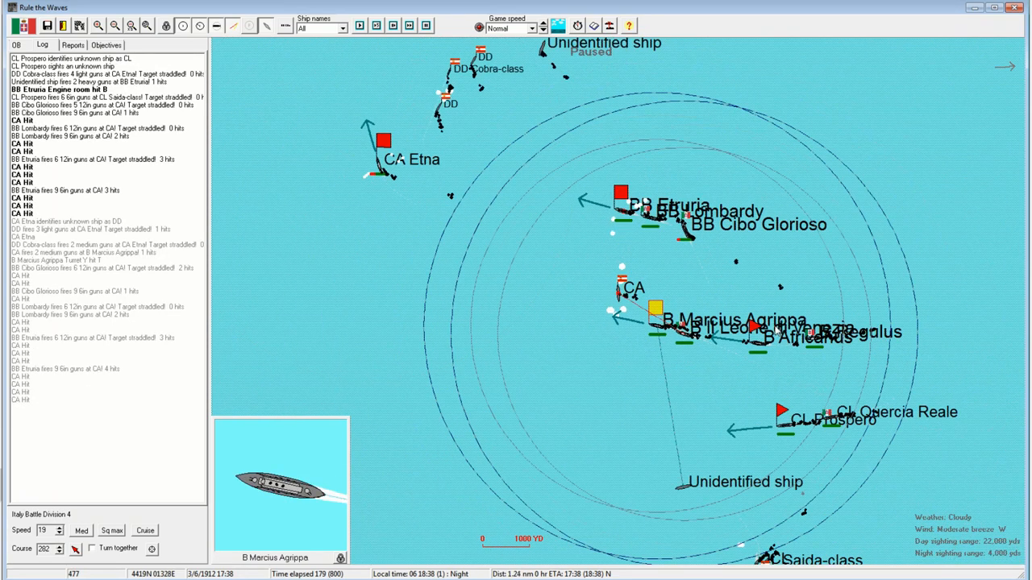
{"action": "scroll", "coordinate": [725, 440], "scroll_direction": "down", "scroll_amount": 1}
{"action": "scroll", "coordinate": [686, 368], "scroll_direction": "up", "scroll_amount": 1}
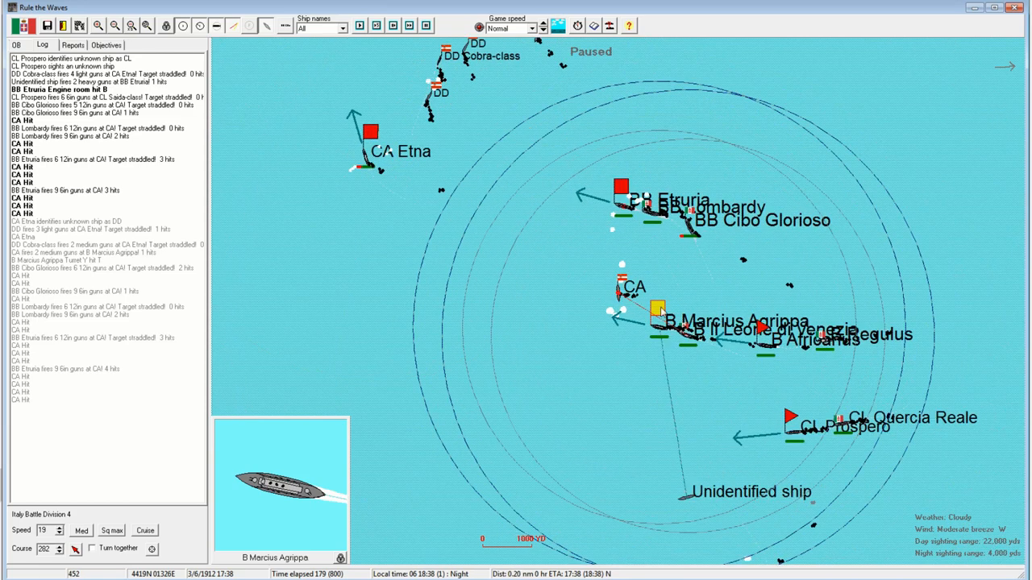
{"action": "left_click", "coordinate": [528, 253]}
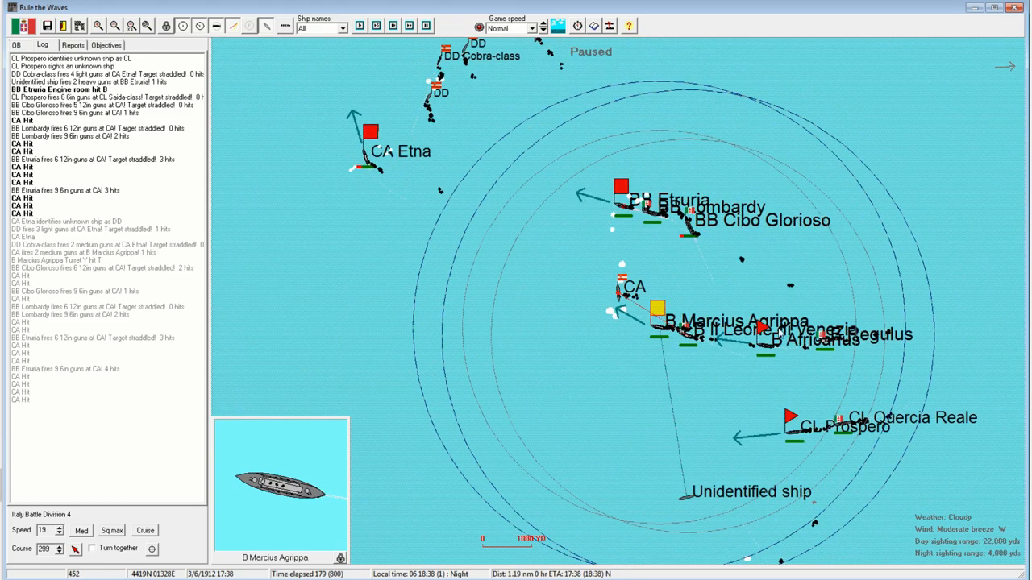
- Set B Marcius Agrippa's course to 280, then check CA Etna's, CL Prospero's and B Africanus's divisions
{"action": "left_click", "coordinate": [789, 421]}
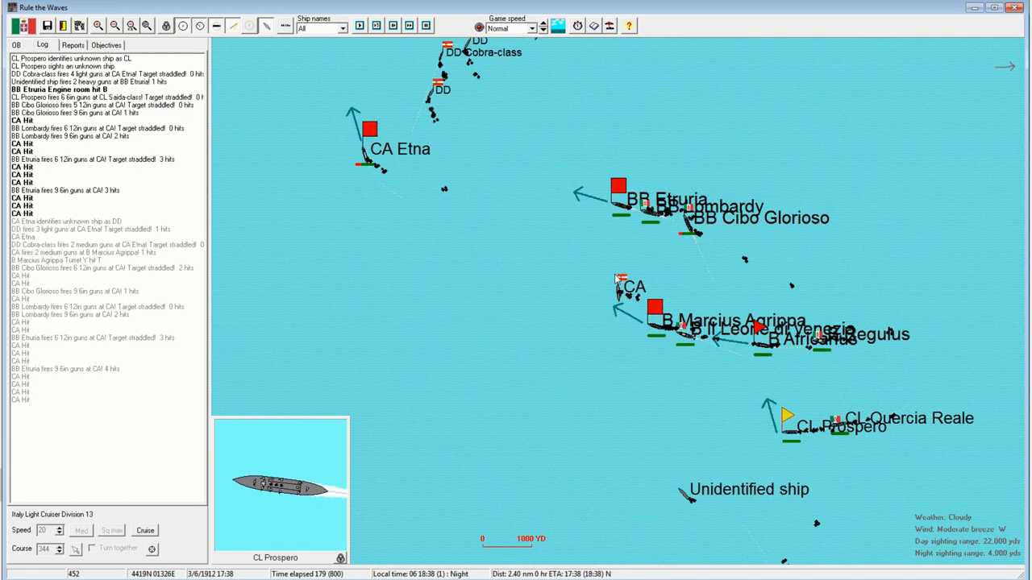
{"action": "left_click", "coordinate": [637, 297]}
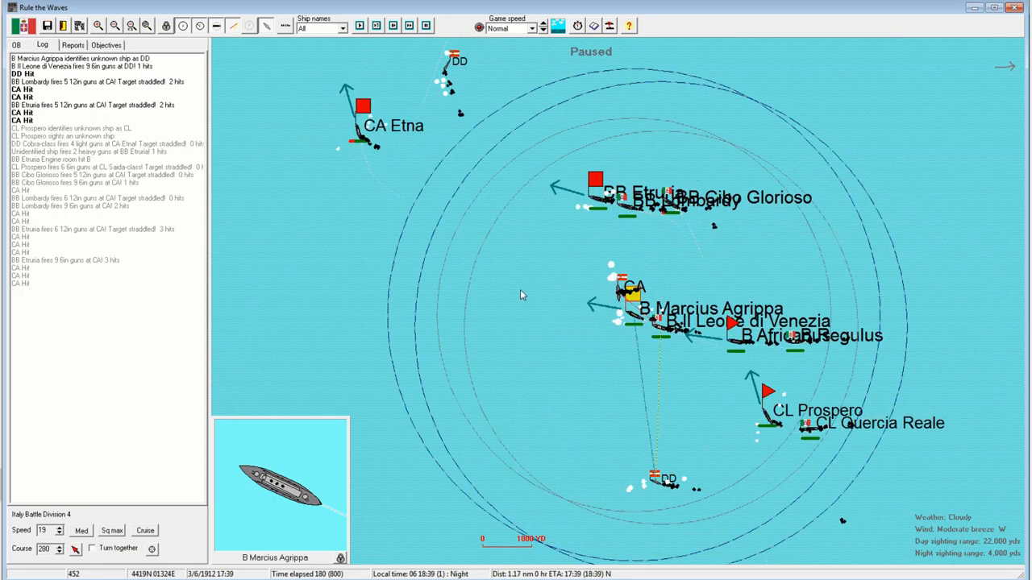
{"action": "left_click", "coordinate": [556, 305]}
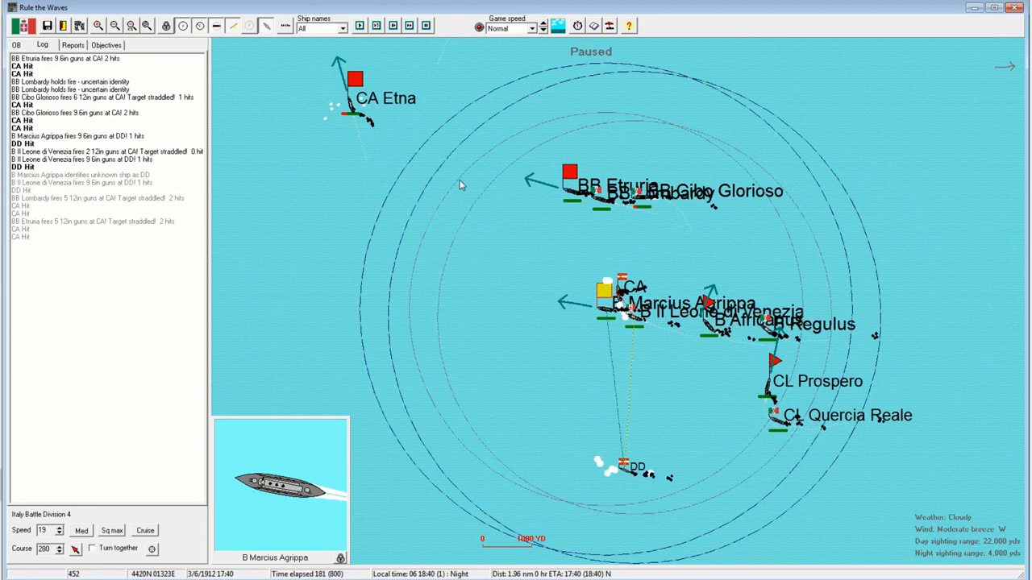
{"action": "left_click_drag", "start_coordinate": [442, 173], "coordinate": [498, 318]}
{"action": "left_click", "coordinate": [448, 272]}
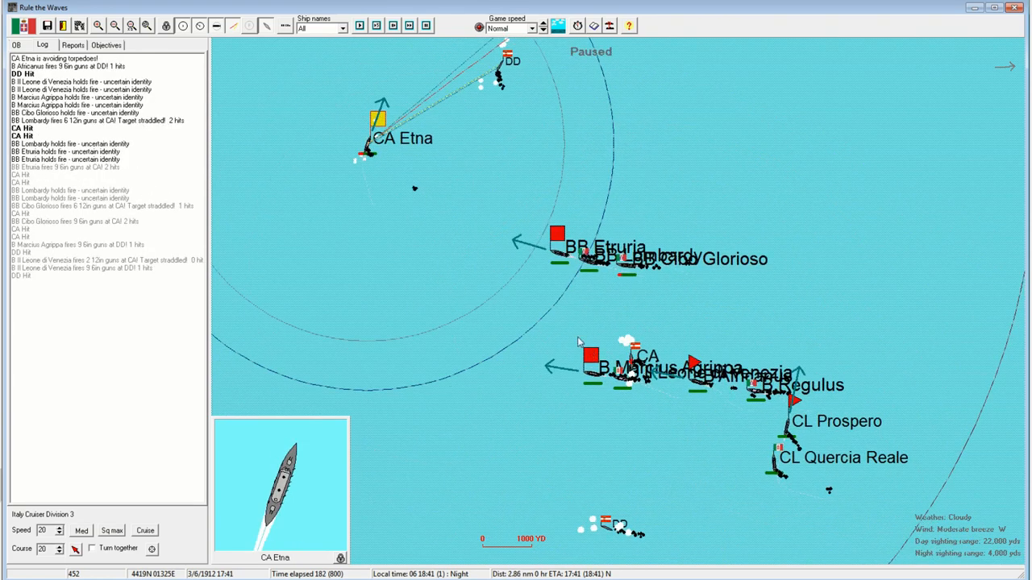
{"action": "left_click", "coordinate": [591, 360]}
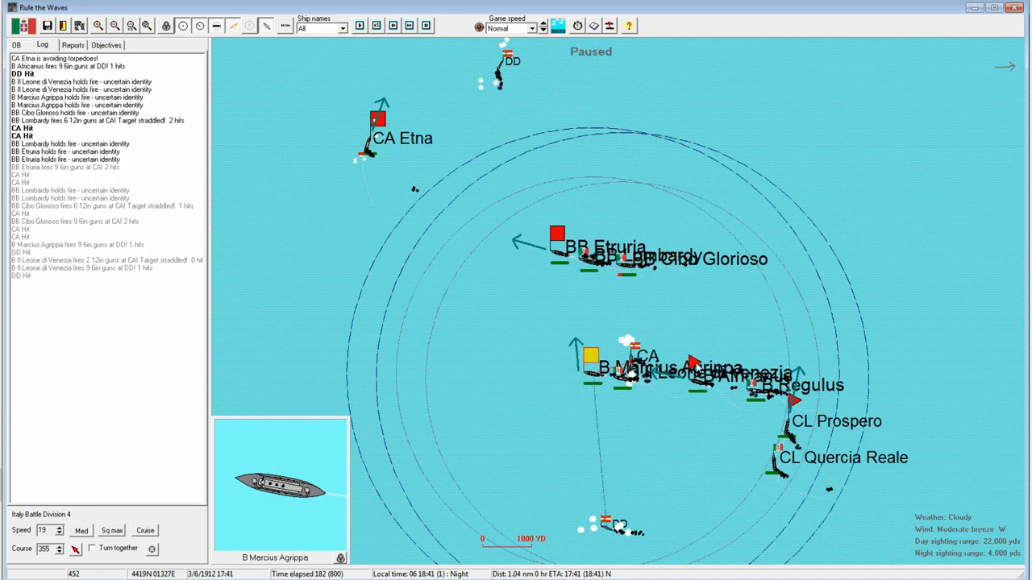
{"action": "double_click", "coordinate": [591, 360]}
{"action": "left_click", "coordinate": [680, 428]}
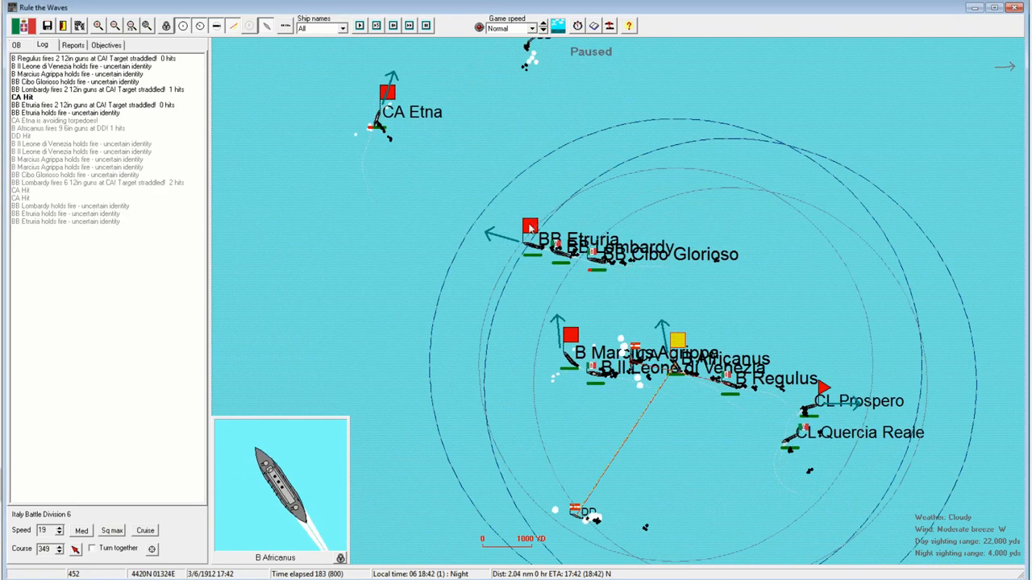
- Review each Italian division in turn and advance the battle from CA Etna's position
{"action": "left_click", "coordinate": [530, 228]}
{"action": "scroll", "coordinate": [610, 154], "scroll_direction": "down", "scroll_amount": 2}
{"action": "scroll", "coordinate": [622, 295], "scroll_direction": "down", "scroll_amount": 1}
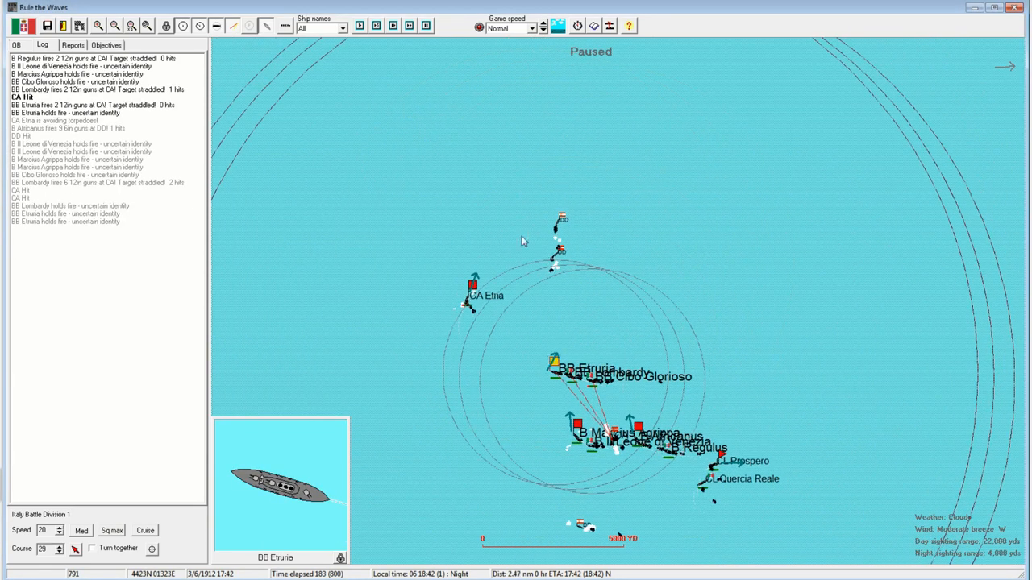
{"action": "left_click", "coordinate": [472, 290]}
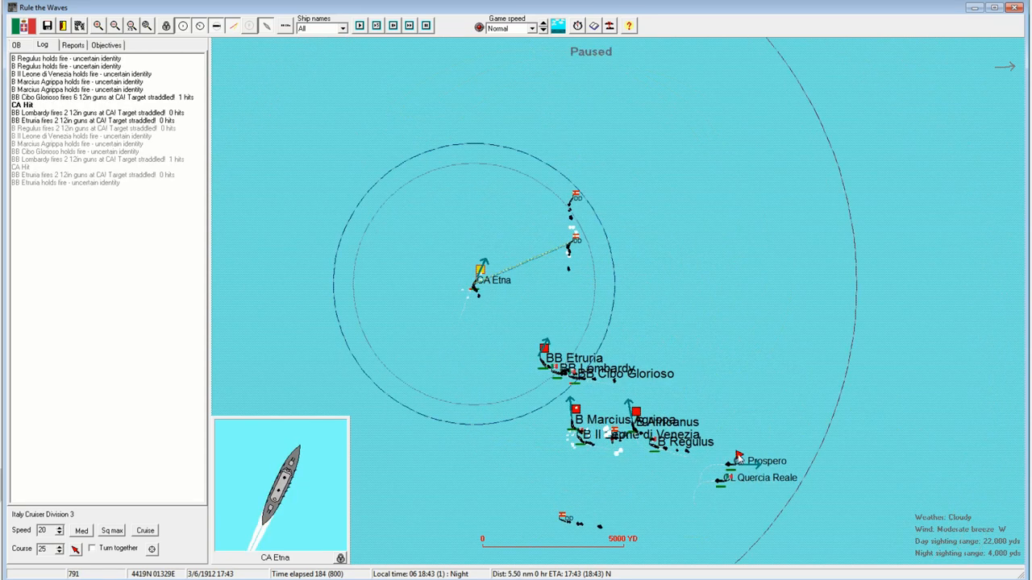
{"action": "left_click", "coordinate": [545, 333]}
{"action": "left_click", "coordinate": [575, 394]}
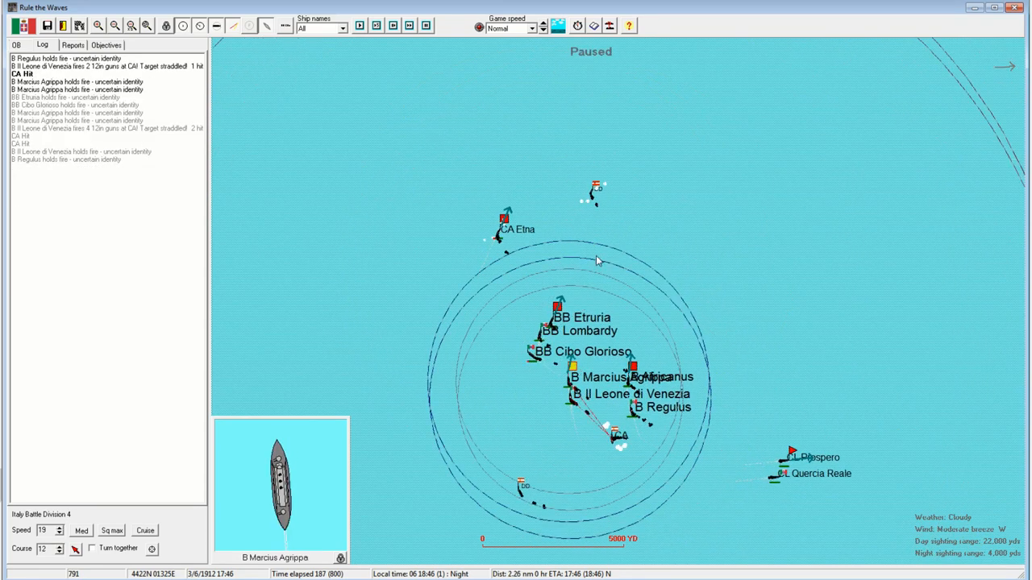
{"action": "left_click", "coordinate": [809, 452]}
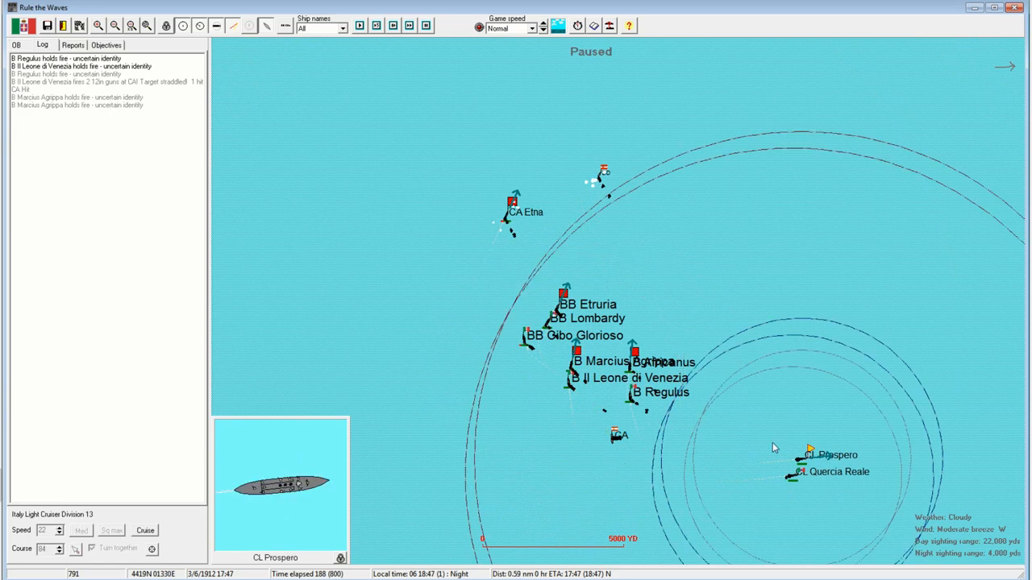
{"action": "scroll", "coordinate": [737, 384], "scroll_direction": "down", "scroll_amount": 1}
{"action": "scroll", "coordinate": [698, 387], "scroll_direction": "up", "scroll_amount": 2}
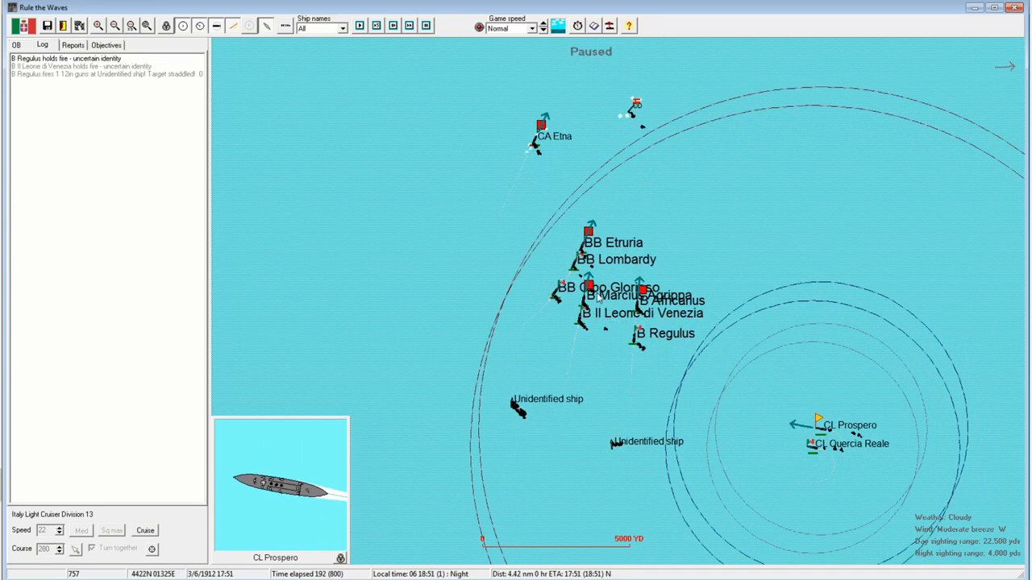
{"action": "left_click_drag", "start_coordinate": [601, 280], "coordinate": [594, 336]}
{"action": "left_click", "coordinate": [526, 258]}
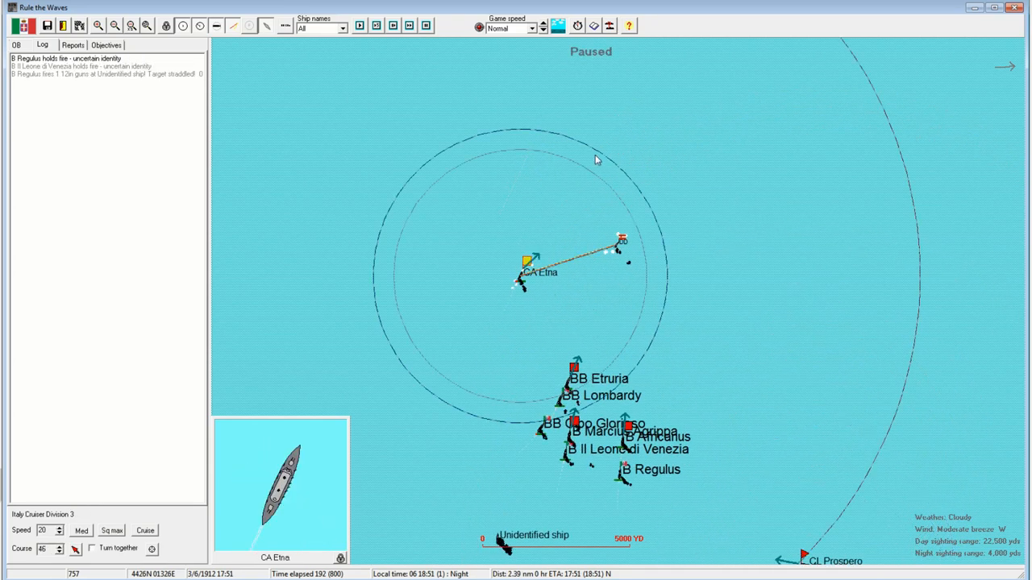
{"action": "left_click", "coordinate": [410, 26]}
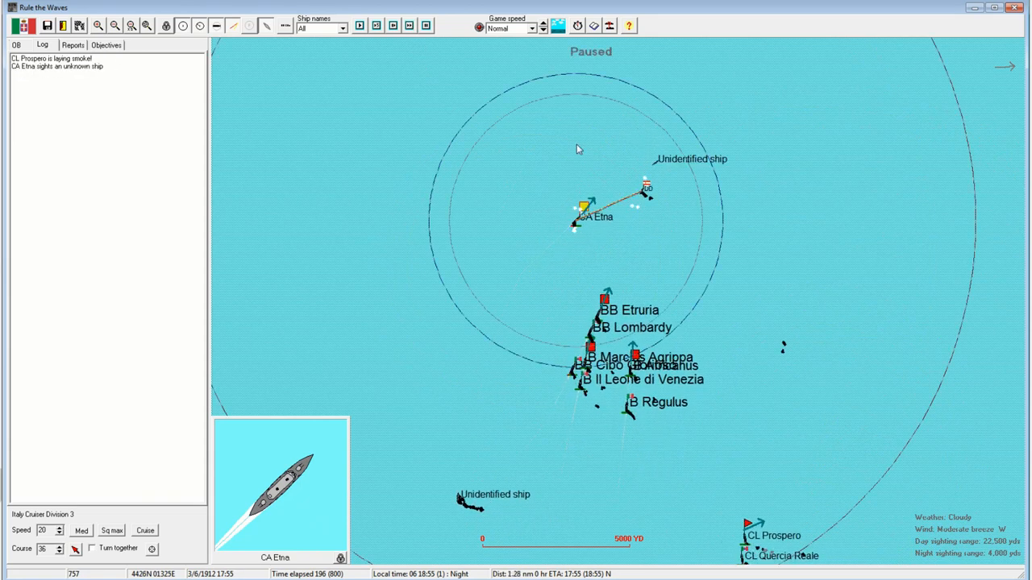
- Turn B Marcius Agrippa onto course 31 and steer B Africanus, stepping the battle a minute at a time
{"action": "left_click", "coordinate": [605, 300]}
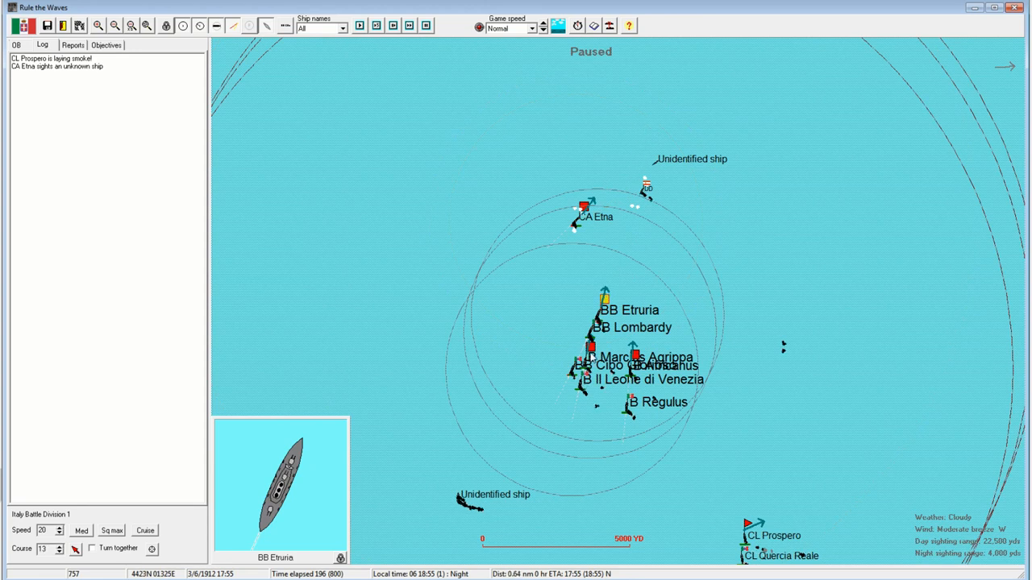
{"action": "left_click", "coordinate": [592, 350]}
{"action": "left_click", "coordinate": [671, 221]}
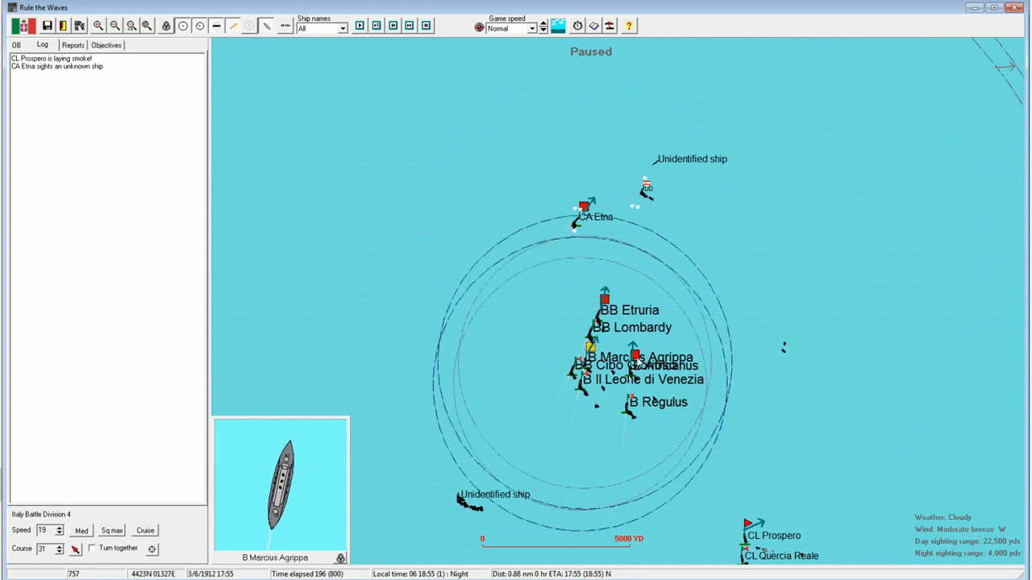
{"action": "left_click", "coordinate": [634, 357]}
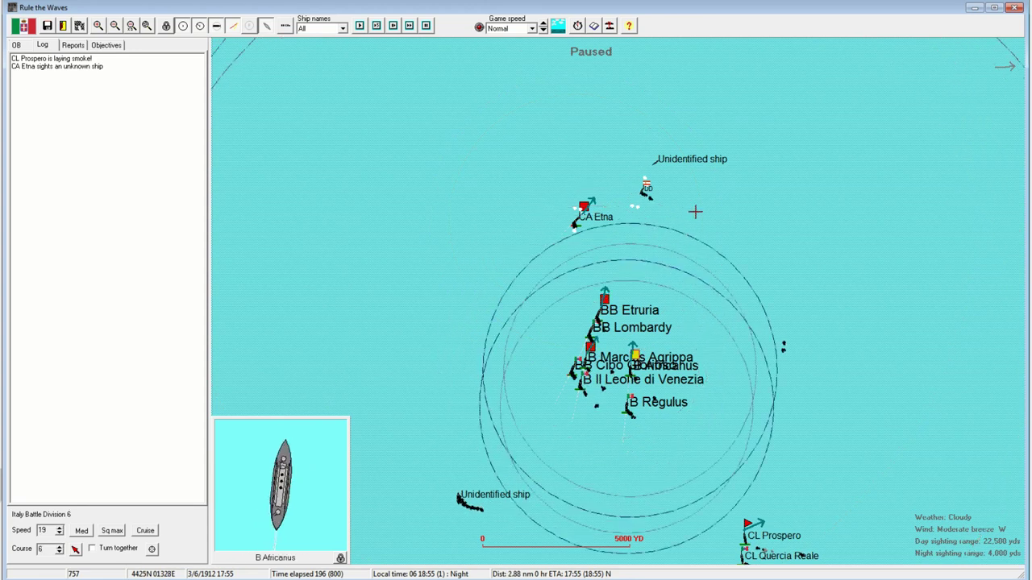
{"action": "right_click", "coordinate": [682, 251]}
{"action": "left_click", "coordinate": [554, 440]}
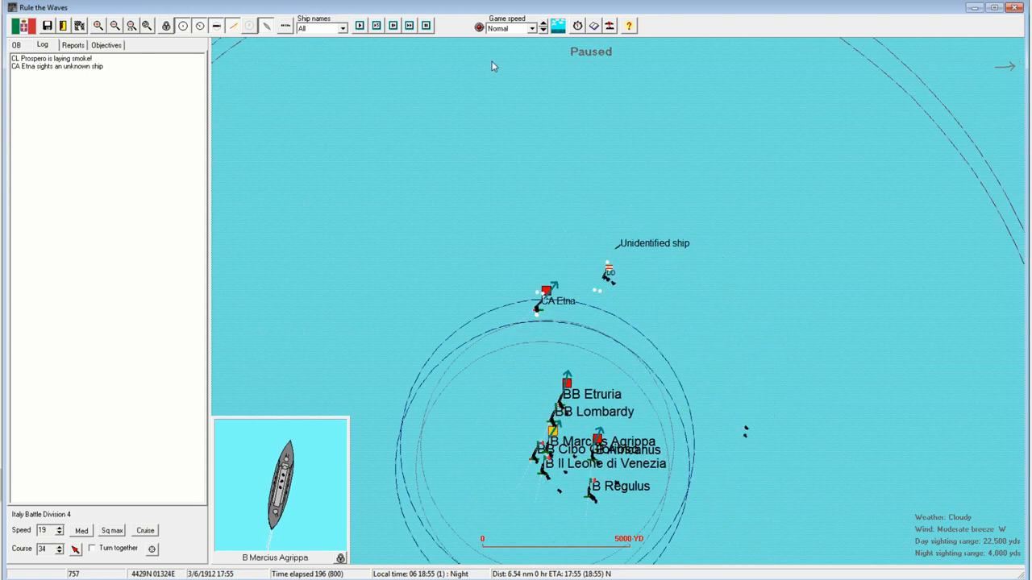
{"action": "right_click", "coordinate": [591, 285]}
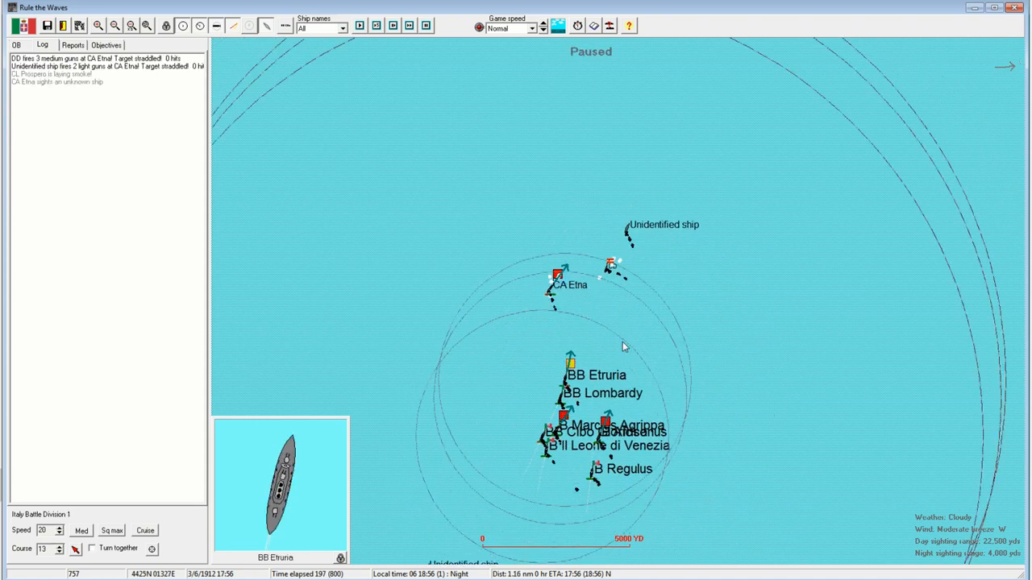
- Steer CA Etna north onto course 18 while advancing the battle to 18:04
{"action": "left_click", "coordinate": [538, 317]}
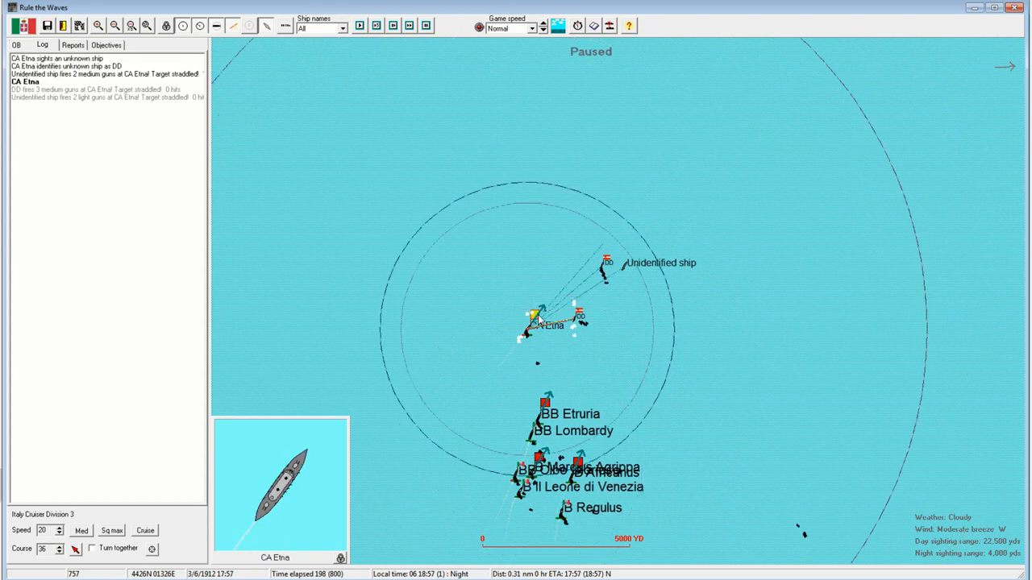
{"action": "right_click", "coordinate": [631, 173]}
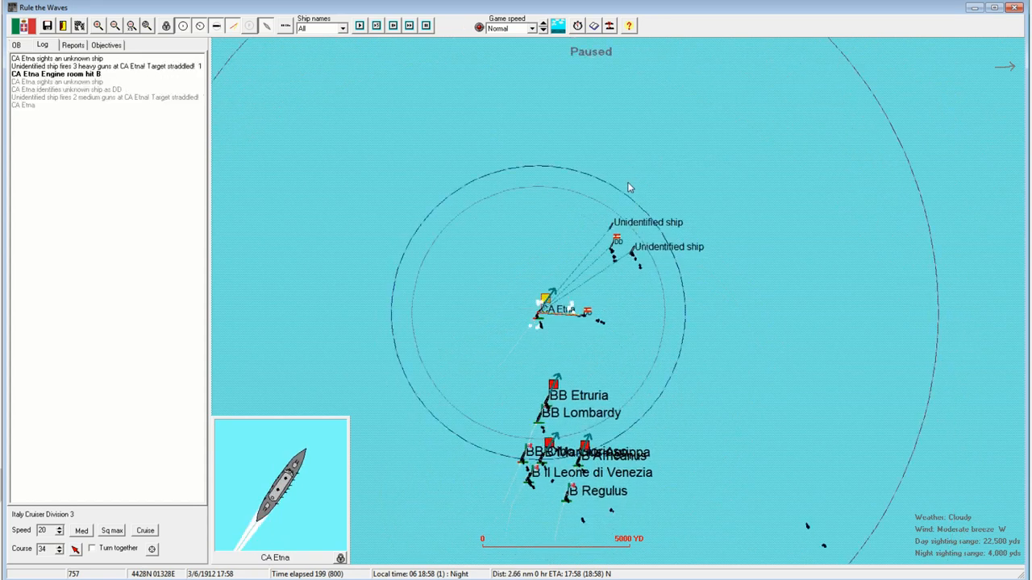
{"action": "right_click", "coordinate": [627, 191]}
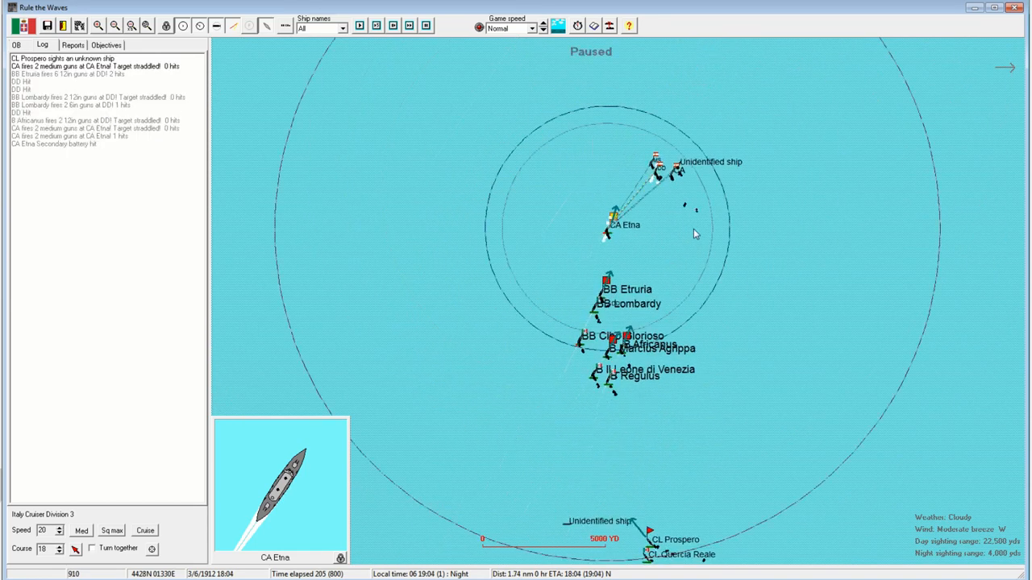
- Take control of CL Prospero's division in the southern light-cruiser fight and advance a few minutes
{"action": "left_click_drag", "start_coordinate": [676, 225], "coordinate": [710, 138]}
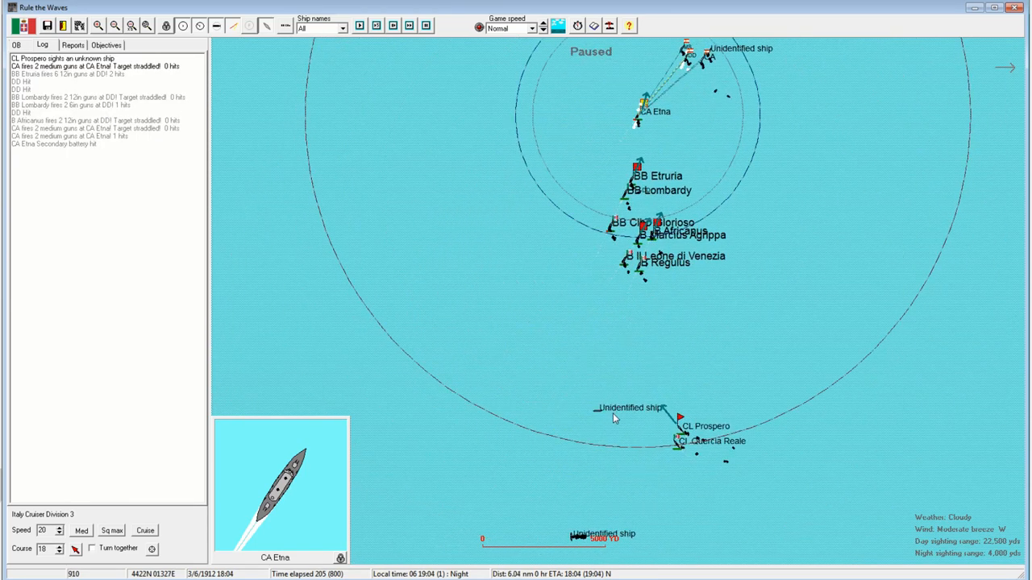
{"action": "left_click_drag", "start_coordinate": [605, 445], "coordinate": [627, 287]}
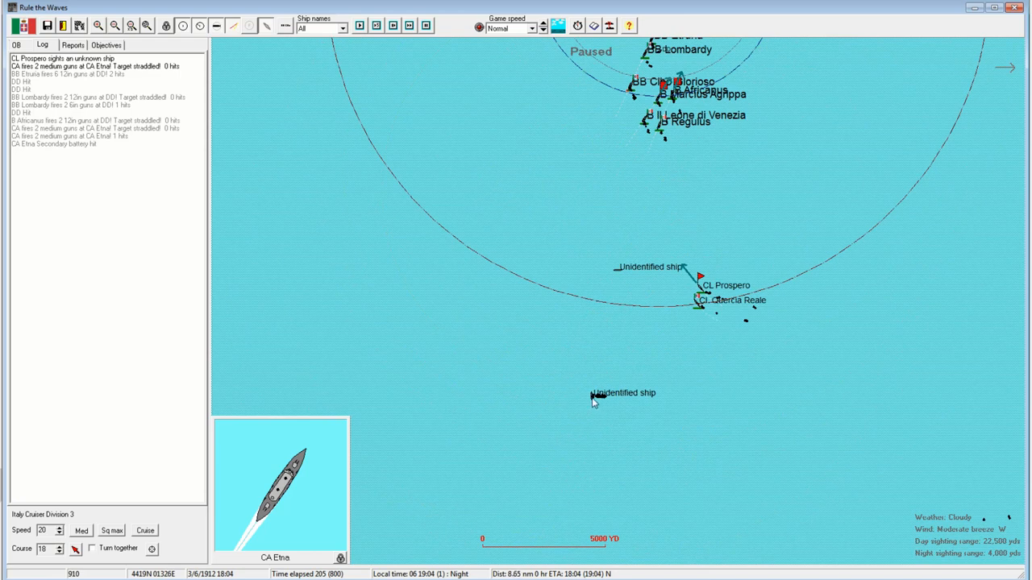
{"action": "mouse_move", "coordinate": [596, 397]}
{"action": "mouse_move", "coordinate": [689, 164]}
{"action": "left_mouse_down"}
{"action": "mouse_move", "coordinate": [547, 462]}
{"action": "mouse_move", "coordinate": [644, 331]}
{"action": "left_mouse_up"}
{"action": "key", "text": "space"}
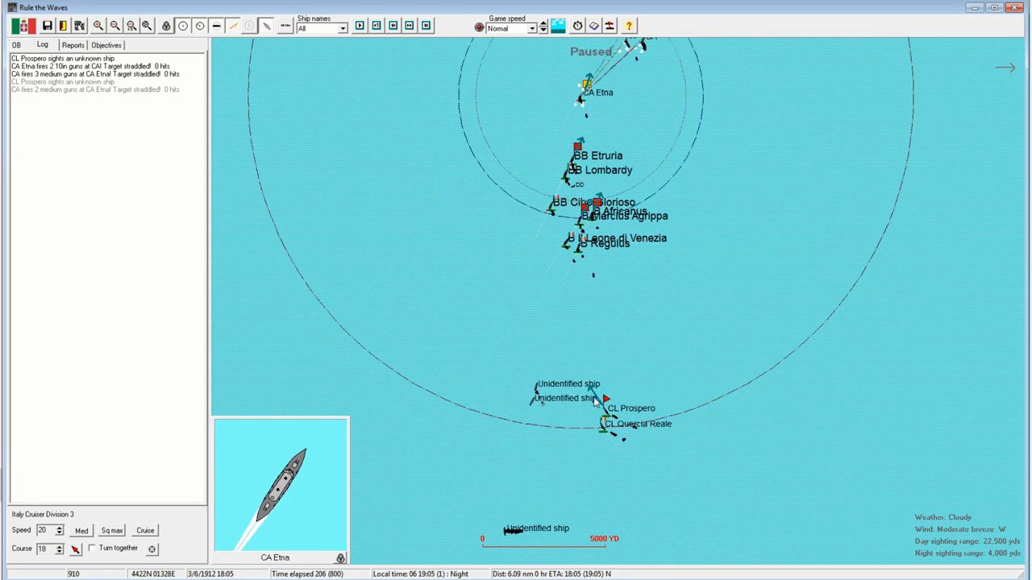
{"action": "left_click", "coordinate": [606, 401]}
{"action": "key", "text": "space"}
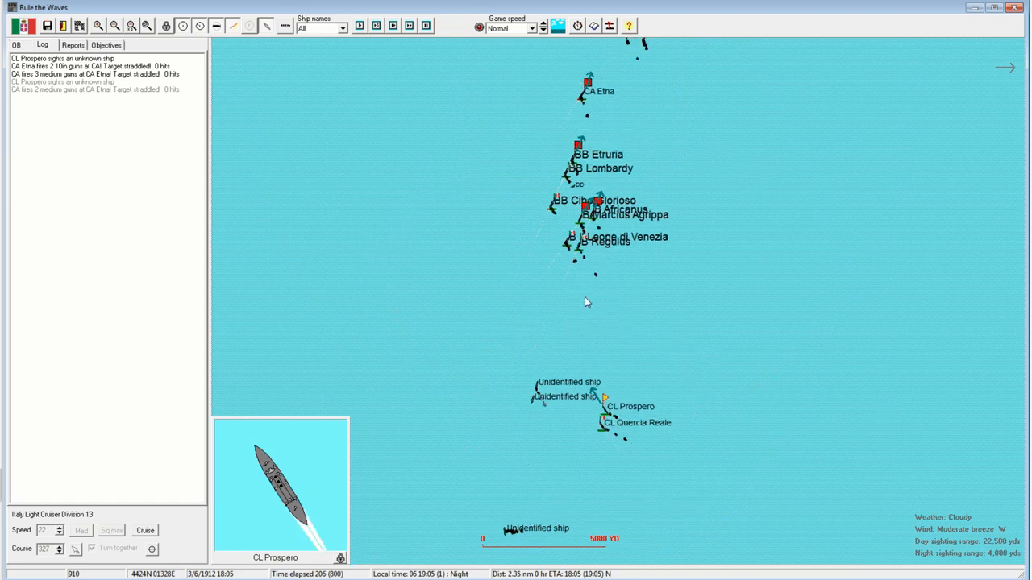
{"action": "key", "text": "space"}
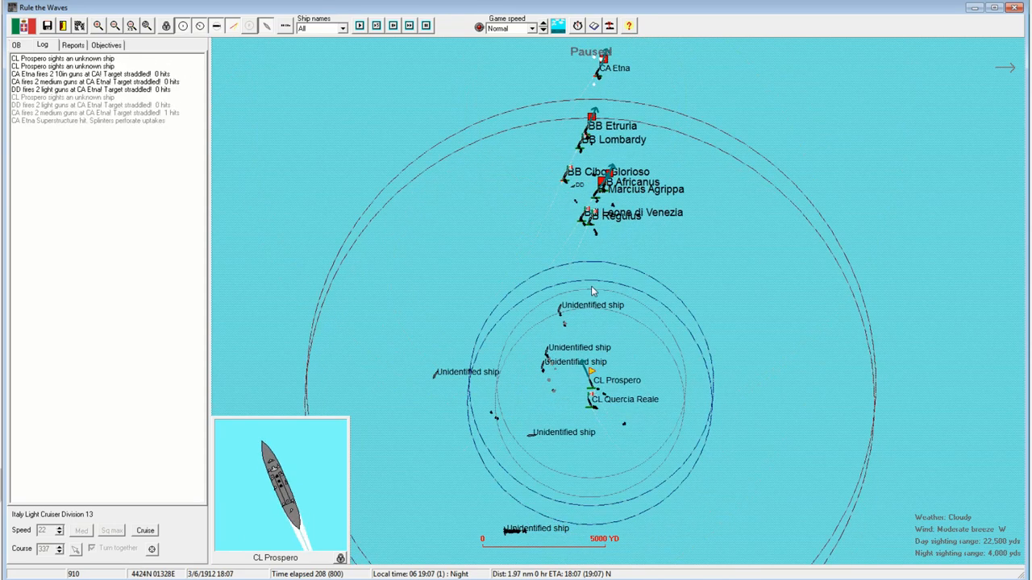
{"action": "key", "text": "space"}
- Steer CL Prospero north onto course 9, then 335, and resume the battle to 18:12
{"action": "right_click", "coordinate": [603, 258]}
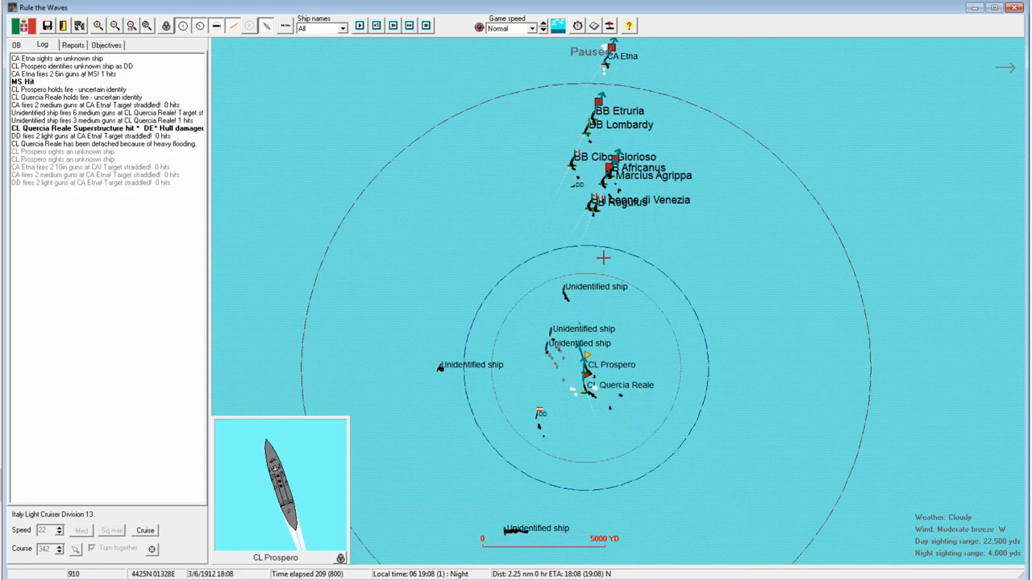
{"action": "key", "text": "space"}
{"action": "right_click", "coordinate": [532, 236]}
{"action": "key", "text": "space"}
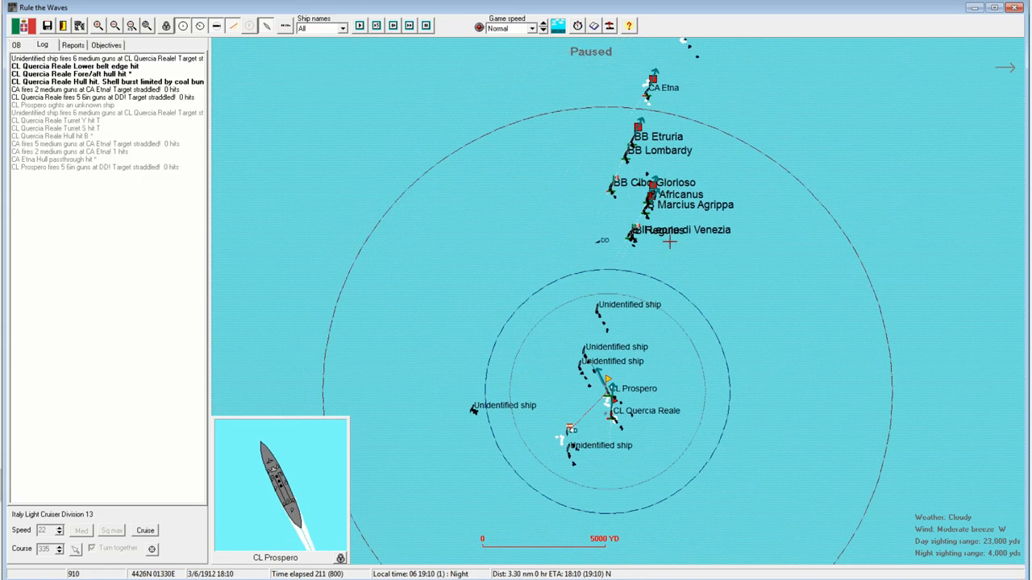
{"action": "key", "text": "space"}
{"action": "key", "text": "space"}
{"action": "scroll", "coordinate": [672, 255], "scroll_direction": "up", "scroll_amount": 1}
{"action": "scroll", "coordinate": [672, 255], "scroll_direction": "up", "scroll_amount": 1}
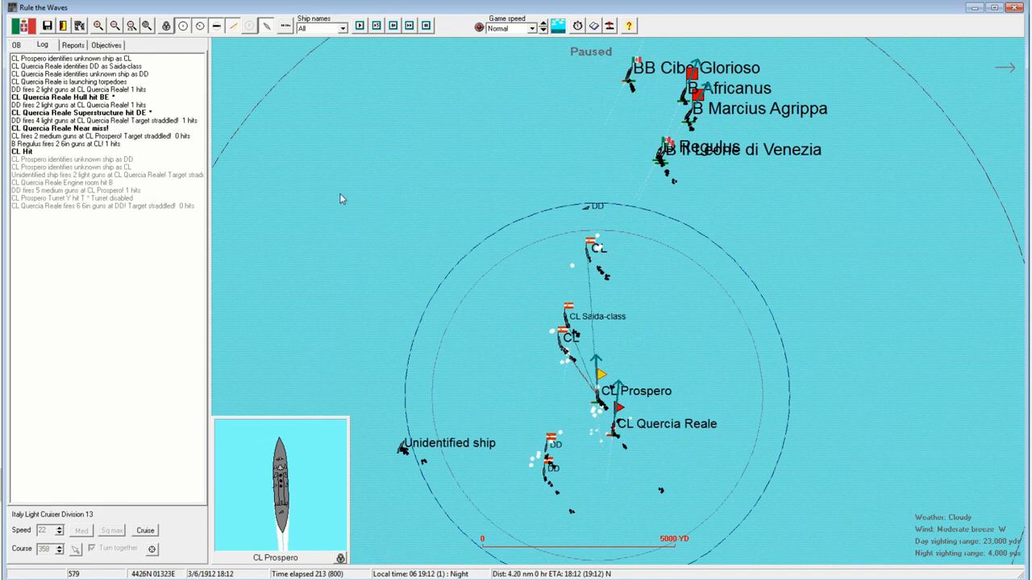
{"action": "scroll", "coordinate": [611, 460], "scroll_direction": "up", "scroll_amount": 1}
{"action": "scroll", "coordinate": [611, 460], "scroll_direction": "up", "scroll_amount": 1}
- Check Quercia Reale and Prospero in turn while advancing the battle minute by minute
{"action": "left_click", "coordinate": [637, 265]}
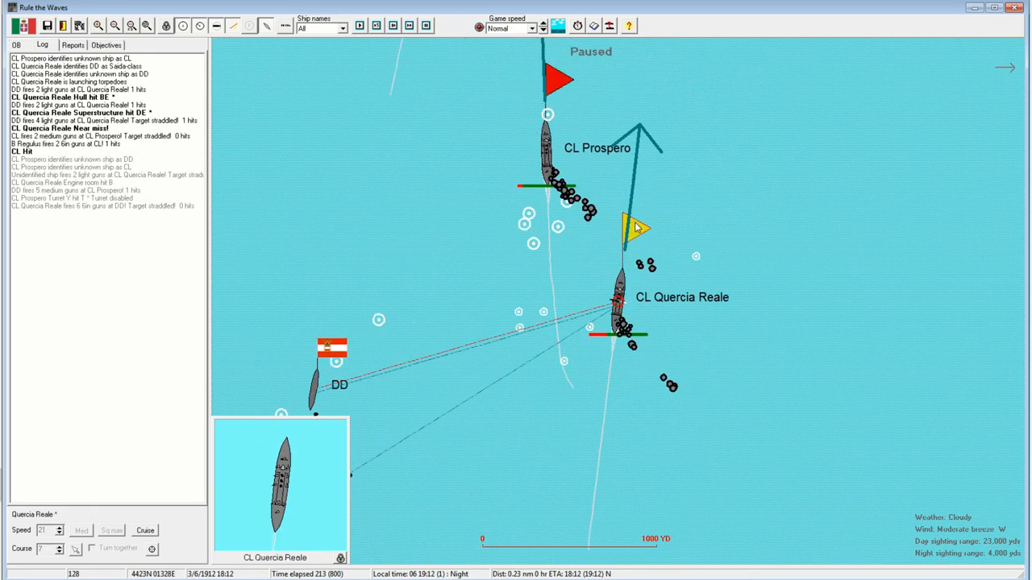
{"action": "key", "text": "space"}
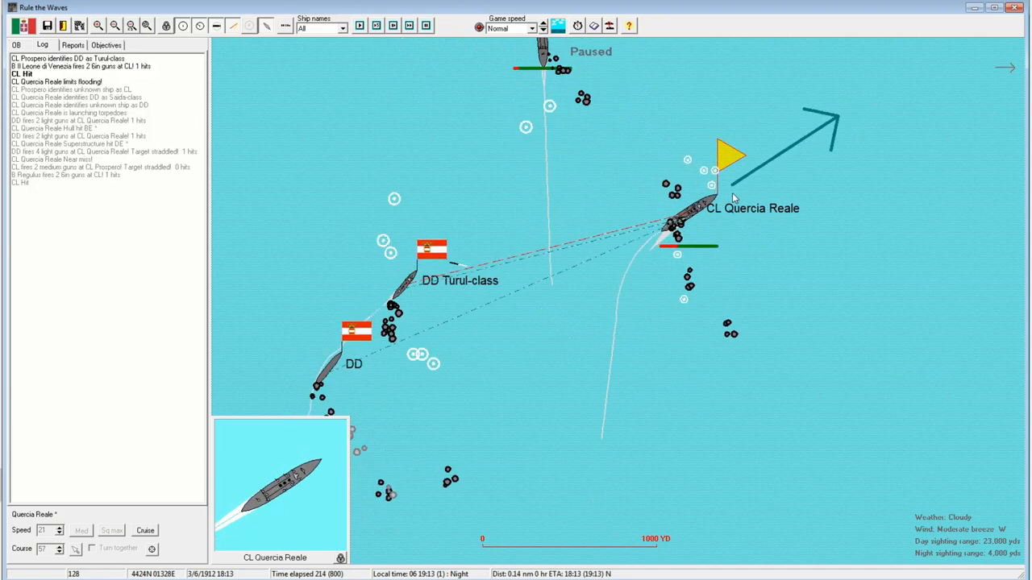
{"action": "scroll", "coordinate": [734, 188], "scroll_direction": "down", "scroll_amount": 1}
{"action": "left_click", "coordinate": [551, 295]}
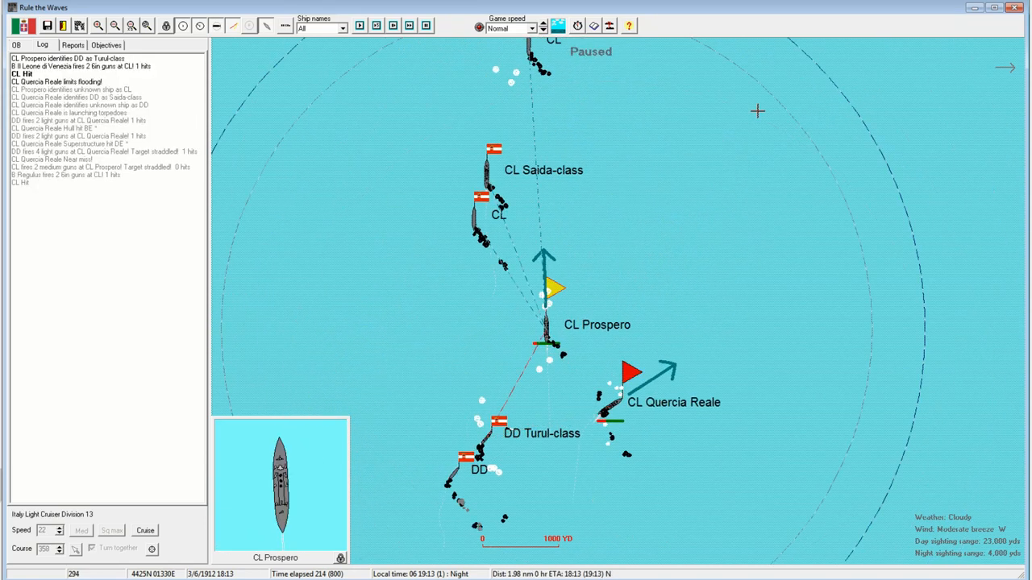
{"action": "key", "text": "space"}
{"action": "scroll", "coordinate": [768, 143], "scroll_direction": "down", "scroll_amount": 1}
{"action": "scroll", "coordinate": [682, 400], "scroll_direction": "down", "scroll_amount": 1}
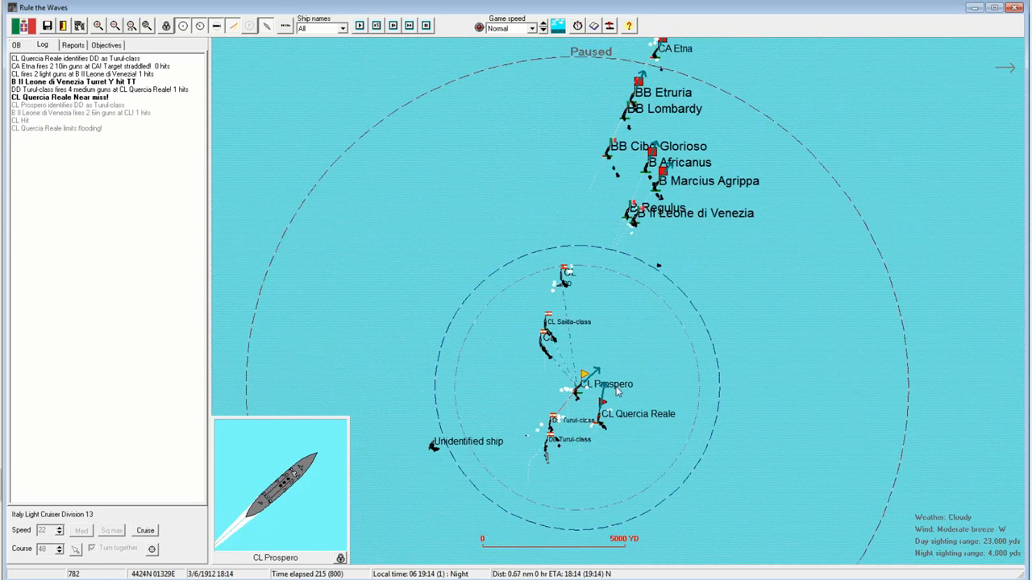
{"action": "scroll", "coordinate": [573, 417], "scroll_direction": "up", "scroll_amount": 1}
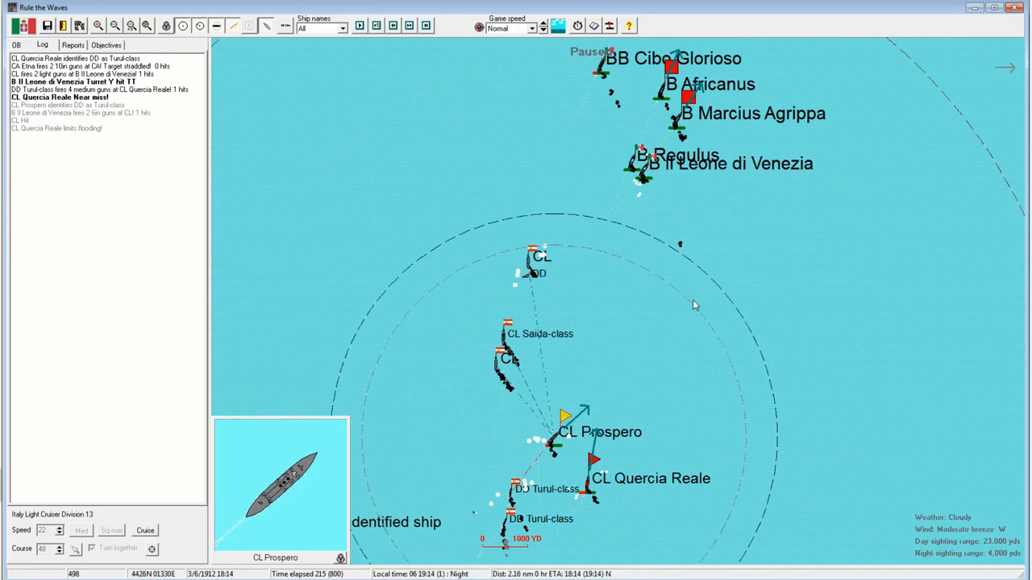
{"action": "left_click", "coordinate": [593, 458]}
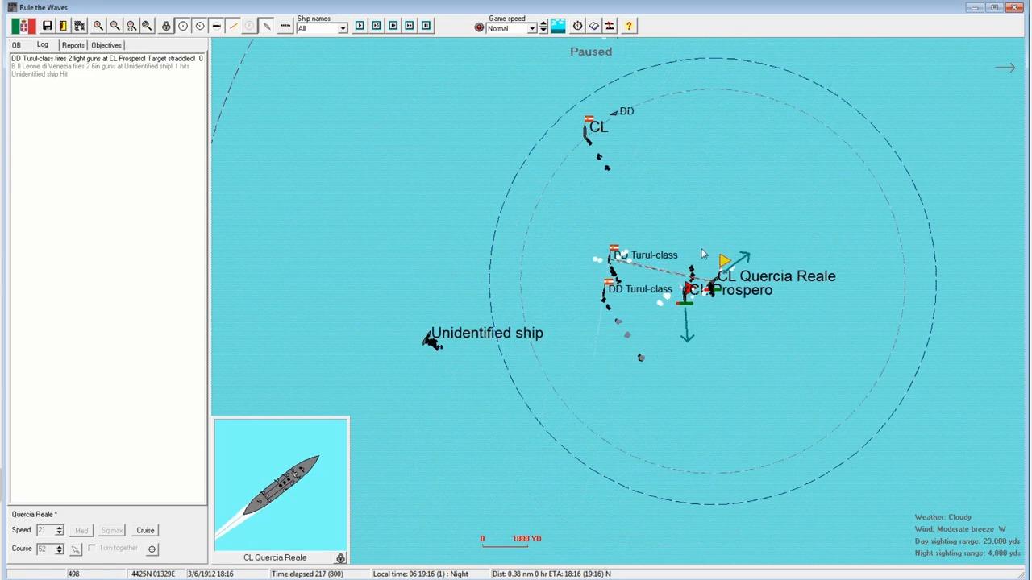
{"action": "scroll", "coordinate": [552, 416], "scroll_direction": "down", "scroll_amount": 2}
{"action": "scroll", "coordinate": [551, 416], "scroll_direction": "up", "scroll_amount": 2}
{"action": "left_click", "coordinate": [691, 290]}
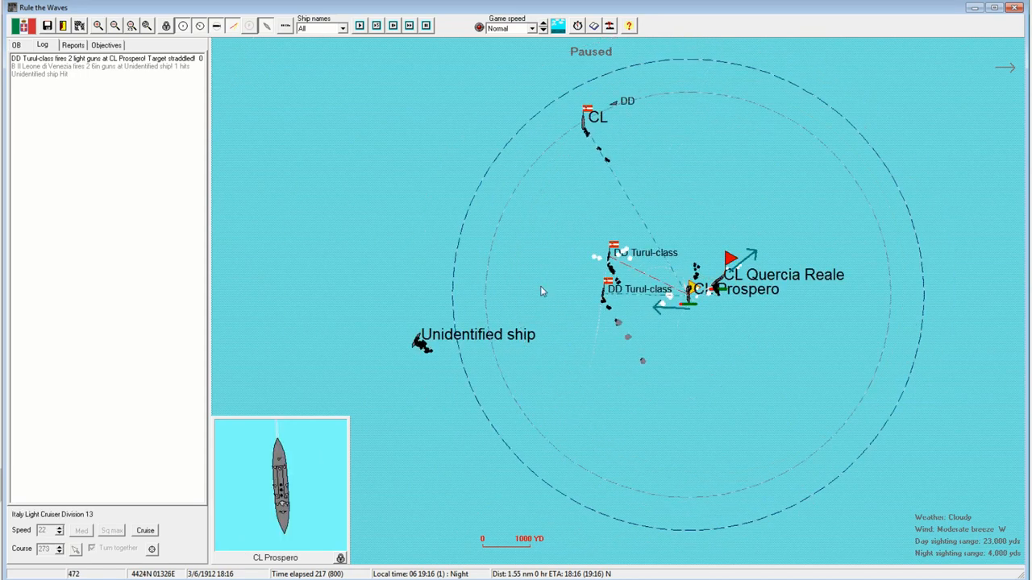
- Review the Italian battleship line and CA Etna, then turn Quercia Reale to head west
{"action": "right_click", "coordinate": [686, 77]}
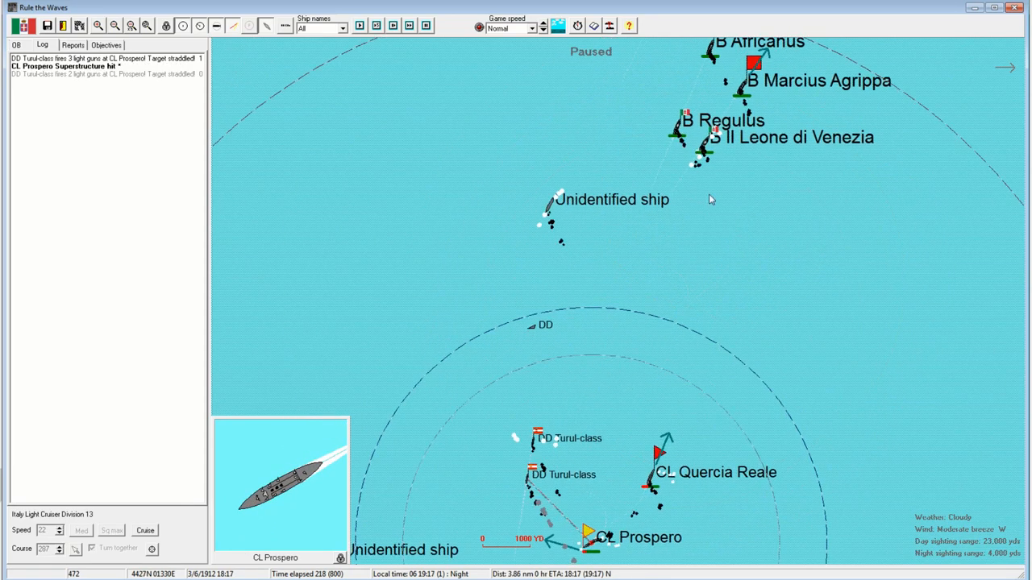
{"action": "right_click", "coordinate": [734, 76]}
{"action": "right_click", "coordinate": [629, 242]}
{"action": "right_click", "coordinate": [637, 211]}
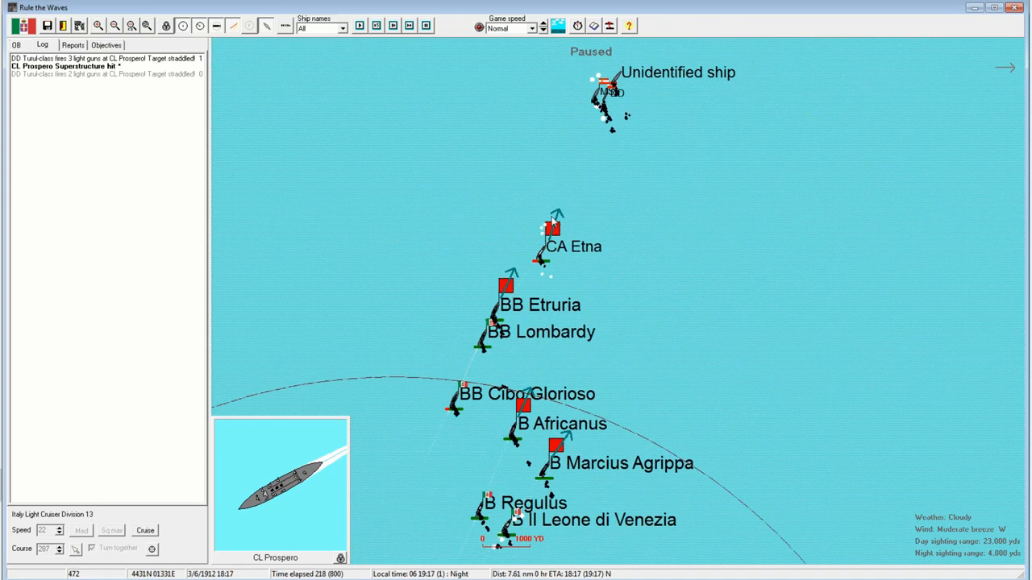
{"action": "left_click", "coordinate": [506, 286]}
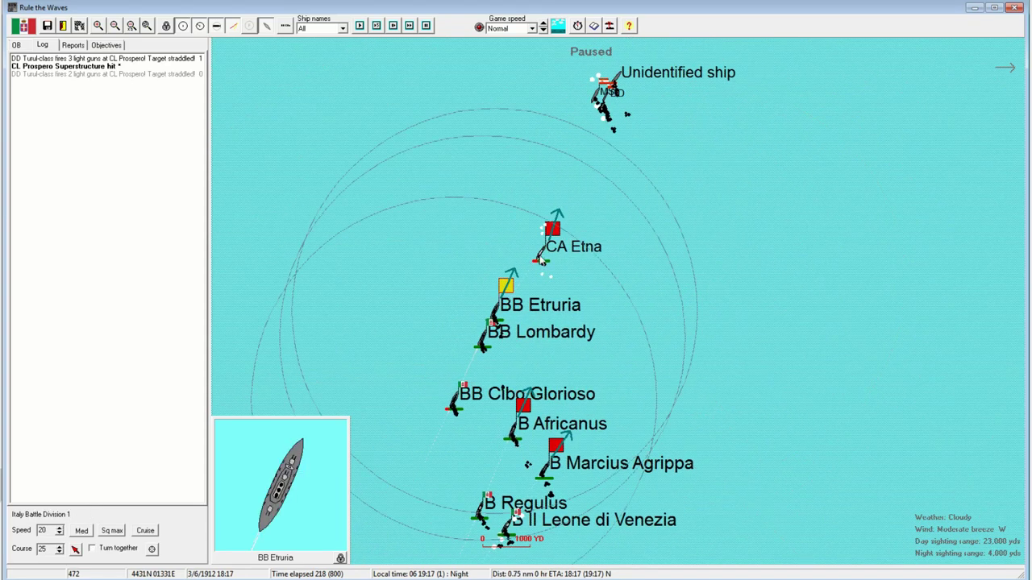
{"action": "left_click", "coordinate": [553, 230]}
{"action": "scroll", "coordinate": [548, 244], "scroll_direction": "down", "scroll_amount": 3}
{"action": "scroll", "coordinate": [547, 244], "scroll_direction": "up", "scroll_amount": 1}
{"action": "scroll", "coordinate": [690, 172], "scroll_direction": "up", "scroll_amount": 1}
{"action": "right_click", "coordinate": [520, 417]}
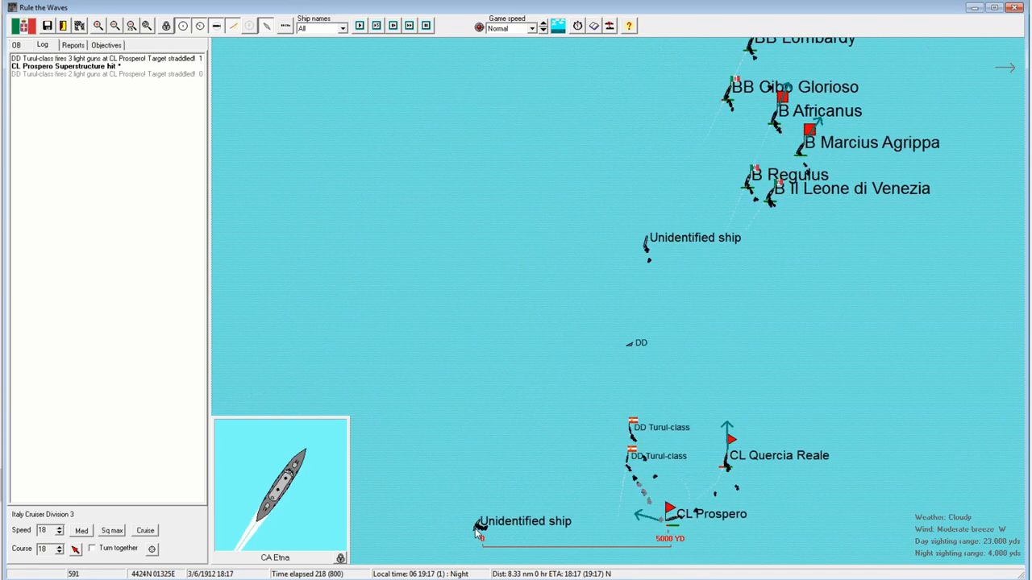
{"action": "left_click_drag", "start_coordinate": [728, 421], "coordinate": [576, 433]}
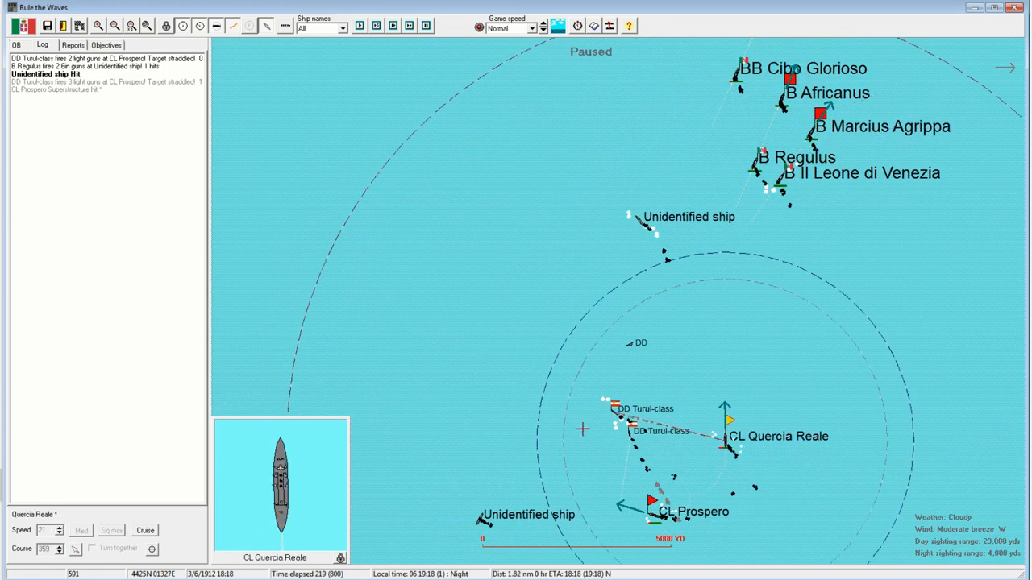
{"action": "scroll", "coordinate": [768, 277], "scroll_direction": "down", "scroll_amount": 3}
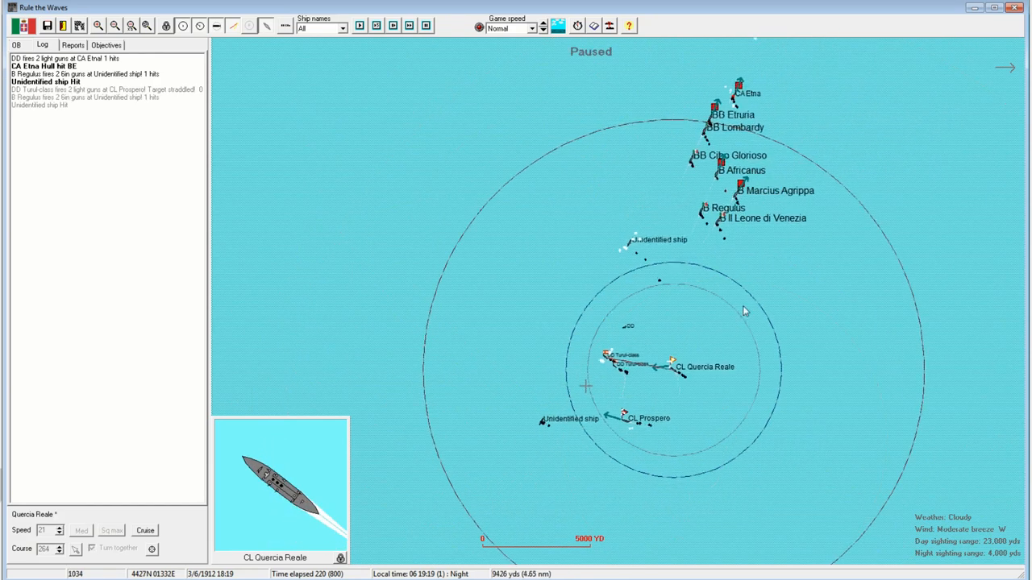
- Steer CA Etna onto course 252 and hand Battle Divisions 6 and 4 to AI control
{"action": "left_click", "coordinate": [659, 251]}
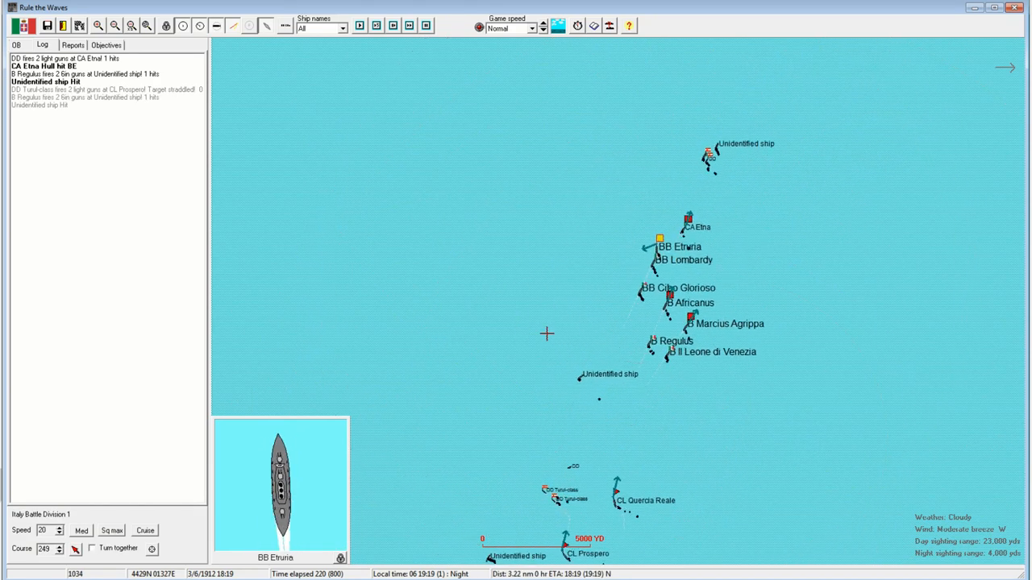
{"action": "right_click", "coordinate": [566, 261]}
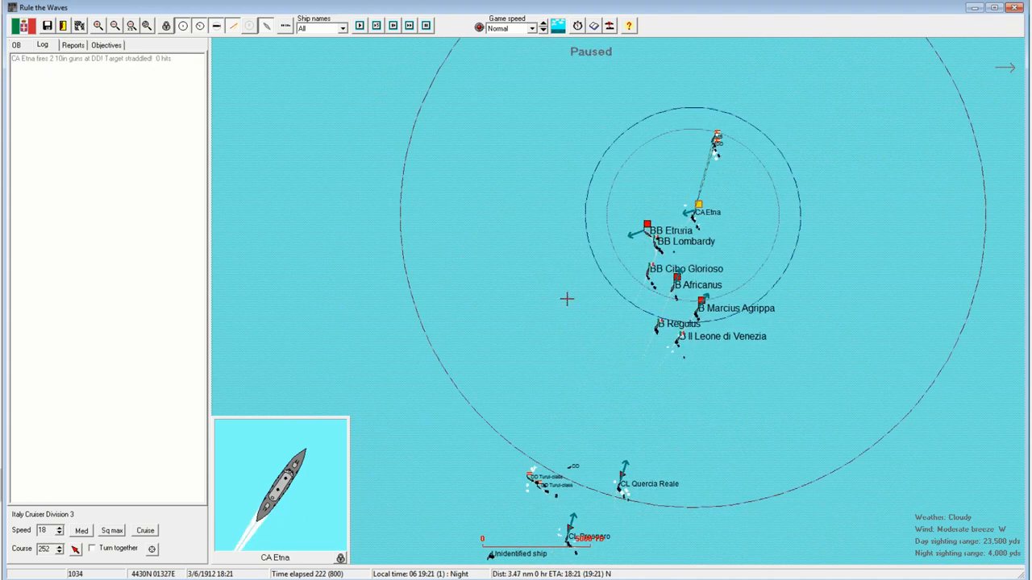
{"action": "left_click", "coordinate": [671, 281]}
{"action": "double_click", "coordinate": [678, 280]}
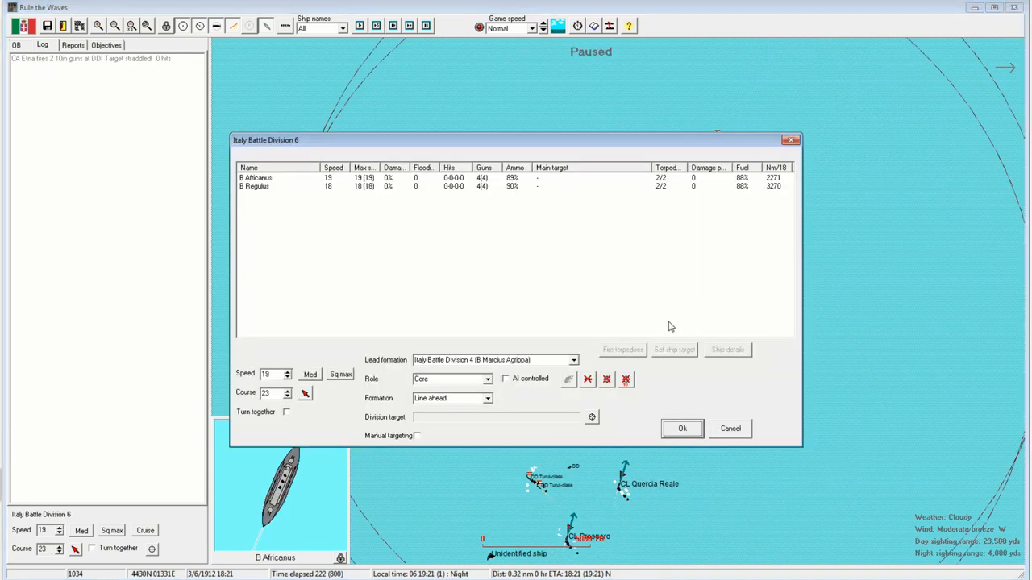
{"action": "left_click", "coordinate": [516, 374]}
{"action": "left_click", "coordinate": [678, 429]}
{"action": "double_click", "coordinate": [702, 305]}
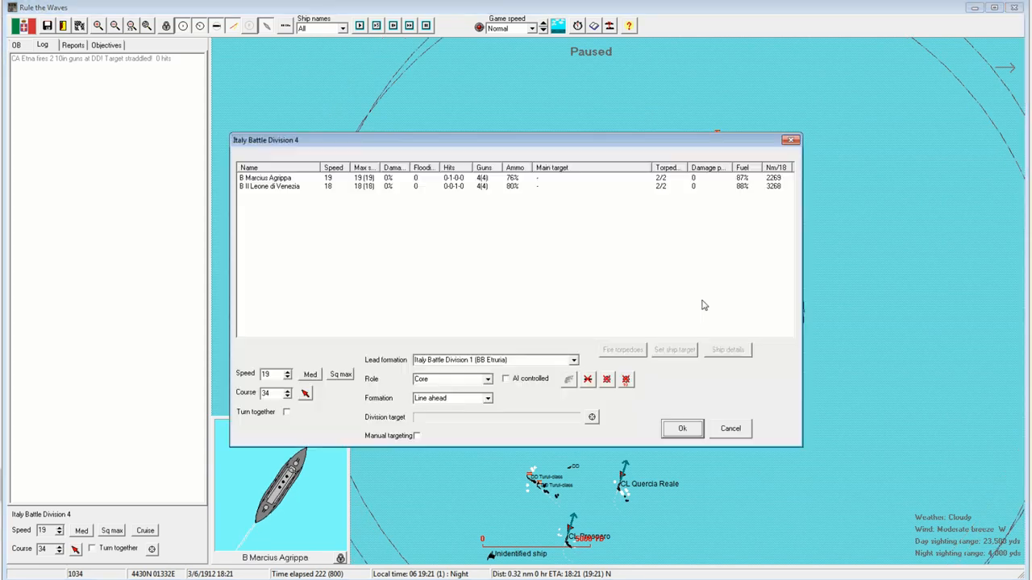
{"action": "left_click", "coordinate": [529, 381]}
{"action": "left_click", "coordinate": [682, 428]}
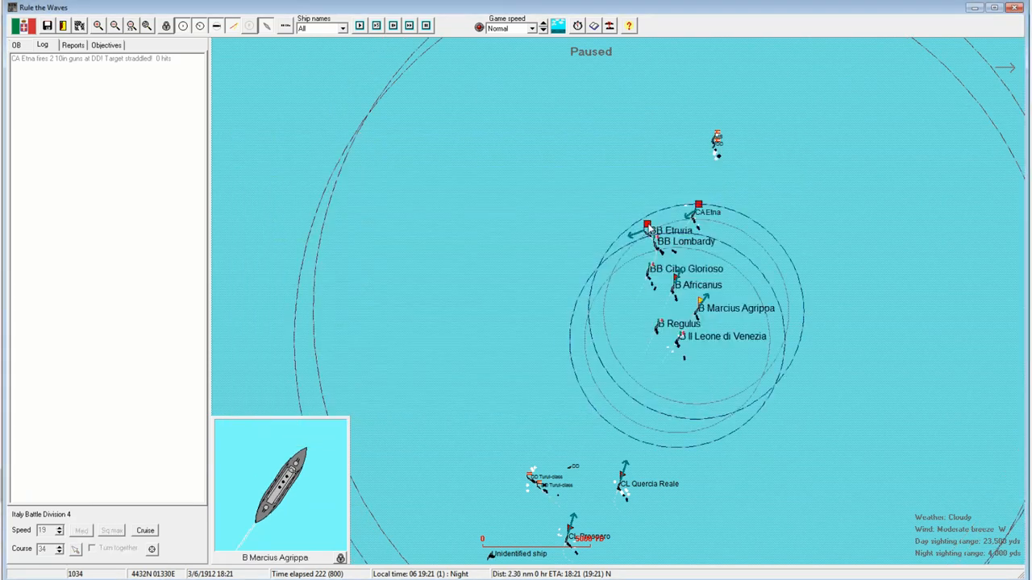
- Turn BB Etruria's battle line south onto 191 then 209 and advance a couple of minutes
{"action": "left_click", "coordinate": [648, 229]}
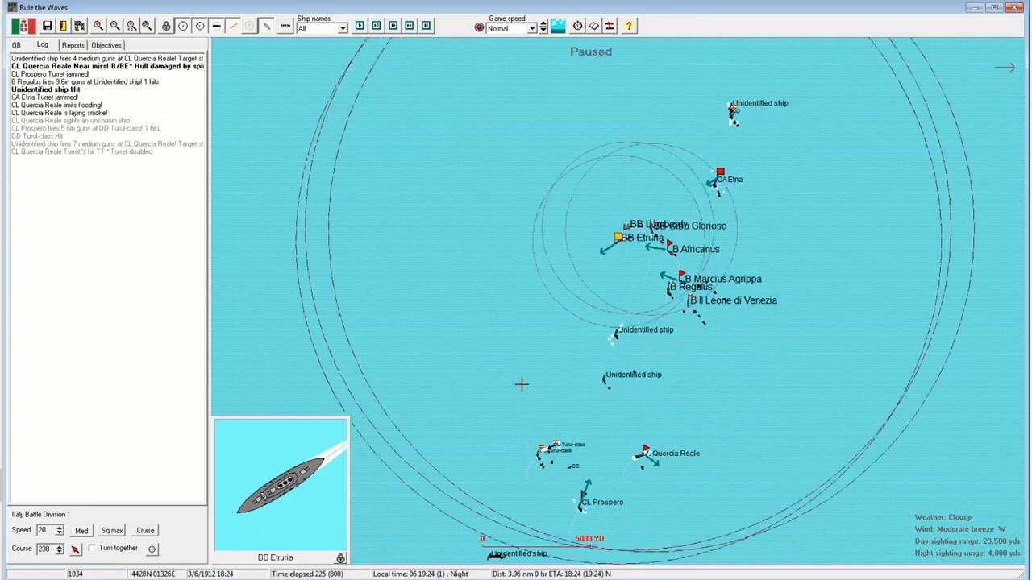
{"action": "left_click", "coordinate": [569, 485]}
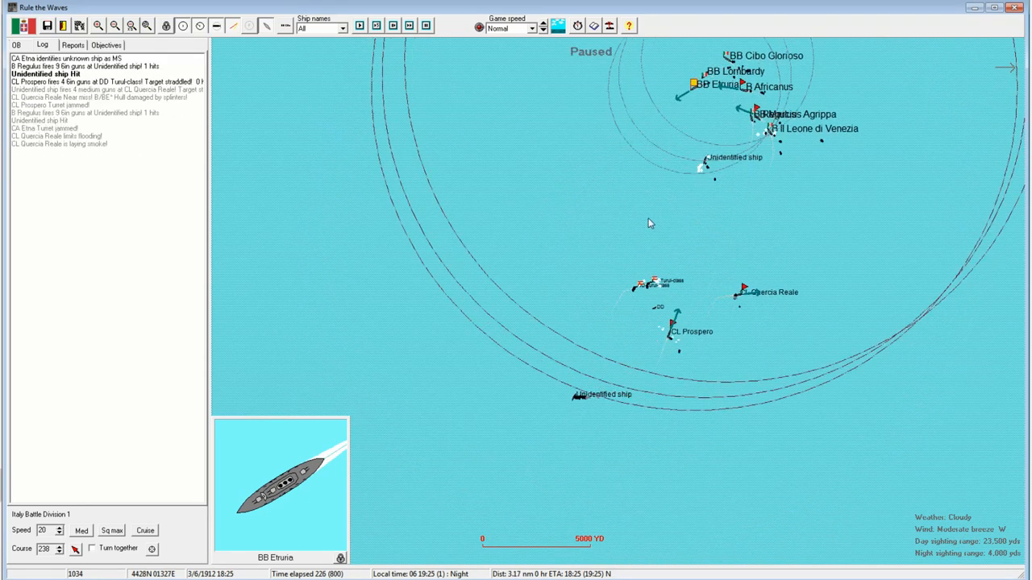
{"action": "left_click", "coordinate": [606, 325]}
{"action": "left_click", "coordinate": [520, 311]}
{"action": "left_click", "coordinate": [618, 342]}
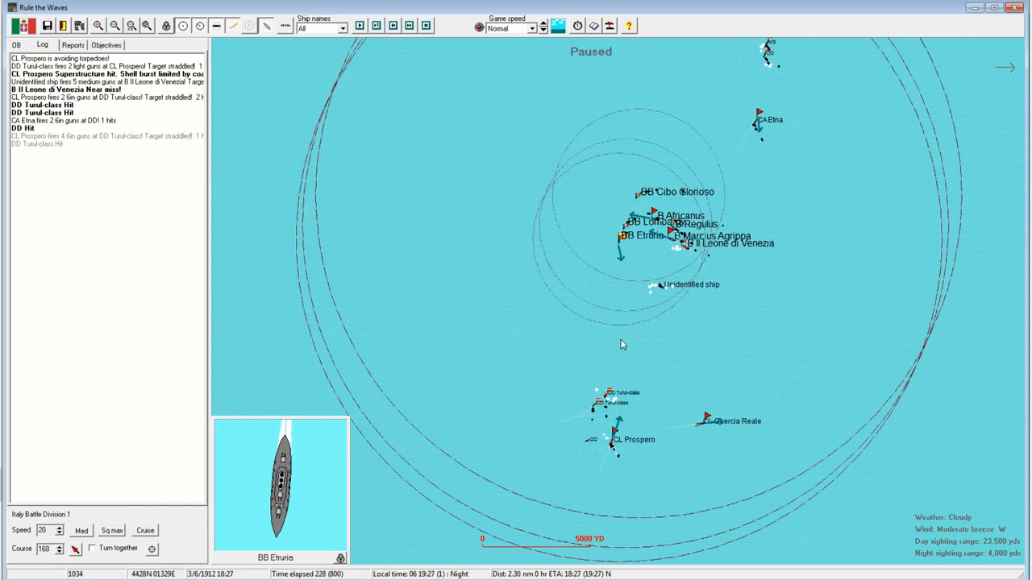
{"action": "left_click", "coordinate": [567, 344]}
{"action": "scroll", "coordinate": [607, 330], "scroll_direction": "up", "scroll_amount": 1}
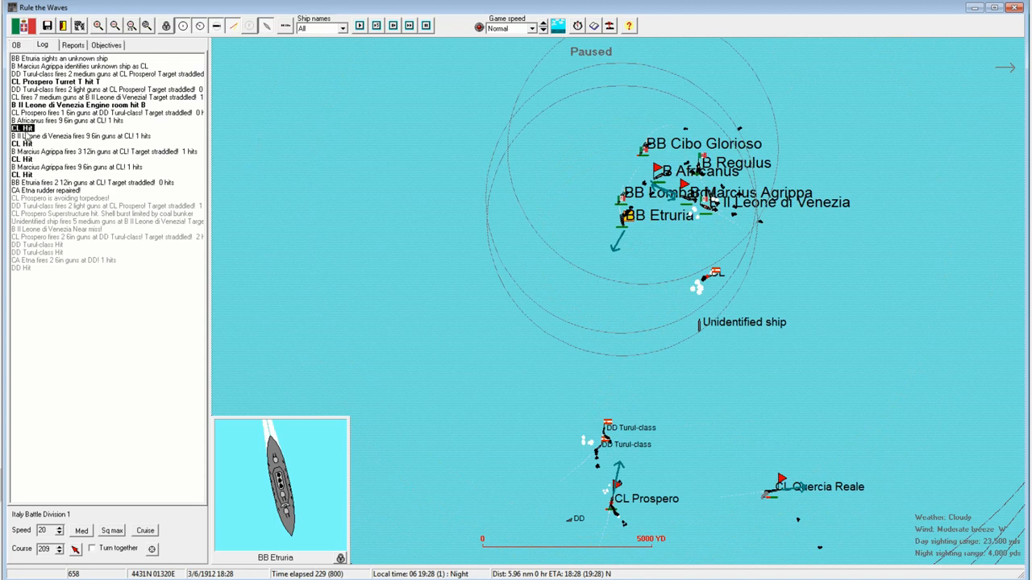
{"action": "scroll", "coordinate": [726, 258], "scroll_direction": "up", "scroll_amount": 2}
{"action": "scroll", "coordinate": [594, 283], "scroll_direction": "up", "scroll_amount": 2}
{"action": "scroll", "coordinate": [516, 225], "scroll_direction": "down", "scroll_amount": 4}
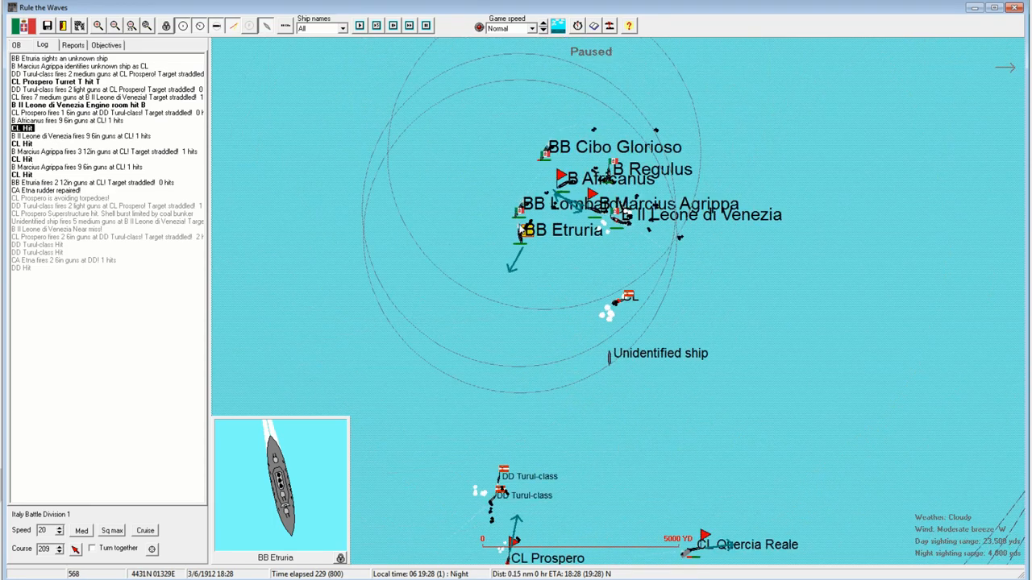
{"action": "key", "text": "space"}
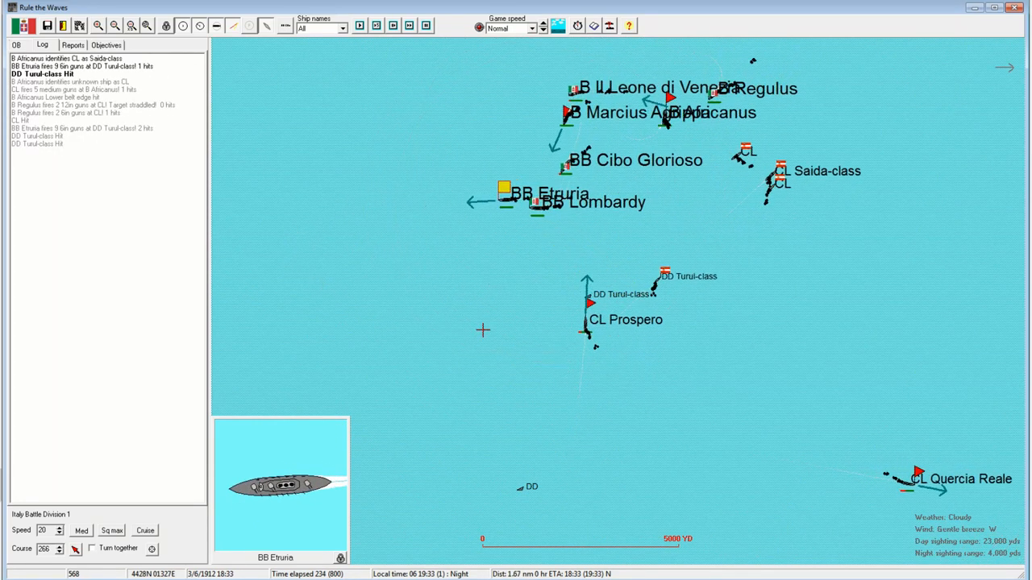
- Adjust Etruria to 213 then 191, review the battle log, and select CL Prospero
{"action": "left_click", "coordinate": [424, 311]}
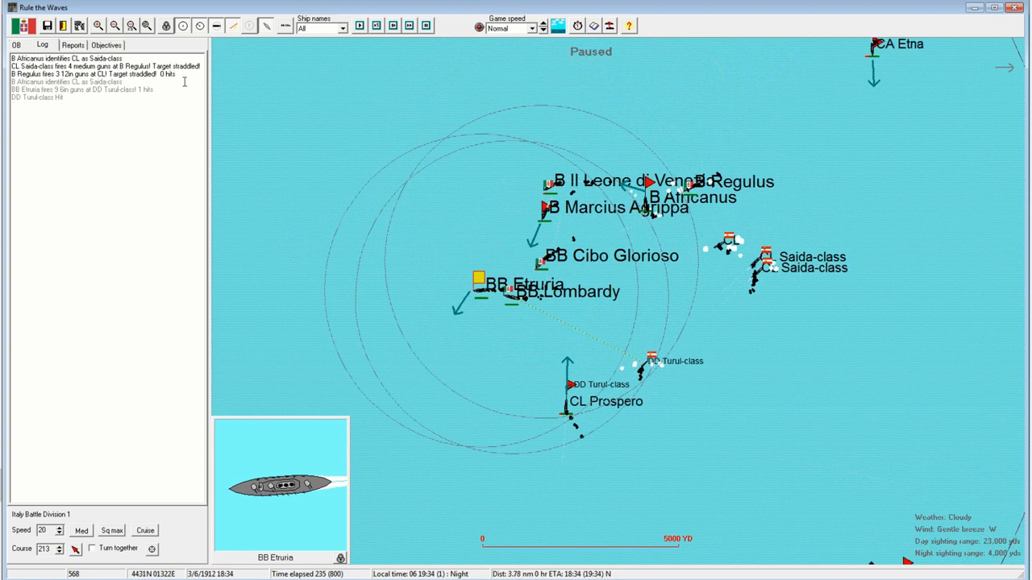
{"action": "left_click", "coordinate": [594, 26]}
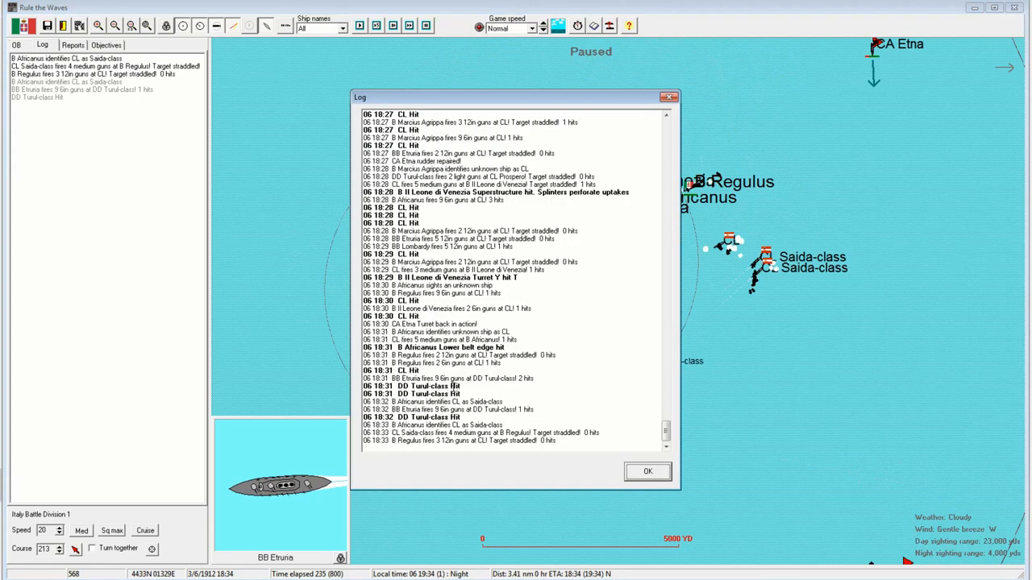
{"action": "left_click", "coordinate": [669, 97]}
{"action": "left_click", "coordinate": [462, 385]}
{"action": "left_click", "coordinate": [575, 392]}
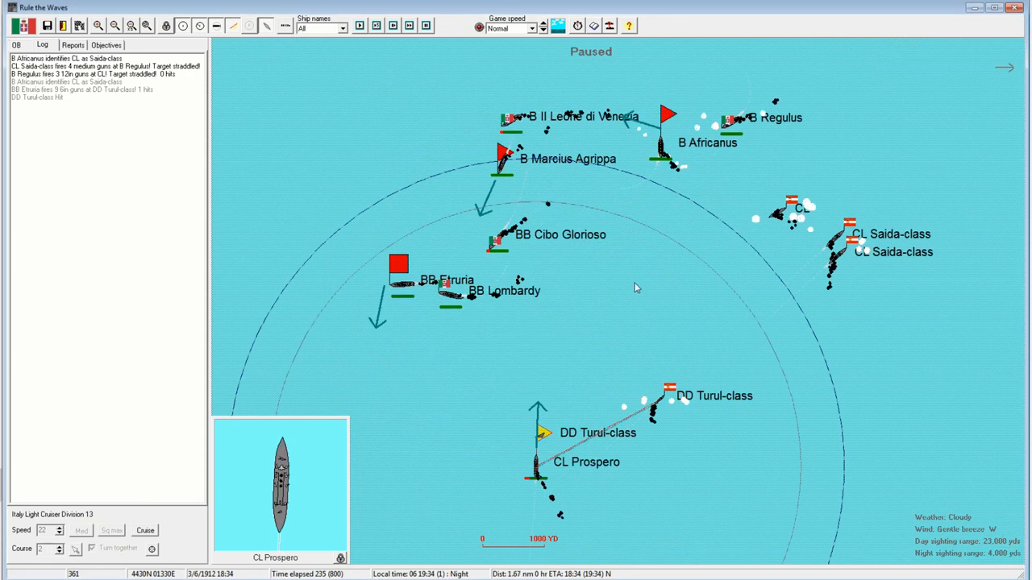
- Steer CL Prospero onto course 26, give Etruria's division a new heading and resume play
{"action": "left_click", "coordinate": [634, 247]}
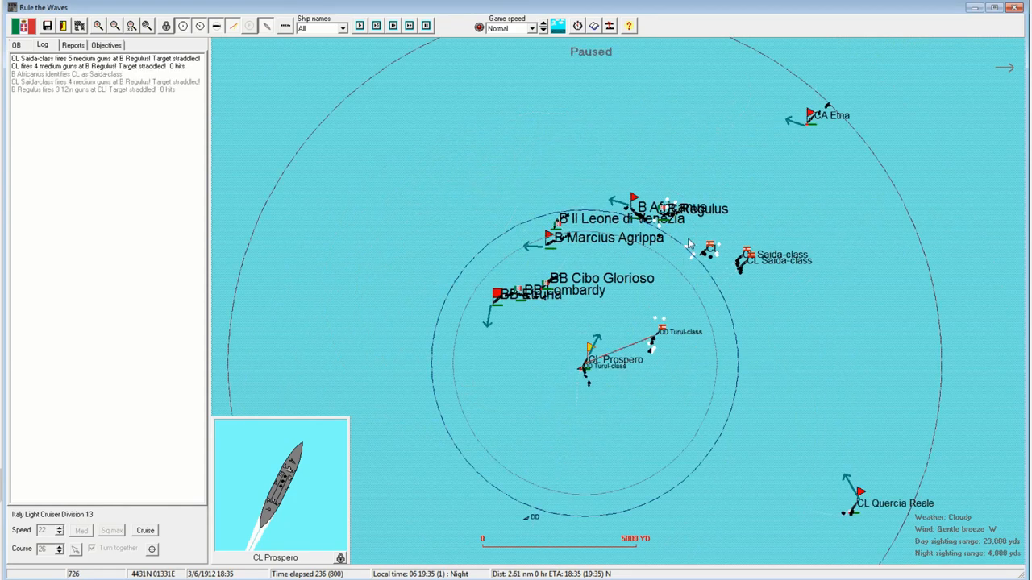
{"action": "left_click", "coordinate": [498, 296]}
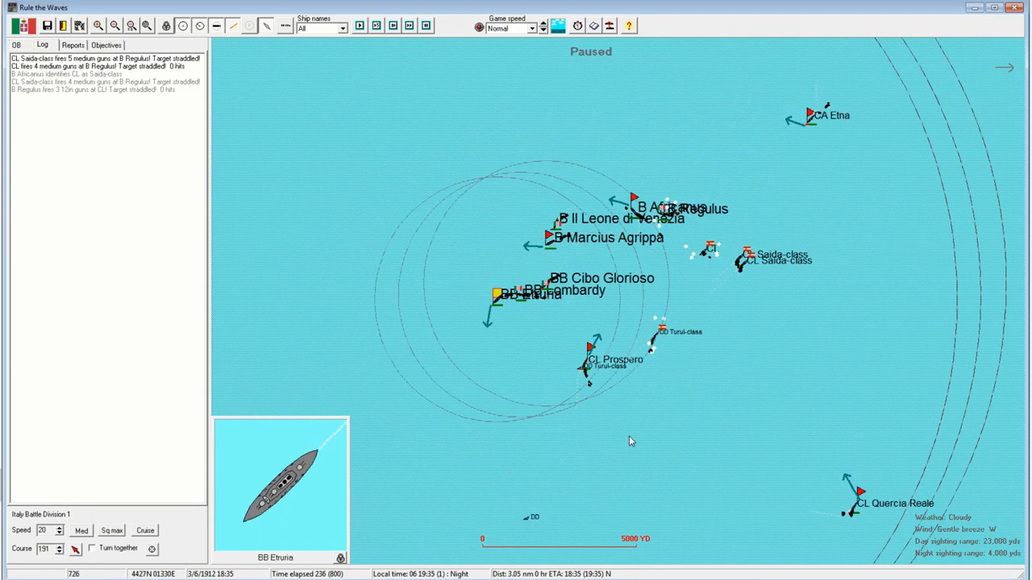
{"action": "scroll", "coordinate": [697, 324], "scroll_direction": "down", "scroll_amount": 2}
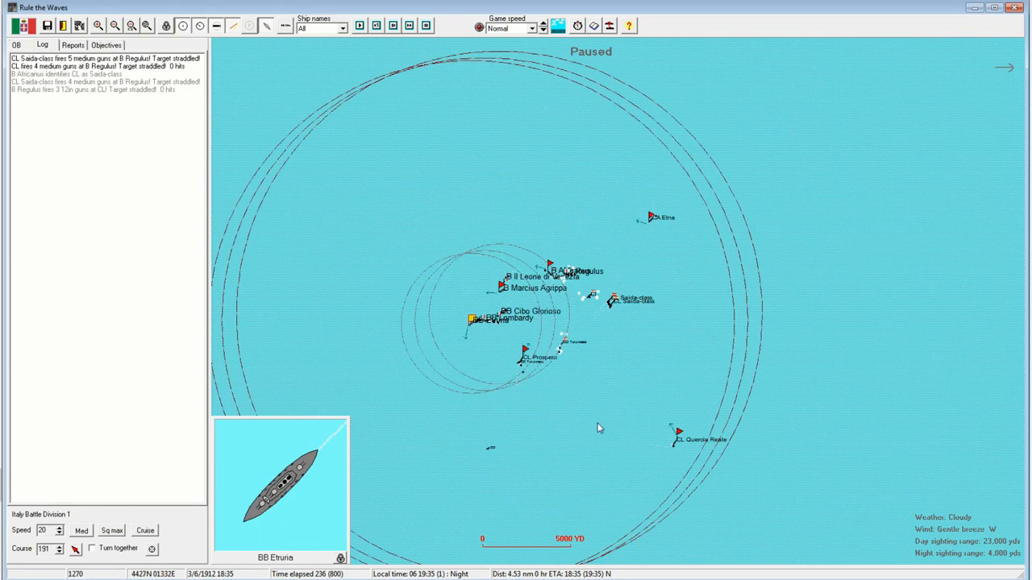
{"action": "scroll", "coordinate": [645, 320], "scroll_direction": "up", "scroll_amount": 2}
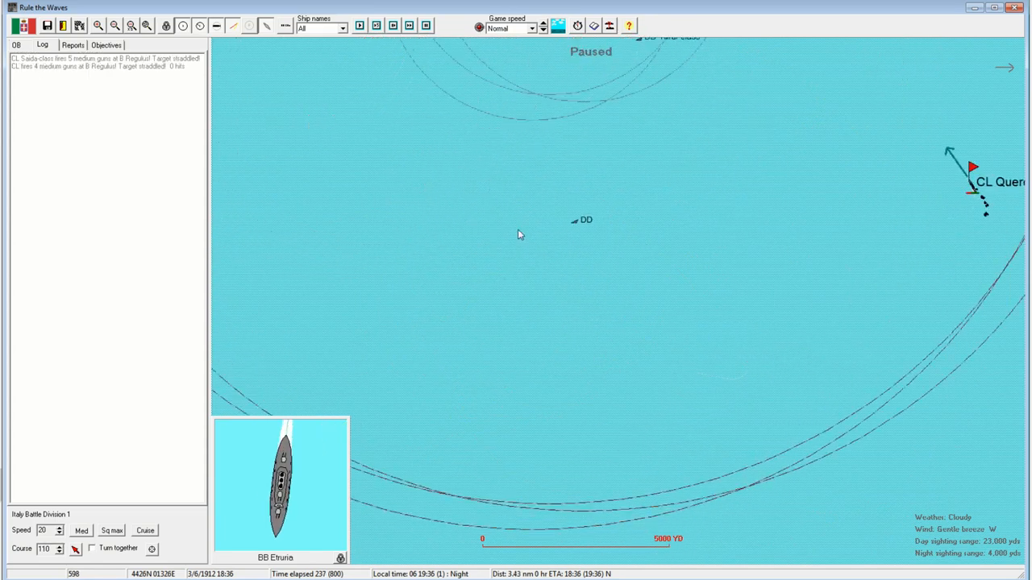
{"action": "scroll", "coordinate": [495, 233], "scroll_direction": "down", "scroll_amount": 3}
{"action": "scroll", "coordinate": [470, 266], "scroll_direction": "up", "scroll_amount": 1}
{"action": "left_click", "coordinate": [511, 290]}
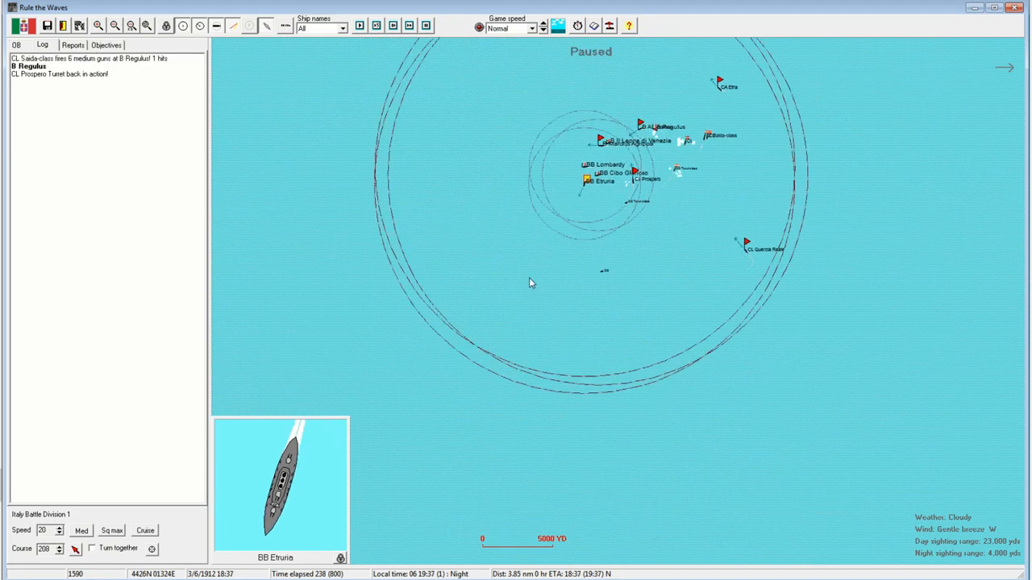
{"action": "scroll", "coordinate": [563, 202], "scroll_direction": "up", "scroll_amount": 2}
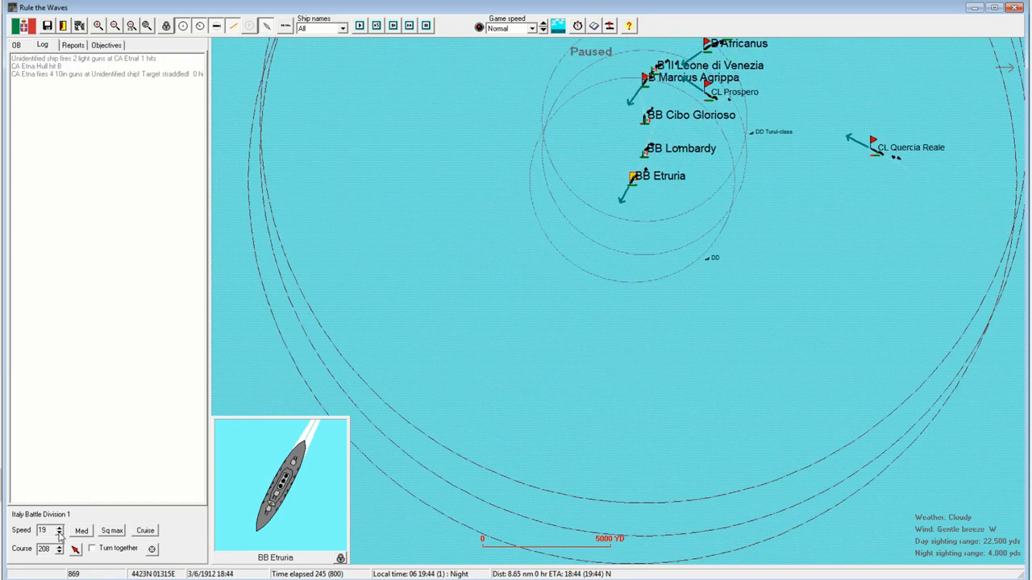
{"action": "left_click", "coordinate": [420, 24]}
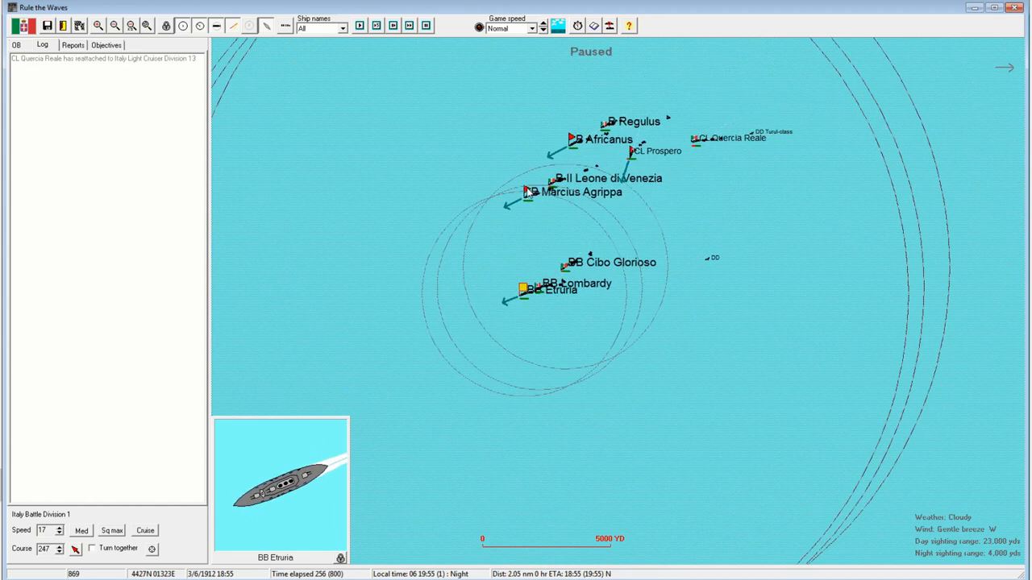
- Review Battle Division 4's orders under B Marcius Agrippa, then reselect Etruria's division
{"action": "left_click", "coordinate": [526, 193]}
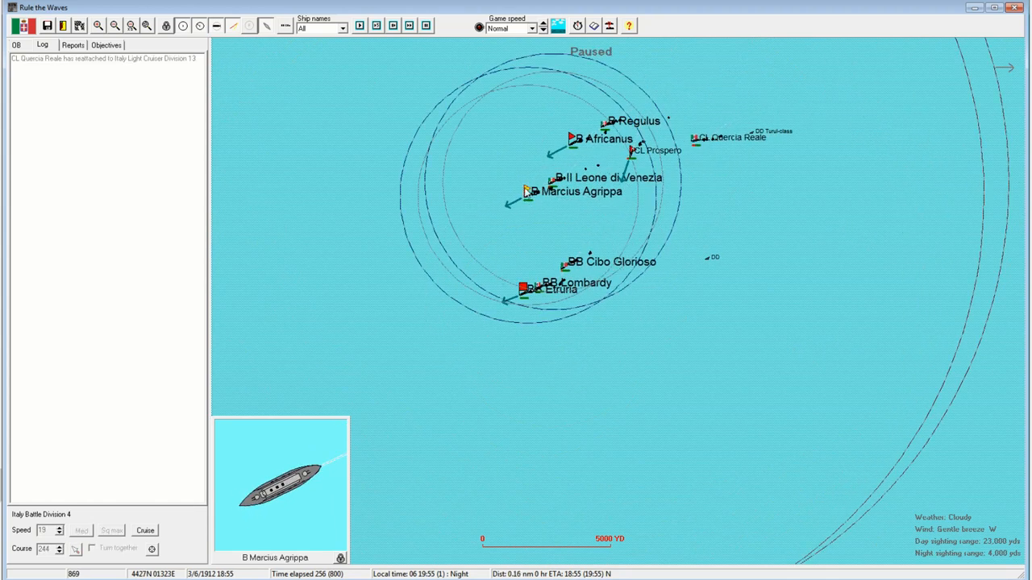
{"action": "double_click", "coordinate": [526, 192]}
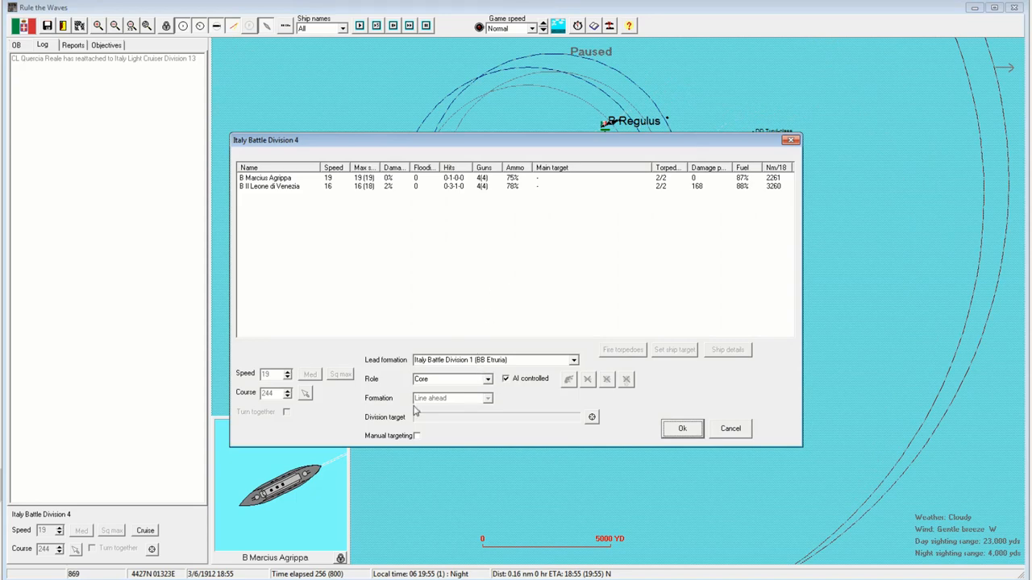
{"action": "left_click", "coordinate": [682, 430]}
{"action": "left_click", "coordinate": [525, 288]}
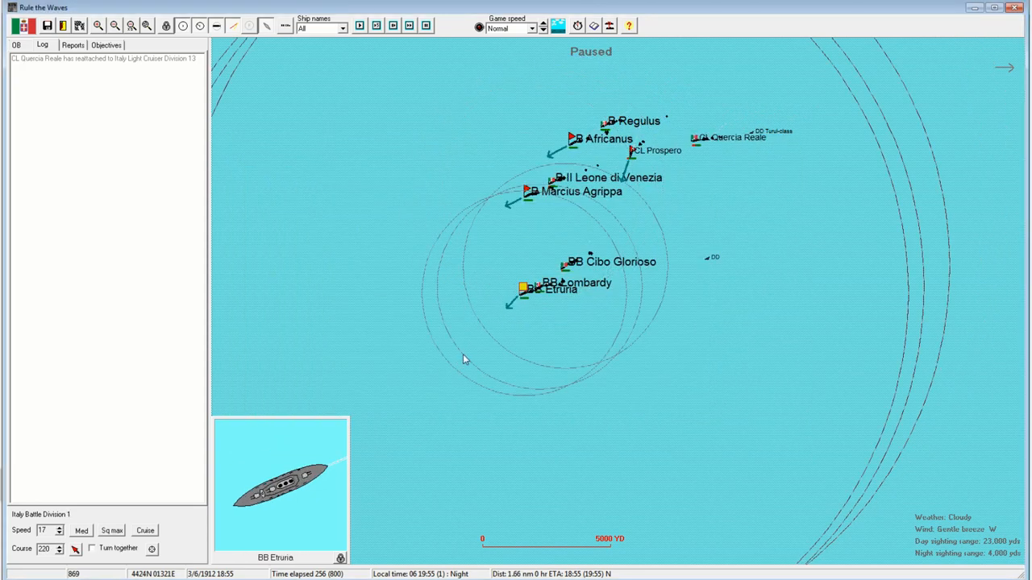
{"action": "scroll", "coordinate": [421, 42], "scroll_direction": "down", "scroll_amount": 3}
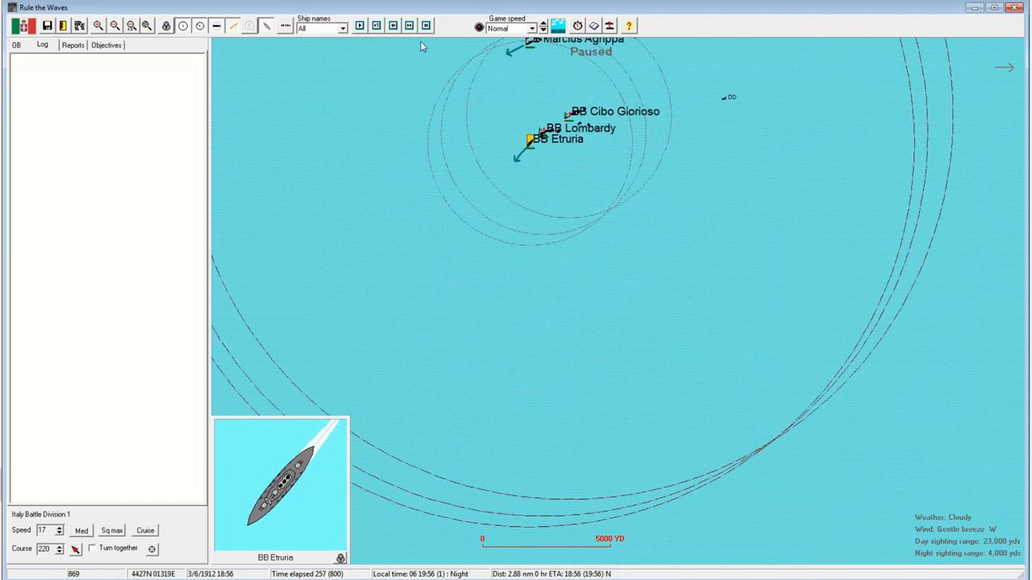
- Swing Etruria's division round through south and south-east onto north-easterly course 53
{"action": "left_click", "coordinate": [447, 314]}
{"action": "scroll", "coordinate": [495, 284], "scroll_direction": "down", "scroll_amount": 1}
{"action": "left_click", "coordinate": [543, 396]}
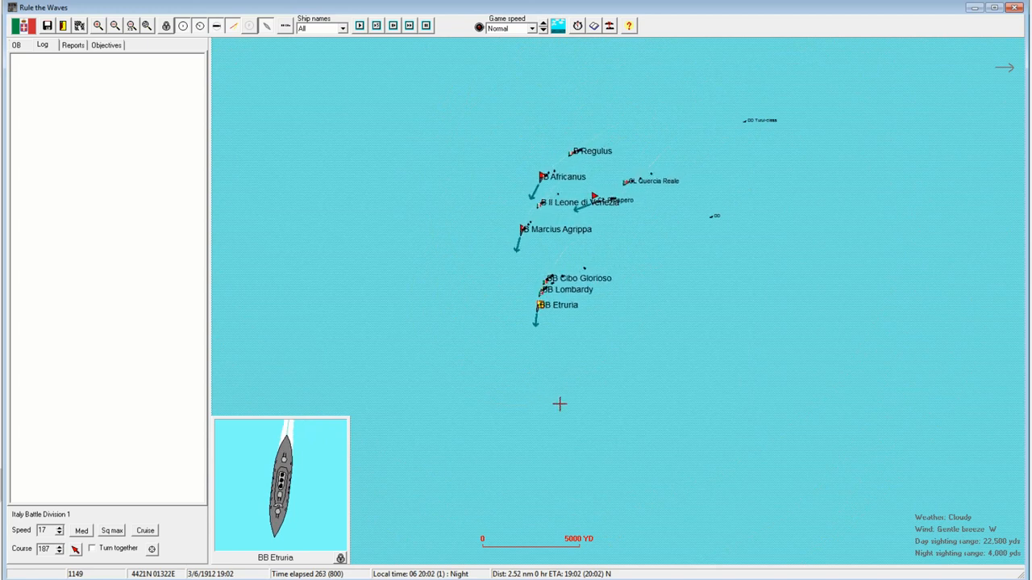
{"action": "left_click", "coordinate": [568, 410]}
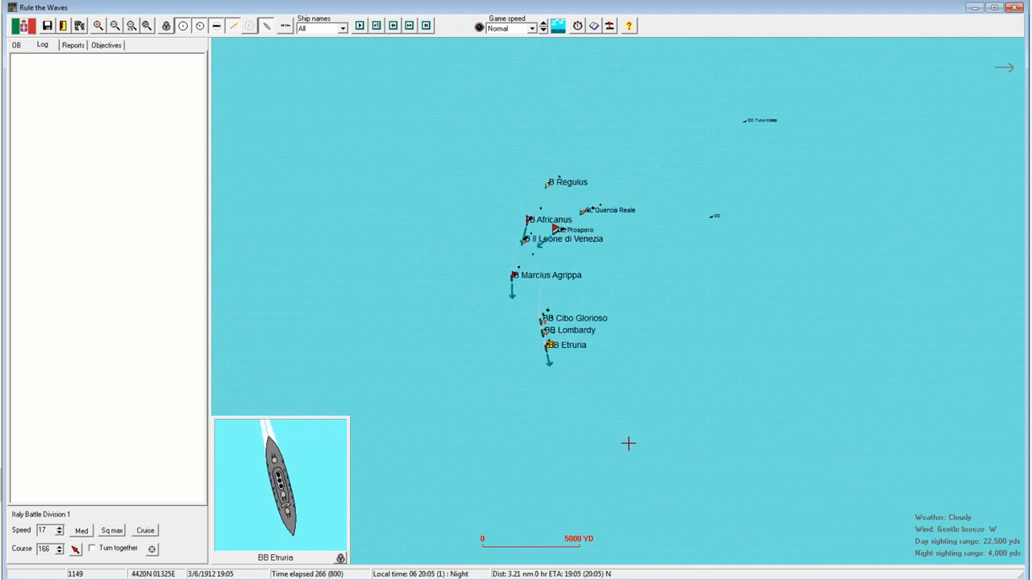
{"action": "left_click", "coordinate": [676, 434]}
{"action": "left_click", "coordinate": [798, 288]}
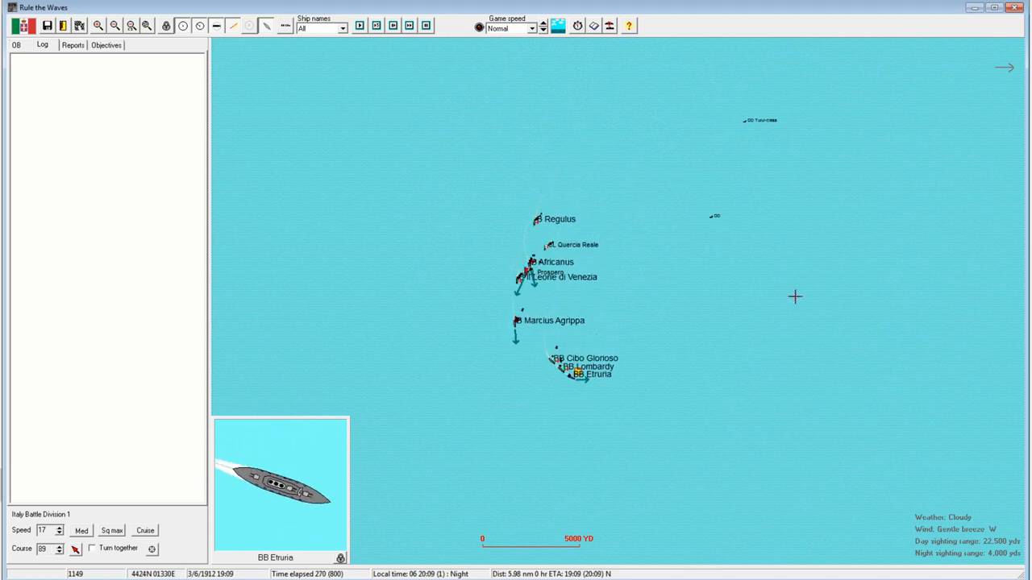
{"action": "left_click", "coordinate": [826, 211]}
{"action": "scroll", "coordinate": [802, 318], "scroll_direction": "down", "scroll_amount": 1}
{"action": "scroll", "coordinate": [813, 265], "scroll_direction": "down", "scroll_amount": 1}
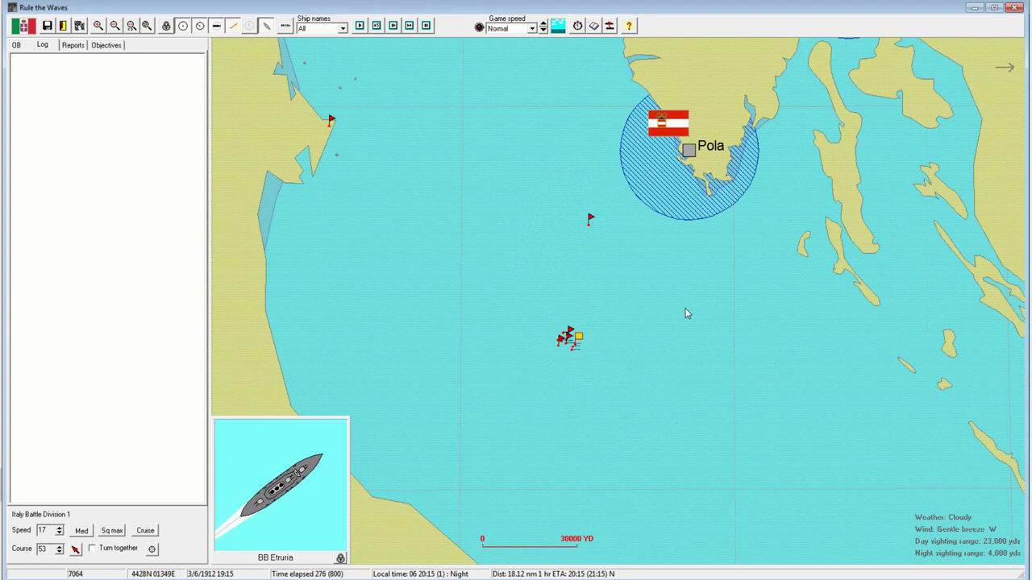
- Steer the division north then west, aim CA Etna south-west, at Ultra fast game speed
{"action": "left_click", "coordinate": [645, 220]}
{"action": "scroll", "coordinate": [601, 180], "scroll_direction": "up", "scroll_amount": 1}
{"action": "scroll", "coordinate": [573, 297], "scroll_direction": "up", "scroll_amount": 1}
{"action": "scroll", "coordinate": [578, 302], "scroll_direction": "up", "scroll_amount": 1}
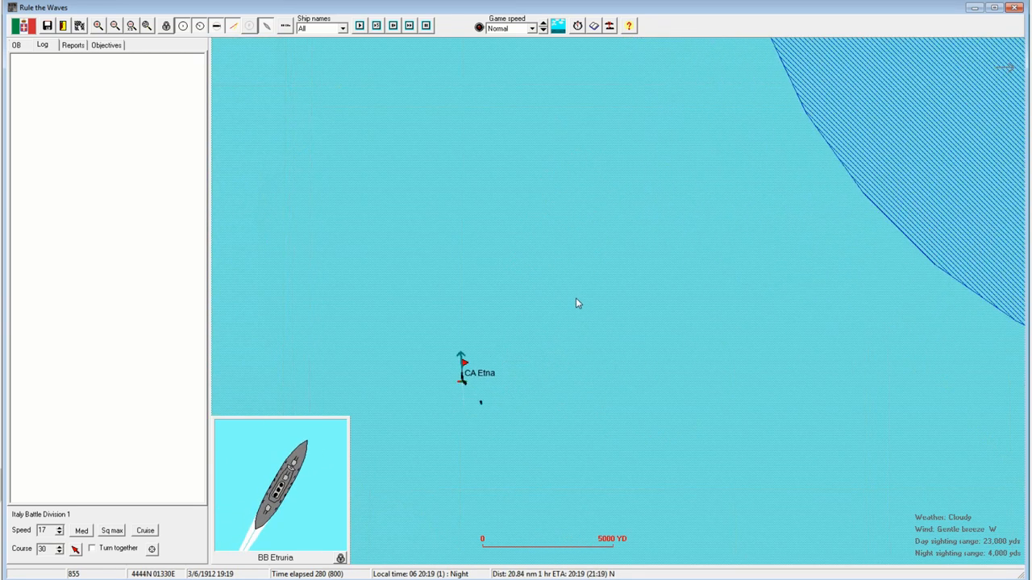
{"action": "left_click", "coordinate": [543, 24]}
{"action": "left_click", "coordinate": [544, 24]}
{"action": "scroll", "coordinate": [596, 145], "scroll_direction": "down", "scroll_amount": 1}
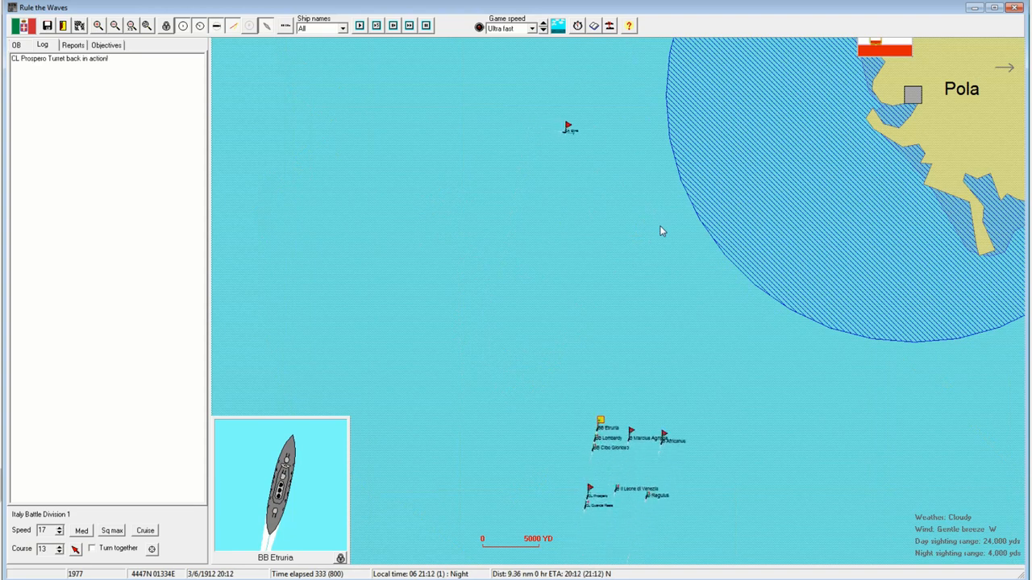
{"action": "left_click", "coordinate": [645, 115]}
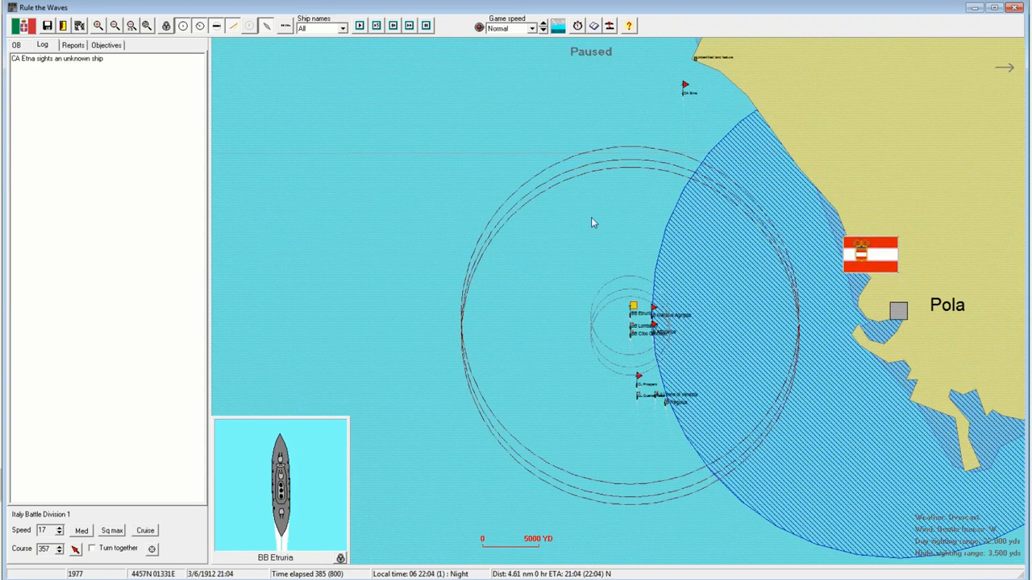
{"action": "scroll", "coordinate": [613, 245], "scroll_direction": "up", "scroll_amount": 2}
{"action": "scroll", "coordinate": [637, 246], "scroll_direction": "down", "scroll_amount": 2}
{"action": "scroll", "coordinate": [661, 185], "scroll_direction": "down", "scroll_amount": 1}
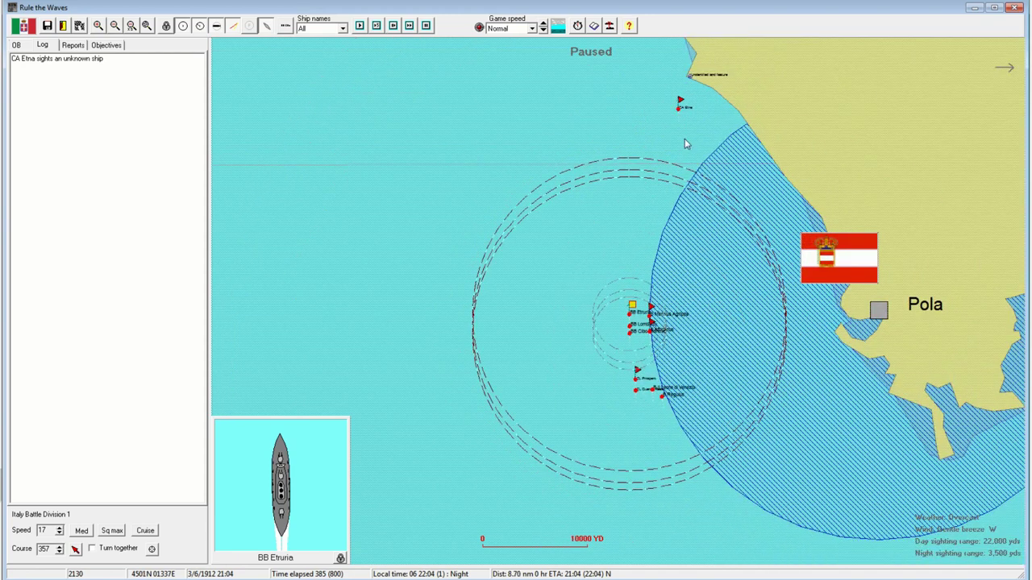
{"action": "left_click", "coordinate": [460, 313]}
{"action": "left_click_drag", "start_coordinate": [681, 103], "coordinate": [553, 234]}
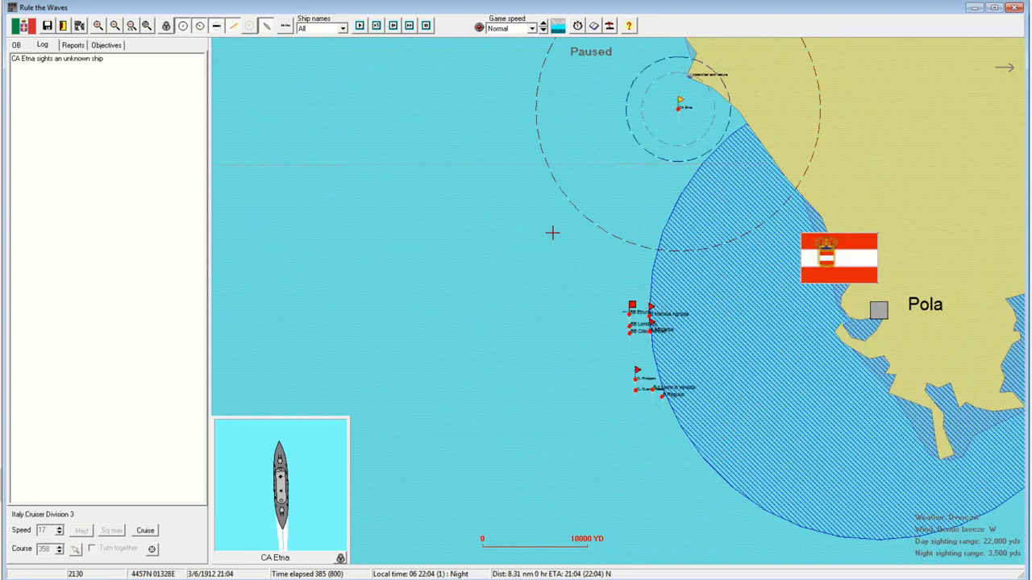
{"action": "left_click", "coordinate": [410, 26]}
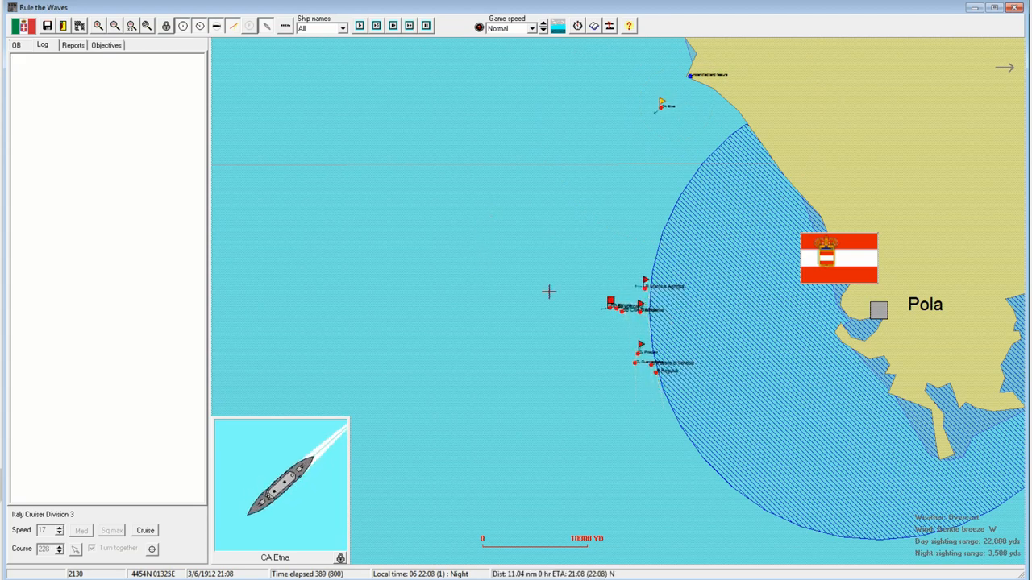
- Head Etruria and Etna south toward Ancona, check the coastal battery, and run to the scenario end
{"action": "left_click", "coordinate": [594, 308]}
{"action": "scroll", "coordinate": [594, 309], "scroll_direction": "down", "scroll_amount": 1}
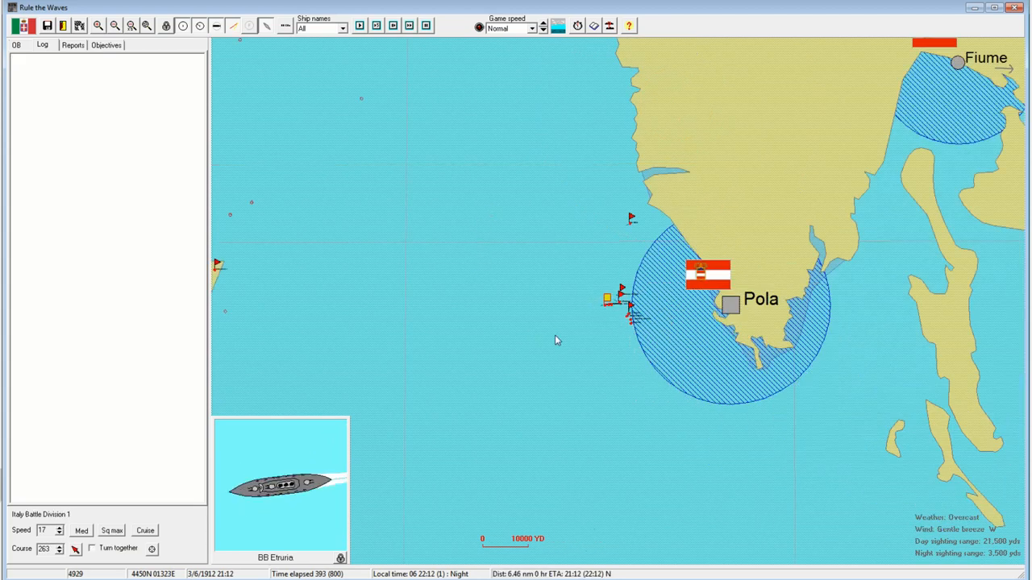
{"action": "scroll", "coordinate": [554, 334], "scroll_direction": "down", "scroll_amount": 1}
{"action": "left_click", "coordinate": [634, 393]}
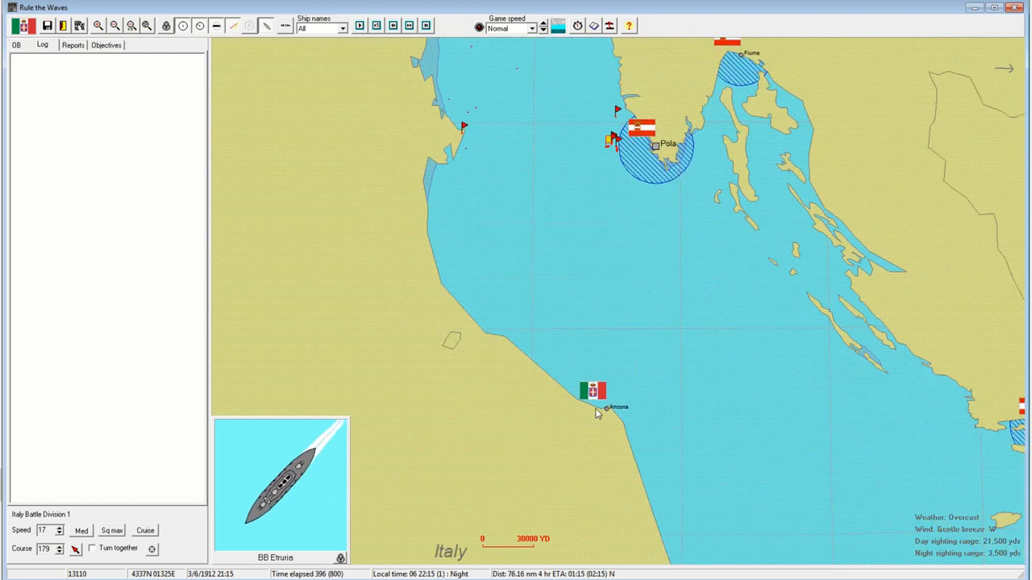
{"action": "scroll", "coordinate": [615, 479], "scroll_direction": "up", "scroll_amount": 1}
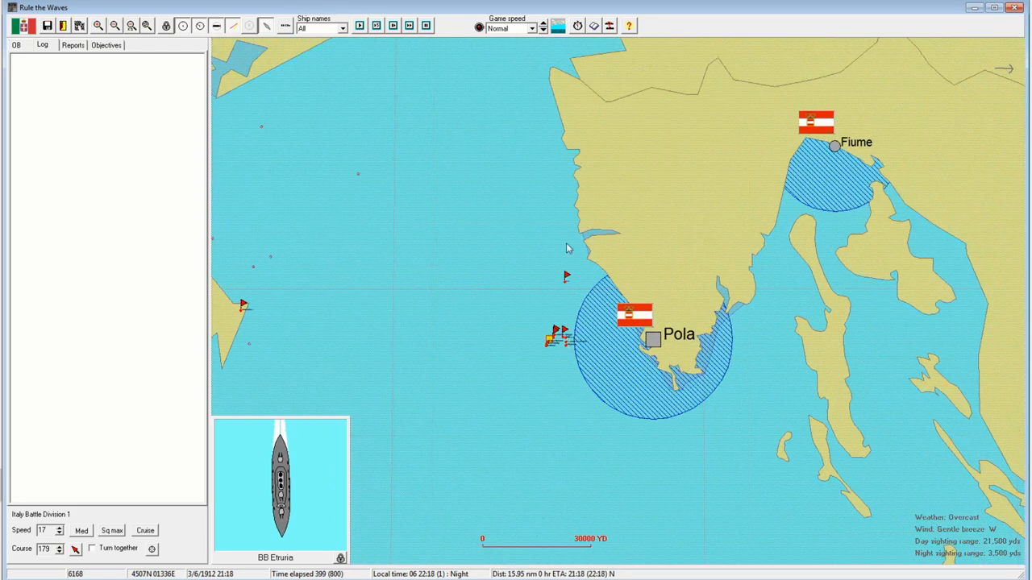
{"action": "left_click", "coordinate": [557, 326]}
{"action": "scroll", "coordinate": [557, 327], "scroll_direction": "up", "scroll_amount": 1}
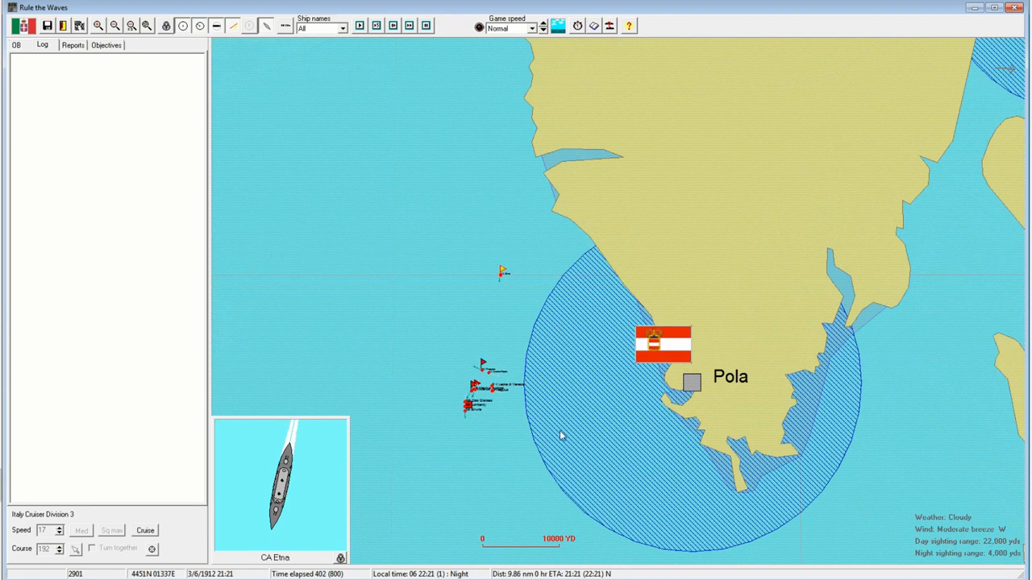
{"action": "scroll", "coordinate": [512, 339], "scroll_direction": "up", "scroll_amount": 1}
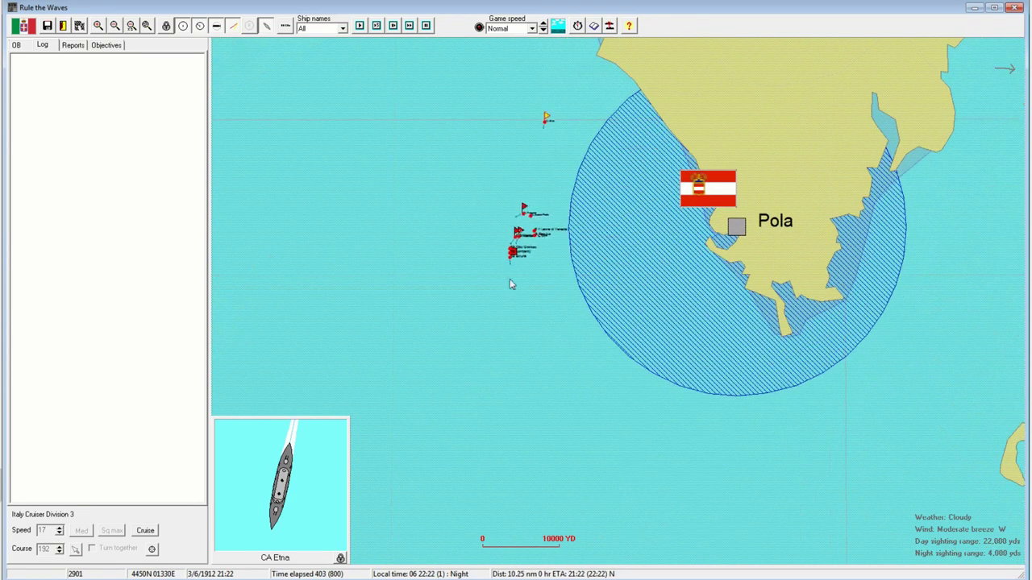
{"action": "left_click", "coordinate": [543, 22]}
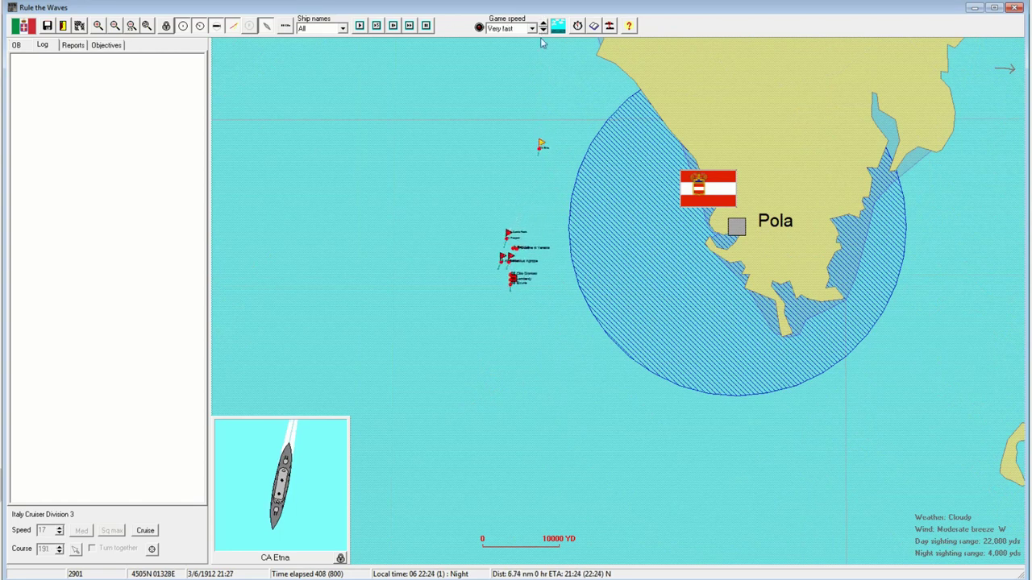
{"action": "left_click", "coordinate": [508, 408]}
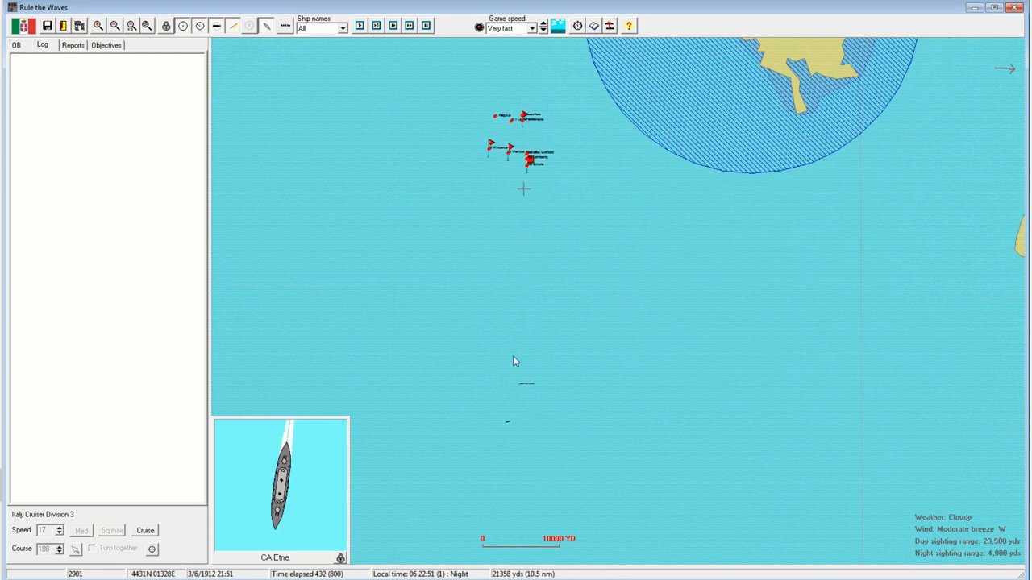
{"action": "scroll", "coordinate": [536, 387], "scroll_direction": "up", "scroll_amount": 1}
{"action": "scroll", "coordinate": [545, 282], "scroll_direction": "up", "scroll_amount": 1}
{"action": "scroll", "coordinate": [473, 249], "scroll_direction": "down", "scroll_amount": 1}
{"action": "scroll", "coordinate": [511, 177], "scroll_direction": "down", "scroll_amount": 1}
{"action": "scroll", "coordinate": [516, 194], "scroll_direction": "down", "scroll_amount": 1}
{"action": "scroll", "coordinate": [819, 468], "scroll_direction": "up", "scroll_amount": 1}
{"action": "scroll", "coordinate": [586, 271], "scroll_direction": "up", "scroll_amount": 1}
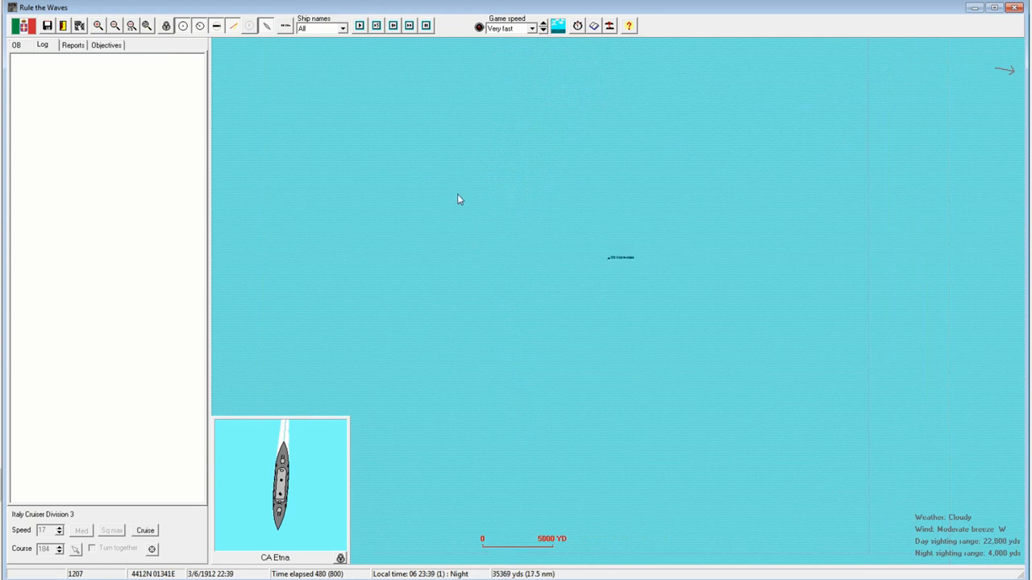
{"action": "scroll", "coordinate": [428, 189], "scroll_direction": "down", "scroll_amount": 1}
{"action": "scroll", "coordinate": [452, 197], "scroll_direction": "down", "scroll_amount": 1}
{"action": "scroll", "coordinate": [532, 260], "scroll_direction": "up", "scroll_amount": 1}
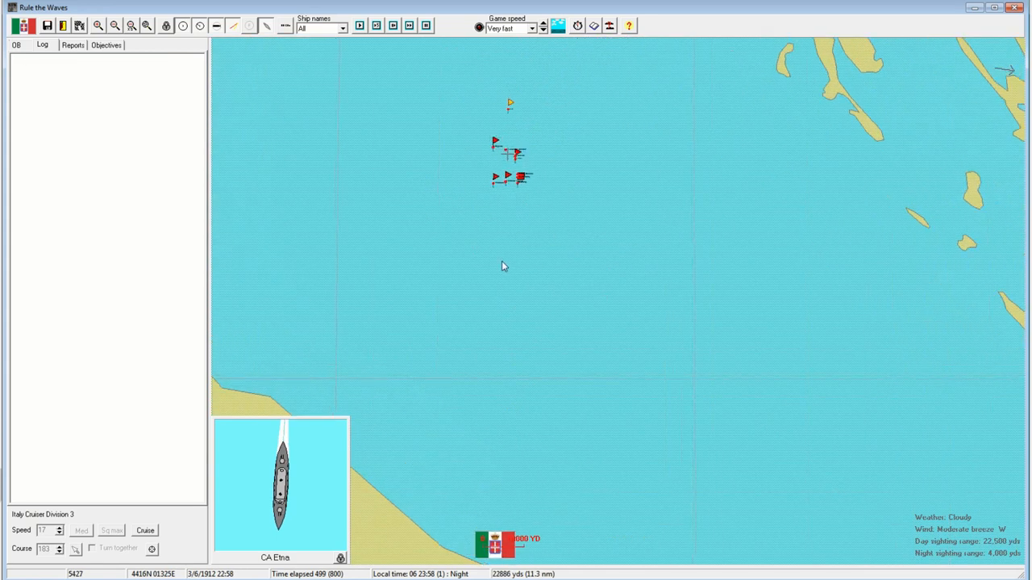
{"action": "scroll", "coordinate": [549, 331], "scroll_direction": "up", "scroll_amount": 1}
{"action": "scroll", "coordinate": [553, 343], "scroll_direction": "up", "scroll_amount": 1}
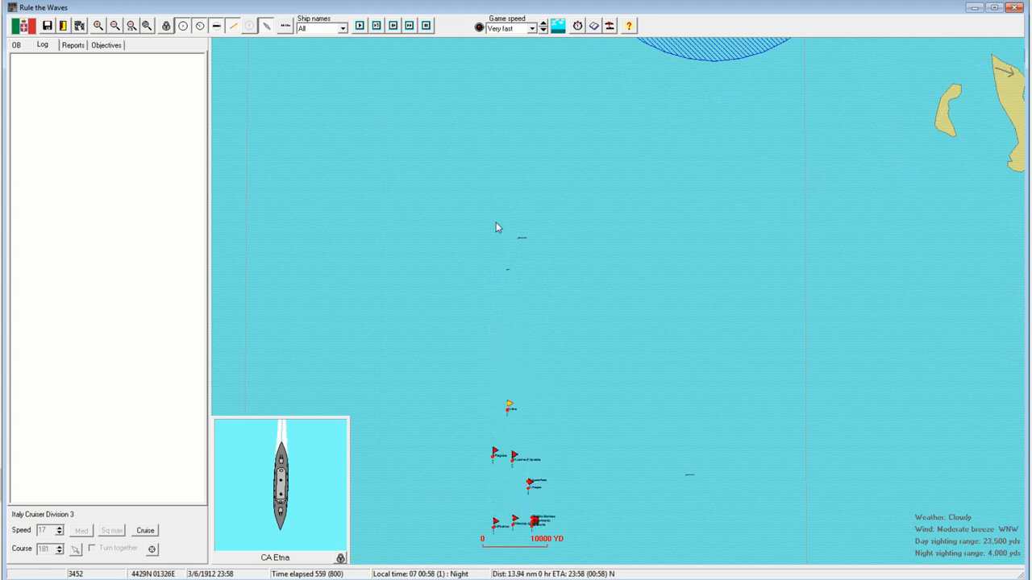
{"action": "scroll", "coordinate": [602, 295], "scroll_direction": "up", "scroll_amount": 1}
{"action": "scroll", "coordinate": [632, 323], "scroll_direction": "down", "scroll_amount": 1}
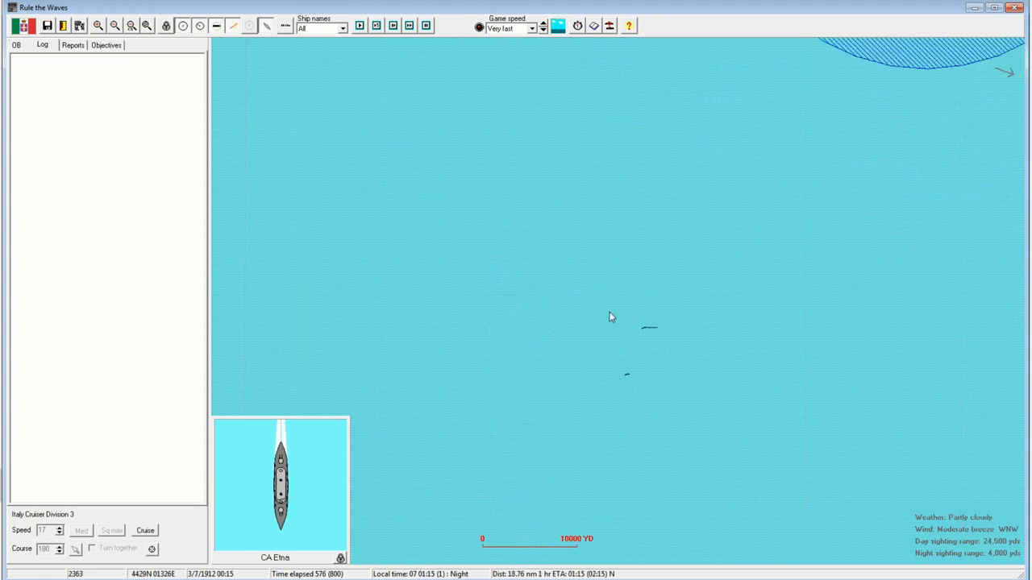
{"action": "scroll", "coordinate": [608, 315], "scroll_direction": "down", "scroll_amount": 1}
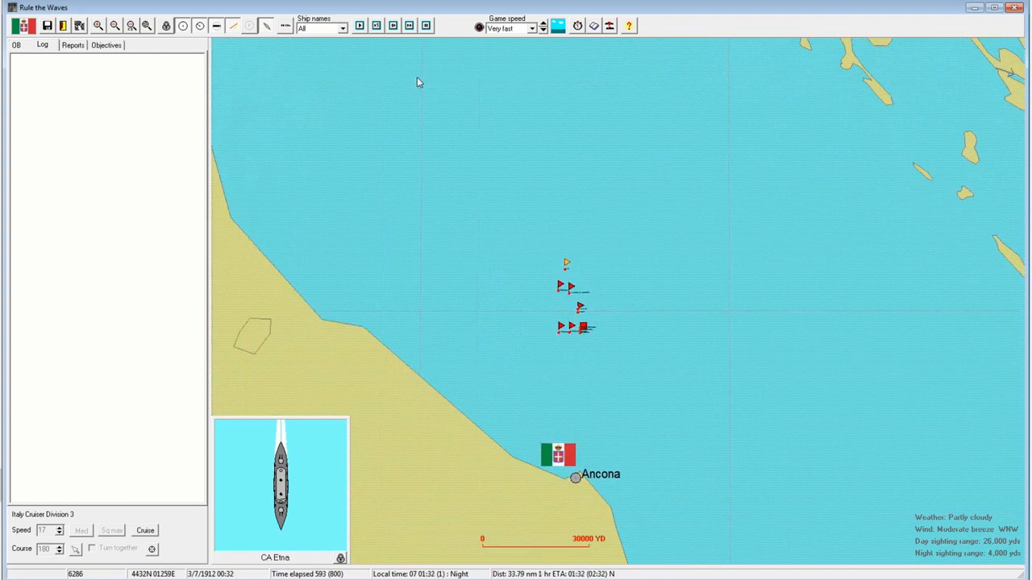
{"action": "scroll", "coordinate": [452, 162], "scroll_direction": "down", "scroll_amount": 1}
{"action": "scroll", "coordinate": [373, 299], "scroll_direction": "up", "scroll_amount": 1}
{"action": "scroll", "coordinate": [538, 342], "scroll_direction": "up", "scroll_amount": 1}
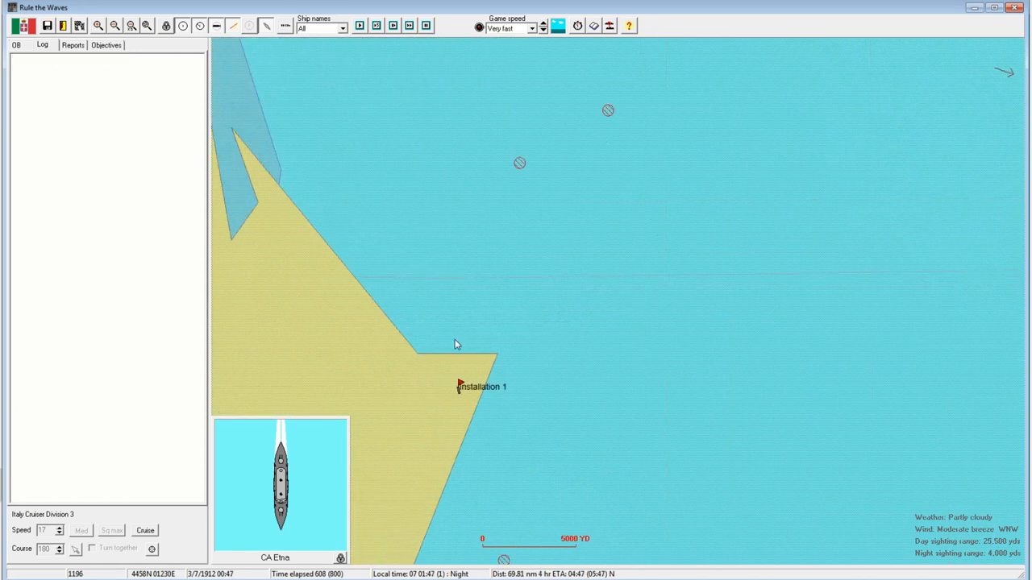
{"action": "double_click", "coordinate": [461, 394]}
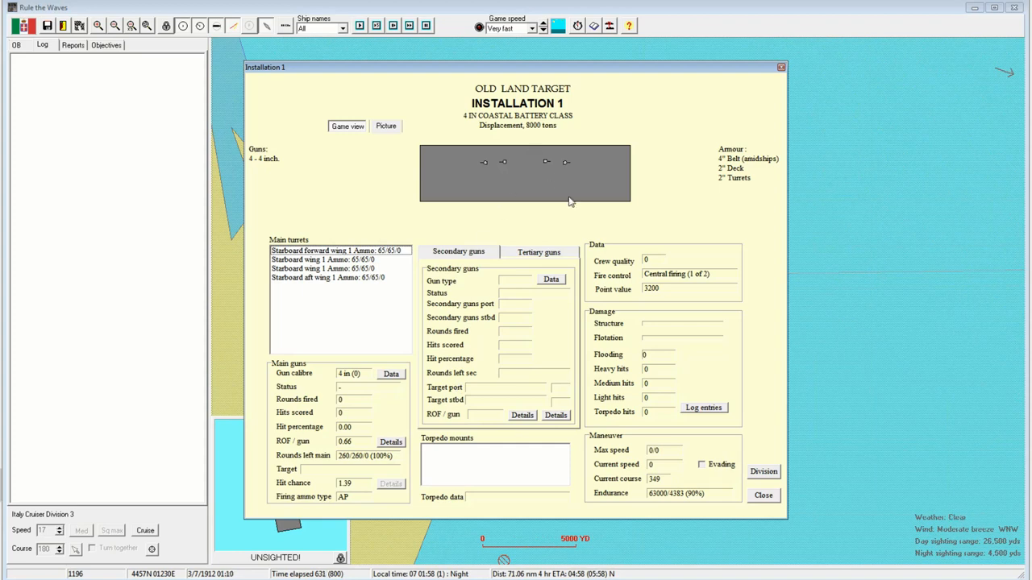
{"action": "scroll", "coordinate": [564, 207], "scroll_direction": "down", "scroll_amount": 1}
{"action": "scroll", "coordinate": [534, 236], "scroll_direction": "down", "scroll_amount": 1}
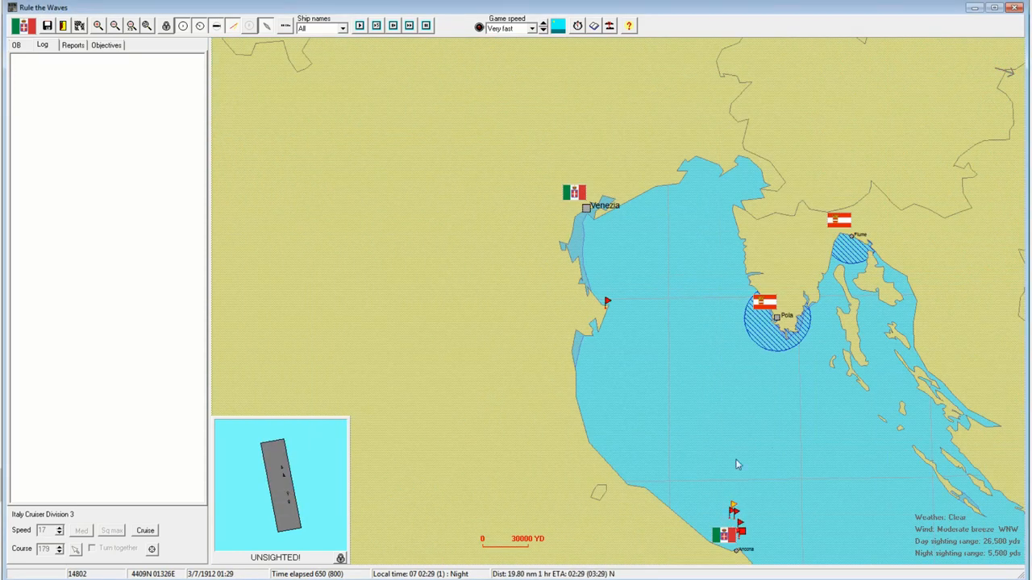
{"action": "left_click", "coordinate": [564, 312]}
{"action": "scroll", "coordinate": [596, 295], "scroll_direction": "up", "scroll_amount": 1}
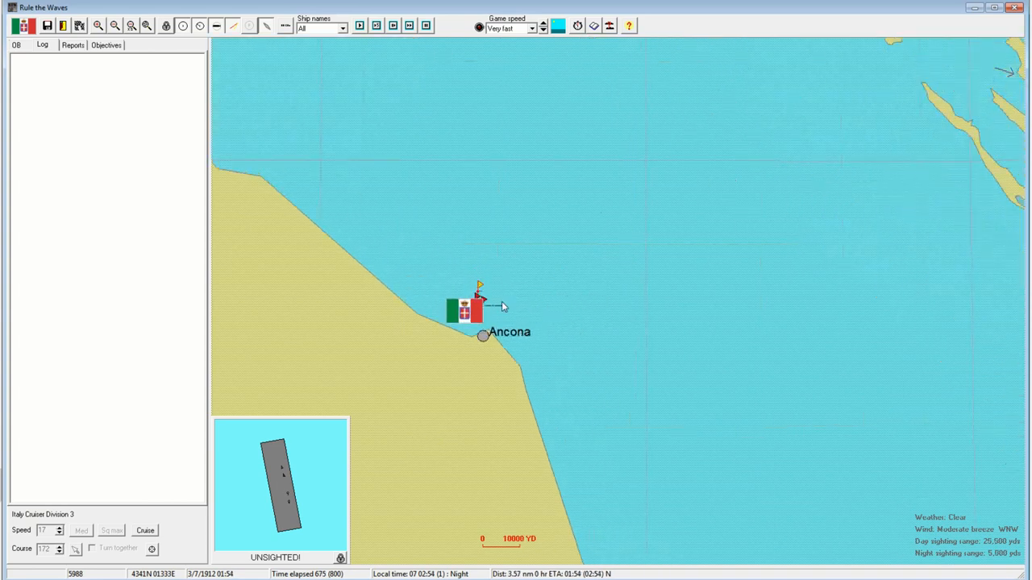
{"action": "scroll", "coordinate": [532, 306], "scroll_direction": "down", "scroll_amount": 1}
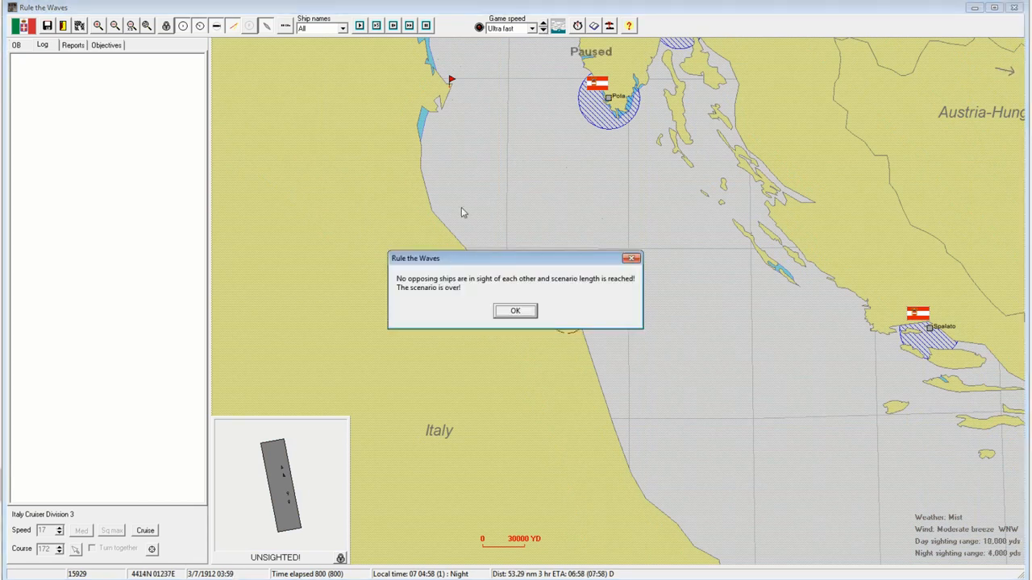
- Acknowledge the scenario end, review the results, and leave the scenario for the campaign
{"action": "left_click", "coordinate": [516, 312]}
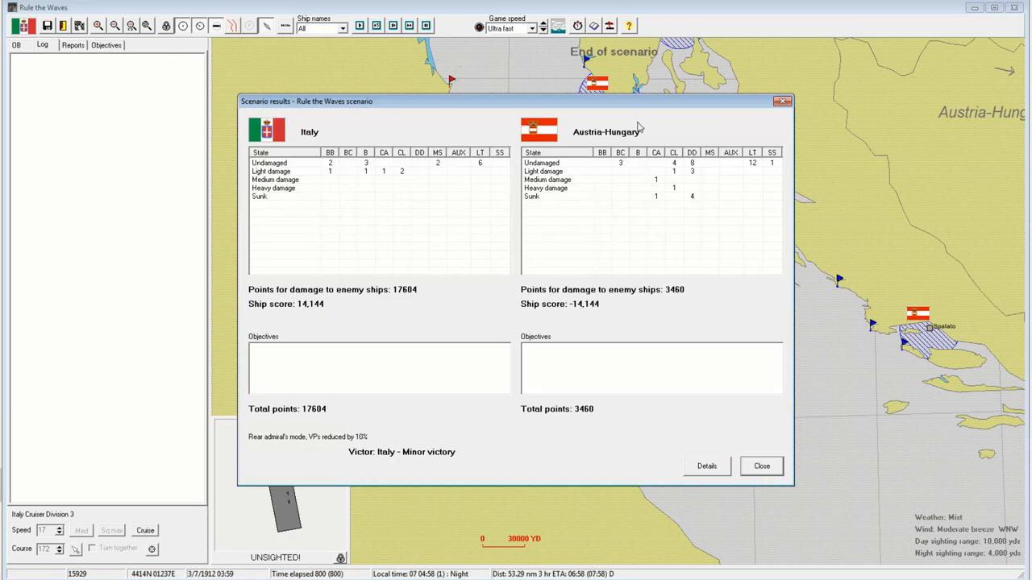
{"action": "left_click_drag", "start_coordinate": [624, 107], "coordinate": [592, 167]}
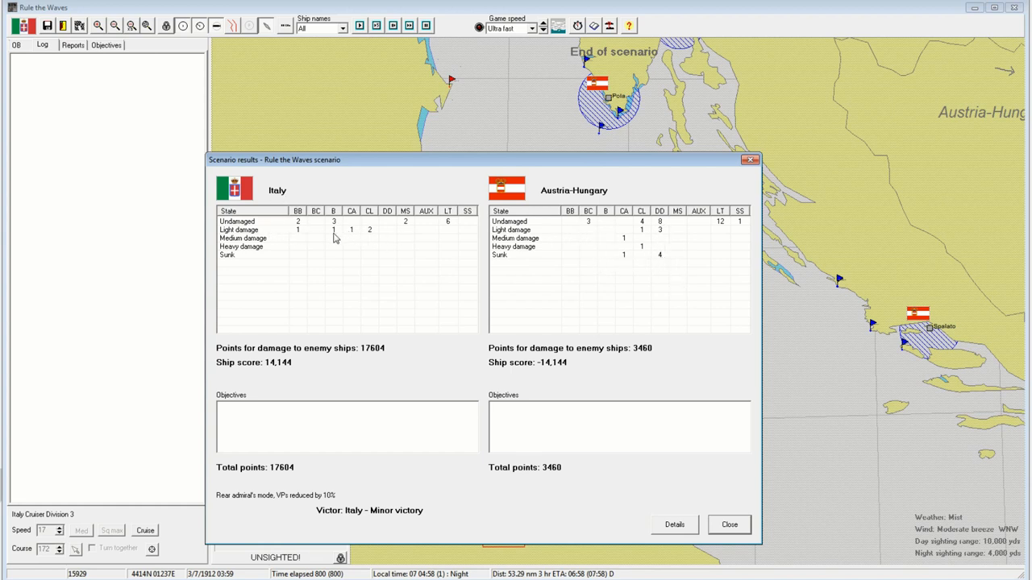
{"action": "left_click", "coordinate": [730, 525]}
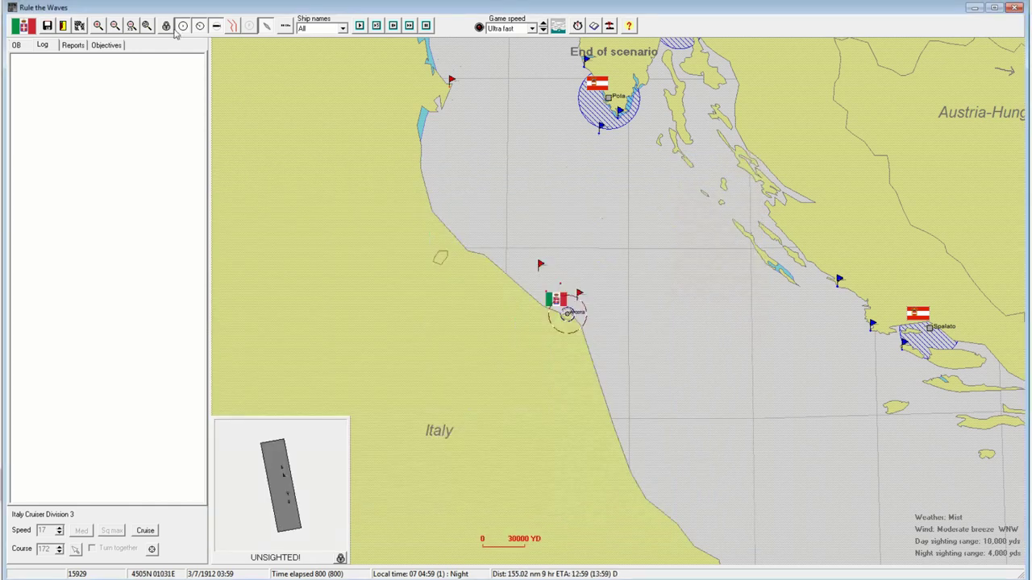
{"action": "left_click", "coordinate": [64, 26]}
{"action": "left_click", "coordinate": [495, 315]}
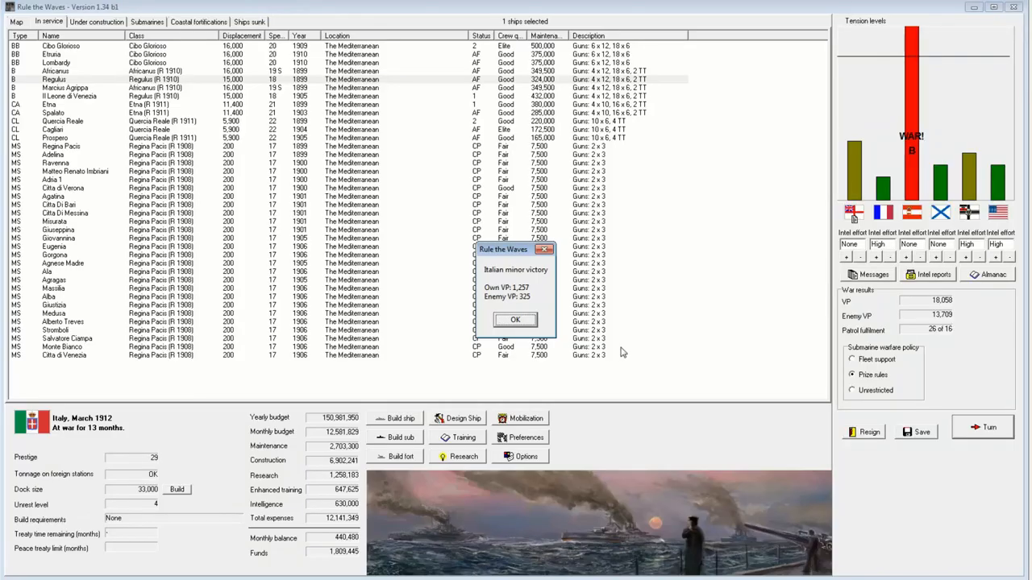
- Close the minor-victory and turn messages and advance the campaign to April 1912
{"action": "left_click", "coordinate": [515, 321]}
{"action": "left_click", "coordinate": [706, 390]}
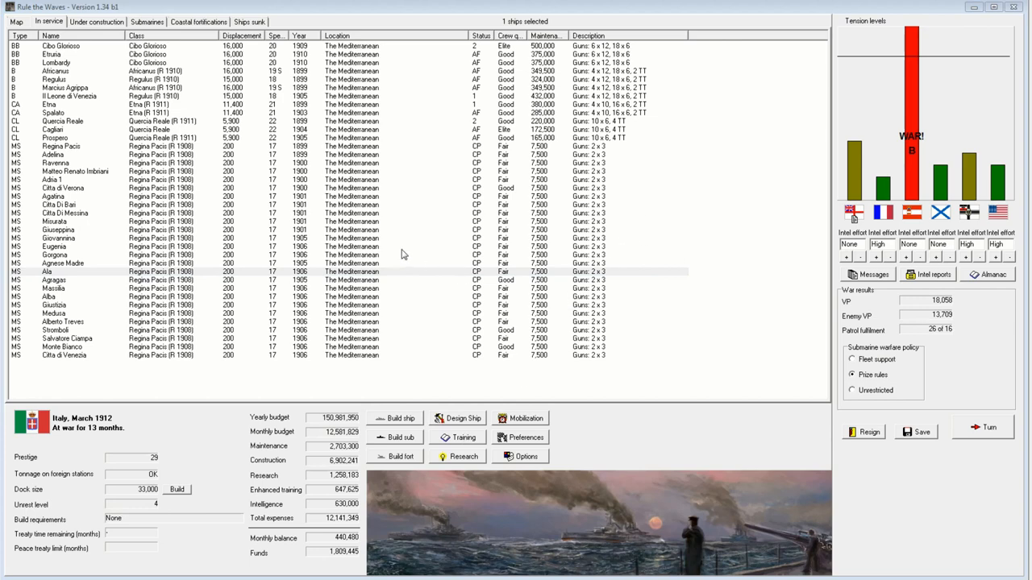
{"action": "left_click", "coordinate": [337, 123]}
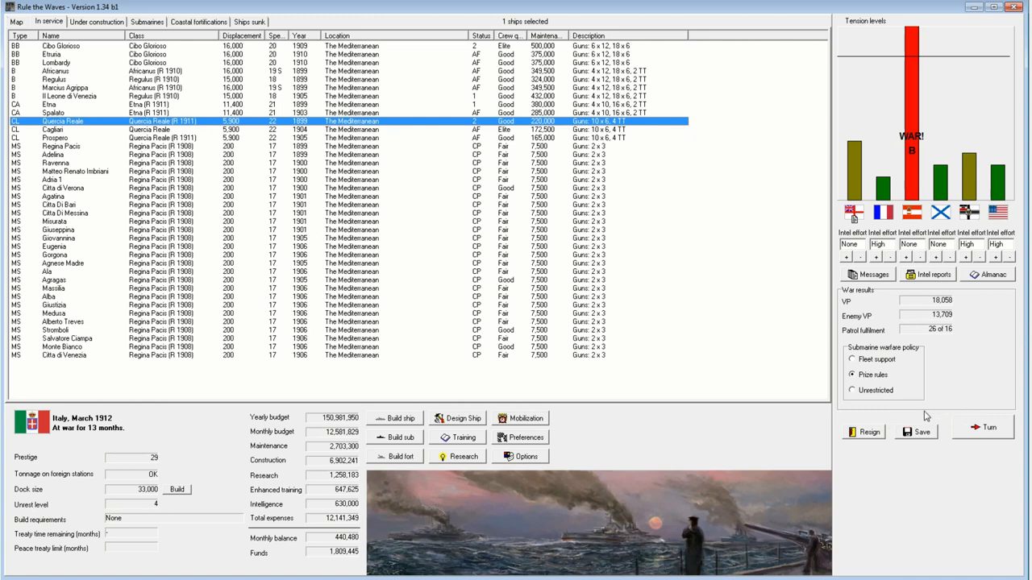
{"action": "left_click", "coordinate": [985, 427]}
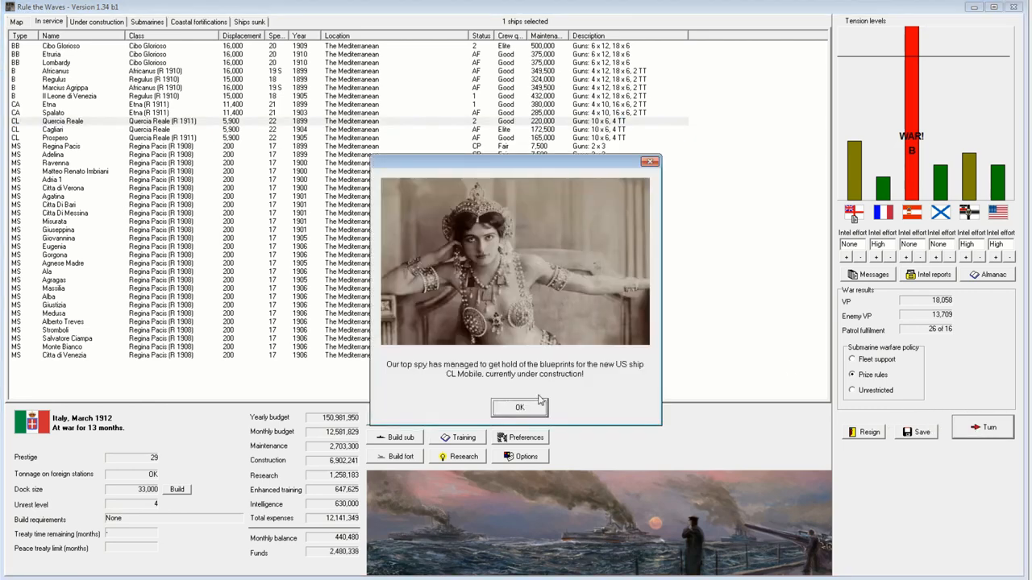
- OK through the spy, research, Admiral Spaun, Achilles, Vulcan and Conte Stürmer reports
{"action": "left_click", "coordinate": [537, 407]}
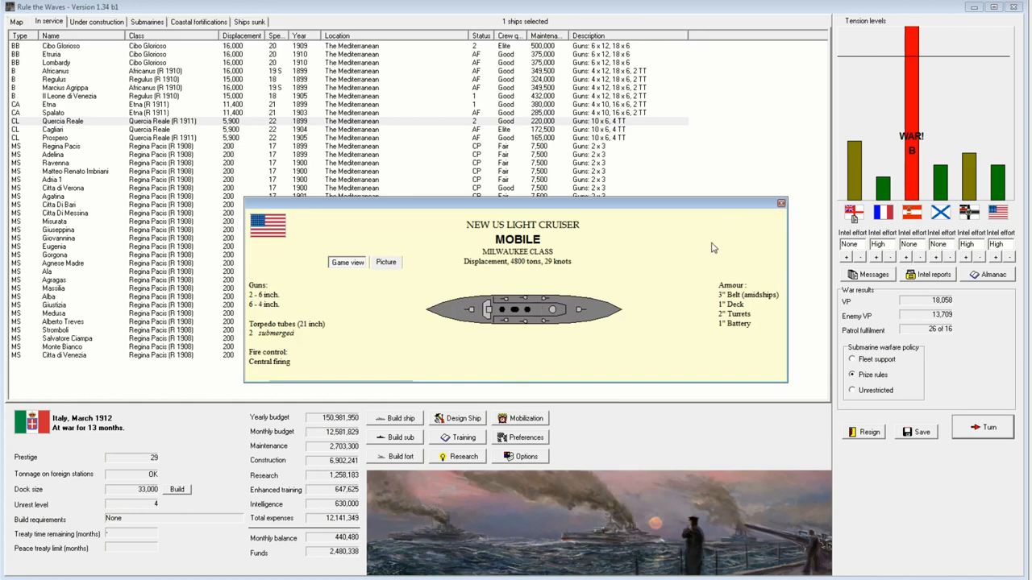
{"action": "left_click", "coordinate": [781, 208]}
{"action": "left_click", "coordinate": [520, 408]}
{"action": "left_click", "coordinate": [520, 408]}
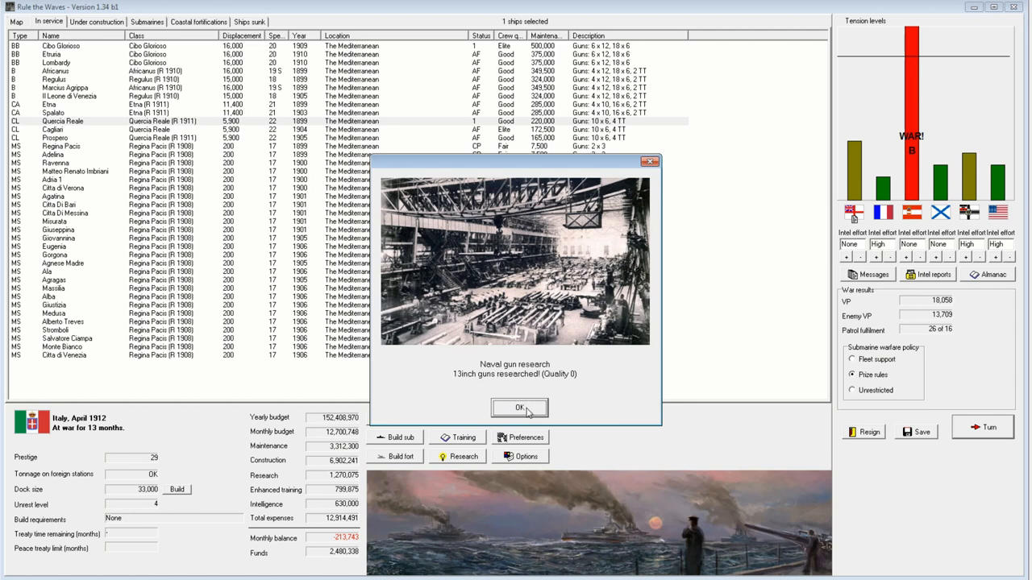
{"action": "left_click", "coordinate": [526, 411]}
{"action": "left_click", "coordinate": [521, 409]}
{"action": "left_click", "coordinate": [521, 410]}
{"action": "left_click", "coordinate": [521, 409]}
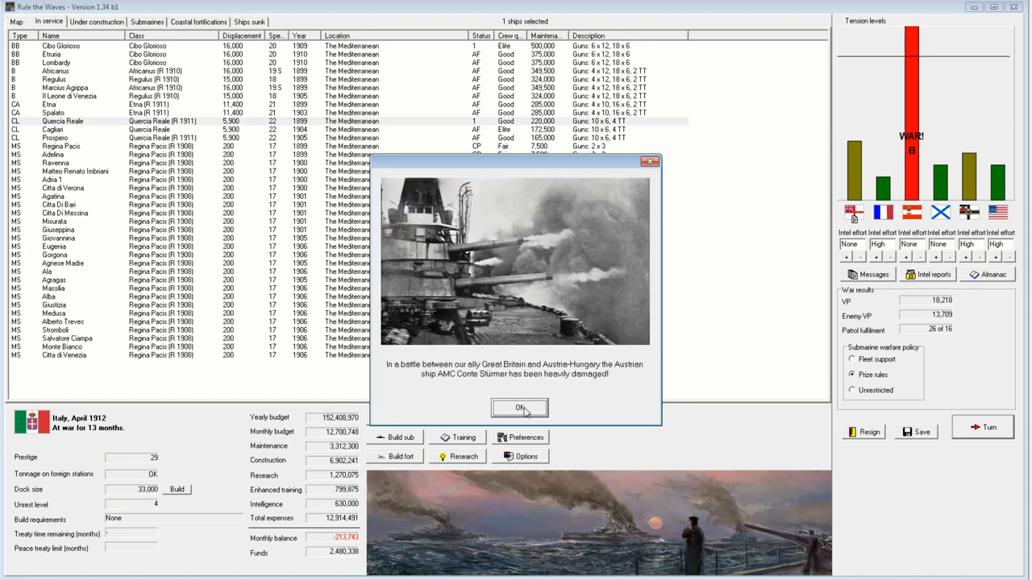
{"action": "left_click", "coordinate": [524, 409]}
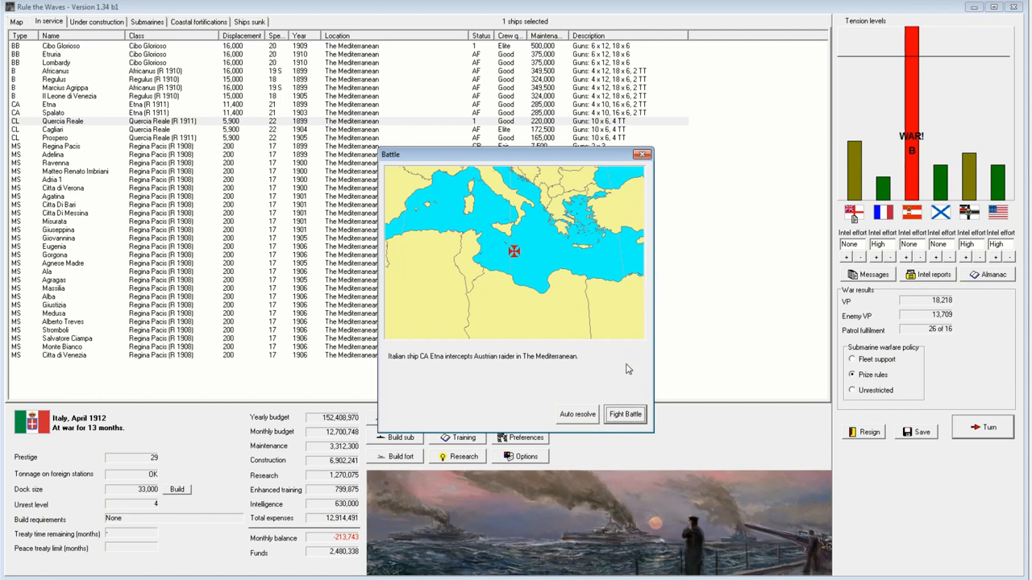
- Fight the raider interception, select CA Etna and run the clock until an unknown ship is sighted
{"action": "left_click", "coordinate": [636, 414]}
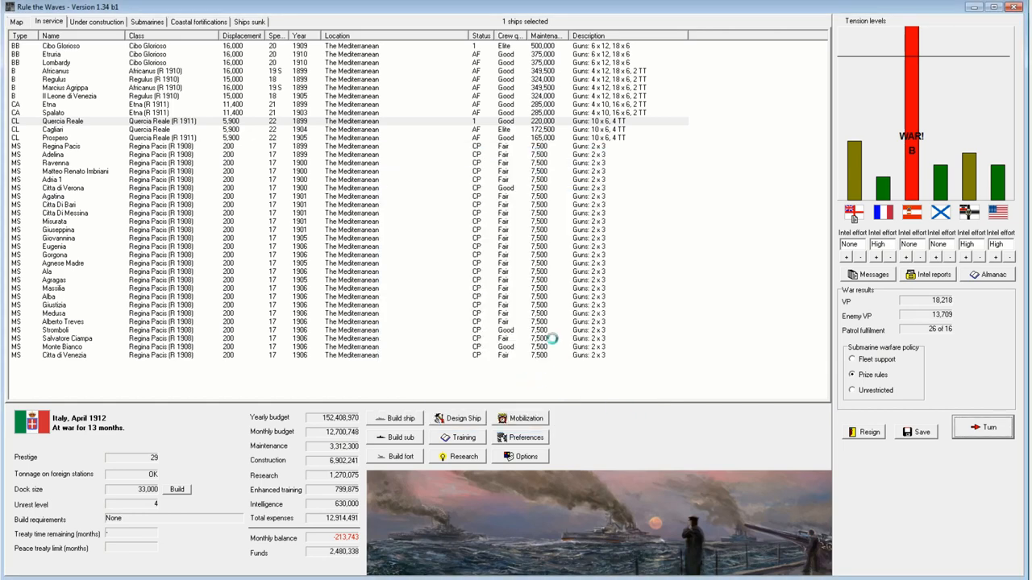
{"action": "scroll", "coordinate": [626, 350], "scroll_direction": "up", "scroll_amount": 3}
{"action": "scroll", "coordinate": [620, 307], "scroll_direction": "up", "scroll_amount": 1}
{"action": "scroll", "coordinate": [617, 307], "scroll_direction": "up", "scroll_amount": 1}
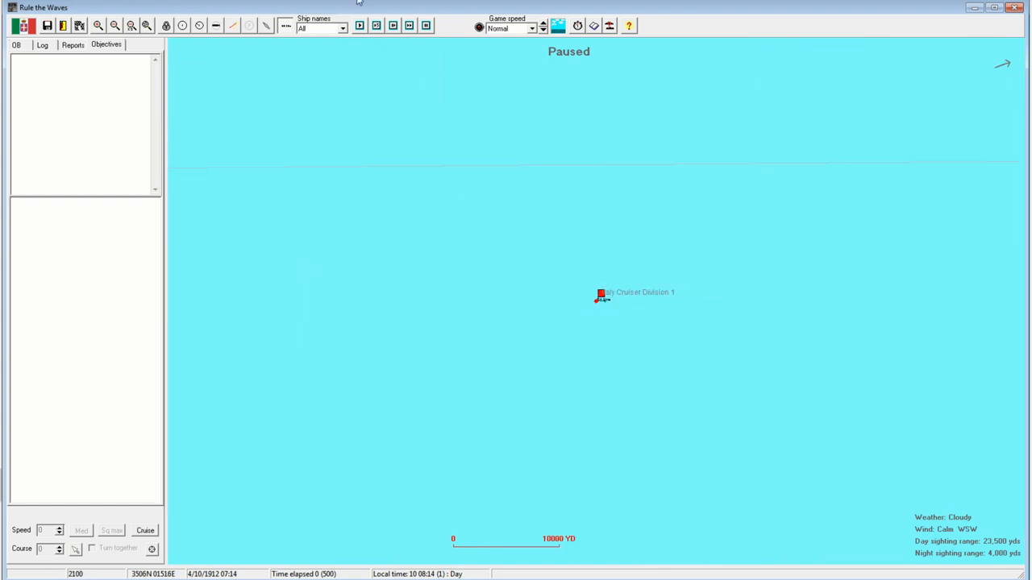
{"action": "left_click", "coordinate": [183, 27]}
{"action": "left_click", "coordinate": [266, 27]}
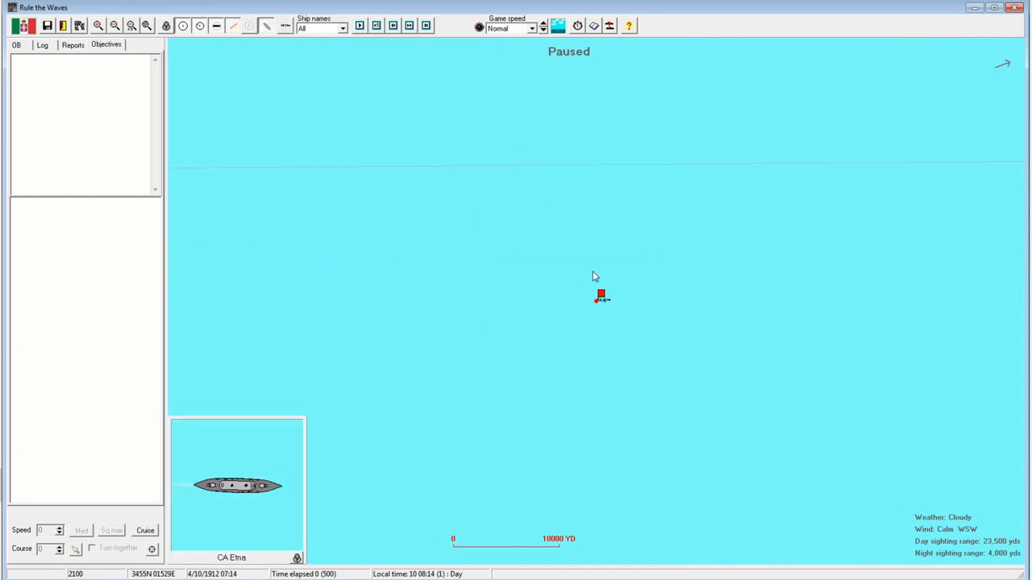
{"action": "left_click", "coordinate": [601, 298]}
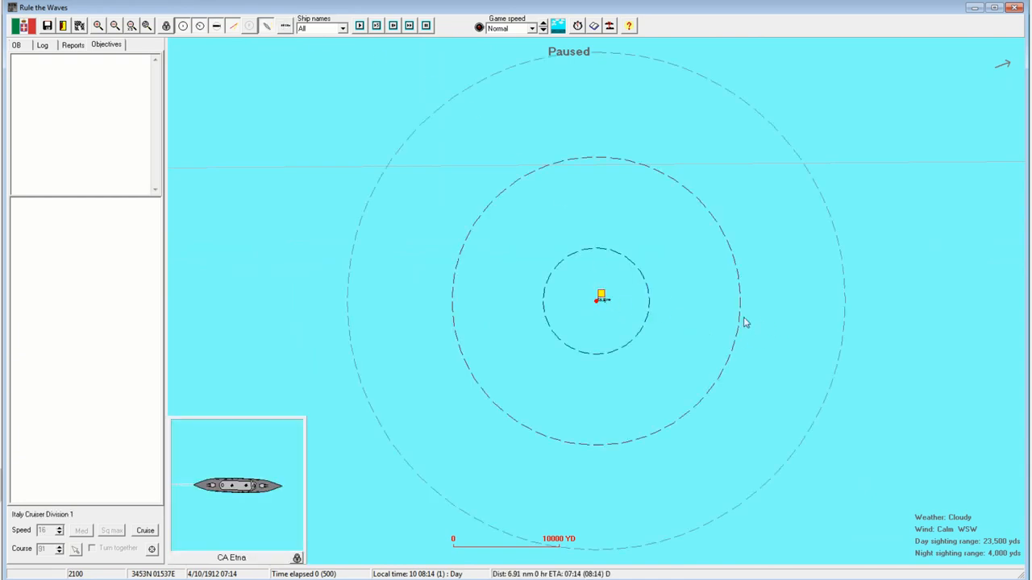
{"action": "scroll", "coordinate": [701, 320], "scroll_direction": "down", "scroll_amount": 1}
{"action": "scroll", "coordinate": [670, 322], "scroll_direction": "up", "scroll_amount": 2}
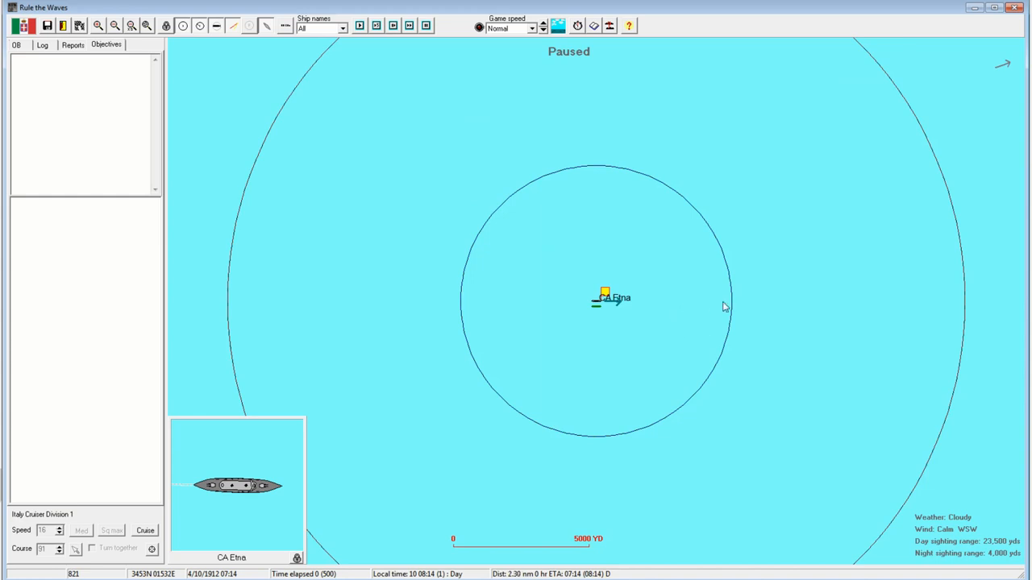
{"action": "scroll", "coordinate": [704, 307], "scroll_direction": "down", "scroll_amount": 1}
{"action": "scroll", "coordinate": [693, 316], "scroll_direction": "down", "scroll_amount": 1}
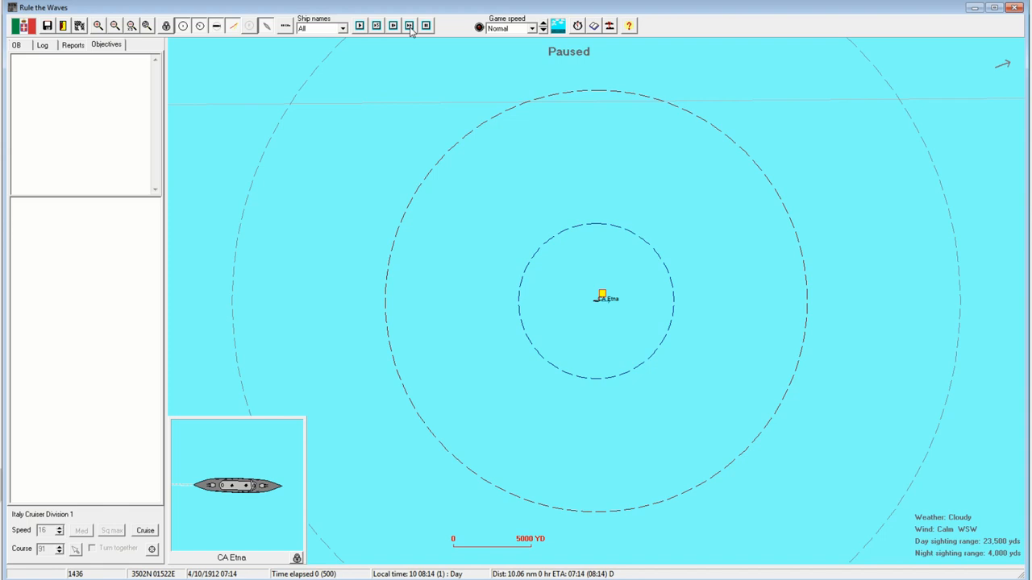
{"action": "left_click", "coordinate": [410, 26]}
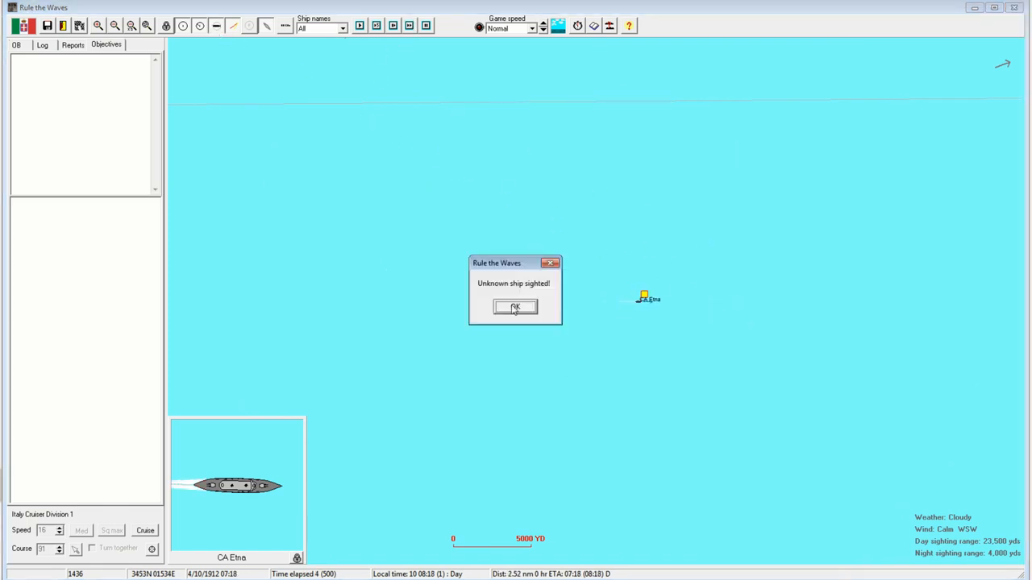
- Send CA Etna north toward the sighting at 21 knots, adjusting to course 37
{"action": "left_click", "coordinate": [514, 308]}
{"action": "scroll", "coordinate": [701, 298], "scroll_direction": "down", "scroll_amount": 1}
{"action": "scroll", "coordinate": [685, 315], "scroll_direction": "down", "scroll_amount": 1}
{"action": "scroll", "coordinate": [661, 298], "scroll_direction": "down", "scroll_amount": 1}
{"action": "scroll", "coordinate": [654, 292], "scroll_direction": "down", "scroll_amount": 2}
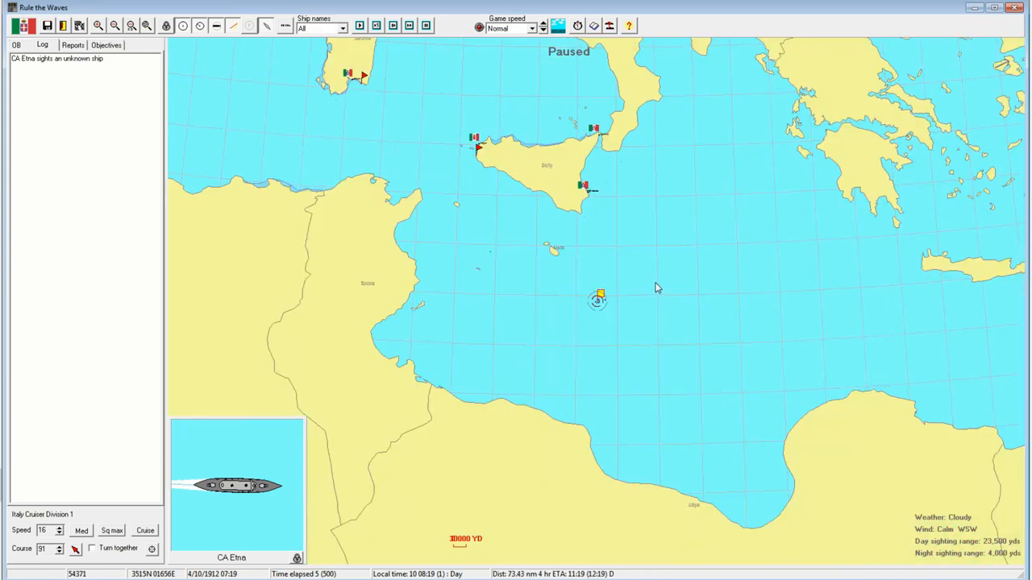
{"action": "scroll", "coordinate": [649, 161], "scroll_direction": "up", "scroll_amount": 1}
{"action": "scroll", "coordinate": [613, 149], "scroll_direction": "up", "scroll_amount": 1}
{"action": "left_click", "coordinate": [596, 87]}
{"action": "scroll", "coordinate": [685, 226], "scroll_direction": "up", "scroll_amount": 1}
{"action": "scroll", "coordinate": [710, 266], "scroll_direction": "up", "scroll_amount": 1}
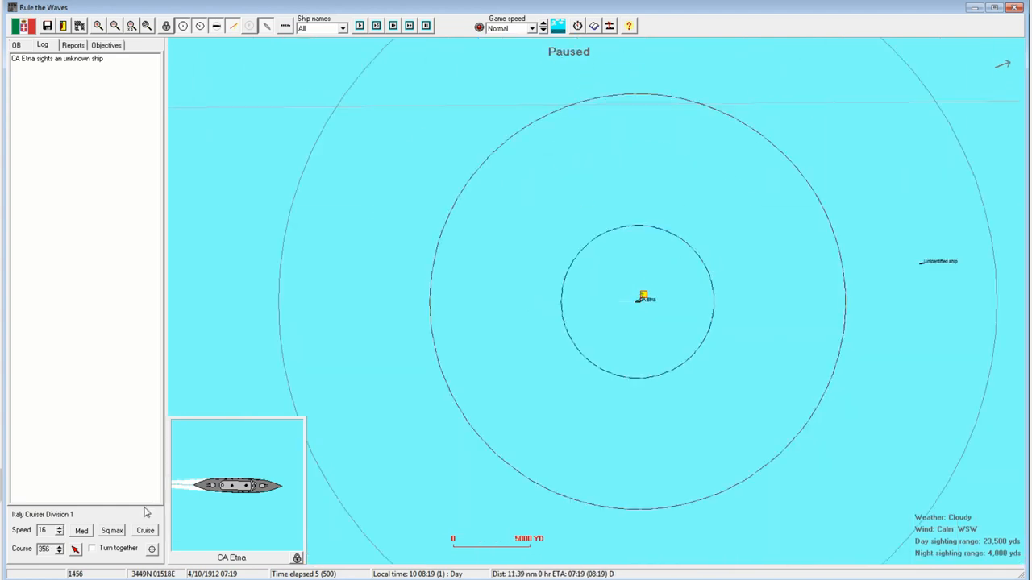
{"action": "left_click", "coordinate": [120, 534]}
{"action": "key", "text": "space"}
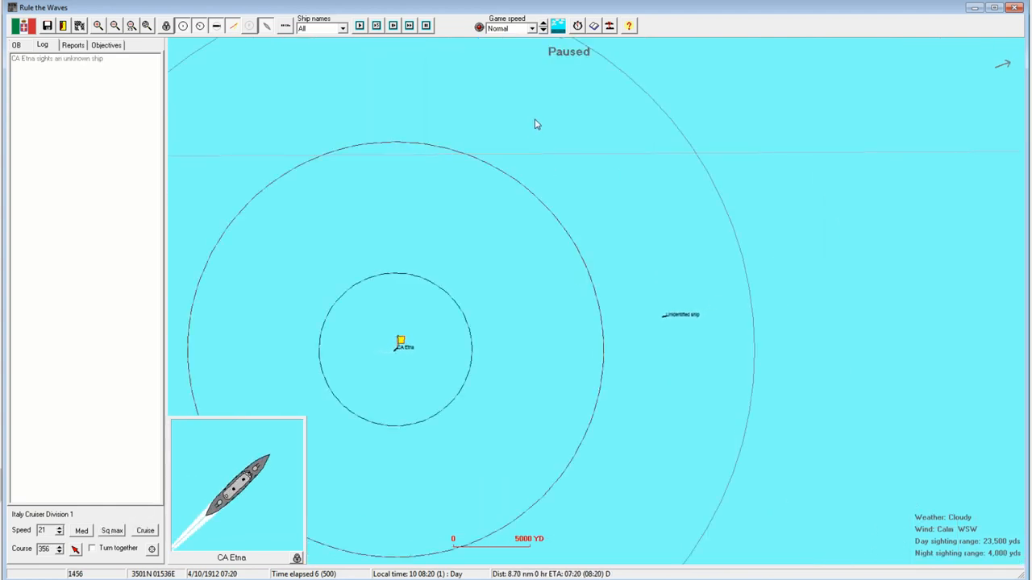
{"action": "left_click", "coordinate": [409, 25]}
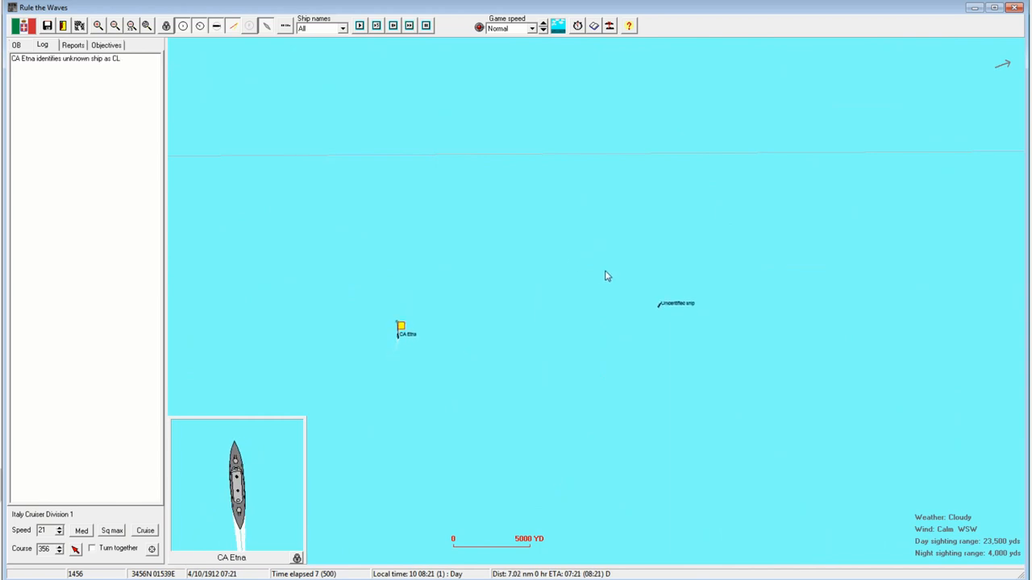
{"action": "left_click", "coordinate": [620, 161]}
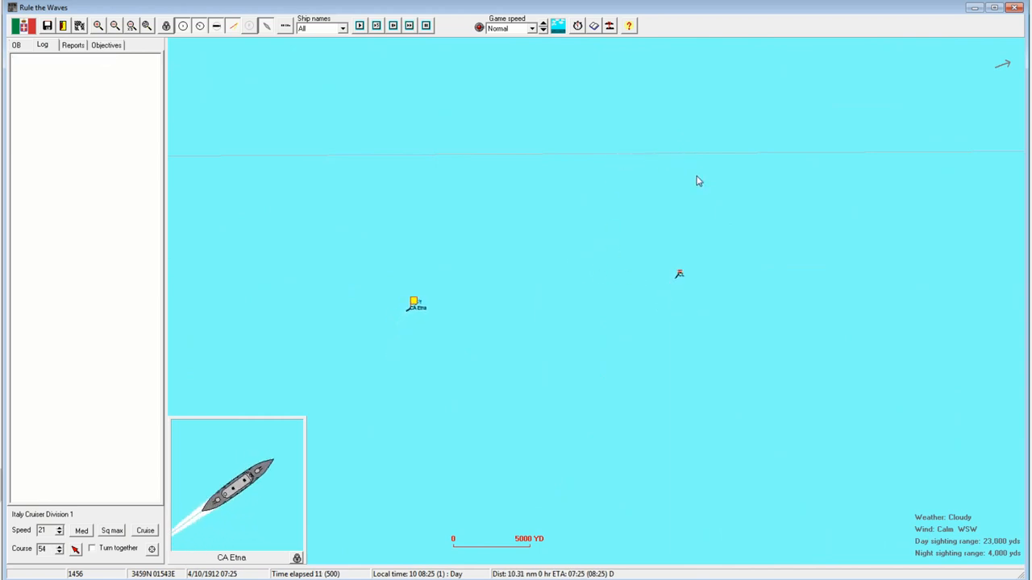
{"action": "left_click_drag", "start_coordinate": [698, 185], "coordinate": [629, 301]}
{"action": "left_click_drag", "start_coordinate": [689, 187], "coordinate": [672, 249]}
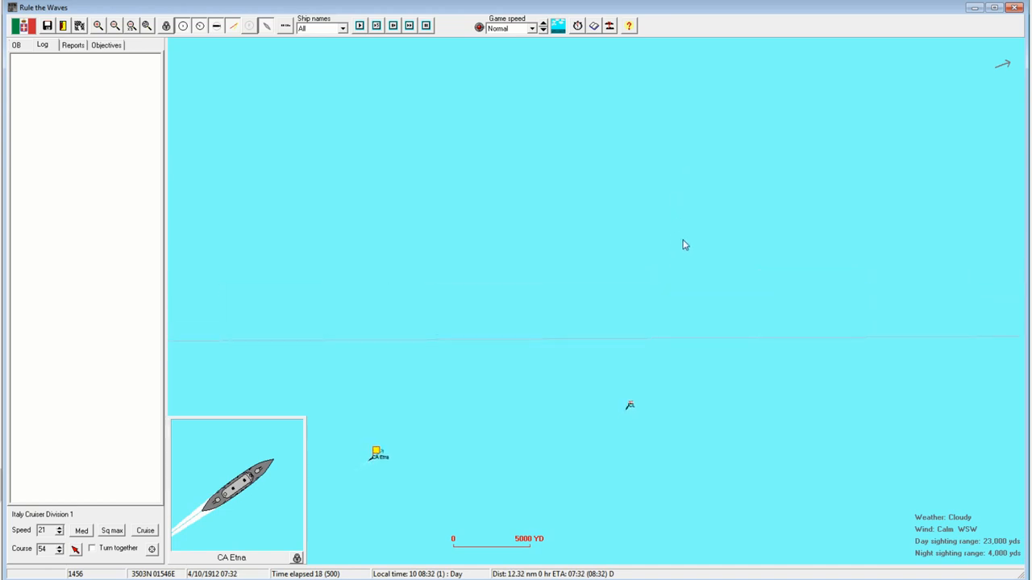
{"action": "left_click", "coordinate": [167, 25]}
{"action": "left_click", "coordinate": [774, 64]}
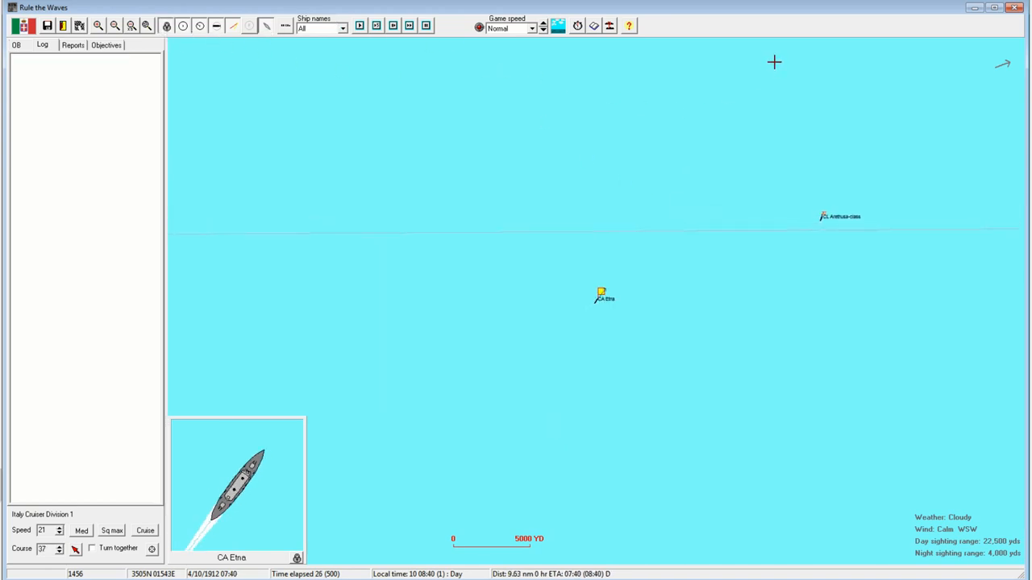
- Speed up the clock, refine Etna's heading, review Cruiser Division 1 orders and the Arethusa-class cruiser
{"action": "left_click", "coordinate": [543, 22]}
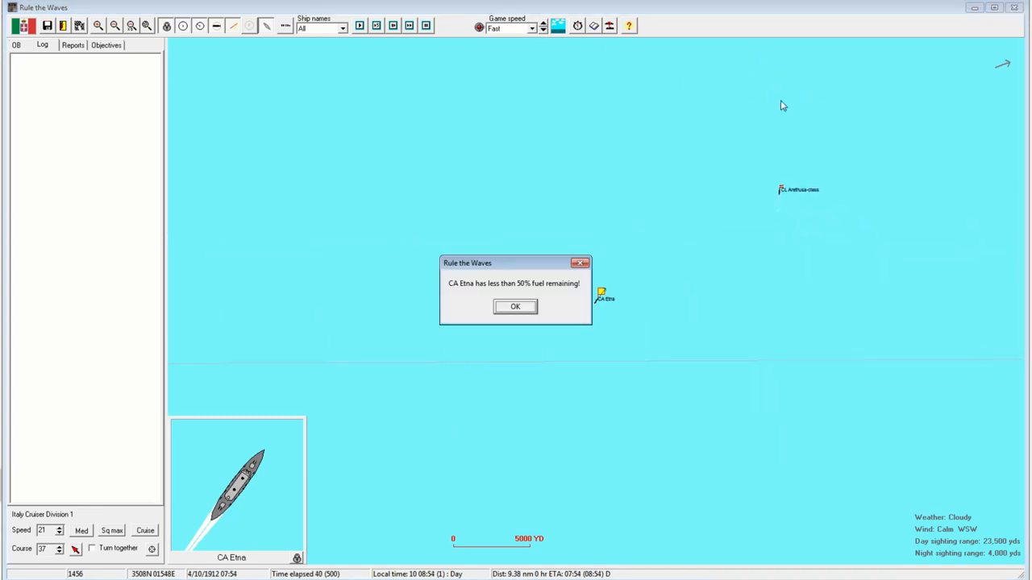
{"action": "key", "text": "Return"}
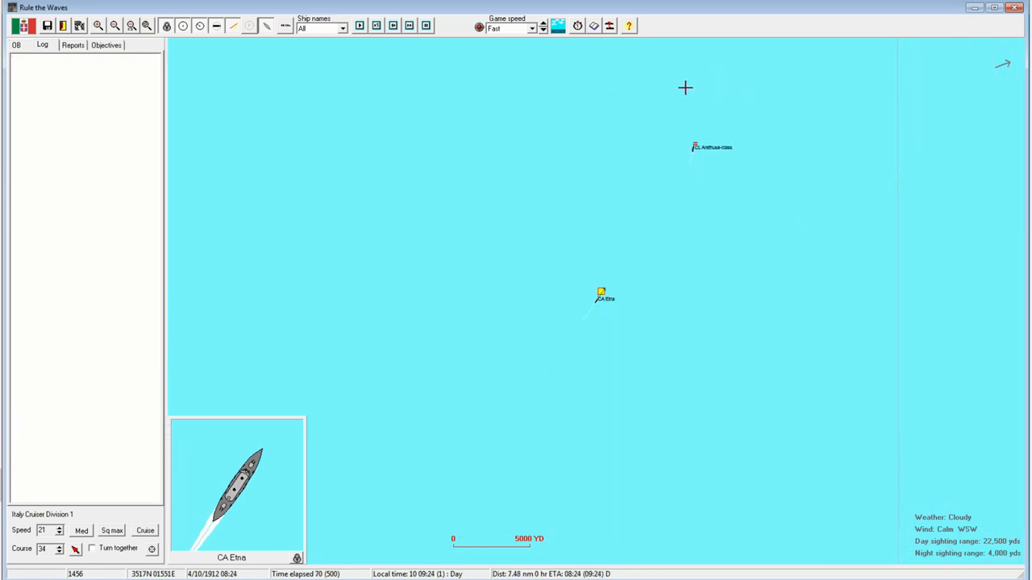
{"action": "left_click", "coordinate": [656, 81]}
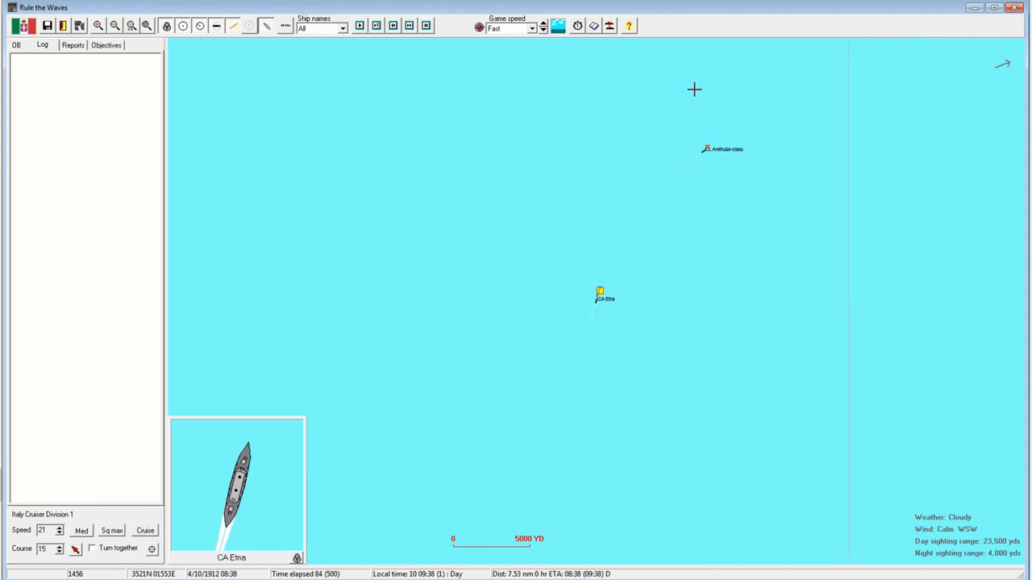
{"action": "left_click", "coordinate": [717, 96]}
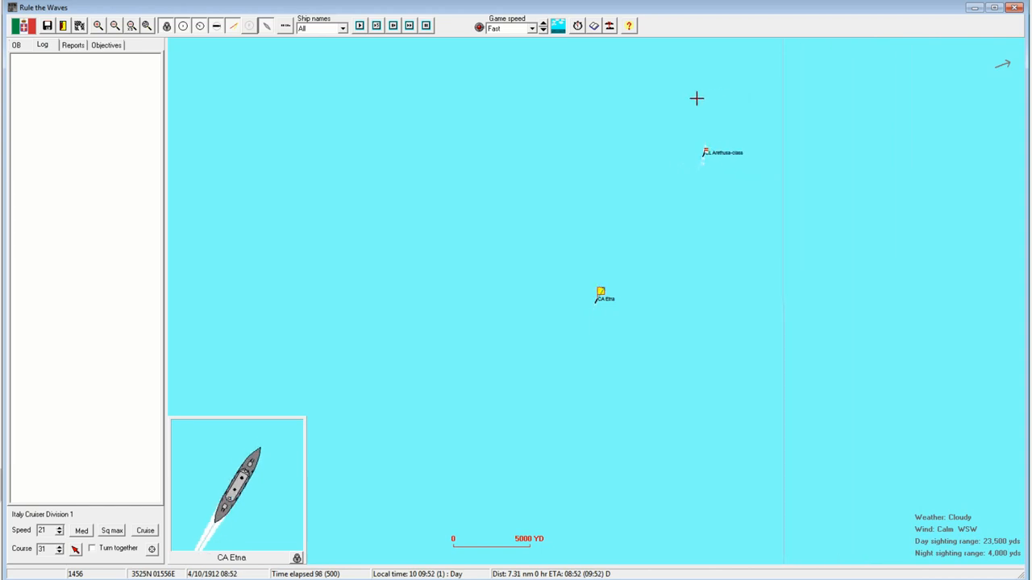
{"action": "double_click", "coordinate": [601, 295]}
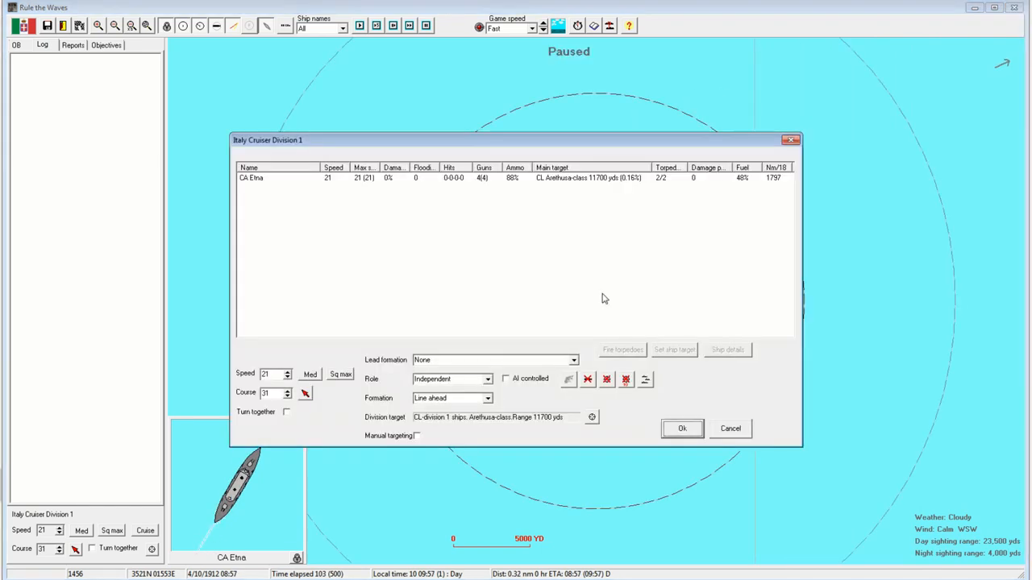
{"action": "left_click", "coordinate": [680, 427]}
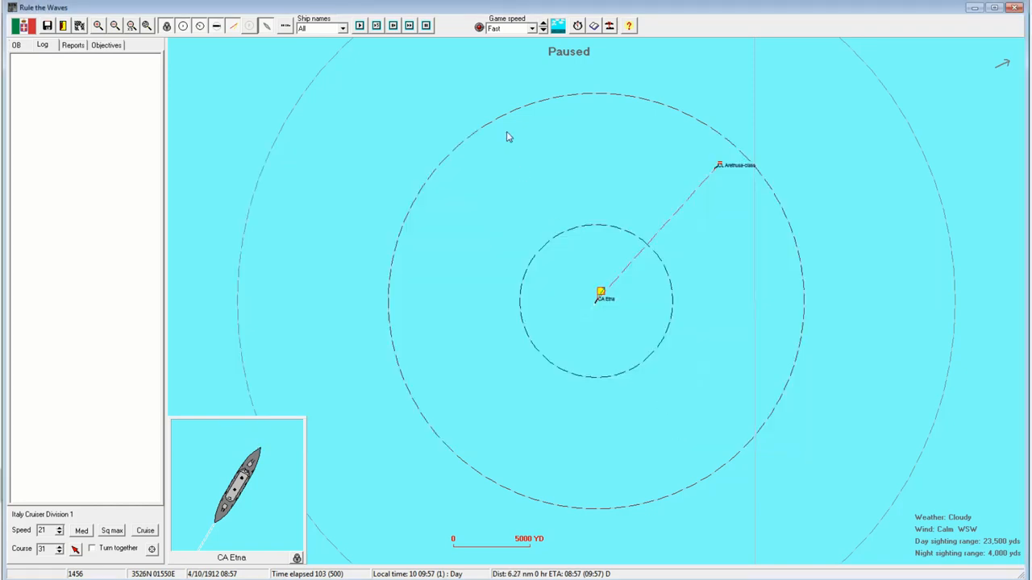
{"action": "left_click", "coordinate": [413, 28]}
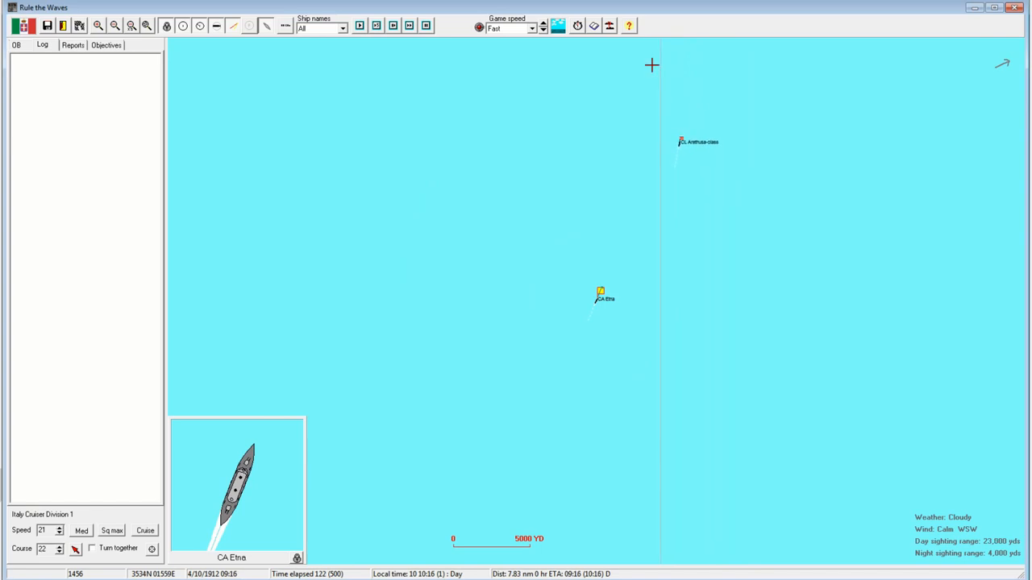
{"action": "left_click", "coordinate": [678, 135]}
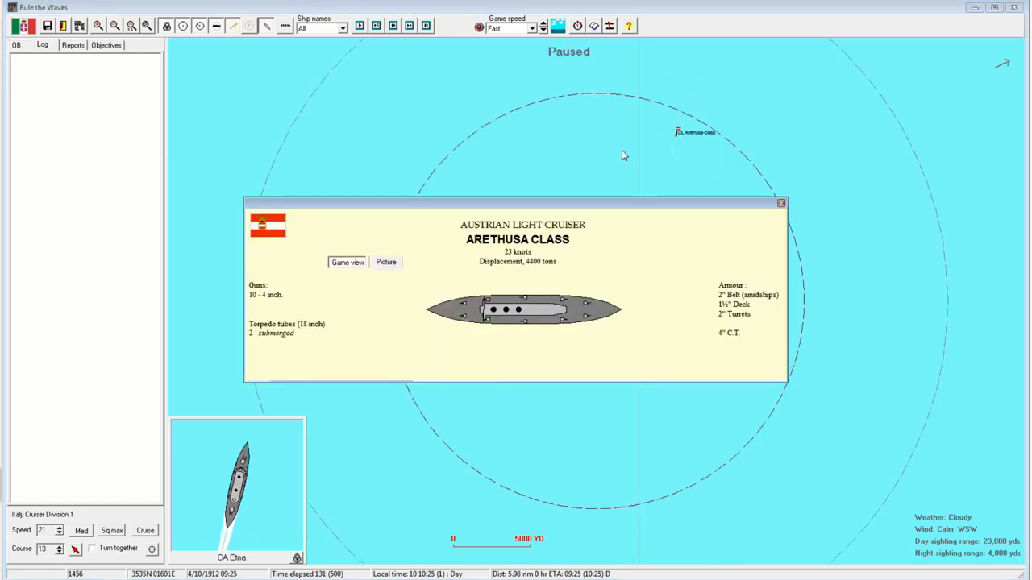
{"action": "left_click", "coordinate": [618, 214]}
- Keep correcting Etna's course toward the contact while resuming the clock at higher speed
{"action": "left_click", "coordinate": [599, 303]}
{"action": "left_click", "coordinate": [755, 240]}
{"action": "scroll", "coordinate": [714, 221], "scroll_direction": "down", "scroll_amount": 1}
{"action": "scroll", "coordinate": [694, 224], "scroll_direction": "down", "scroll_amount": 1}
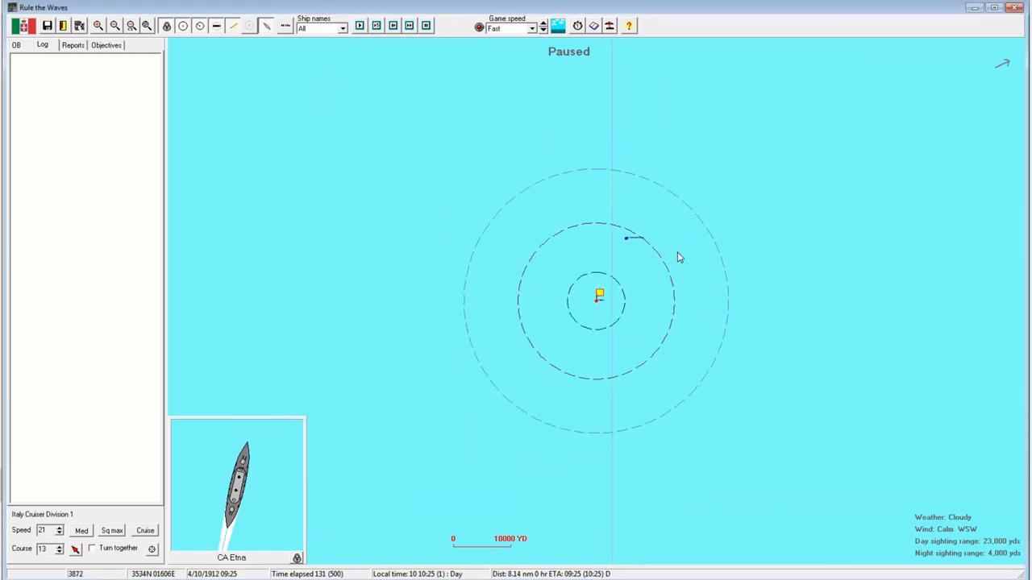
{"action": "scroll", "coordinate": [675, 258], "scroll_direction": "up", "scroll_amount": 1}
{"action": "scroll", "coordinate": [666, 261], "scroll_direction": "up", "scroll_amount": 1}
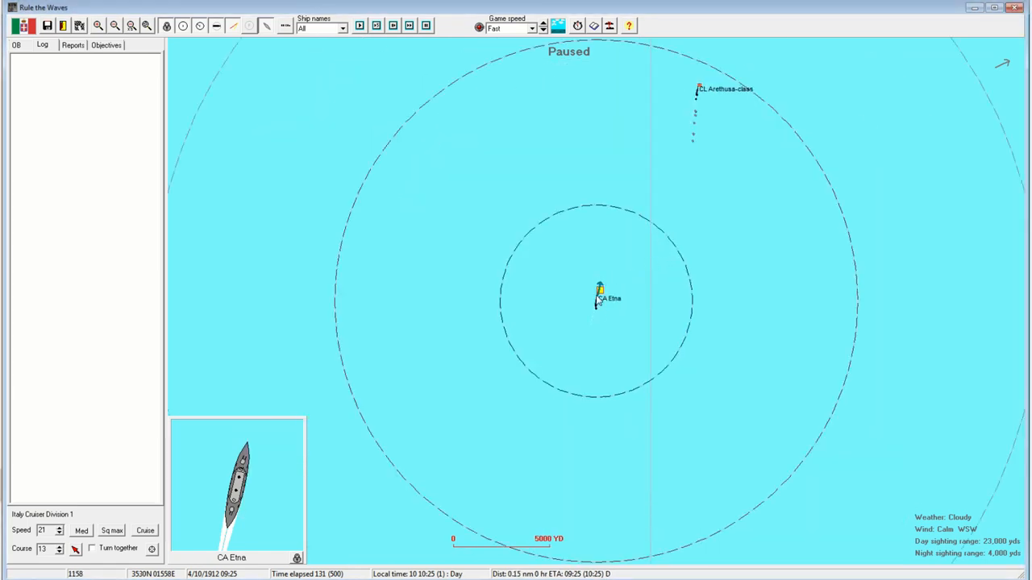
{"action": "left_click", "coordinate": [605, 303]}
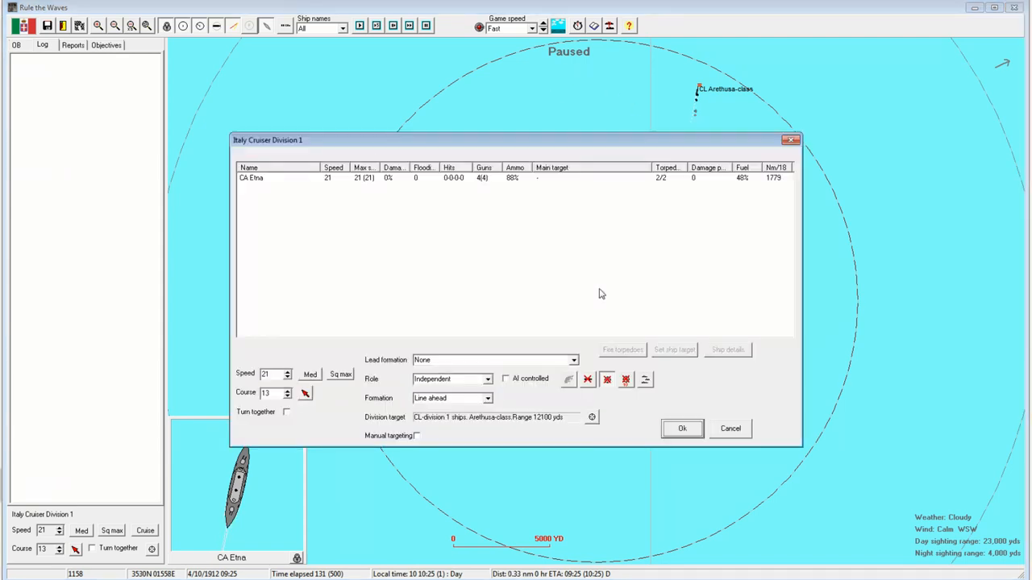
{"action": "left_click", "coordinate": [676, 426]}
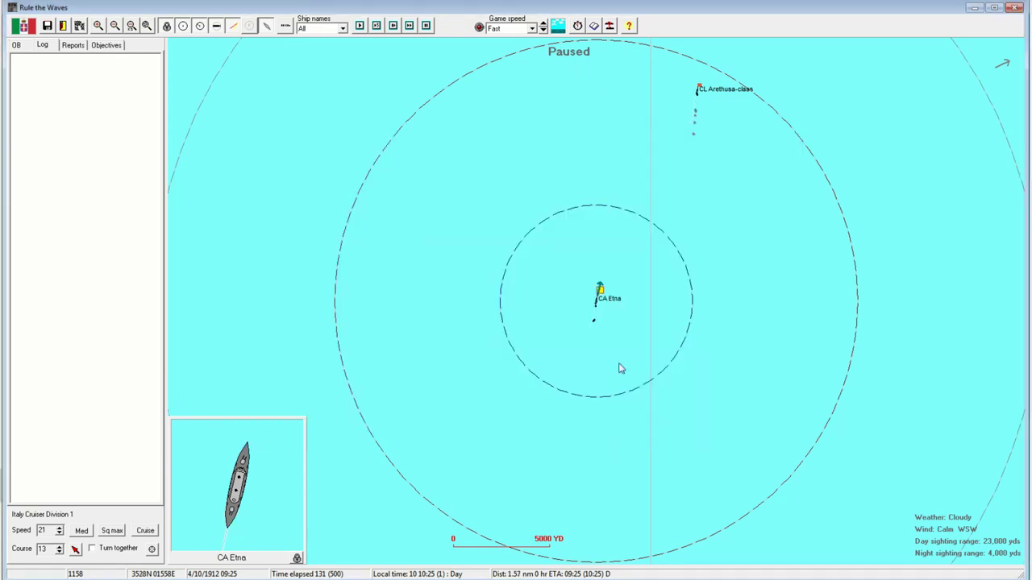
{"action": "left_click", "coordinate": [408, 25]}
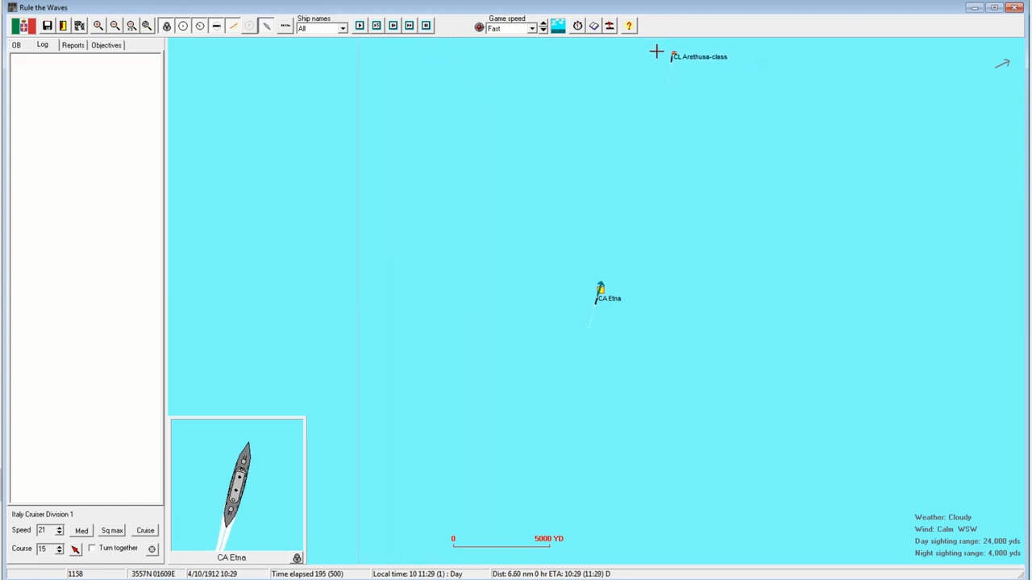
{"action": "scroll", "coordinate": [654, 68], "scroll_direction": "down", "scroll_amount": 1}
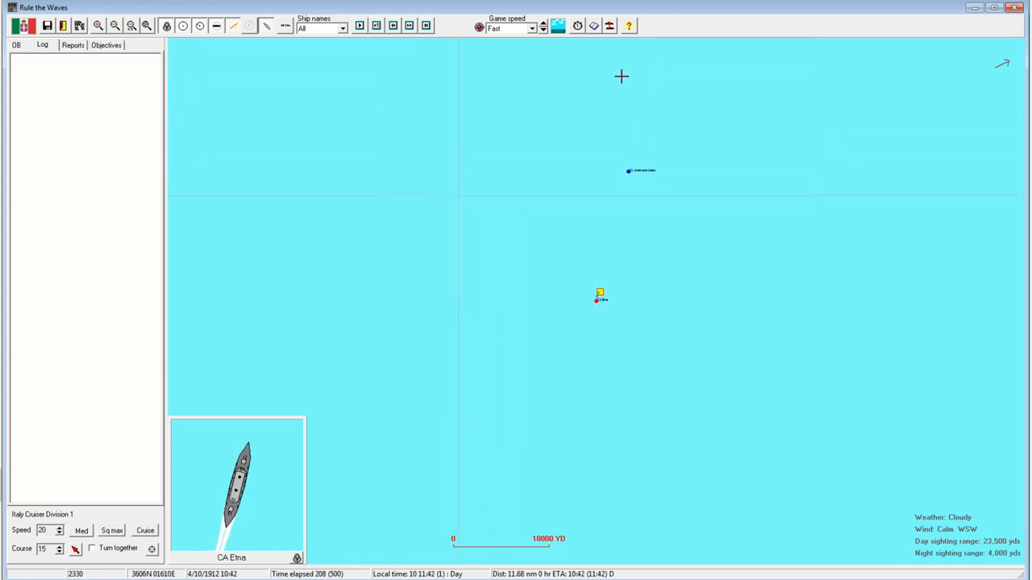
{"action": "left_click", "coordinate": [658, 83]}
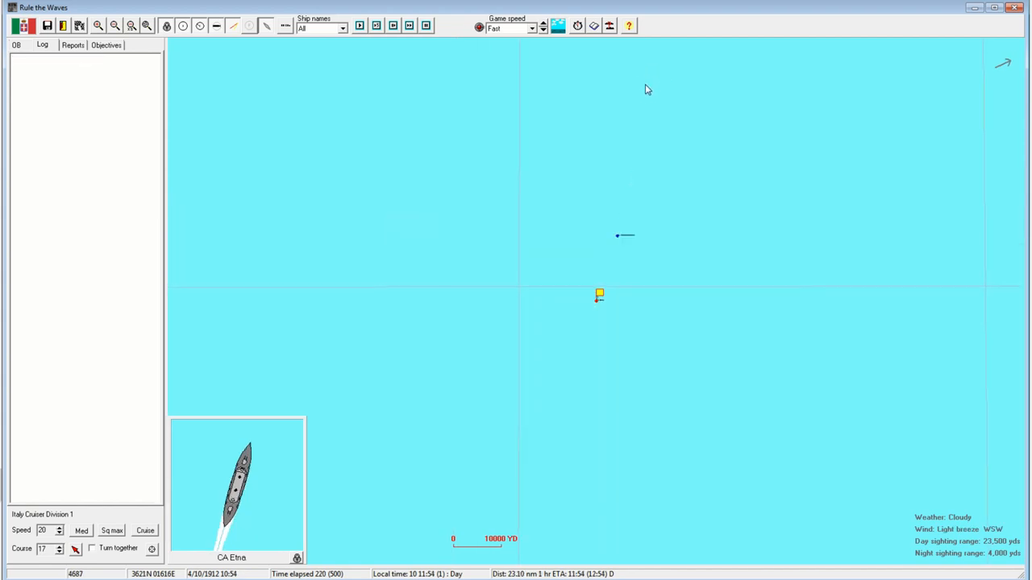
{"action": "scroll", "coordinate": [647, 96], "scroll_direction": "down", "scroll_amount": 2}
{"action": "scroll", "coordinate": [647, 101], "scroll_direction": "down", "scroll_amount": 2}
{"action": "scroll", "coordinate": [649, 101], "scroll_direction": "down", "scroll_amount": 2}
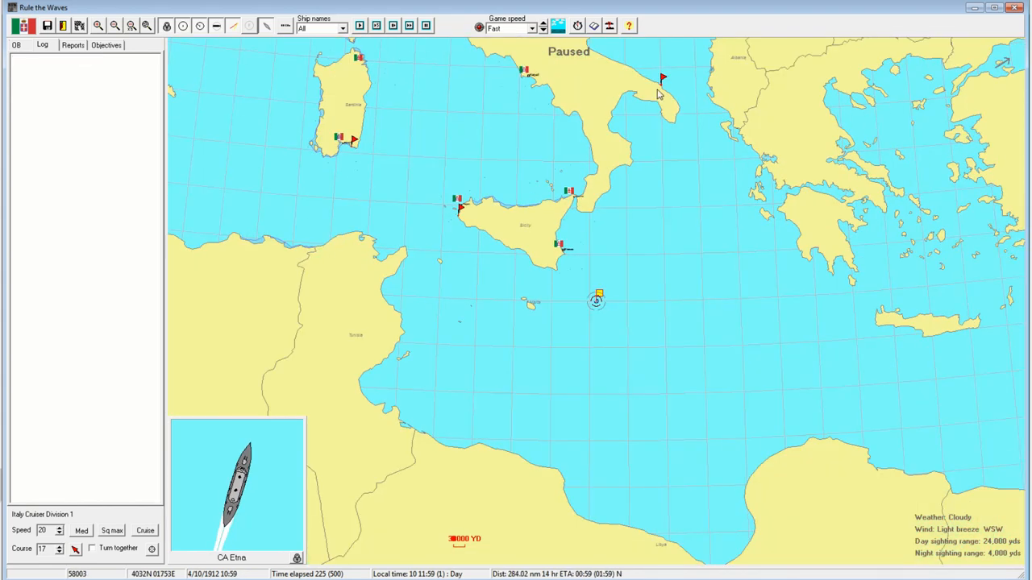
{"action": "scroll", "coordinate": [650, 177], "scroll_direction": "up", "scroll_amount": 2}
{"action": "scroll", "coordinate": [645, 246], "scroll_direction": "up", "scroll_amount": 2}
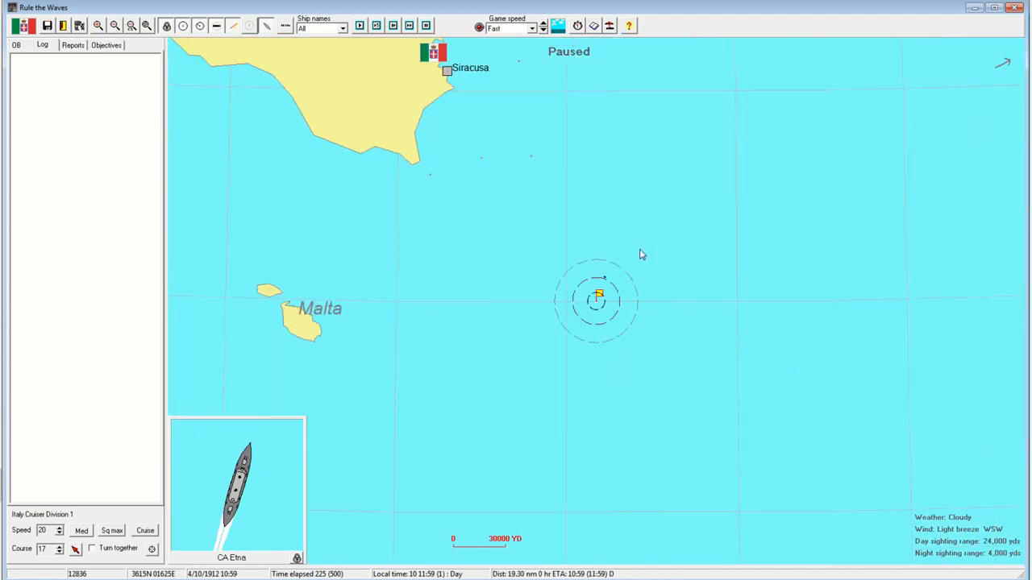
{"action": "scroll", "coordinate": [641, 255], "scroll_direction": "up", "scroll_amount": 2}
{"action": "scroll", "coordinate": [637, 246], "scroll_direction": "up", "scroll_amount": 2}
{"action": "left_click", "coordinate": [409, 25]}
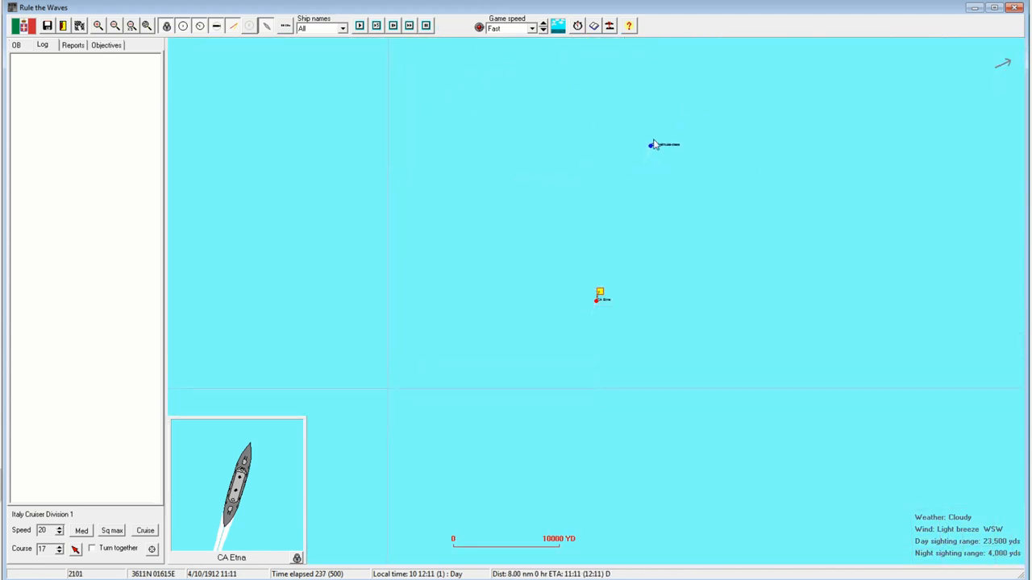
{"action": "left_click", "coordinate": [75, 549]}
{"action": "left_click", "coordinate": [709, 87]}
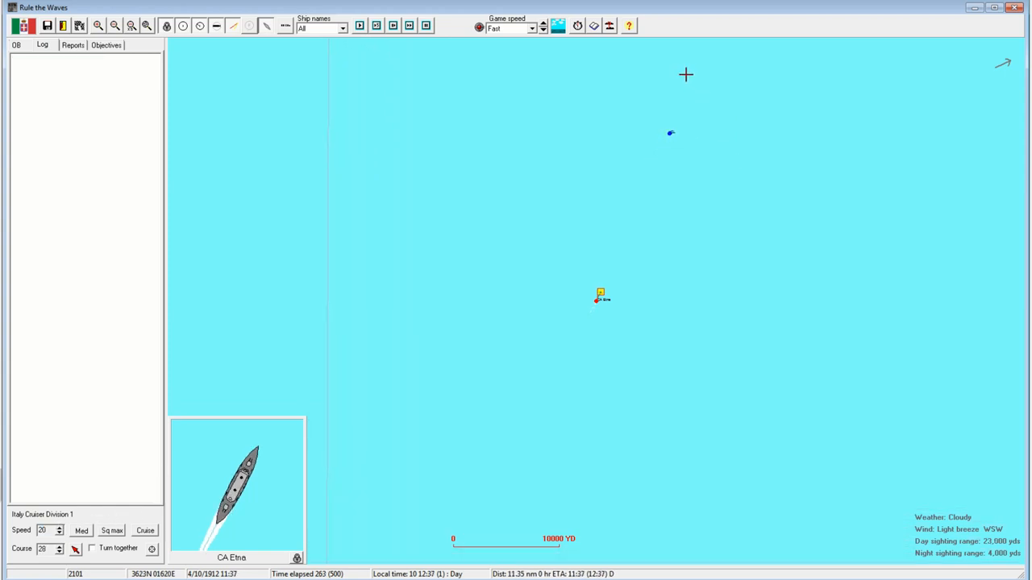
{"action": "left_click", "coordinate": [685, 74]}
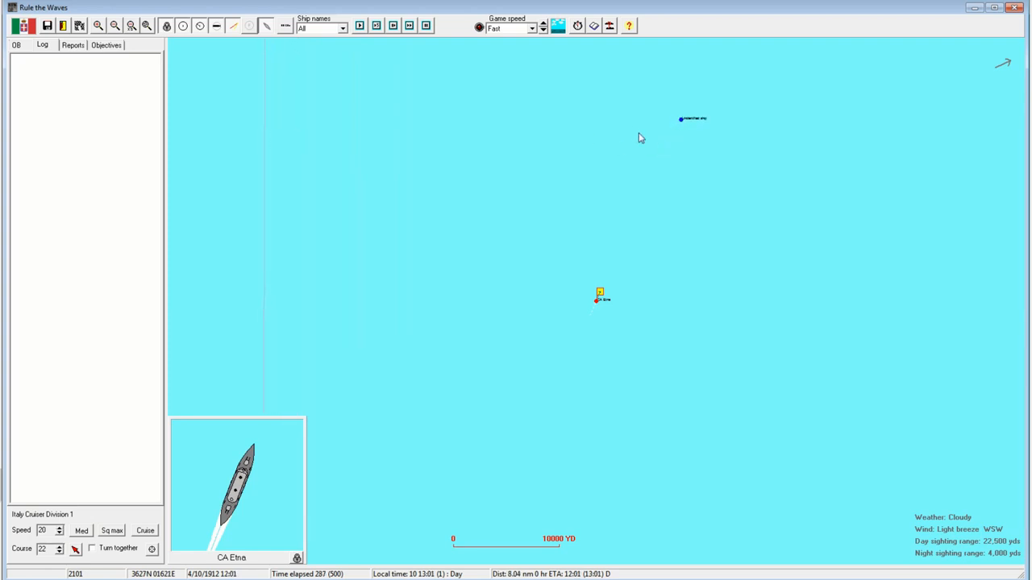
{"action": "left_click", "coordinate": [542, 23]}
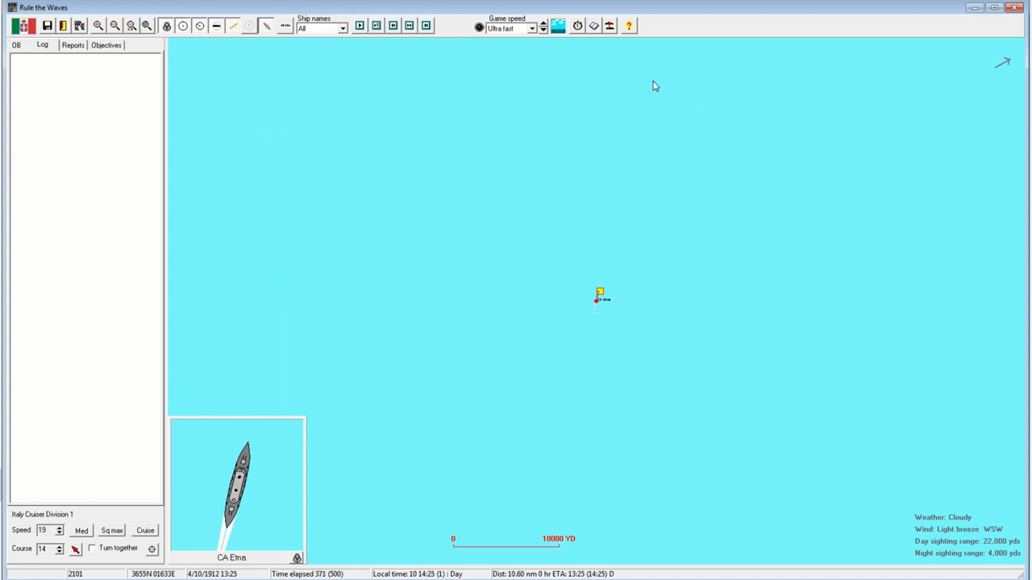
{"action": "scroll", "coordinate": [645, 113], "scroll_direction": "down", "scroll_amount": 2}
{"action": "scroll", "coordinate": [645, 134], "scroll_direction": "down", "scroll_amount": 1}
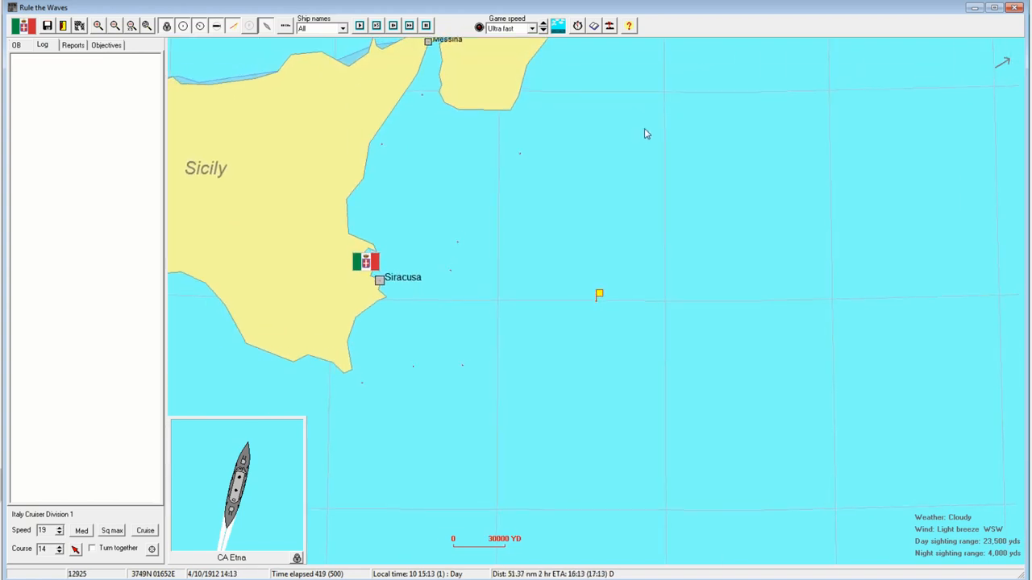
{"action": "scroll", "coordinate": [645, 132], "scroll_direction": "down", "scroll_amount": 1}
{"action": "scroll", "coordinate": [645, 132], "scroll_direction": "down", "scroll_amount": 1}
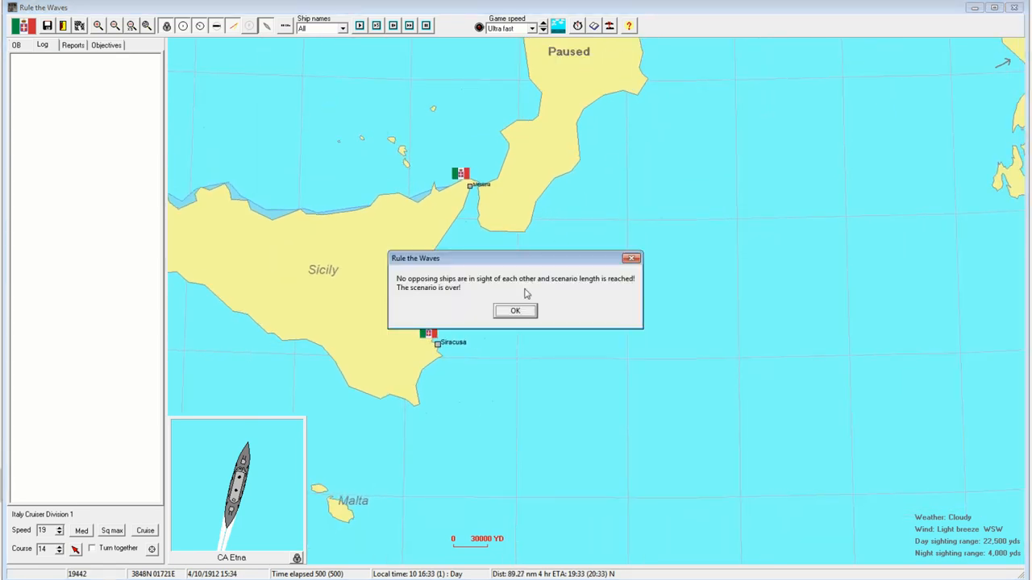
- Acknowledge the scenario end, close the draw results and leave for the April 1912 campaign
{"action": "left_click", "coordinate": [524, 308]}
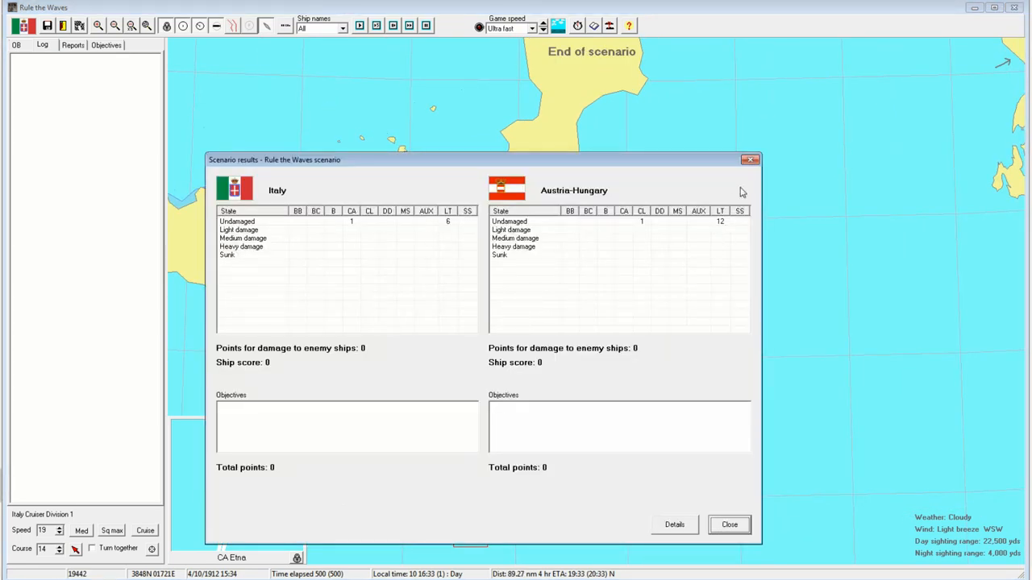
{"action": "left_click", "coordinate": [750, 159]}
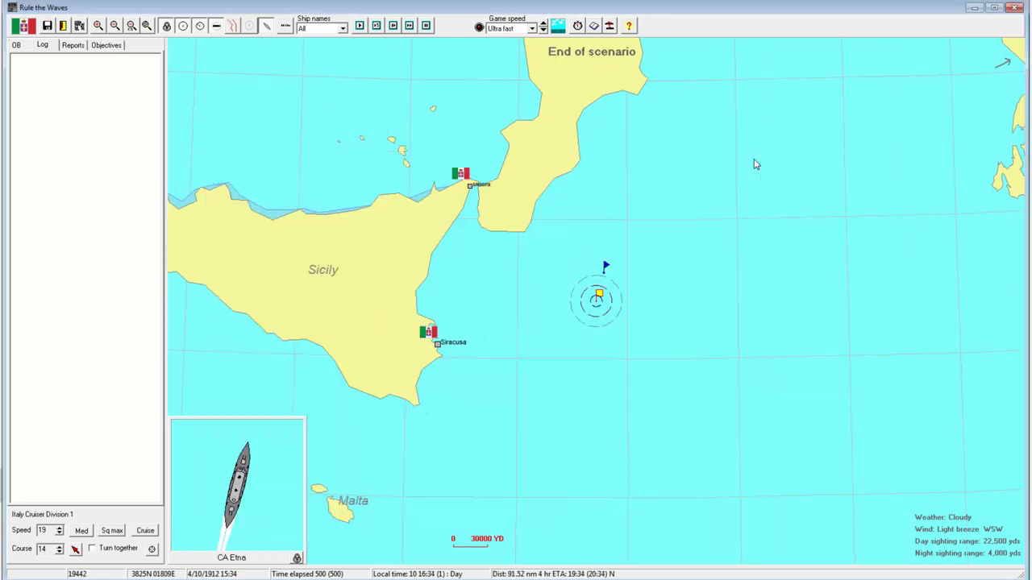
{"action": "left_click", "coordinate": [63, 27]}
{"action": "left_click", "coordinate": [494, 310]}
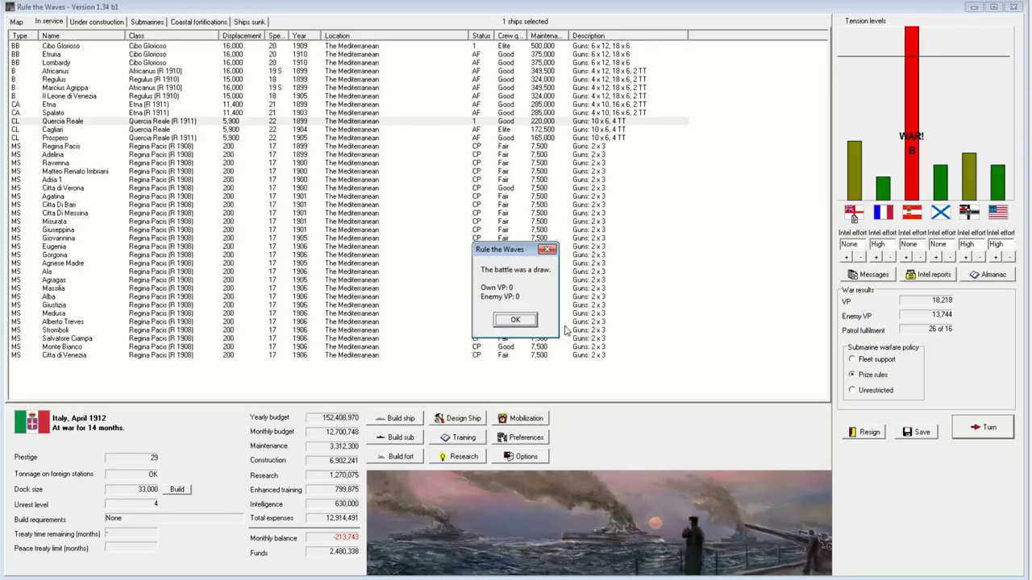
{"action": "left_click", "coordinate": [517, 321]}
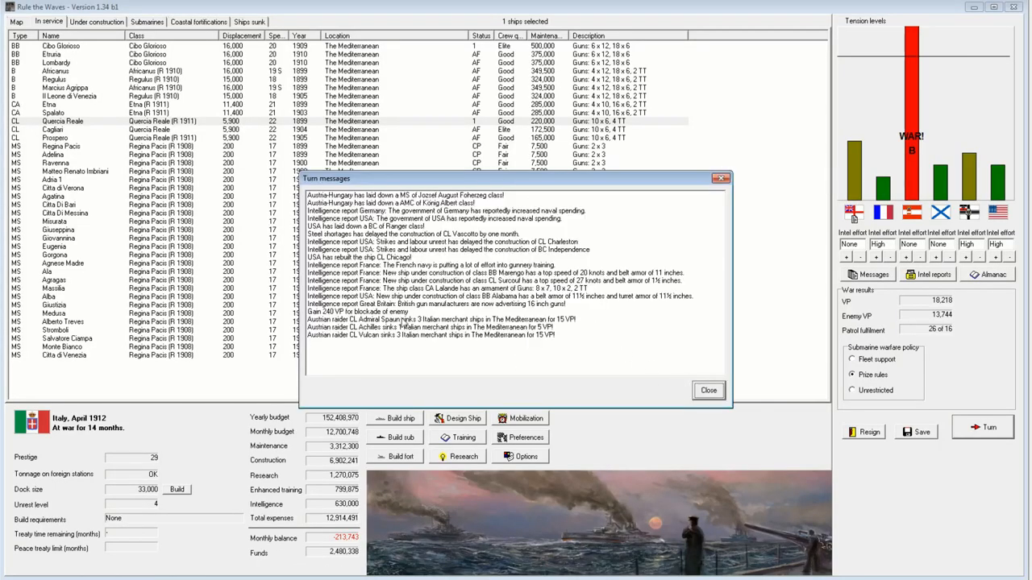
{"action": "left_click", "coordinate": [709, 390]}
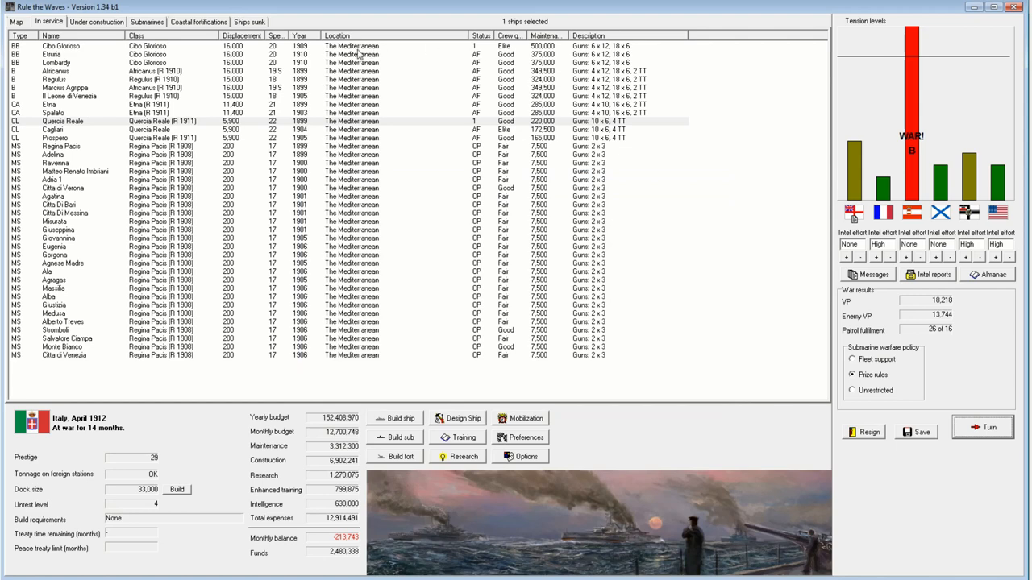
{"action": "left_click", "coordinate": [400, 47]}
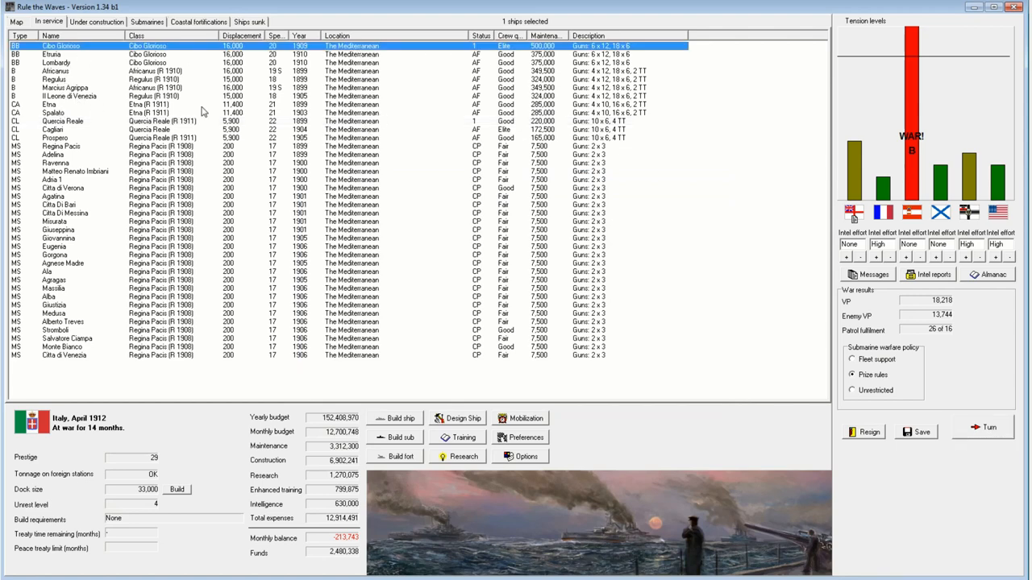
{"action": "left_click", "coordinate": [155, 97]}
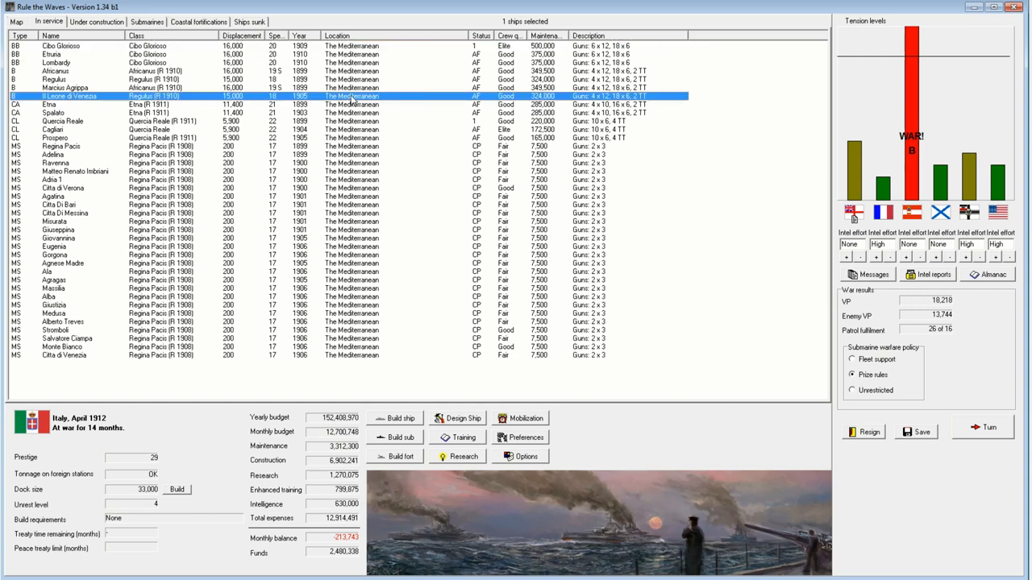
{"action": "left_click", "coordinate": [75, 47]}
{"action": "left_click", "coordinate": [59, 106], "text": "ctrl"}
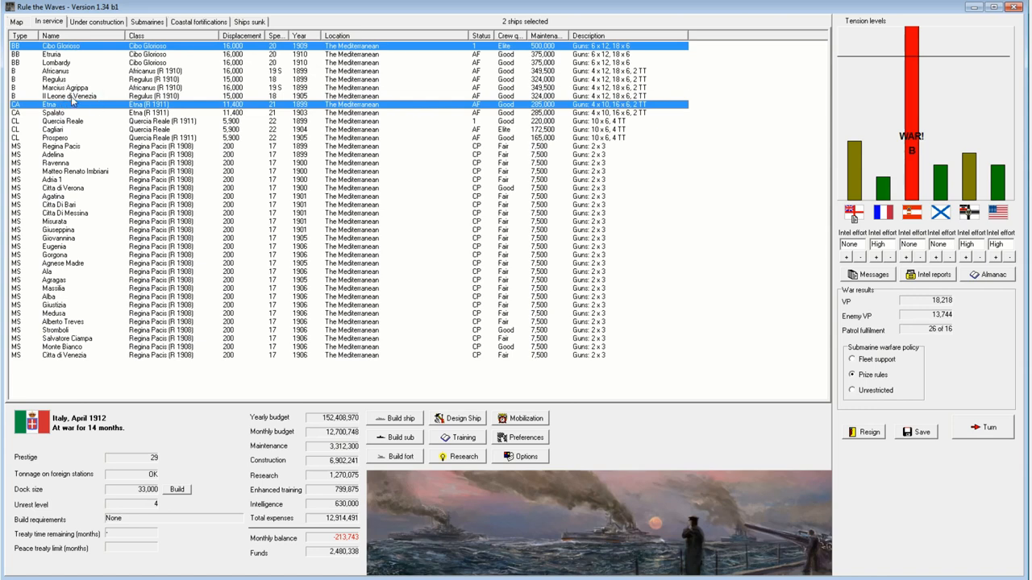
{"action": "left_click", "coordinate": [71, 97], "text": "ctrl"}
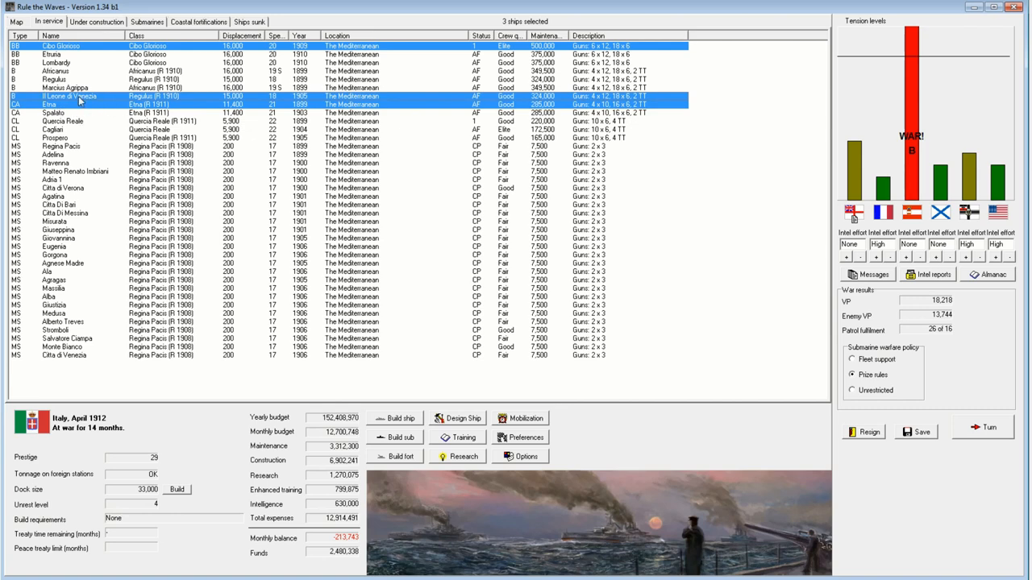
{"action": "left_click", "coordinate": [71, 46]}
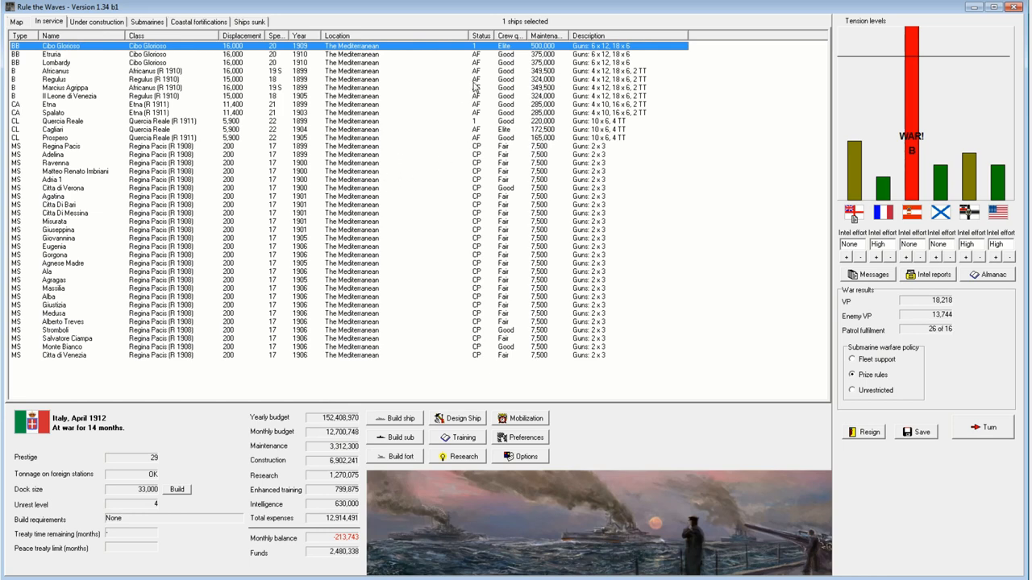
{"action": "left_click", "coordinate": [366, 122]}
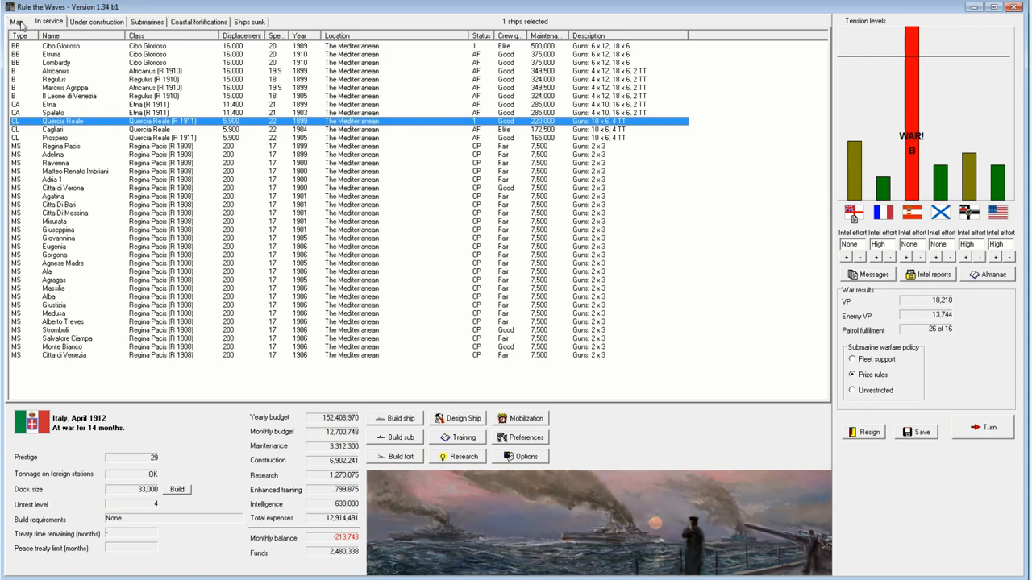
- End the month and clear May 1912's submarine, raider and Baron Eichhoff sinking reports
{"action": "left_click", "coordinate": [983, 429]}
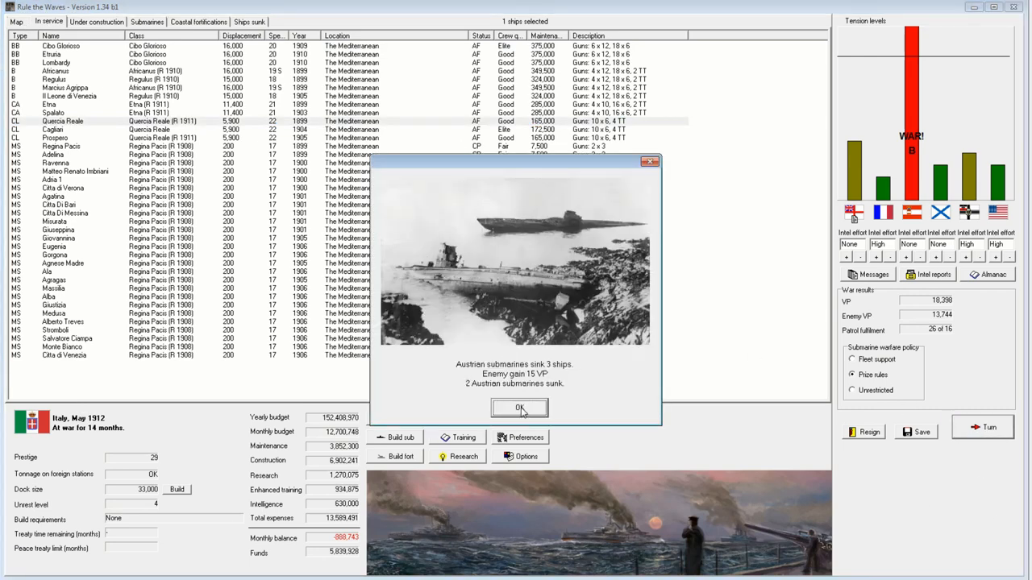
{"action": "left_click", "coordinate": [521, 410]}
{"action": "left_click", "coordinate": [521, 409]}
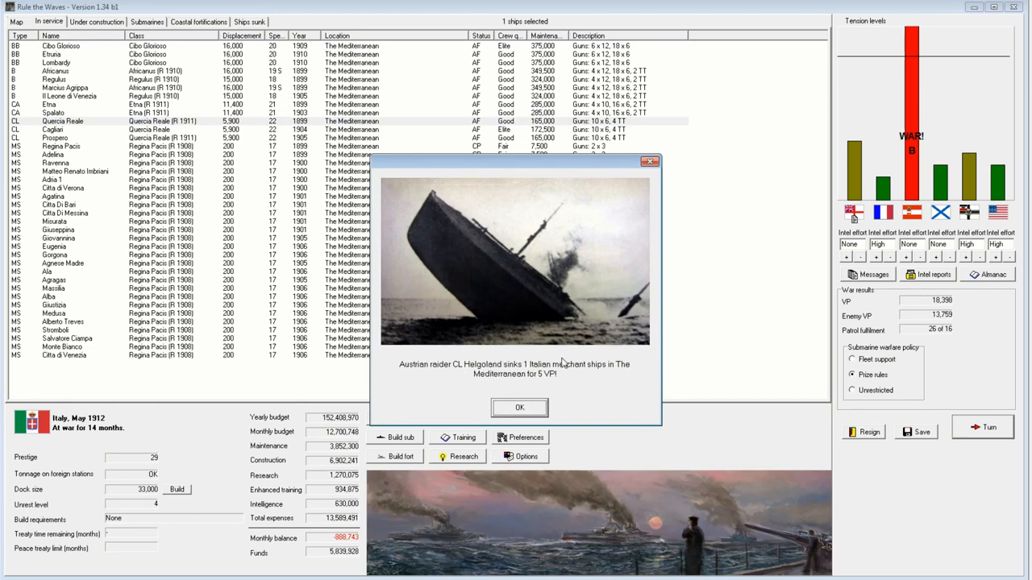
{"action": "left_click", "coordinate": [528, 411]}
{"action": "left_click", "coordinate": [528, 412]}
{"action": "left_click", "coordinate": [529, 412]}
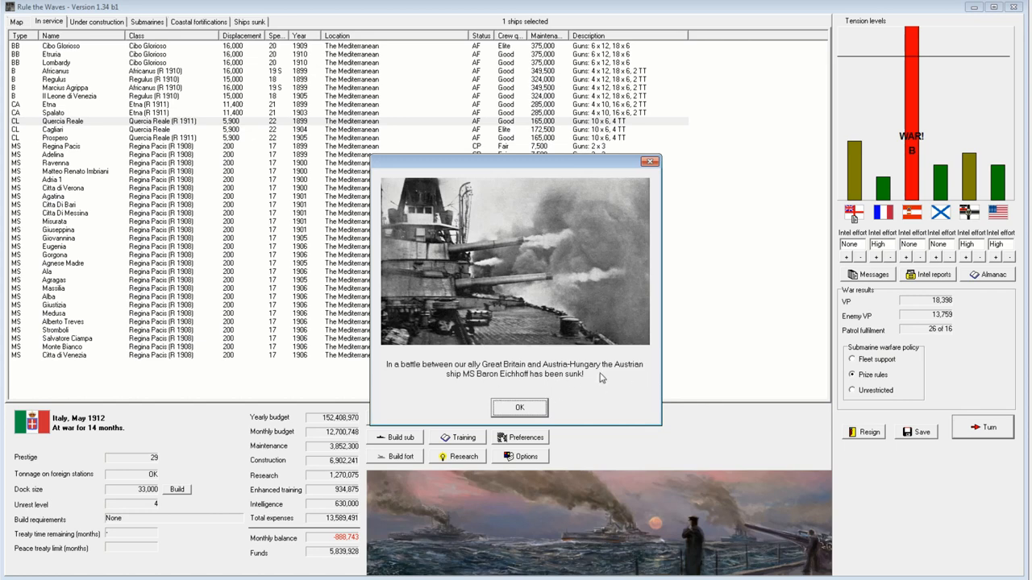
{"action": "left_click", "coordinate": [525, 412]}
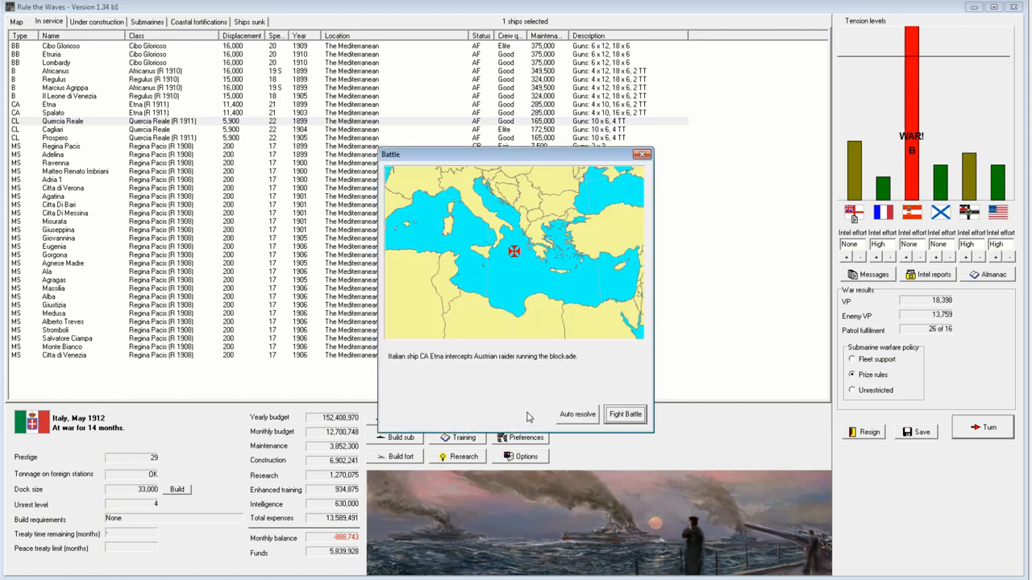
- Choose to fight CA Etna's interception of the Austrian raider personally
{"action": "left_click", "coordinate": [624, 415]}
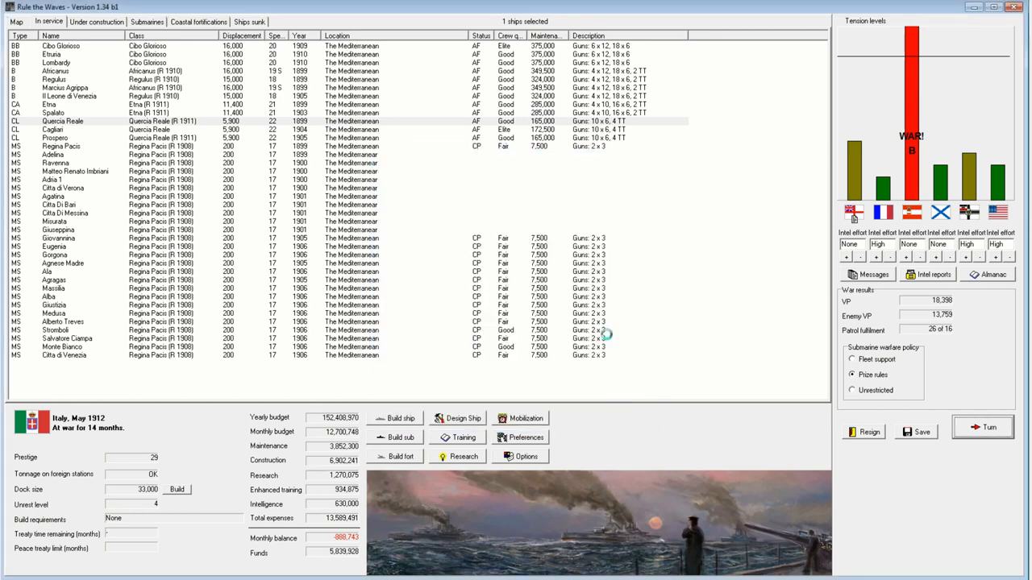
{"action": "scroll", "coordinate": [575, 288], "scroll_direction": "up", "scroll_amount": 2}
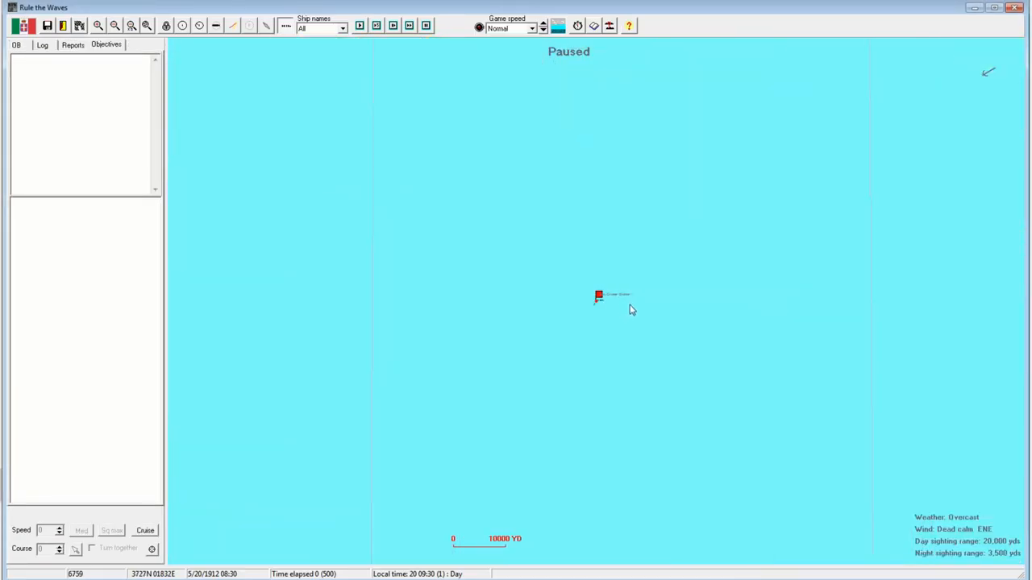
- Select Etna's division with range circles, start the clock and acknowledge the fuel warning and ship sighting
{"action": "left_click", "coordinate": [590, 306]}
{"action": "scroll", "coordinate": [578, 306], "scroll_direction": "down", "scroll_amount": 2}
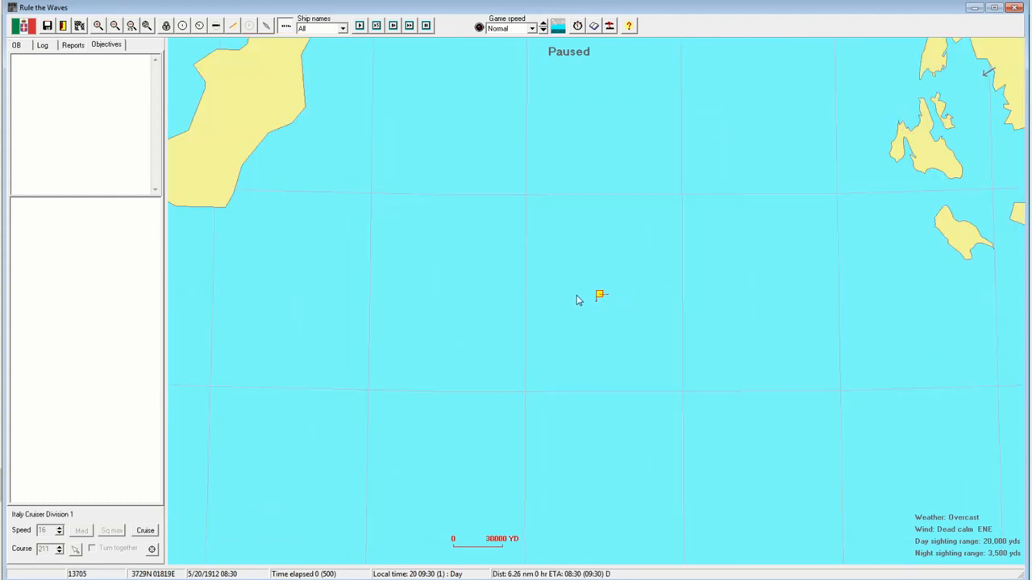
{"action": "left_click", "coordinate": [182, 25]}
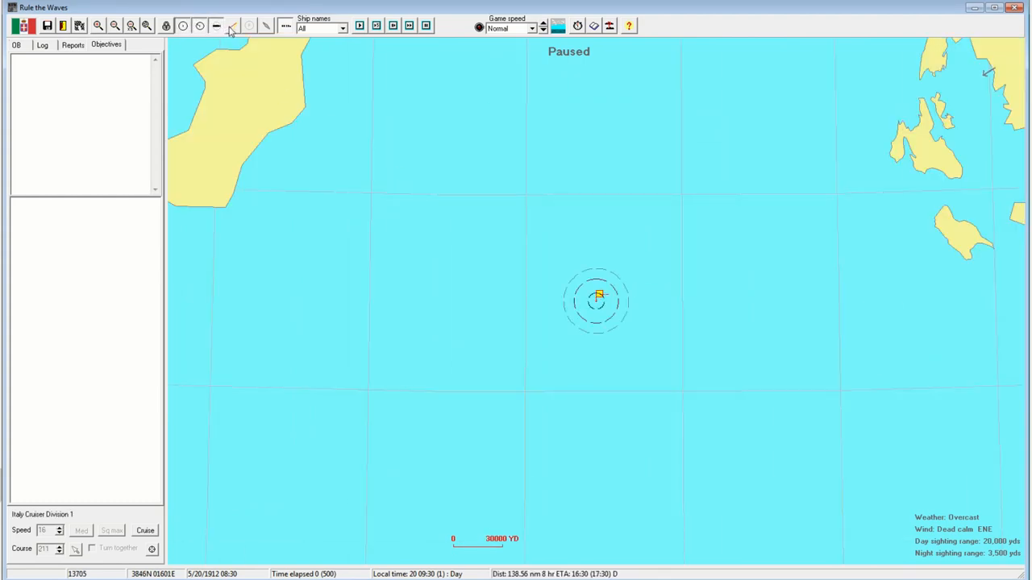
{"action": "left_click", "coordinate": [410, 26]}
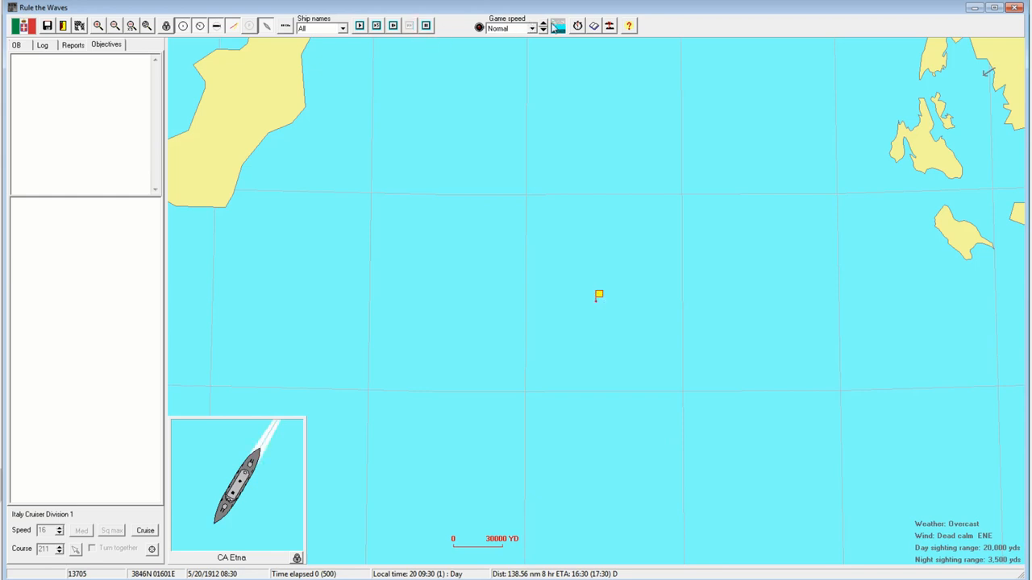
{"action": "left_click", "coordinate": [516, 307]}
{"action": "scroll", "coordinate": [611, 296], "scroll_direction": "up", "scroll_amount": 2}
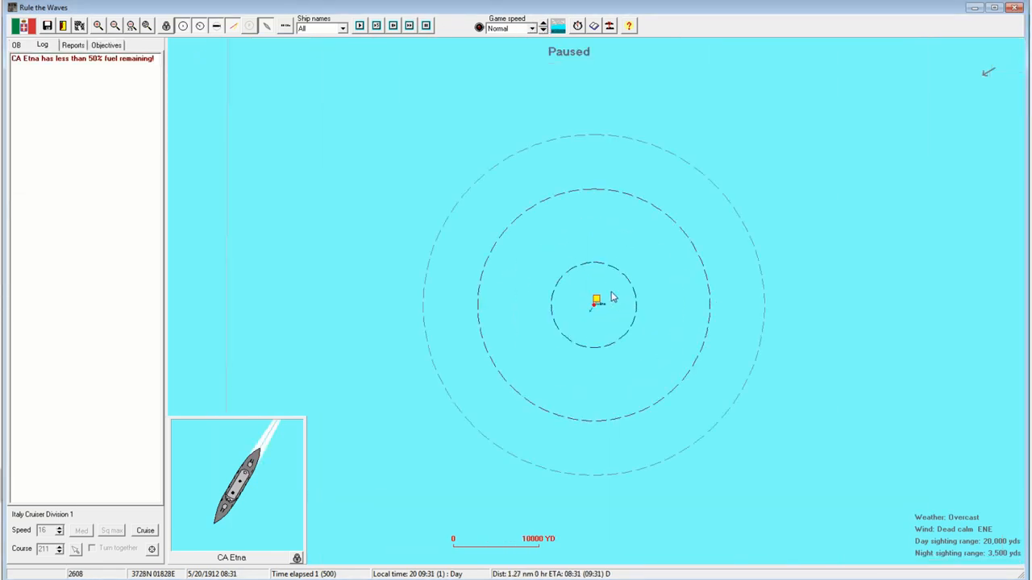
{"action": "scroll", "coordinate": [610, 296], "scroll_direction": "up", "scroll_amount": 1}
{"action": "left_click", "coordinate": [410, 26]}
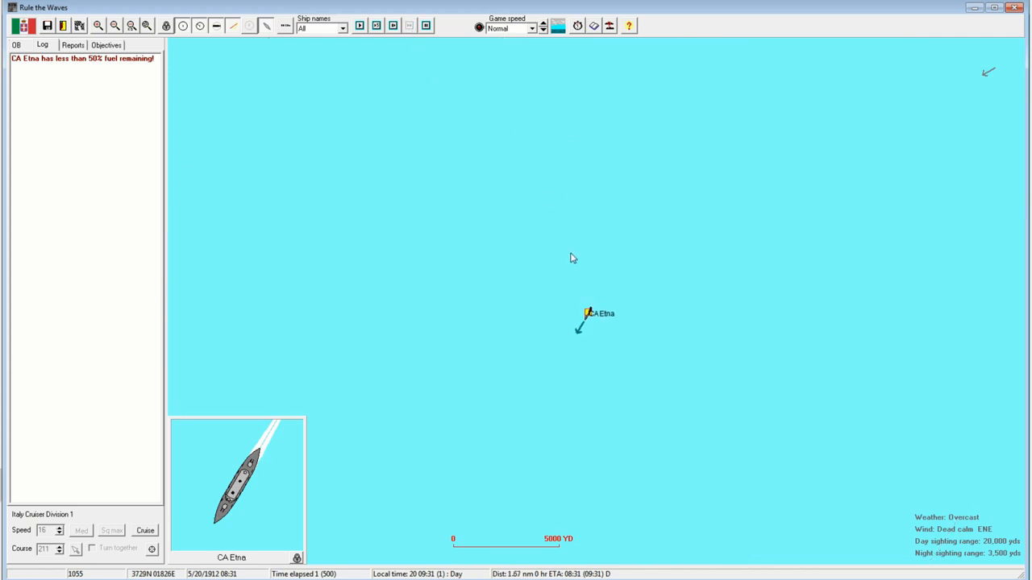
{"action": "scroll", "coordinate": [597, 306], "scroll_direction": "down", "scroll_amount": 1}
{"action": "left_click", "coordinate": [517, 308]}
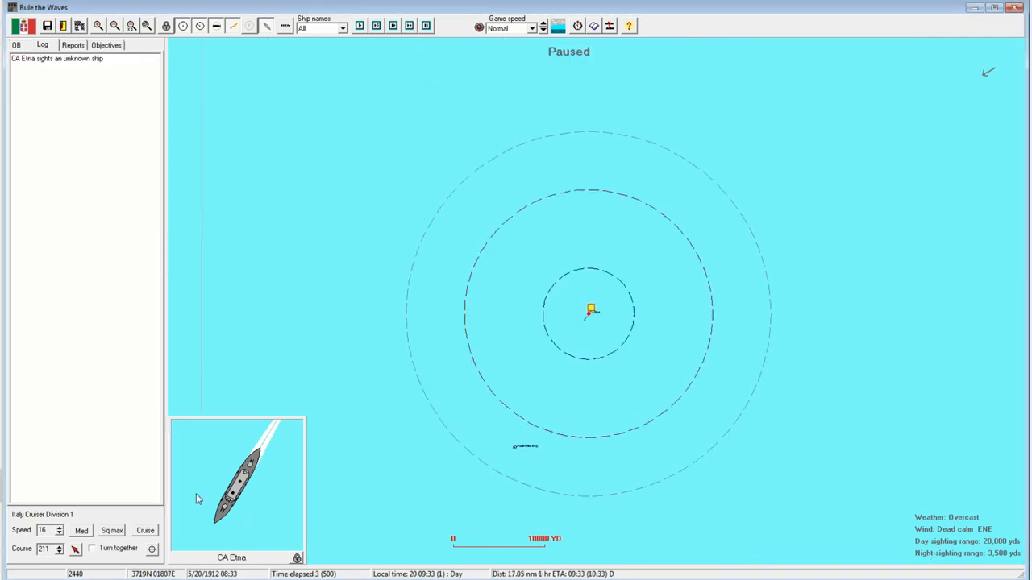
- Steer CA Etna west then southwest to close on the unknown contact as the battle runs
{"action": "left_click_drag", "start_coordinate": [506, 440], "coordinate": [516, 360]}
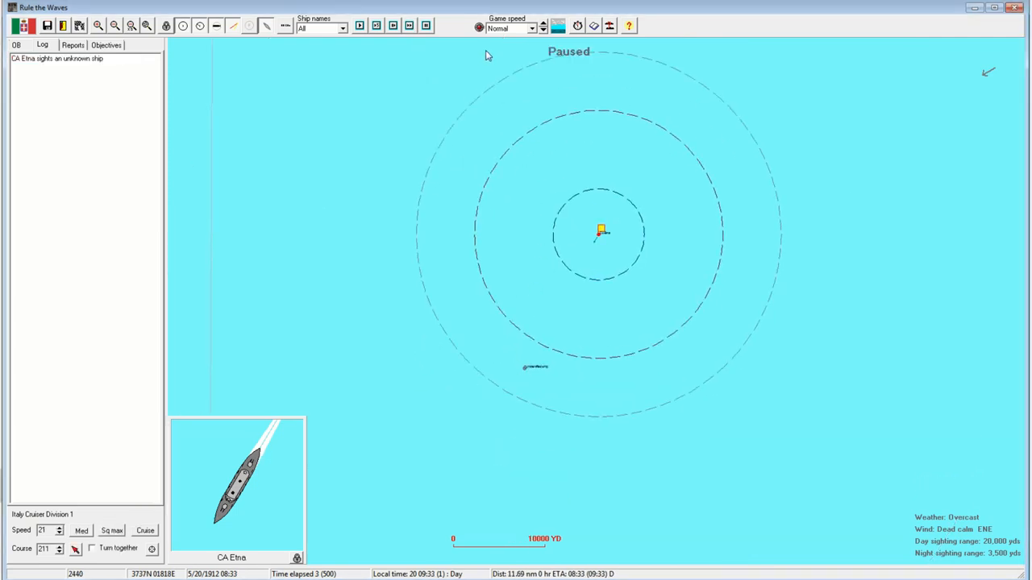
{"action": "left_click", "coordinate": [466, 360]}
{"action": "left_click", "coordinate": [409, 25]}
{"action": "left_click", "coordinate": [449, 314]}
{"action": "left_click_drag", "start_coordinate": [476, 358], "coordinate": [582, 251]}
{"action": "left_click", "coordinate": [583, 281]}
{"action": "scroll", "coordinate": [583, 283], "scroll_direction": "up", "scroll_amount": 1}
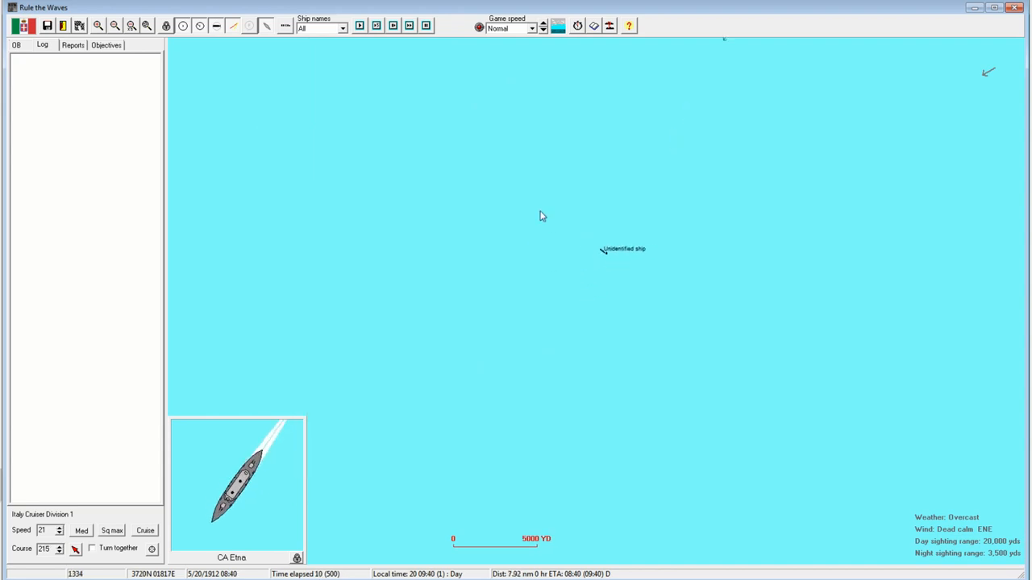
{"action": "left_click", "coordinate": [493, 110]}
{"action": "left_click_drag", "start_coordinate": [521, 131], "coordinate": [556, 325]}
{"action": "left_click", "coordinate": [571, 382]}
{"action": "left_click_drag", "start_coordinate": [569, 392], "coordinate": [628, 267]}
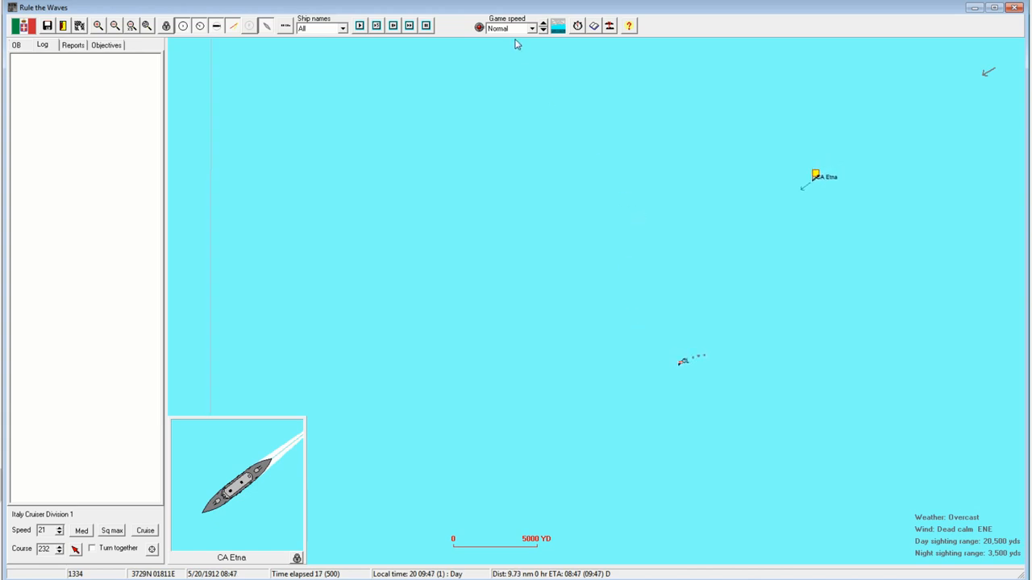
- At Fast speed, keep Etna on the Jupiter-class cruiser under fire until it sinks, ending the scenario
{"action": "left_click", "coordinate": [543, 31]}
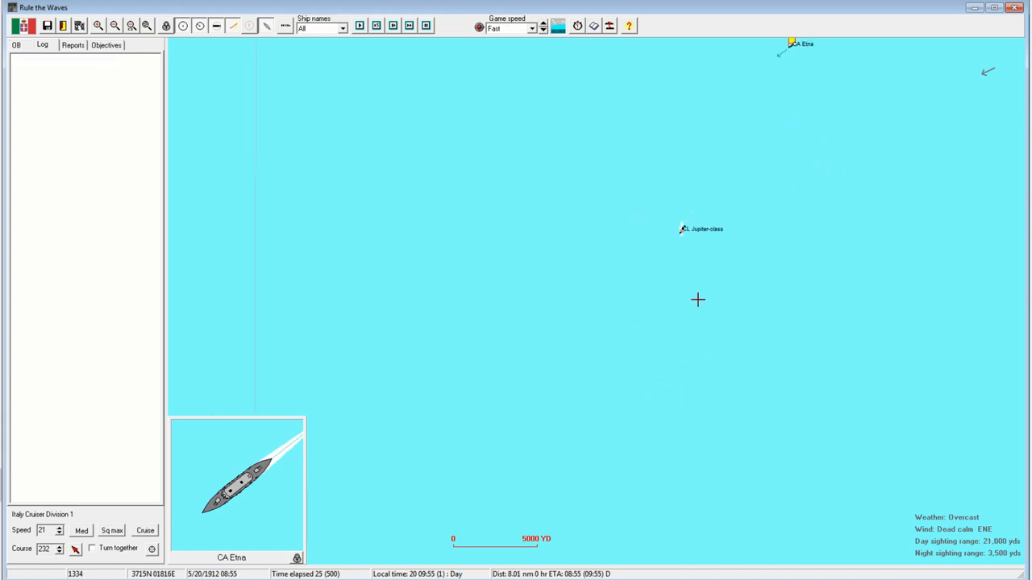
{"action": "left_click", "coordinate": [653, 308]}
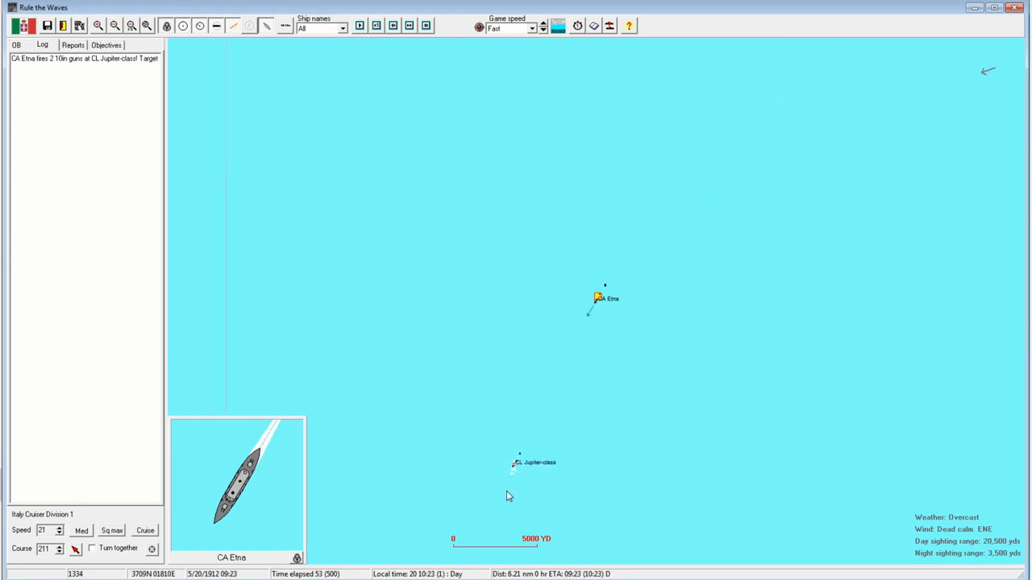
{"action": "left_click", "coordinate": [534, 492]}
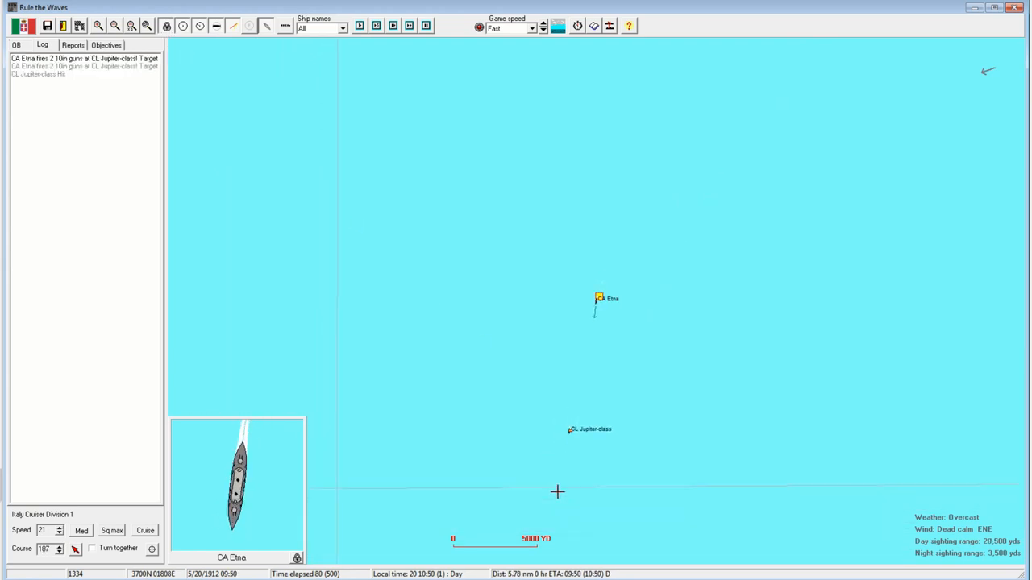
{"action": "left_click", "coordinate": [526, 436]}
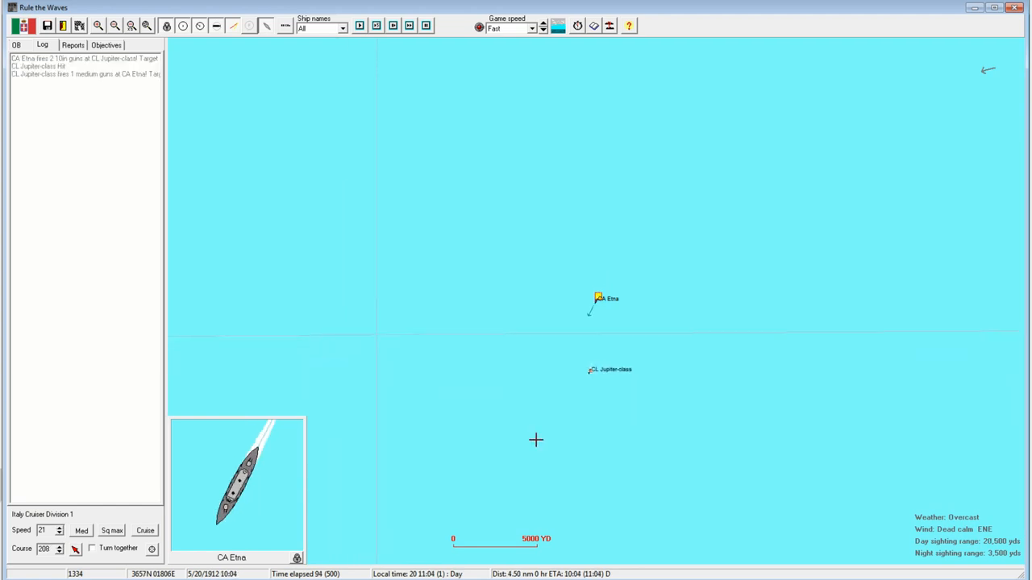
{"action": "left_click", "coordinate": [568, 417]}
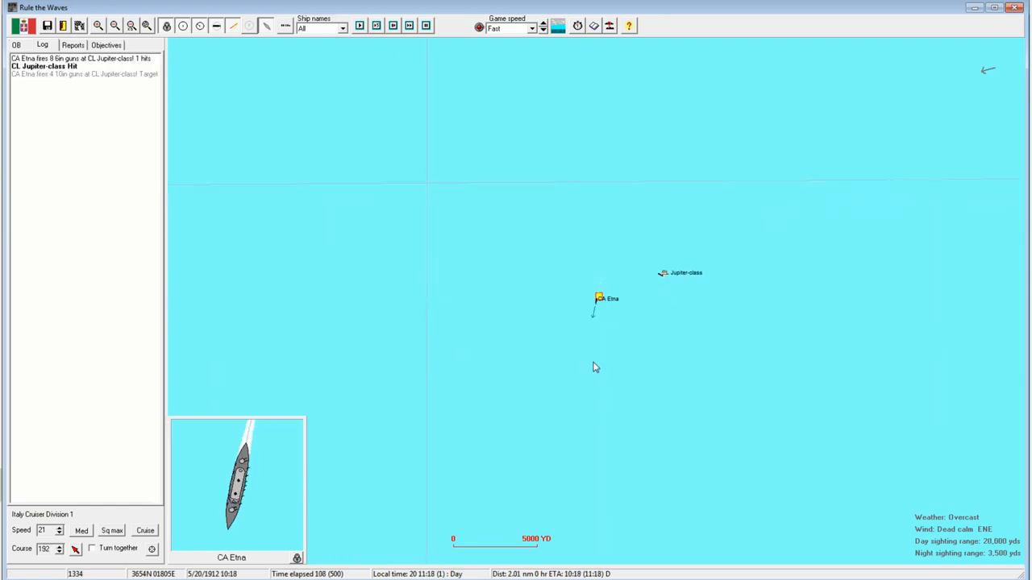
{"action": "left_click", "coordinate": [621, 346]}
{"action": "left_click", "coordinate": [522, 315]}
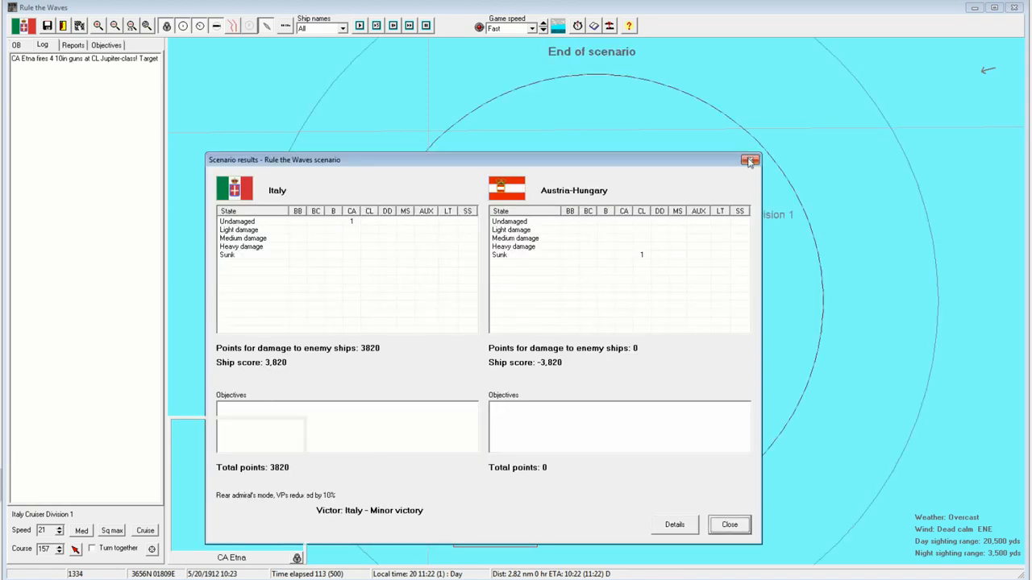
- Leave the scenario results, confirm returning to the May 1912 campaign and close the turn messages
{"action": "left_click", "coordinate": [750, 160]}
{"action": "left_click", "coordinate": [63, 25]}
{"action": "left_click", "coordinate": [499, 313]}
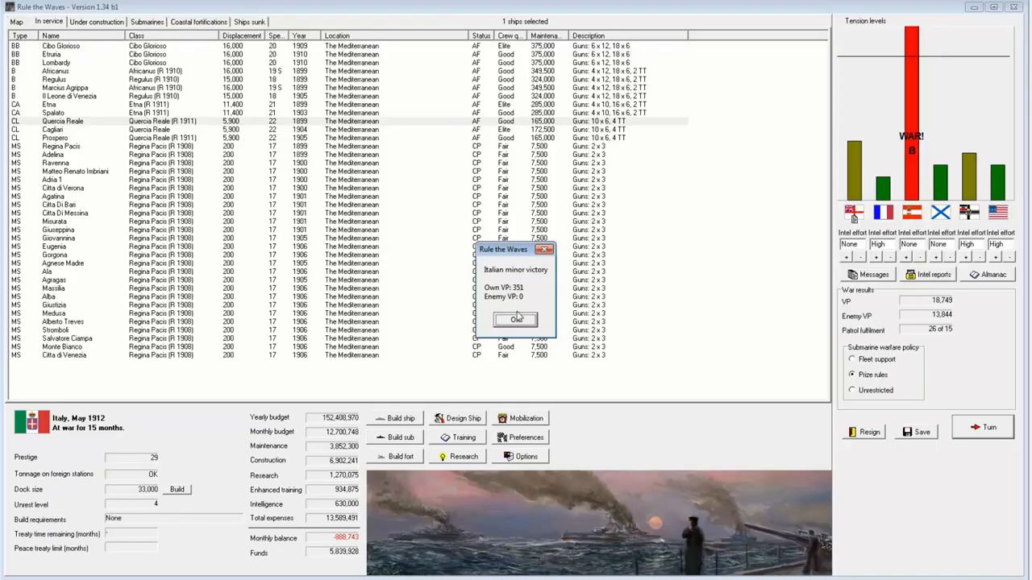
{"action": "left_click", "coordinate": [520, 326]}
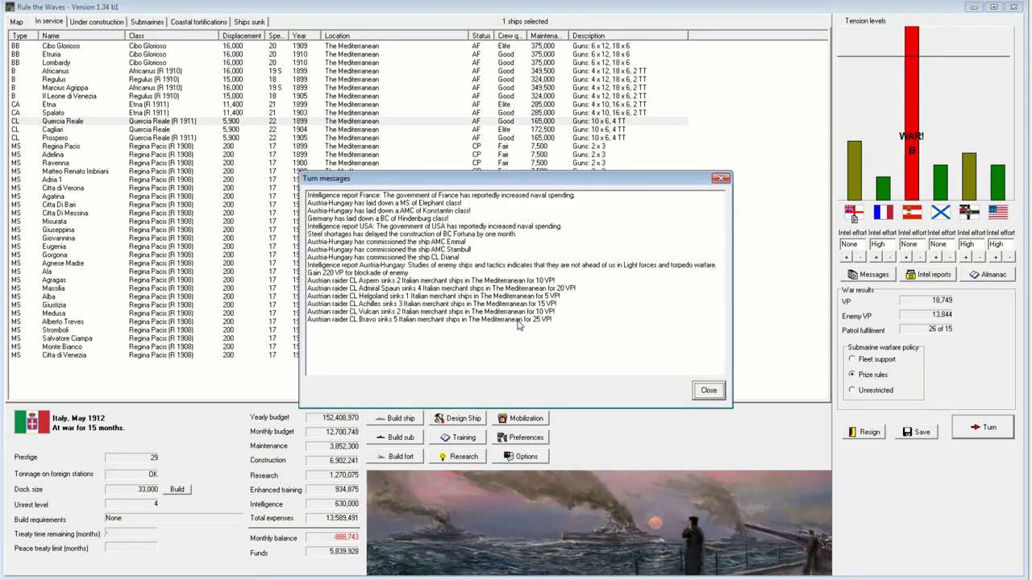
{"action": "left_click", "coordinate": [708, 390]}
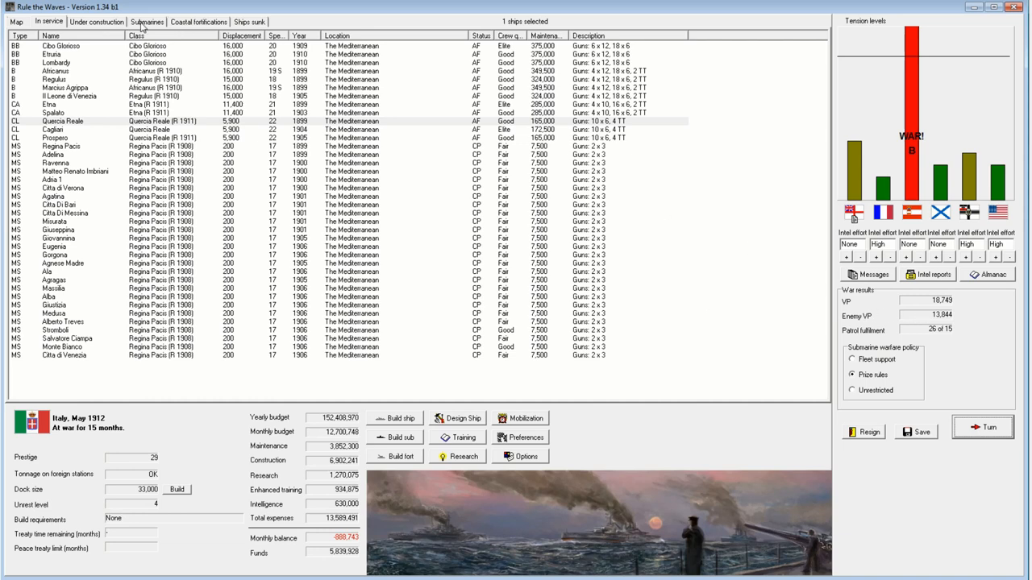
- Review Austria-Hungary's sunk ships in Nation Data, including details of the sunk cruiser Jupiter
{"action": "left_click", "coordinate": [250, 21]}
{"action": "left_click", "coordinate": [987, 278]}
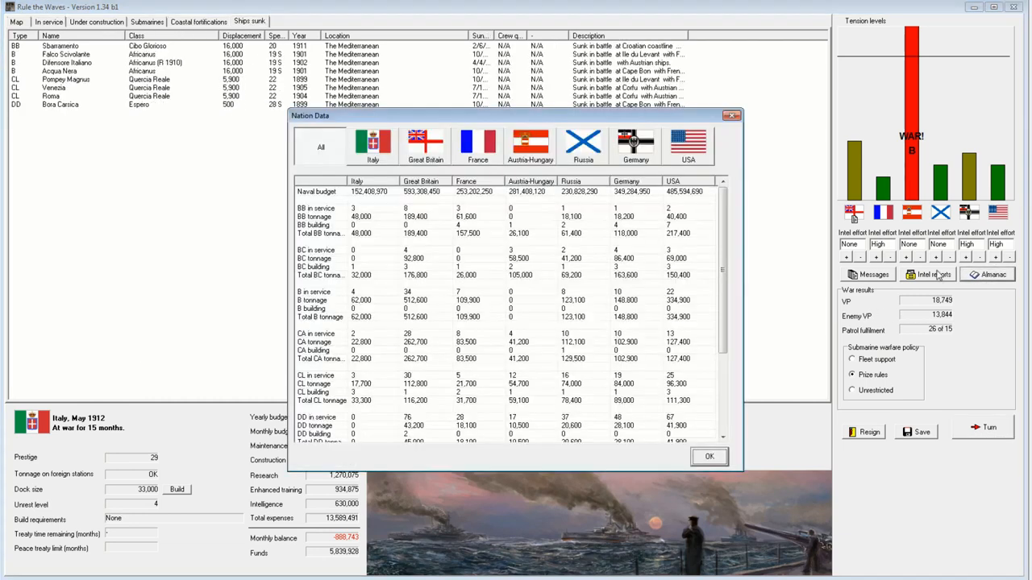
{"action": "left_click", "coordinate": [530, 145]}
{"action": "left_click", "coordinate": [379, 180]}
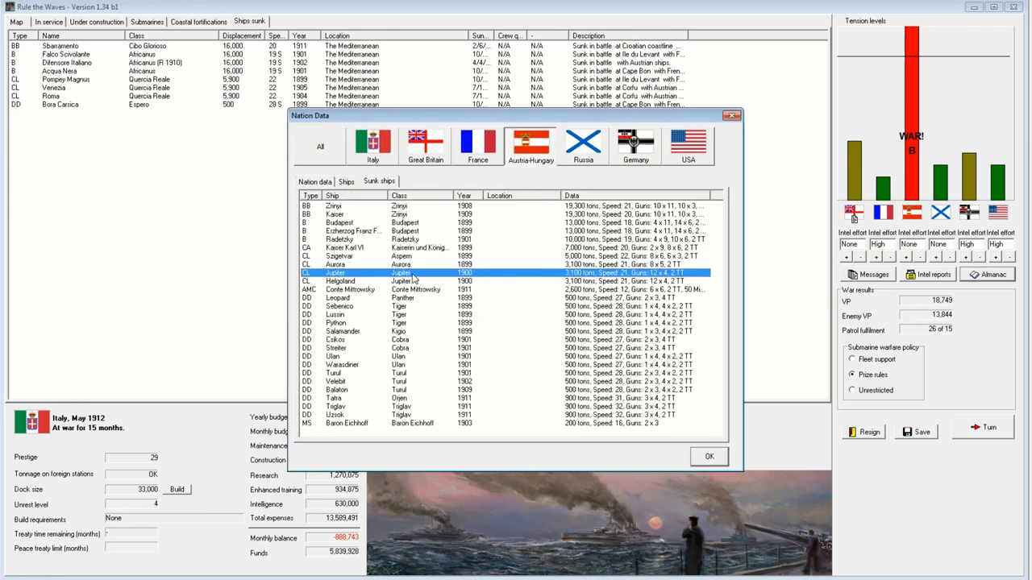
{"action": "double_click", "coordinate": [353, 275]}
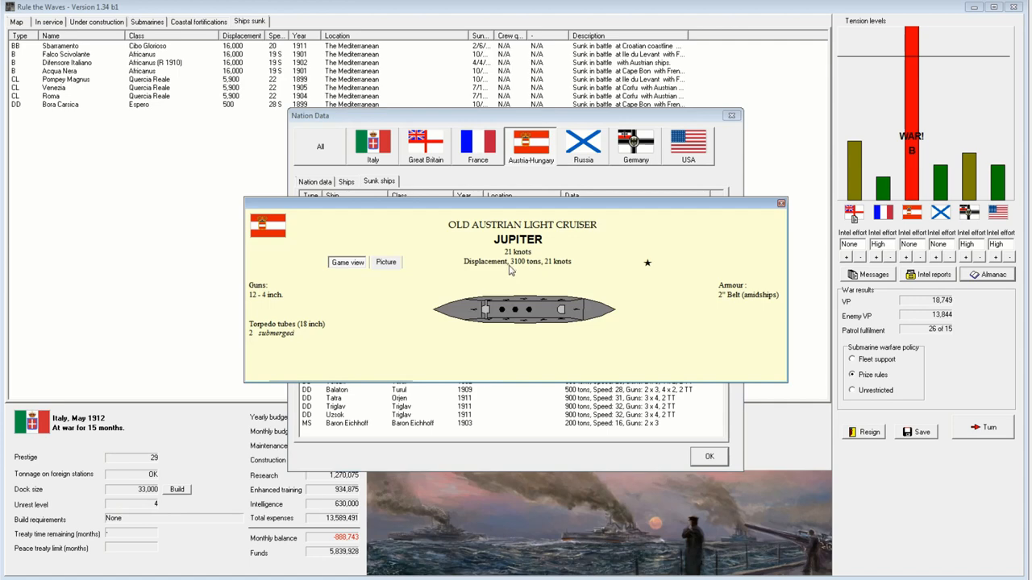
{"action": "left_click", "coordinate": [781, 204]}
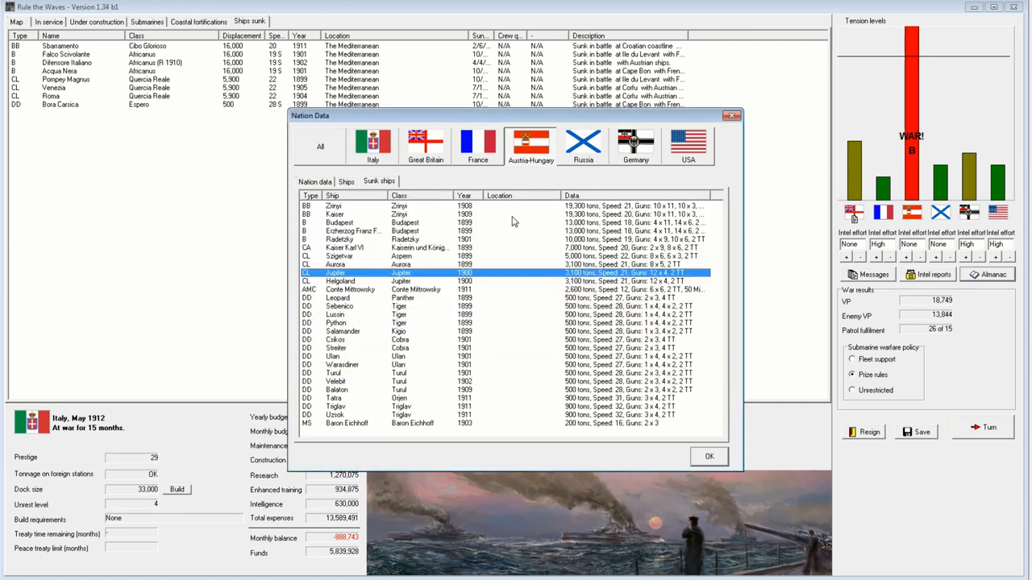
- Check Italy's sunk ships and Sbarramento, then return to ships in service and select Spalato
{"action": "left_click", "coordinate": [382, 150]}
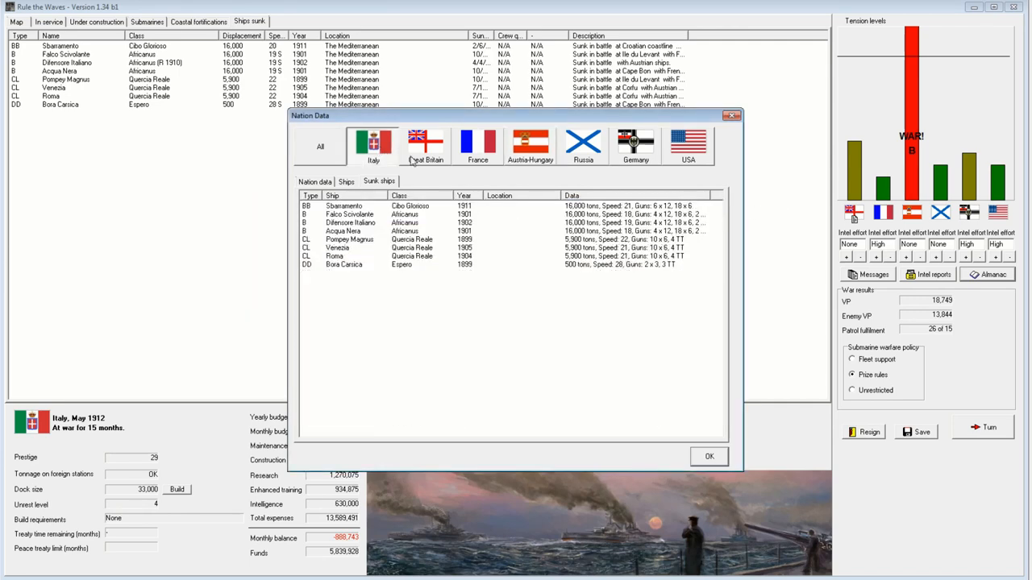
{"action": "left_click", "coordinate": [733, 117]}
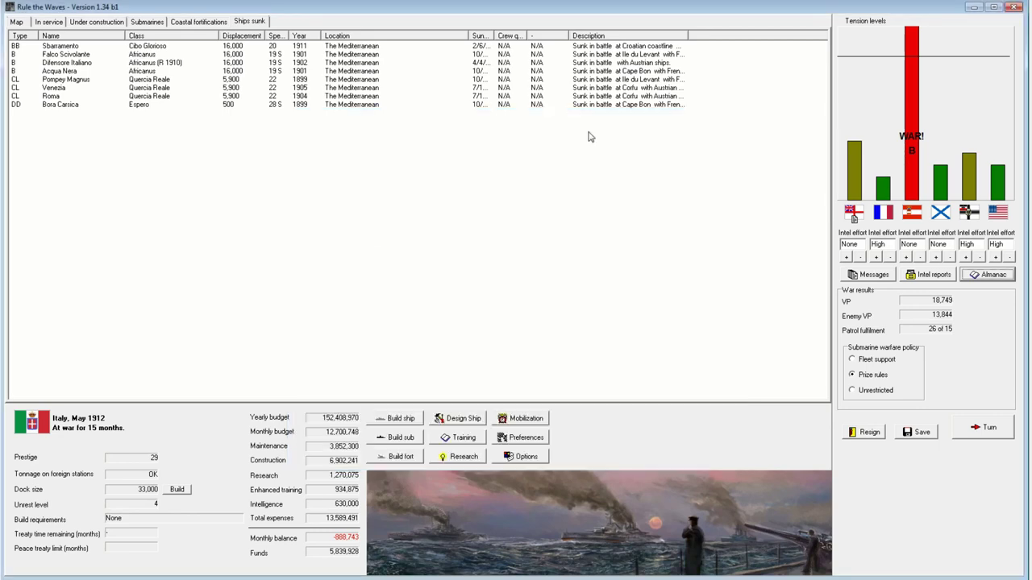
{"action": "left_click", "coordinate": [66, 46]}
{"action": "left_click", "coordinate": [48, 22]}
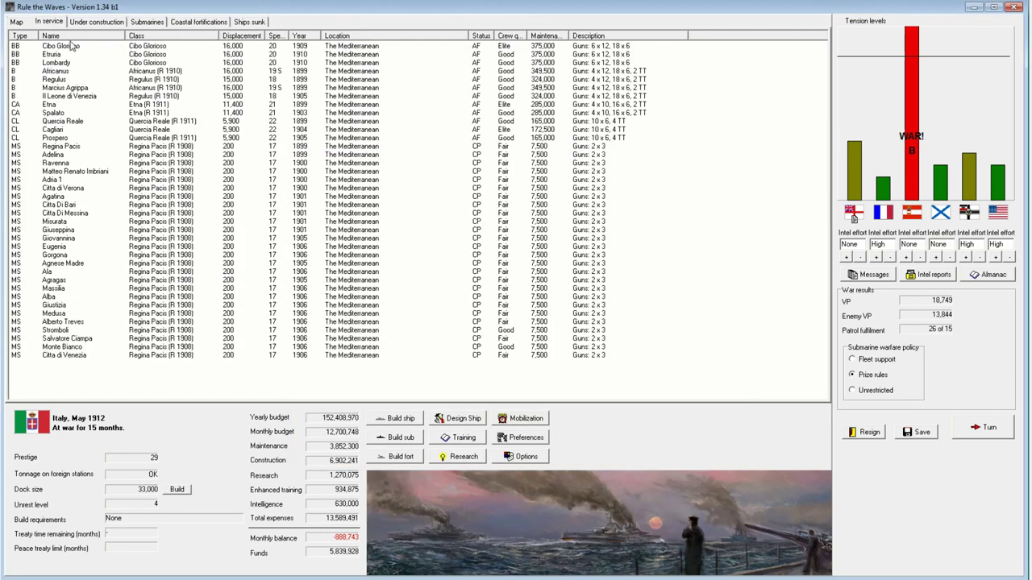
{"action": "left_click", "coordinate": [267, 114]}
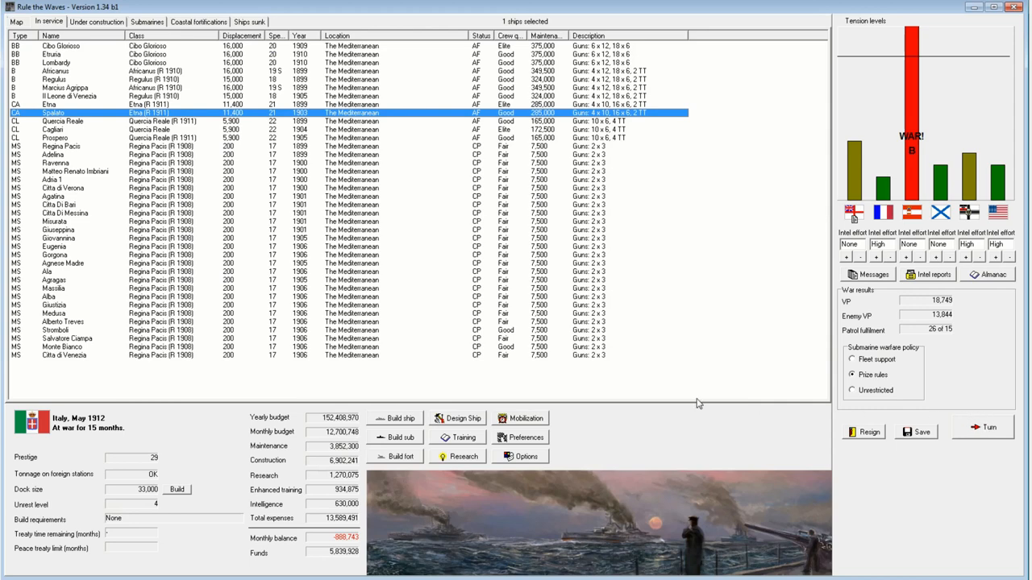
- End the month and answer the army event with 'Only the navy can win this war!'
{"action": "left_click", "coordinate": [988, 428]}
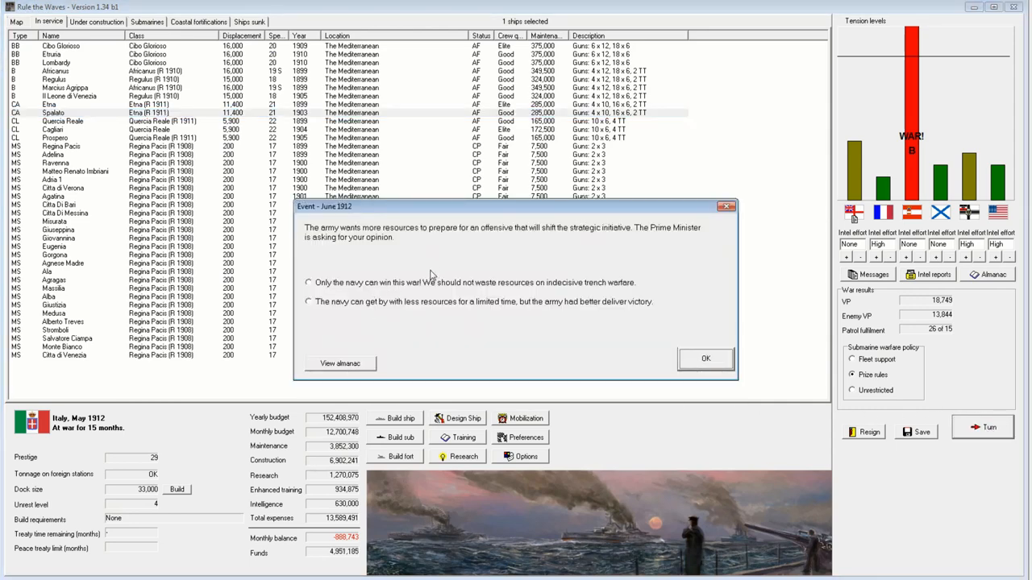
{"action": "left_click", "coordinate": [390, 286]}
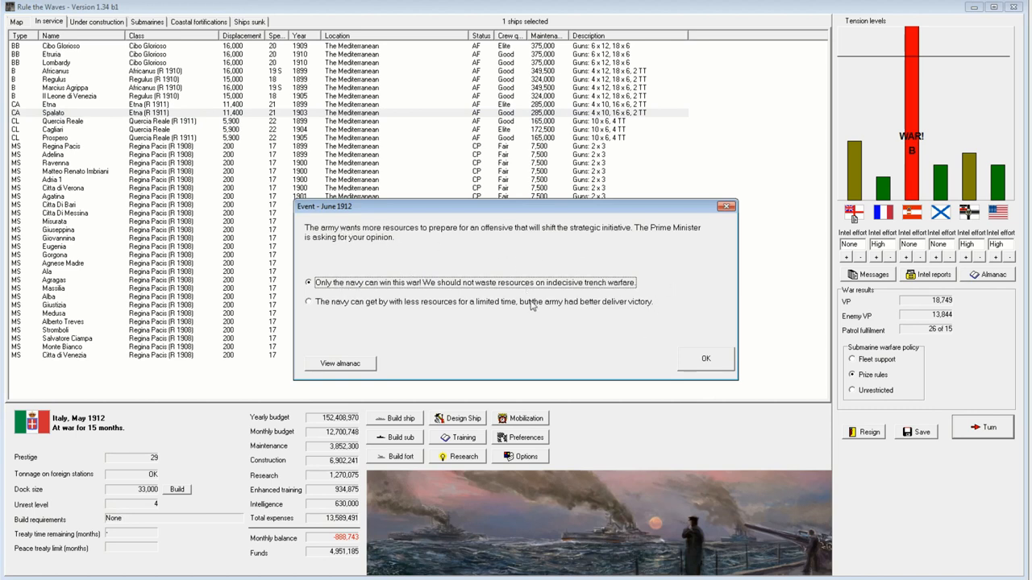
{"action": "left_click", "coordinate": [708, 358]}
- Dismiss the oil firing research and cruiser sinking reports and accept the destroyer action off Dalmatia
{"action": "left_click", "coordinate": [524, 413]}
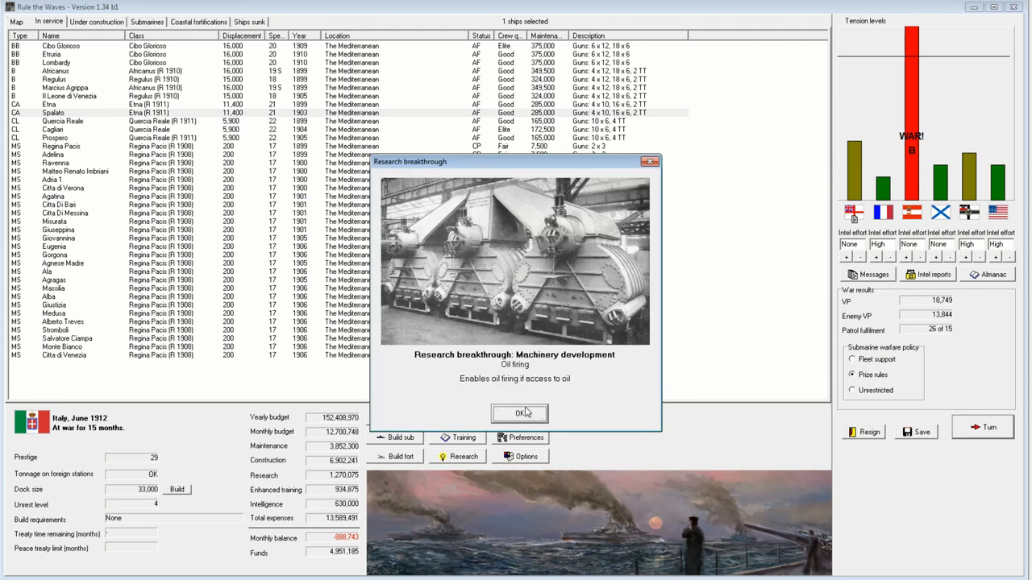
{"action": "left_click", "coordinate": [520, 414]}
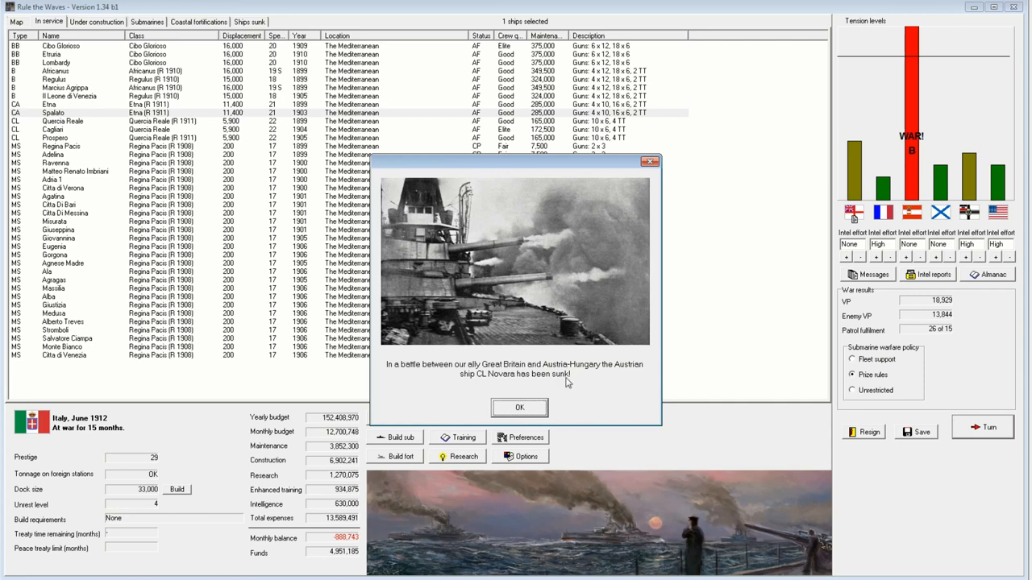
{"action": "left_click", "coordinate": [524, 408]}
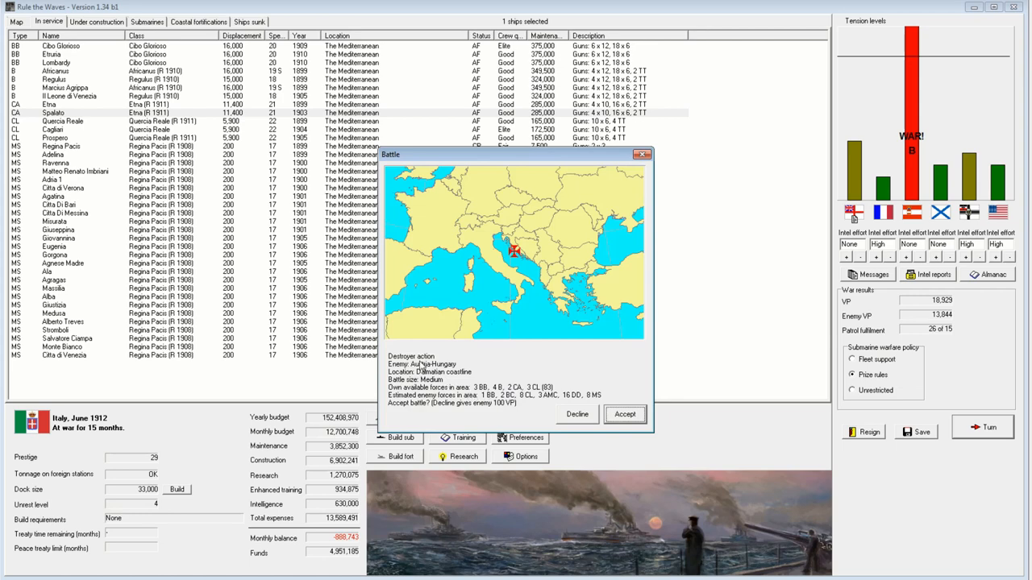
{"action": "left_click", "coordinate": [619, 415]}
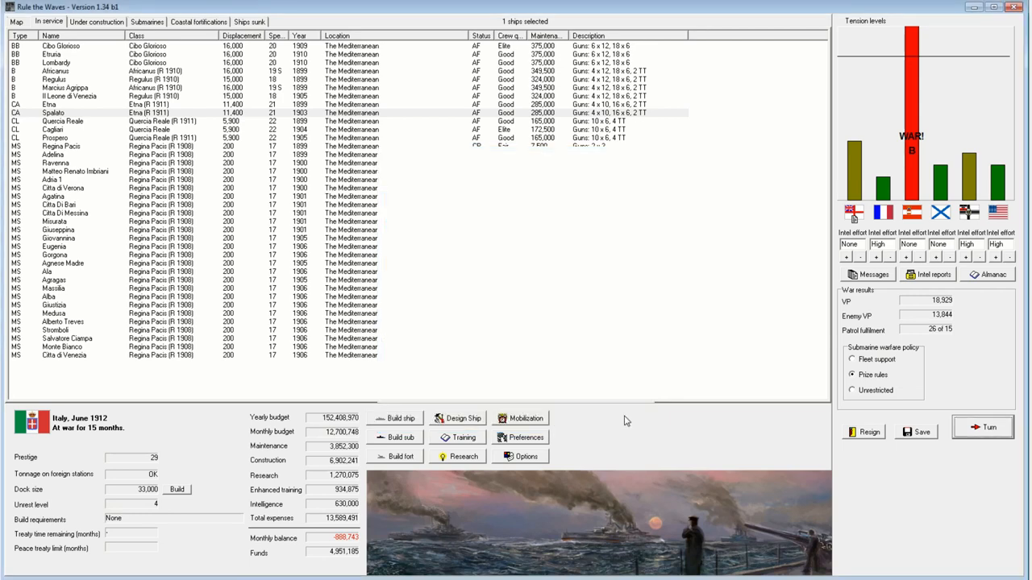
{"action": "scroll", "coordinate": [613, 322], "scroll_direction": "up", "scroll_amount": 2}
{"action": "scroll", "coordinate": [617, 302], "scroll_direction": "up", "scroll_amount": 5}
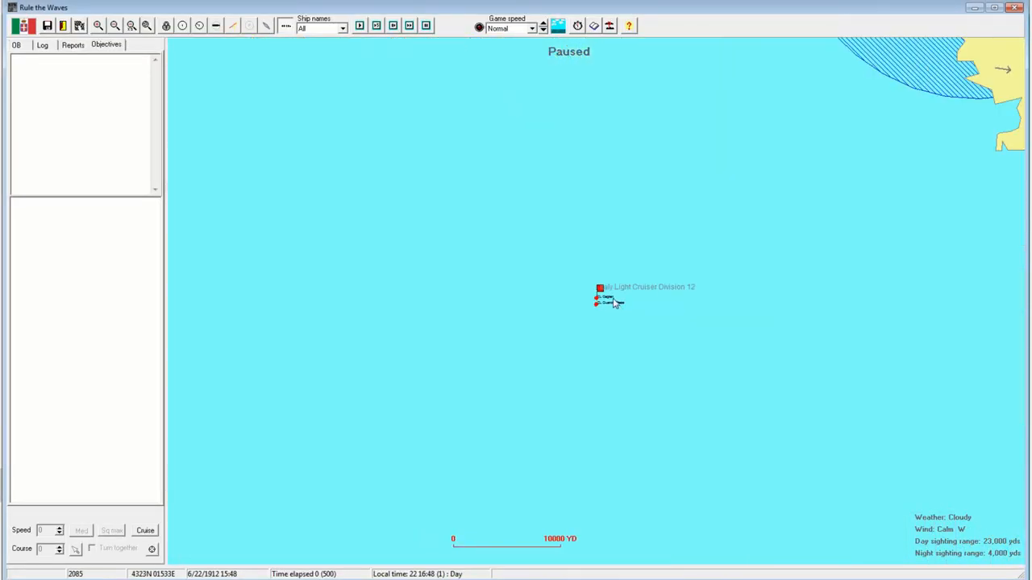
{"action": "scroll", "coordinate": [609, 252], "scroll_direction": "down", "scroll_amount": 2}
{"action": "scroll", "coordinate": [569, 251], "scroll_direction": "down", "scroll_amount": 2}
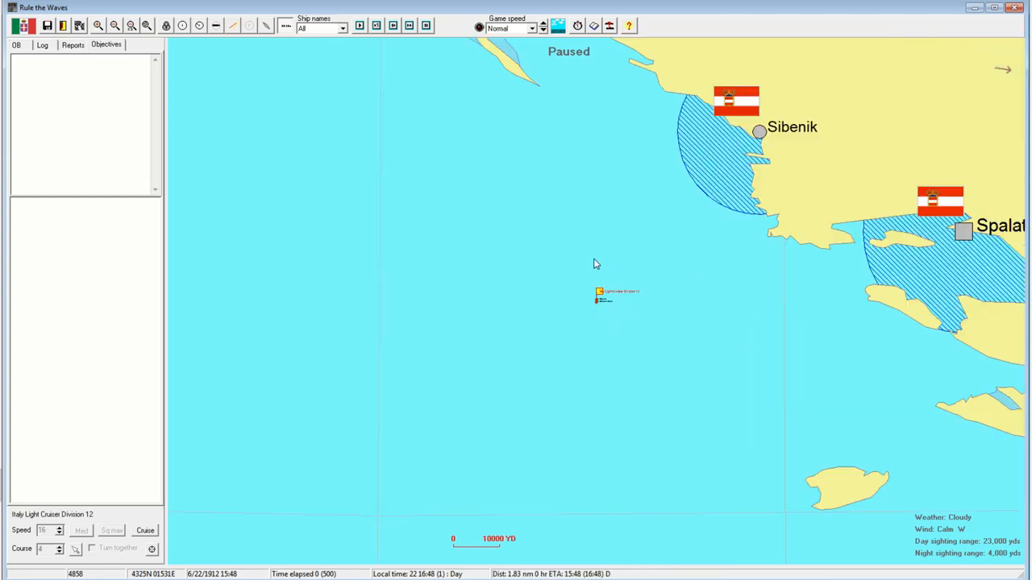
- Select the light cruiser division, glance at Italy's Nation Data overview, then advance the battle clock
{"action": "left_click", "coordinate": [199, 25]}
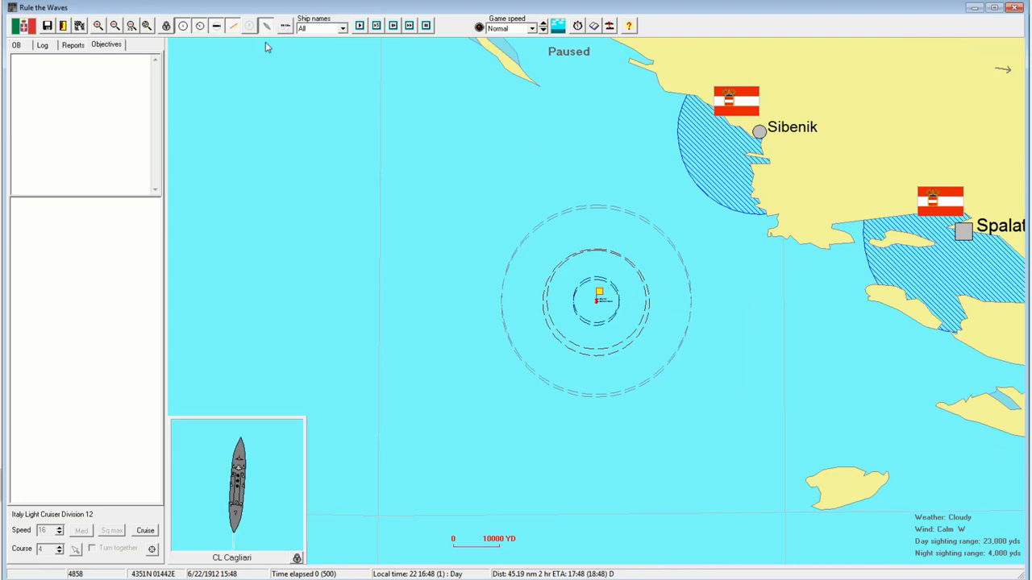
{"action": "left_click", "coordinate": [610, 26]}
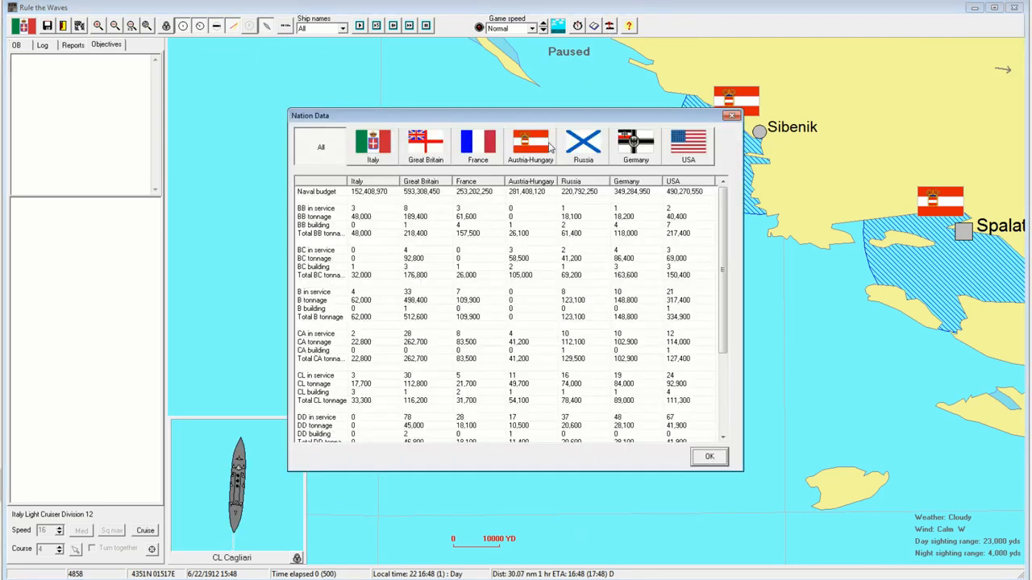
{"action": "left_click", "coordinate": [375, 145]}
{"action": "left_click", "coordinate": [317, 182]}
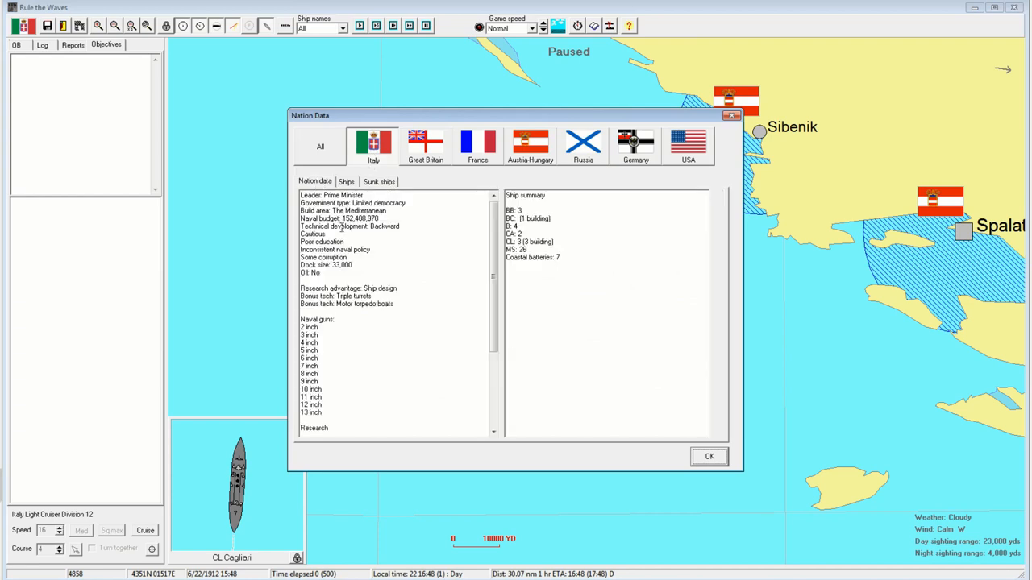
{"action": "left_click", "coordinate": [731, 116]}
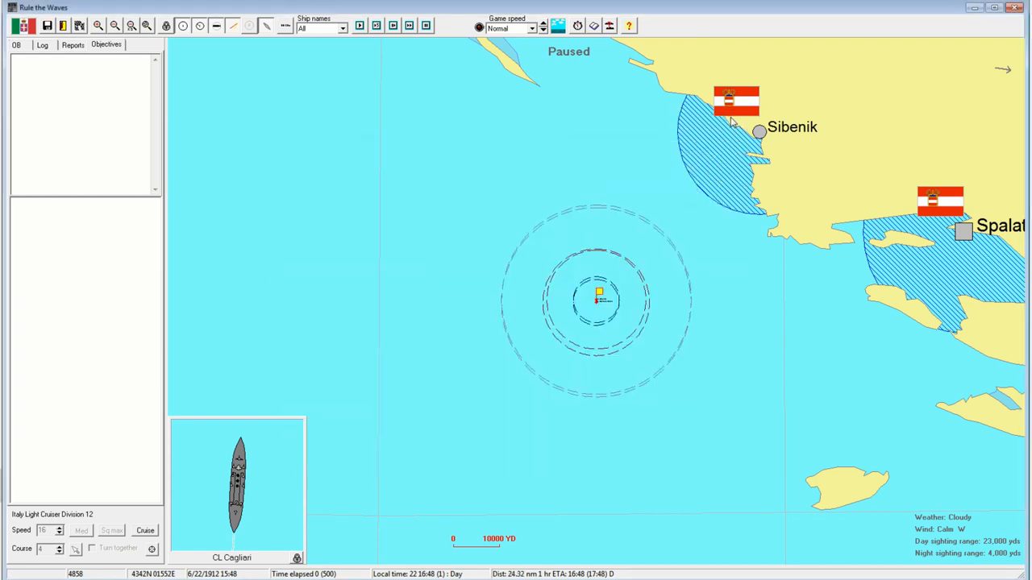
{"action": "left_click", "coordinate": [409, 25]}
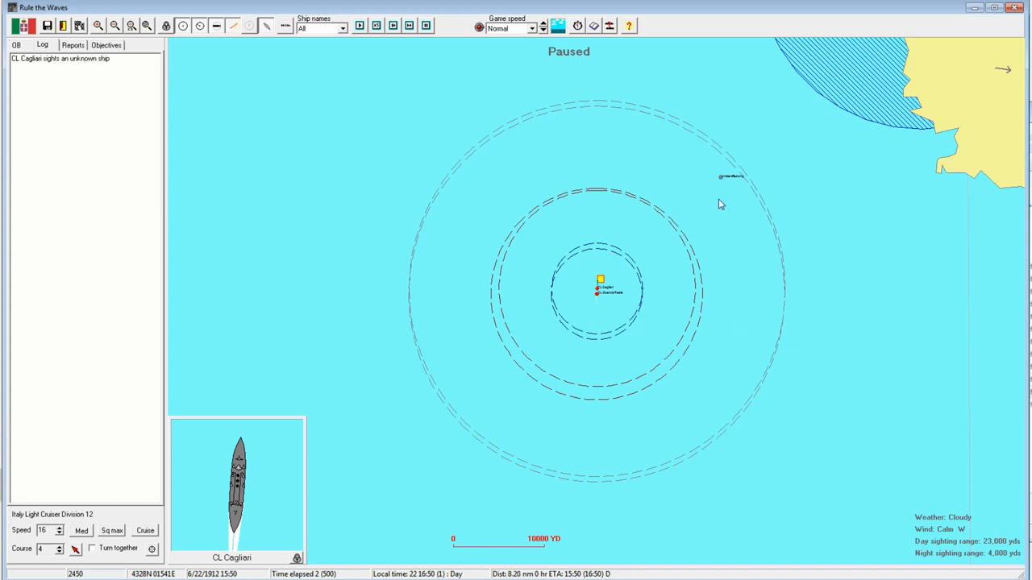
{"action": "scroll", "coordinate": [716, 194], "scroll_direction": "up", "scroll_amount": 1}
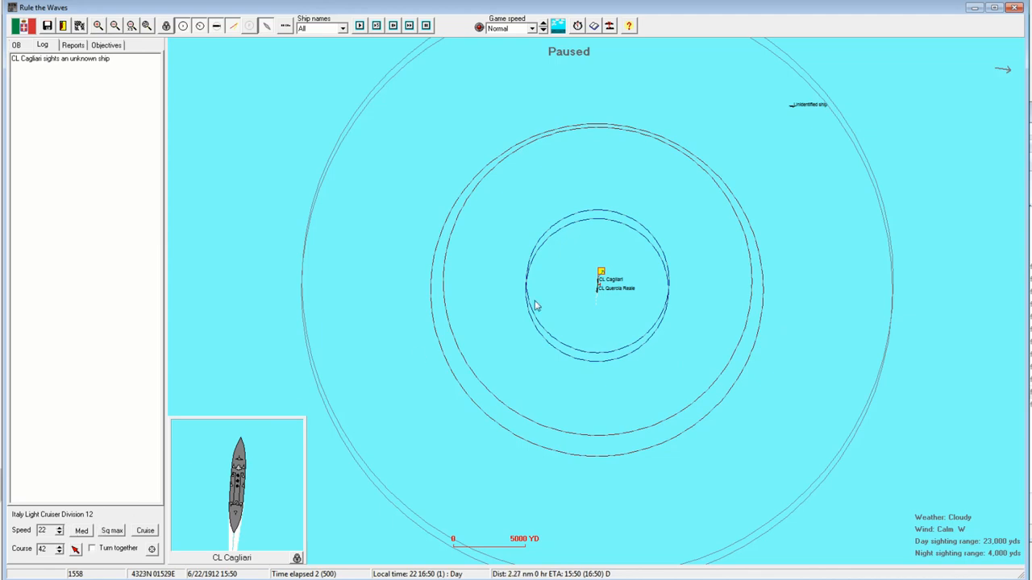
{"action": "scroll", "coordinate": [539, 305], "scroll_direction": "down", "scroll_amount": 3}
{"action": "scroll", "coordinate": [549, 322], "scroll_direction": "down", "scroll_amount": 2}
{"action": "scroll", "coordinate": [577, 395], "scroll_direction": "up", "scroll_amount": 2}
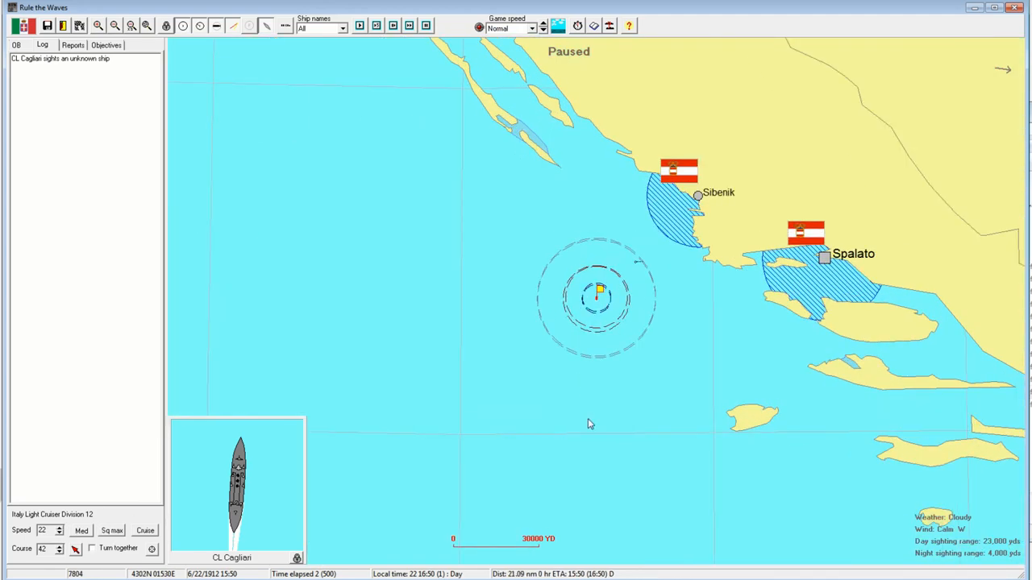
{"action": "scroll", "coordinate": [639, 255], "scroll_direction": "up", "scroll_amount": 2}
{"action": "scroll", "coordinate": [649, 238], "scroll_direction": "up", "scroll_amount": 1}
- Run the battle a few minutes while keeping the cruisers and sighted ships in view
{"action": "left_click_drag", "start_coordinate": [656, 221], "coordinate": [571, 293]}
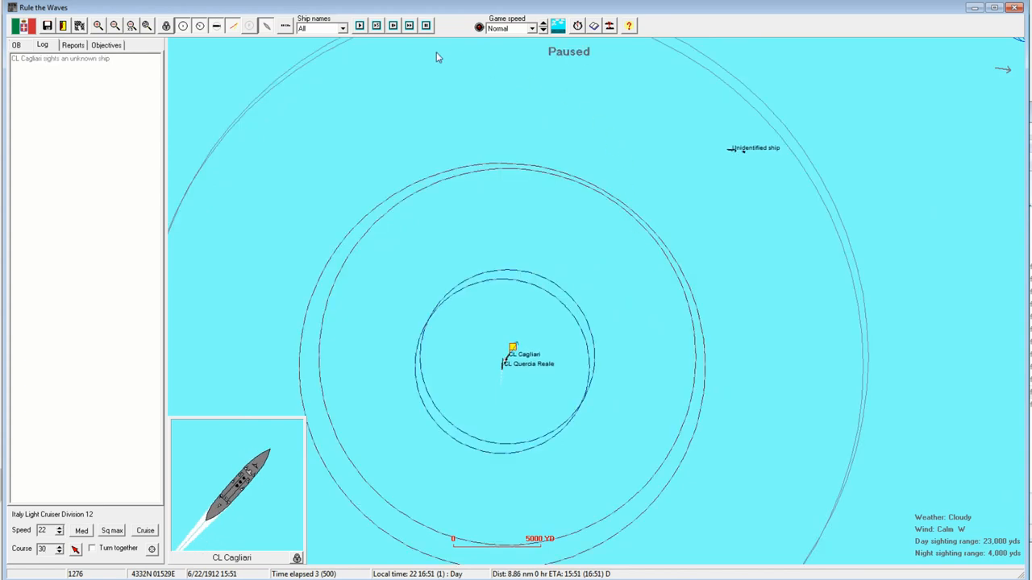
{"action": "left_click", "coordinate": [410, 26]}
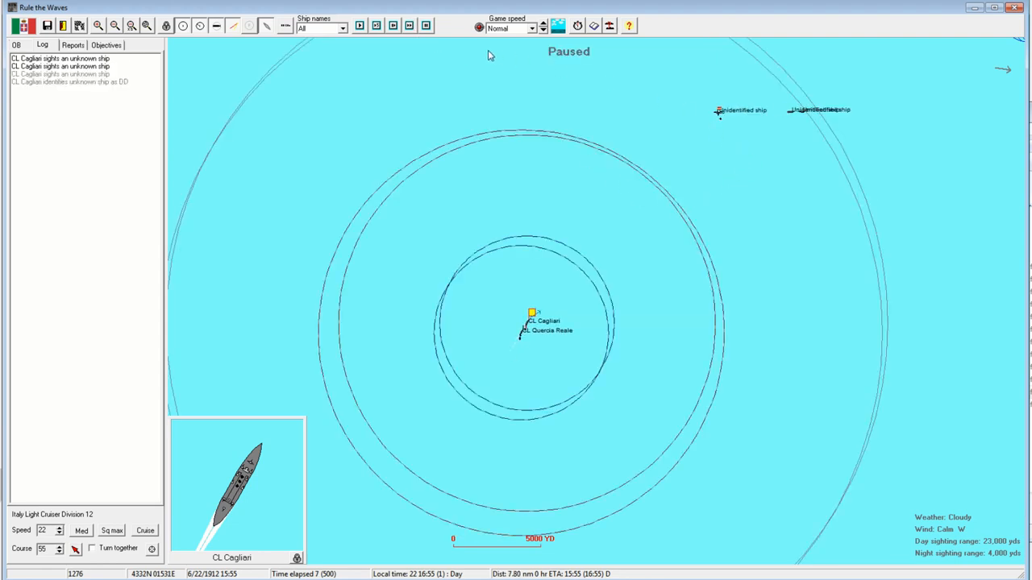
{"action": "left_click", "coordinate": [419, 29]}
{"action": "left_click_drag", "start_coordinate": [683, 185], "coordinate": [525, 323]}
{"action": "scroll", "coordinate": [605, 290], "scroll_direction": "down", "scroll_amount": 1}
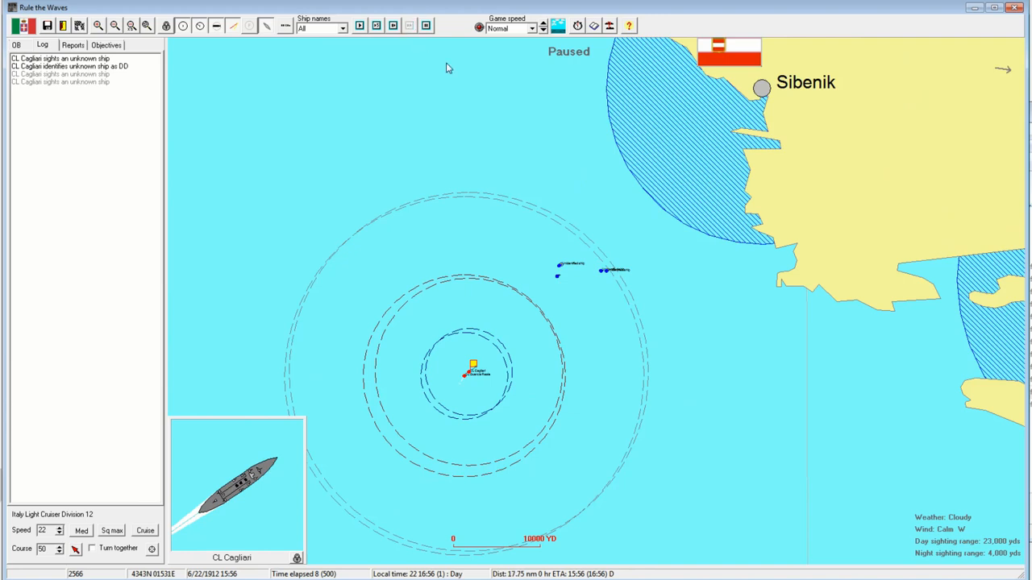
{"action": "left_click", "coordinate": [409, 25]}
{"action": "scroll", "coordinate": [564, 307], "scroll_direction": "up", "scroll_amount": 1}
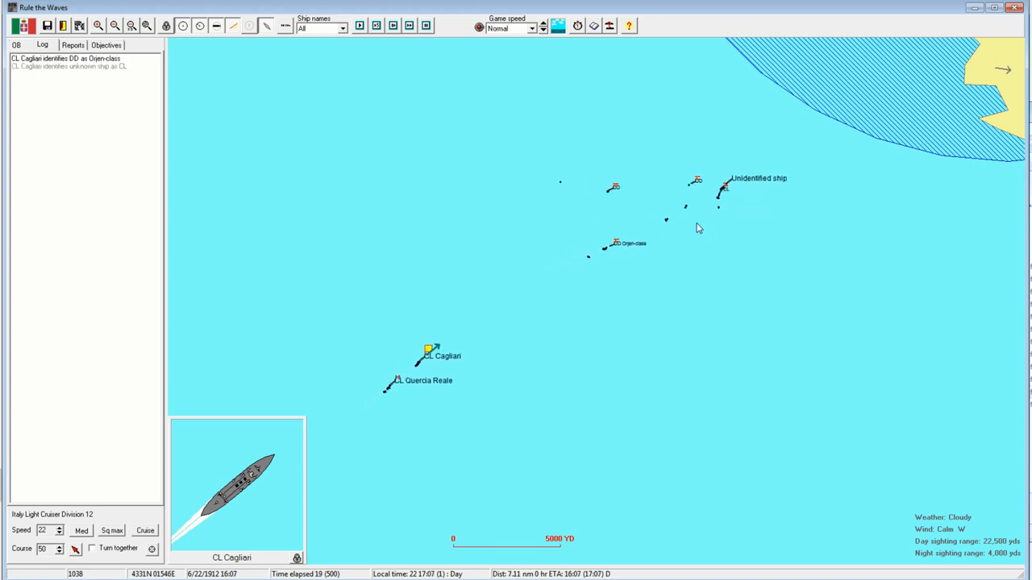
{"action": "left_click_drag", "start_coordinate": [726, 230], "coordinate": [610, 425]}
{"action": "scroll", "coordinate": [611, 426], "scroll_direction": "down", "scroll_amount": 1}
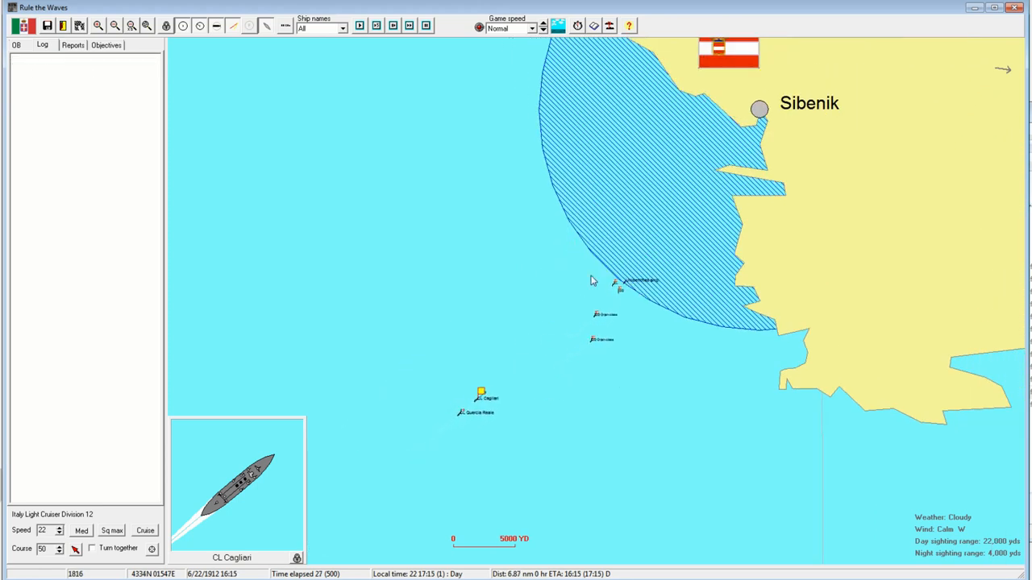
{"action": "scroll", "coordinate": [581, 254], "scroll_direction": "up", "scroll_amount": 1}
{"action": "scroll", "coordinate": [585, 258], "scroll_direction": "up", "scroll_amount": 1}
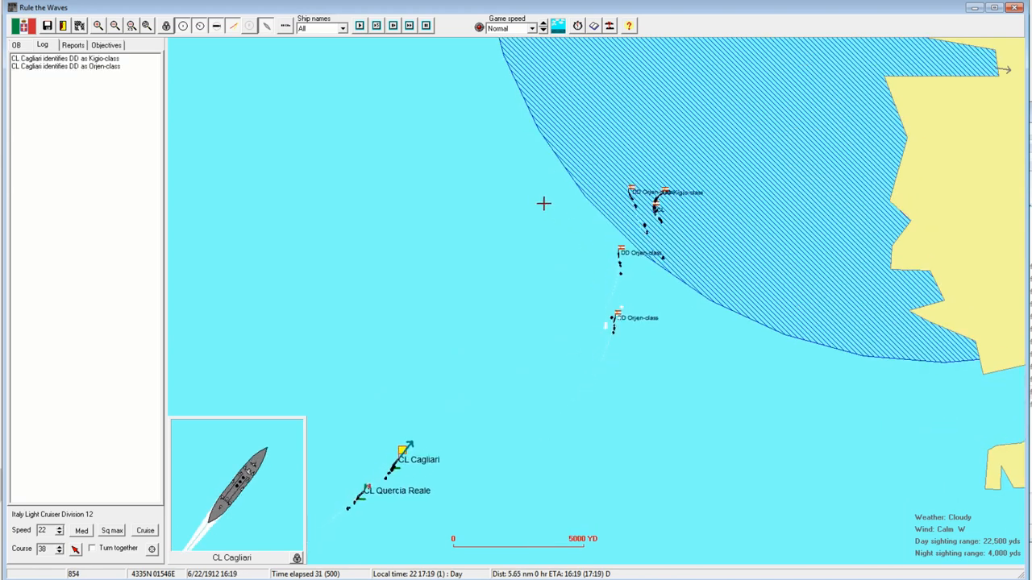
- Turn the cruiser division due north toward the Orjen-class destroyers, check the battle log and let play continue
{"action": "right_click", "coordinate": [532, 181]}
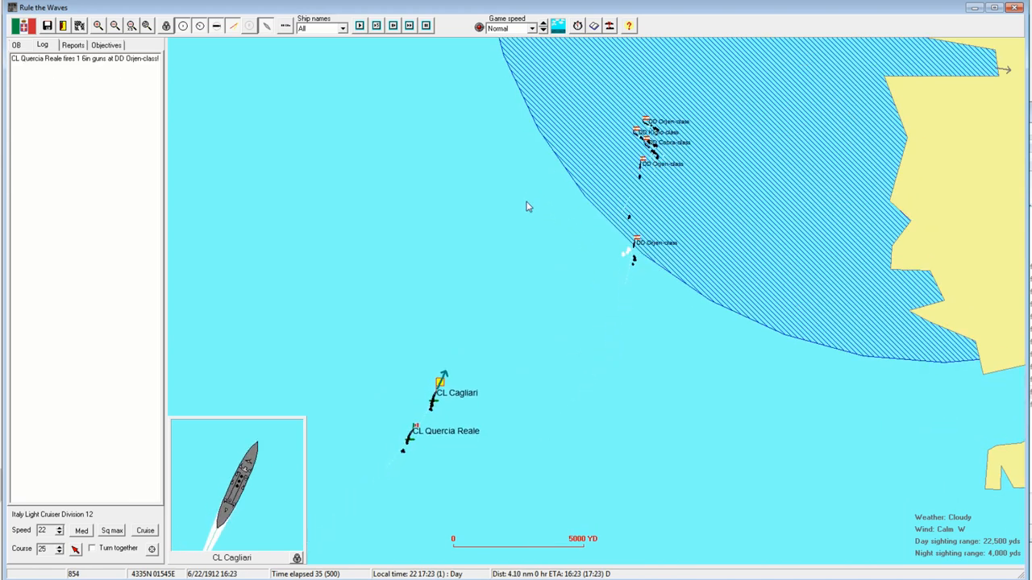
{"action": "right_click", "coordinate": [529, 242]}
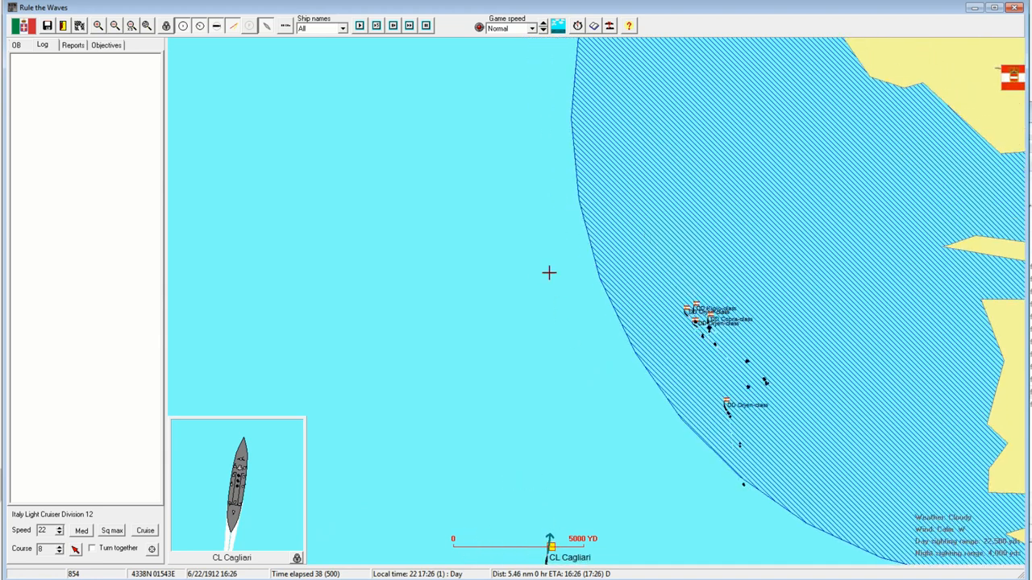
{"action": "right_click", "coordinate": [521, 221]}
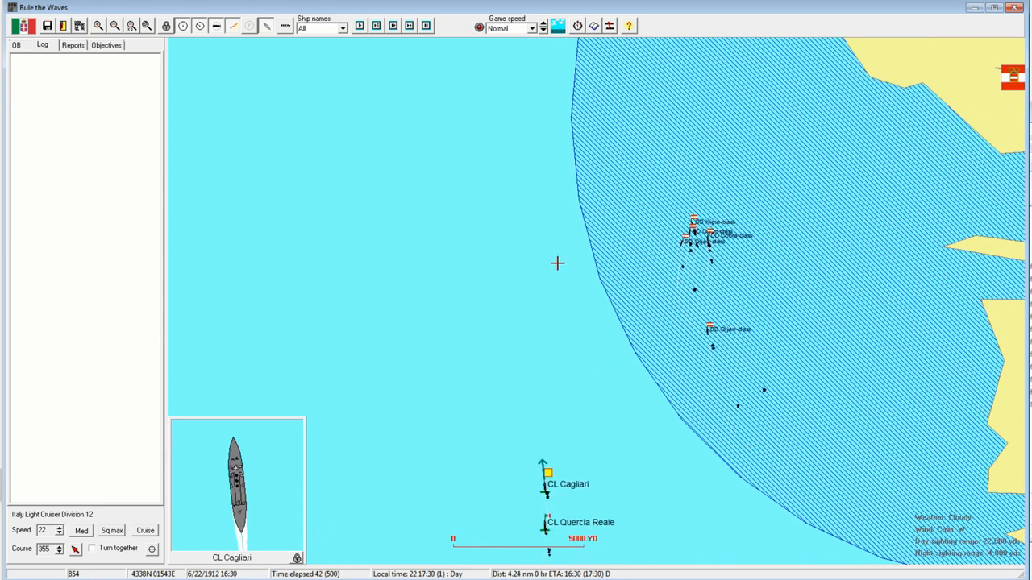
{"action": "scroll", "coordinate": [528, 225], "scroll_direction": "down", "scroll_amount": 1}
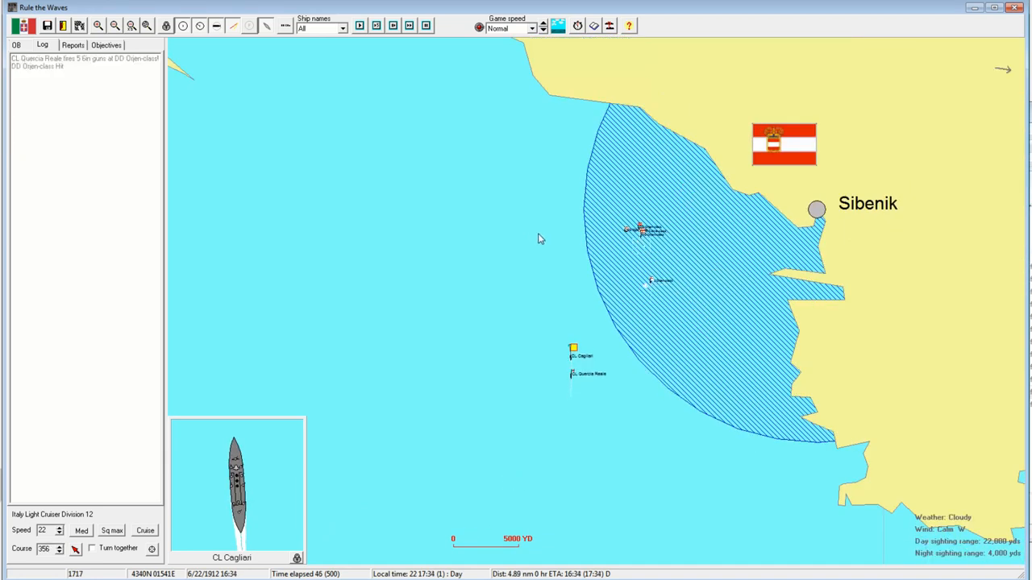
{"action": "scroll", "coordinate": [560, 268], "scroll_direction": "up", "scroll_amount": 1}
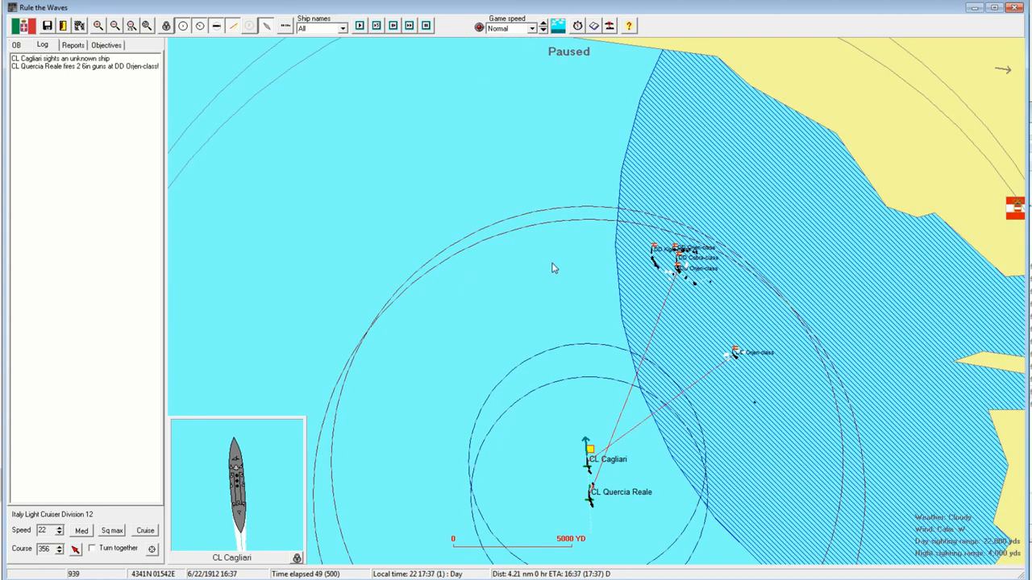
{"action": "scroll", "coordinate": [557, 234], "scroll_direction": "down", "scroll_amount": 1}
{"action": "scroll", "coordinate": [560, 238], "scroll_direction": "up", "scroll_amount": 1}
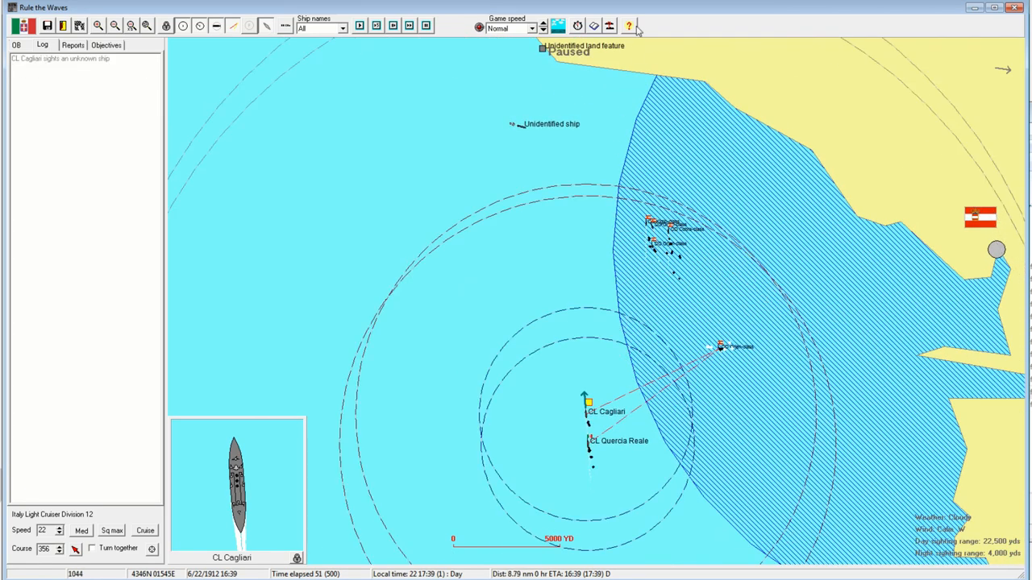
{"action": "left_click", "coordinate": [595, 27]}
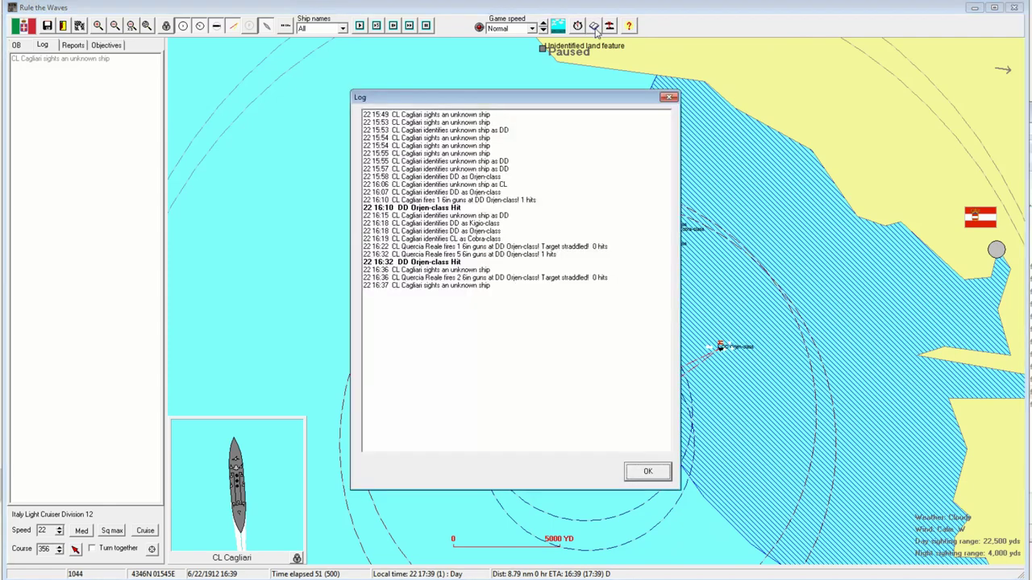
{"action": "left_click", "coordinate": [648, 473]}
{"action": "scroll", "coordinate": [768, 383], "scroll_direction": "up", "scroll_amount": 2}
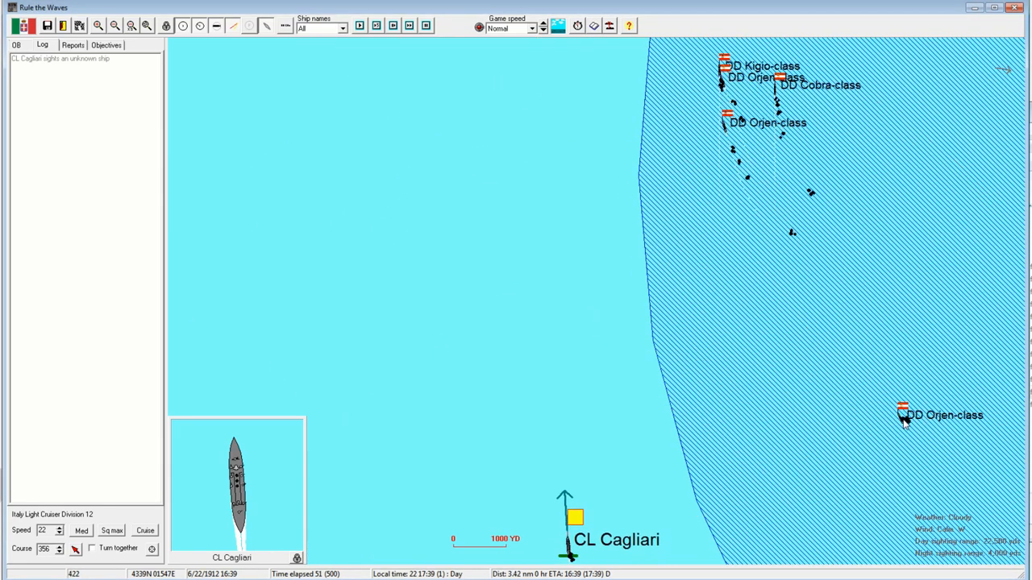
{"action": "scroll", "coordinate": [859, 395], "scroll_direction": "down", "scroll_amount": 2}
{"action": "scroll", "coordinate": [857, 393], "scroll_direction": "down", "scroll_amount": 1}
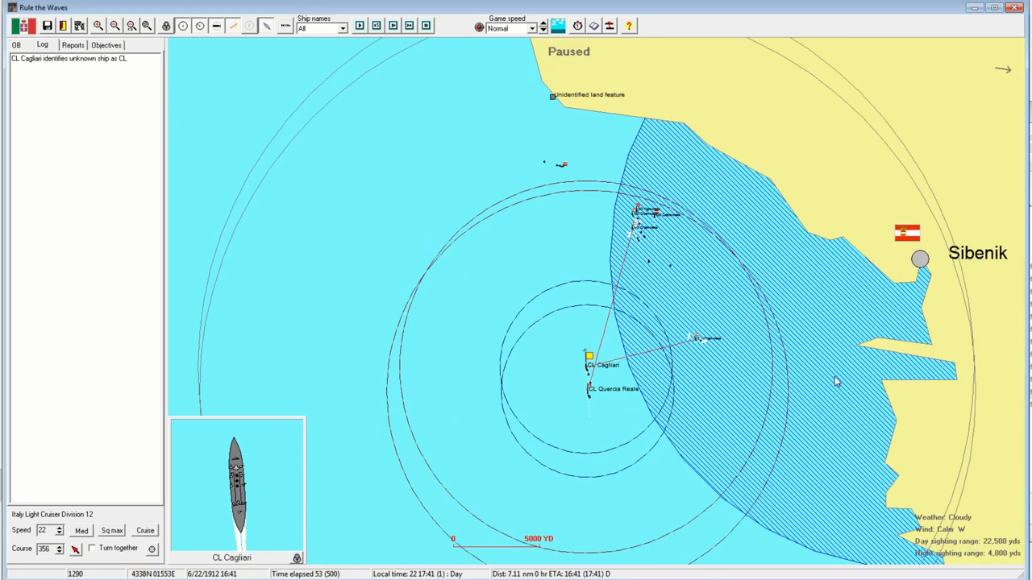
{"action": "scroll", "coordinate": [607, 229], "scroll_direction": "up", "scroll_amount": 1}
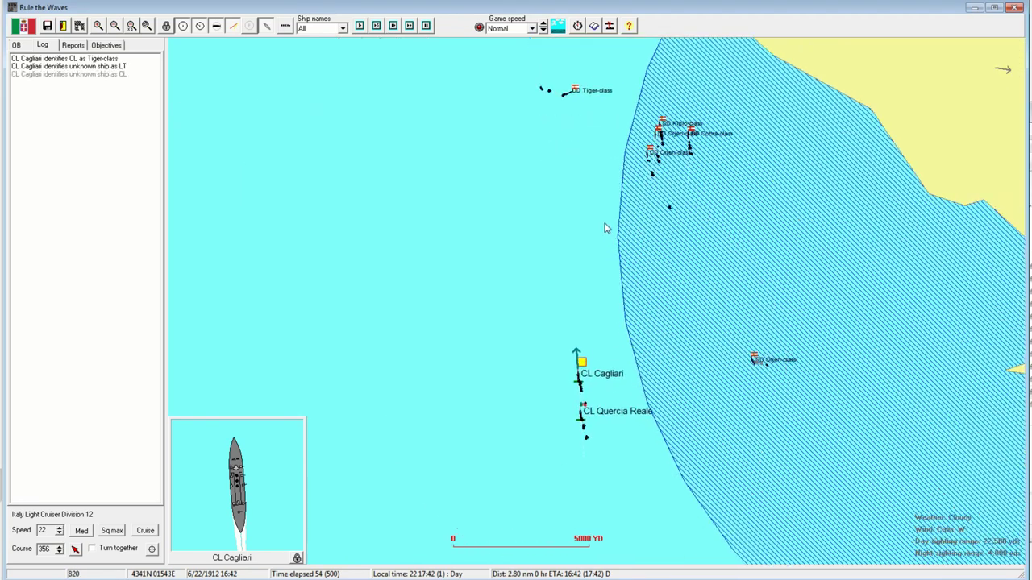
{"action": "left_click", "coordinate": [599, 181]}
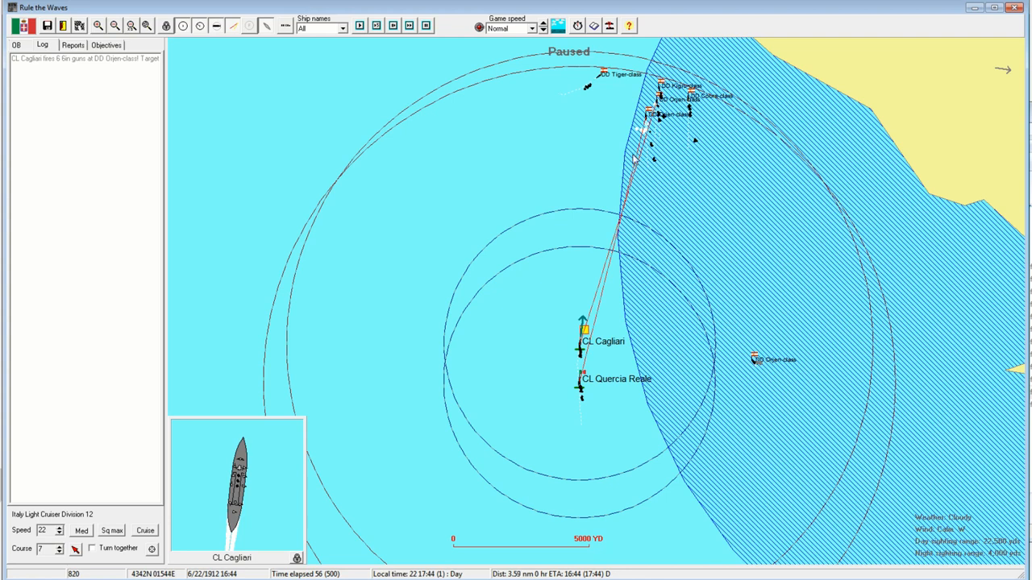
{"action": "scroll", "coordinate": [621, 121], "scroll_direction": "down", "scroll_amount": 1}
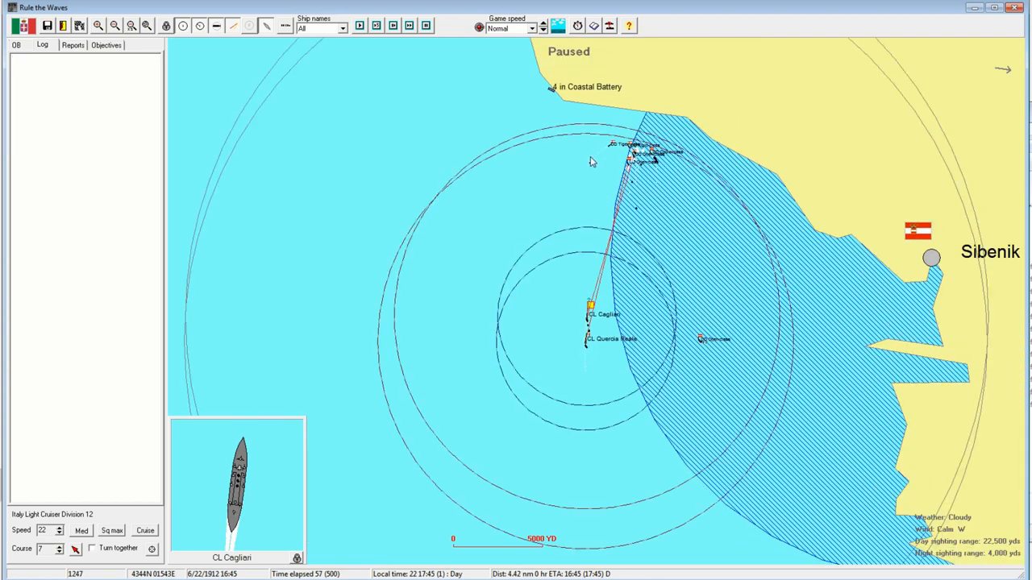
{"action": "scroll", "coordinate": [600, 234], "scroll_direction": "up", "scroll_amount": 1}
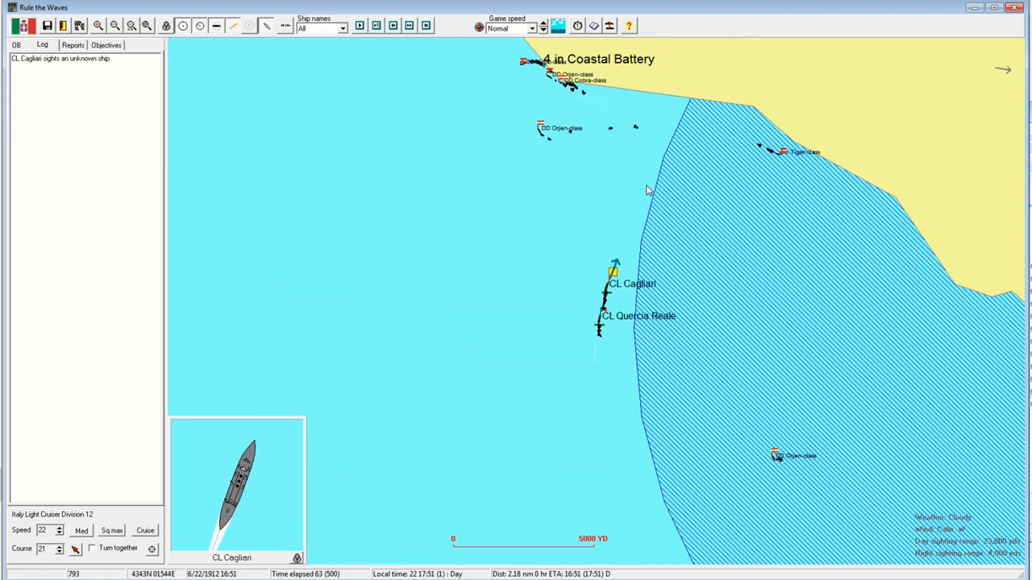
- Give Cagliari a new heading, control Cagliari and Quercia Reale separately, and advance the clock
{"action": "left_click", "coordinate": [634, 138]}
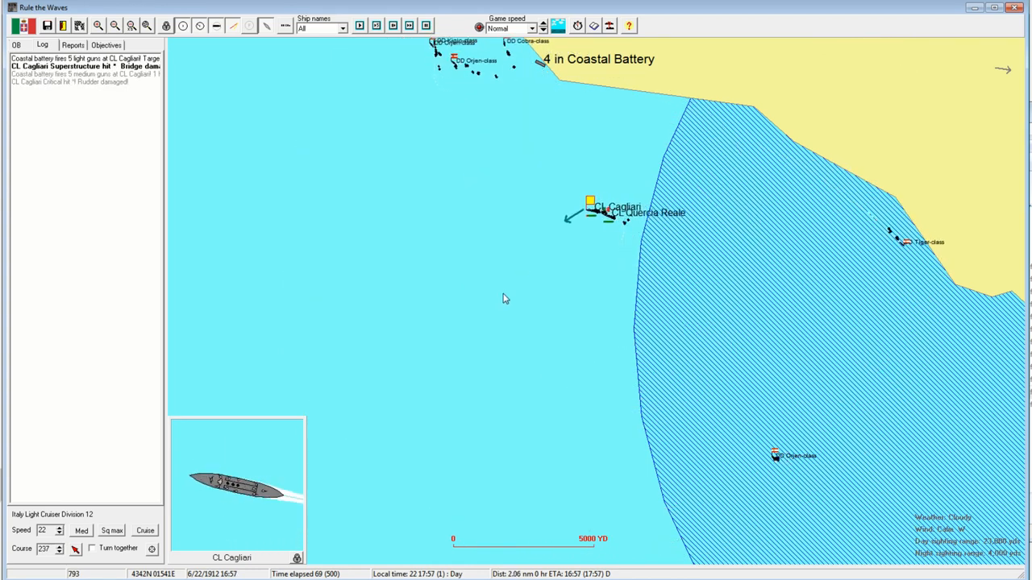
{"action": "left_click", "coordinate": [570, 202]}
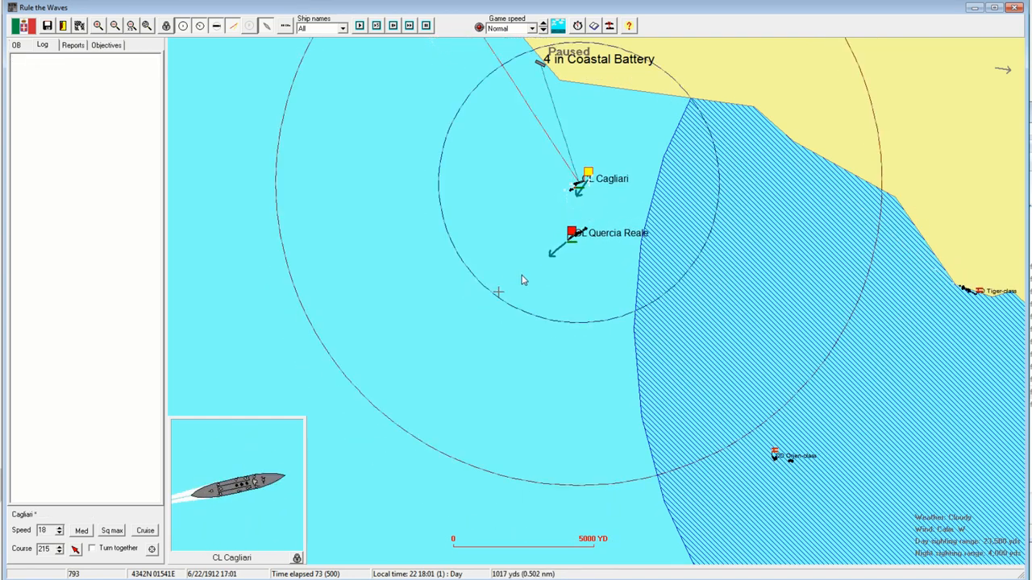
{"action": "left_click", "coordinate": [562, 243]}
{"action": "scroll", "coordinate": [452, 237], "scroll_direction": "down", "scroll_amount": 1}
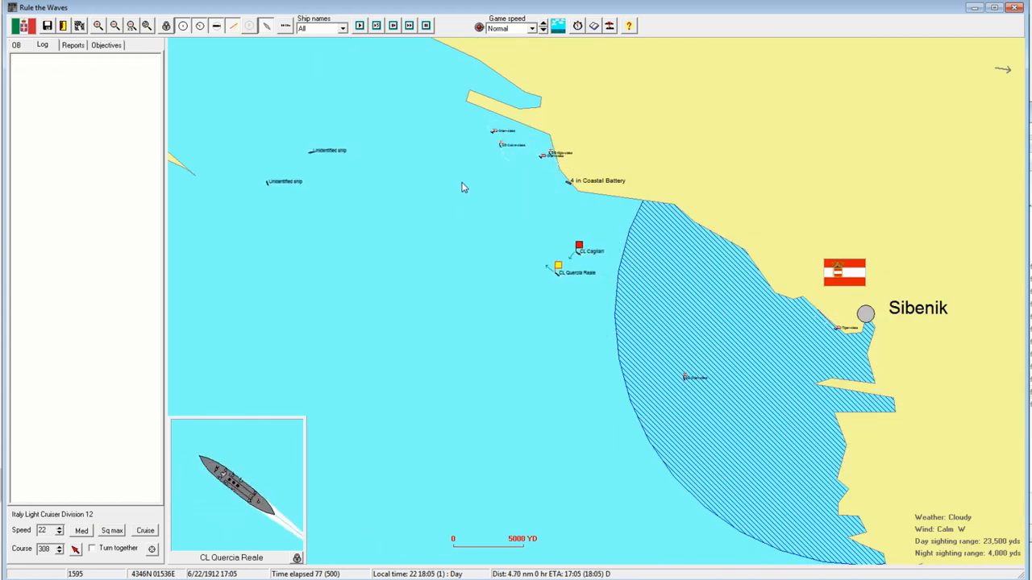
{"action": "scroll", "coordinate": [464, 184], "scroll_direction": "up", "scroll_amount": 1}
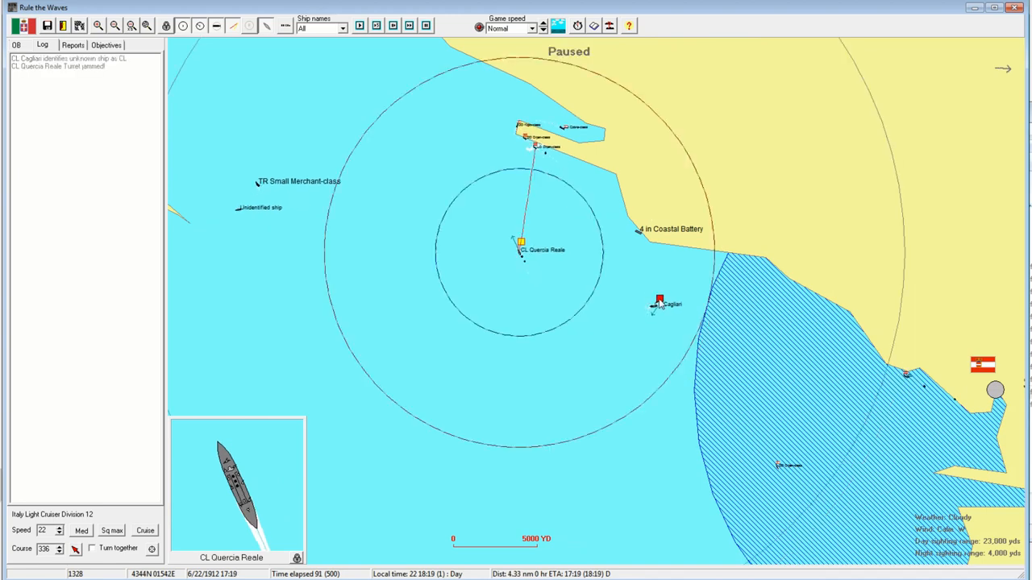
{"action": "left_click", "coordinate": [659, 304]}
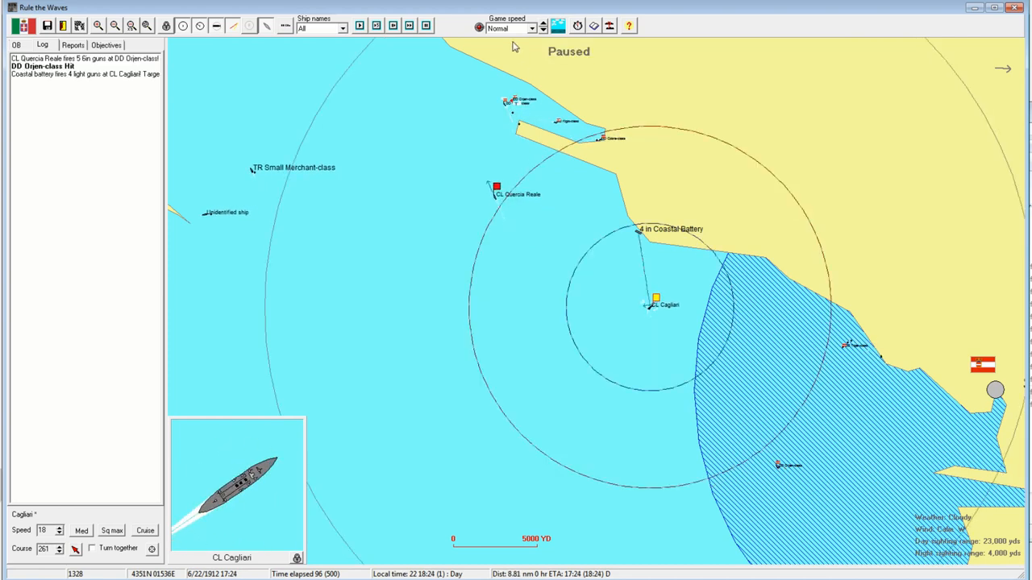
{"action": "left_click", "coordinate": [409, 26]}
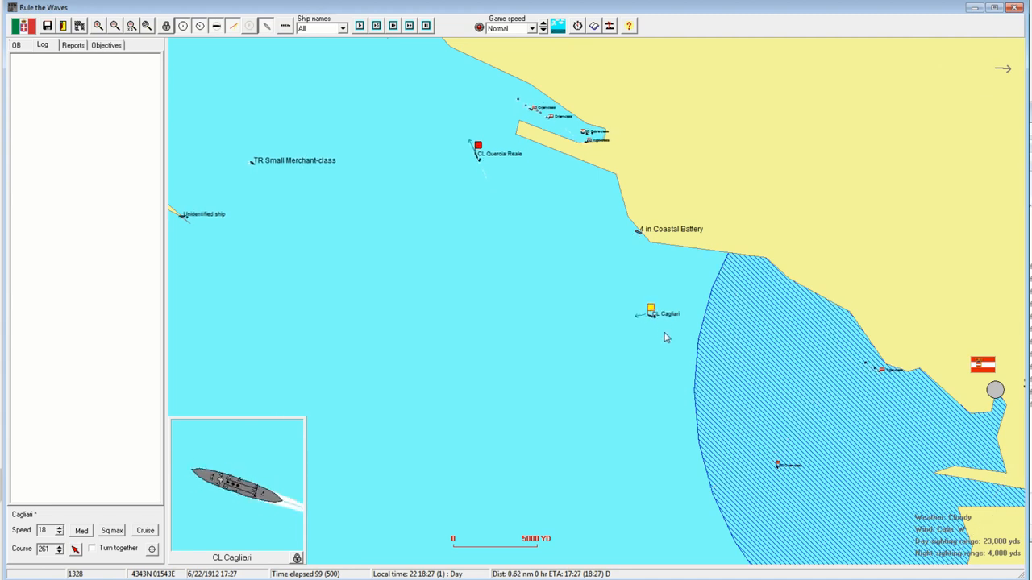
{"action": "scroll", "coordinate": [660, 299], "scroll_direction": "up", "scroll_amount": 1}
{"action": "scroll", "coordinate": [660, 297], "scroll_direction": "up", "scroll_amount": 1}
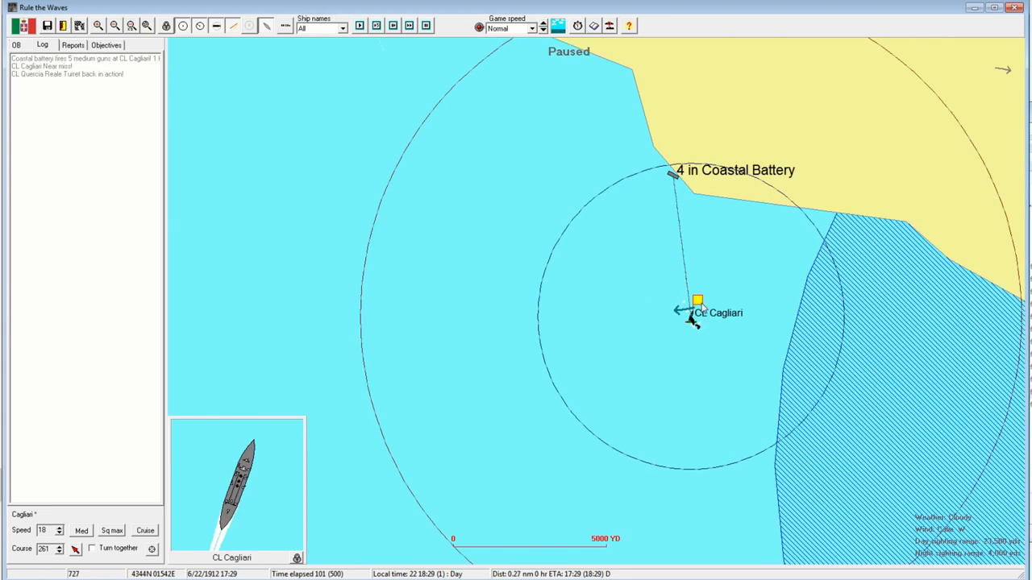
- Inspect Cagliari's damage, then steer Quercia Reale through courses 155 and 125 round to west
{"action": "double_click", "coordinate": [692, 321]}
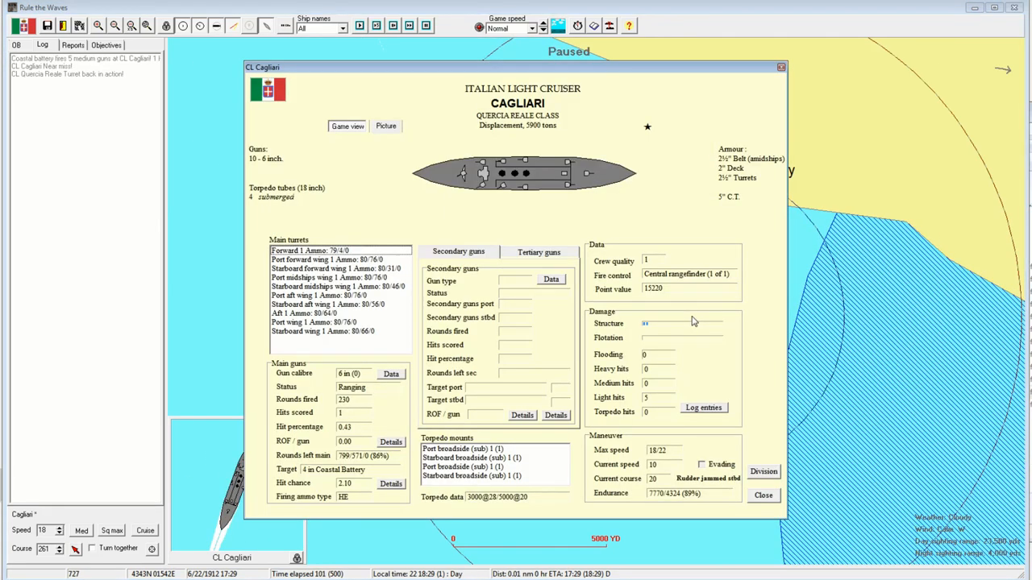
{"action": "key", "text": "Escape"}
{"action": "scroll", "coordinate": [709, 290], "scroll_direction": "down", "scroll_amount": 2}
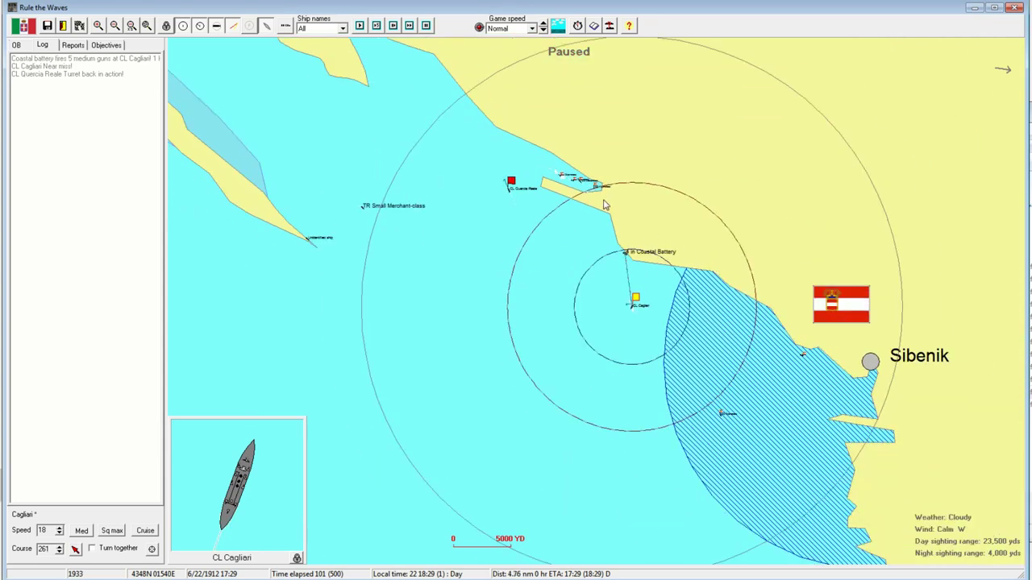
{"action": "left_click", "coordinate": [511, 171]}
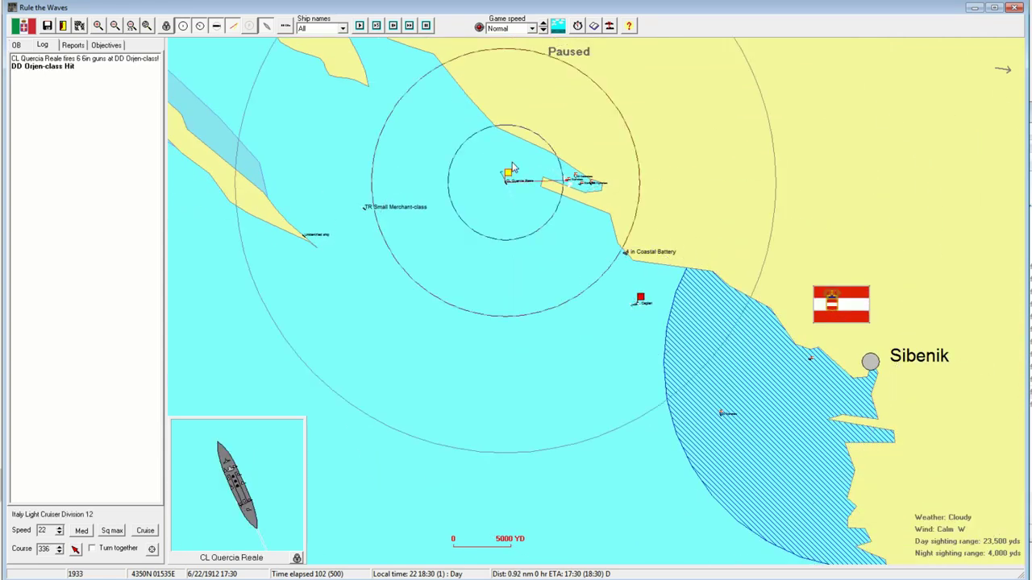
{"action": "left_click", "coordinate": [517, 207]}
{"action": "scroll", "coordinate": [521, 190], "scroll_direction": "up", "scroll_amount": 1}
{"action": "scroll", "coordinate": [532, 218], "scroll_direction": "up", "scroll_amount": 1}
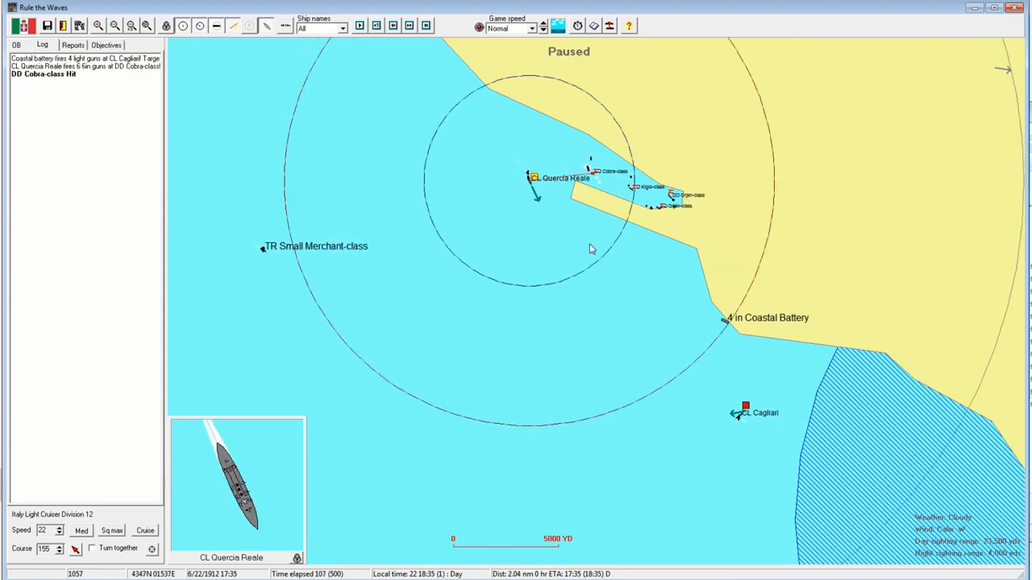
{"action": "left_click", "coordinate": [617, 253]}
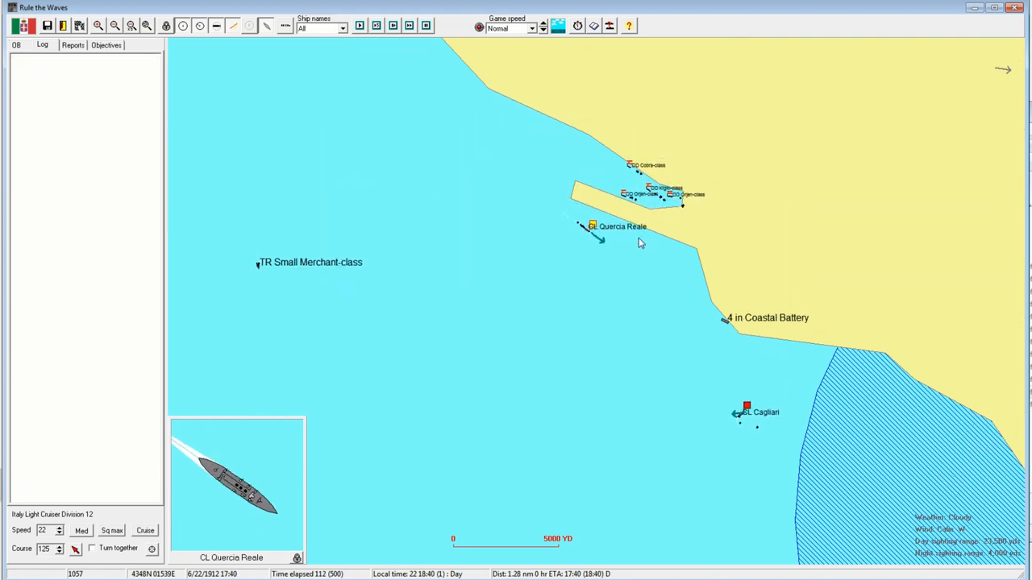
{"action": "left_click", "coordinate": [525, 251]}
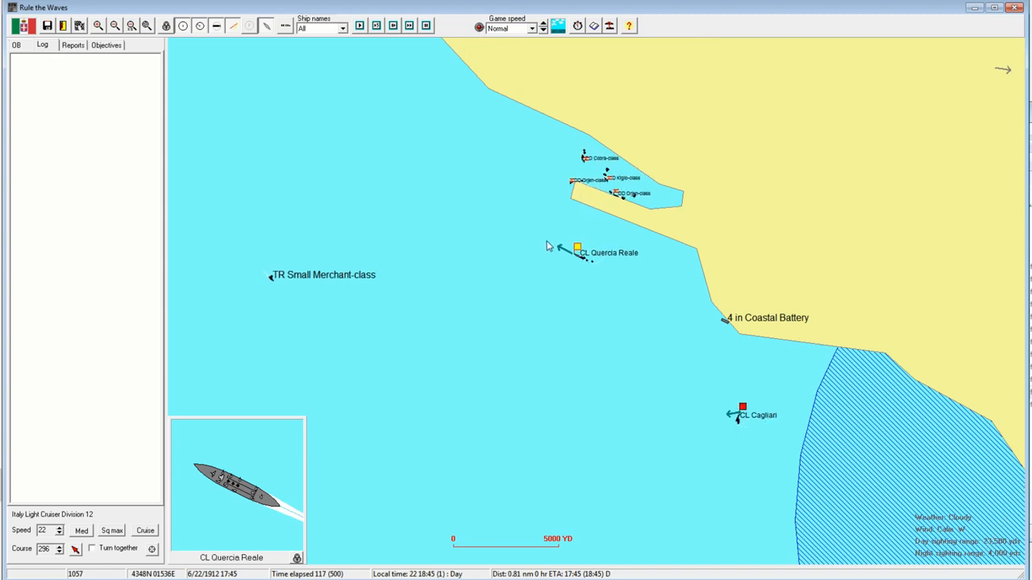
- Steer Quercia Reale west, then south and southeast past the coastal battery
{"action": "left_click", "coordinate": [742, 413]}
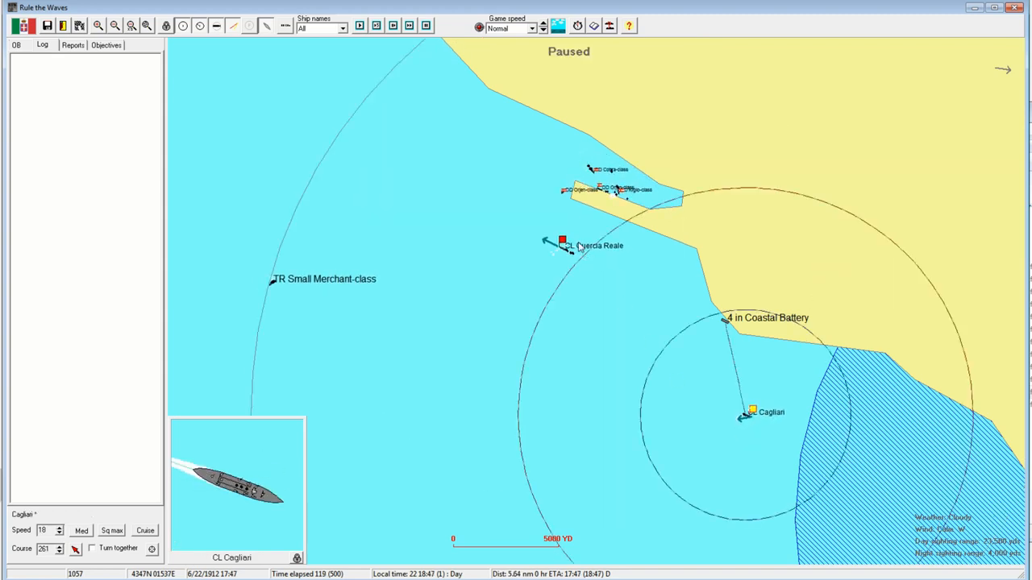
{"action": "scroll", "coordinate": [586, 216], "scroll_direction": "up", "scroll_amount": 2}
{"action": "left_click", "coordinate": [539, 202]}
{"action": "scroll", "coordinate": [532, 242], "scroll_direction": "up", "scroll_amount": 1}
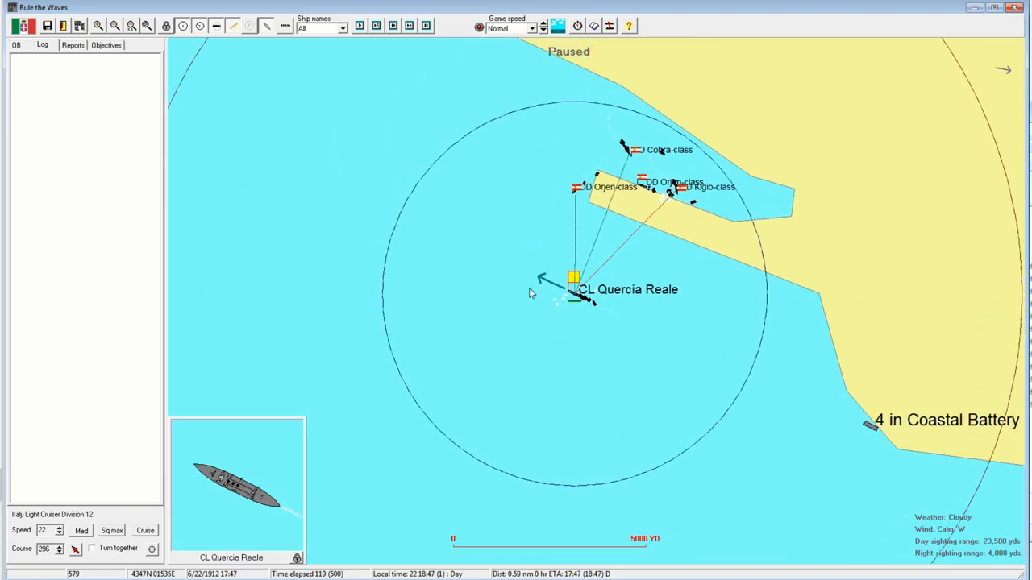
{"action": "left_click", "coordinate": [480, 295]}
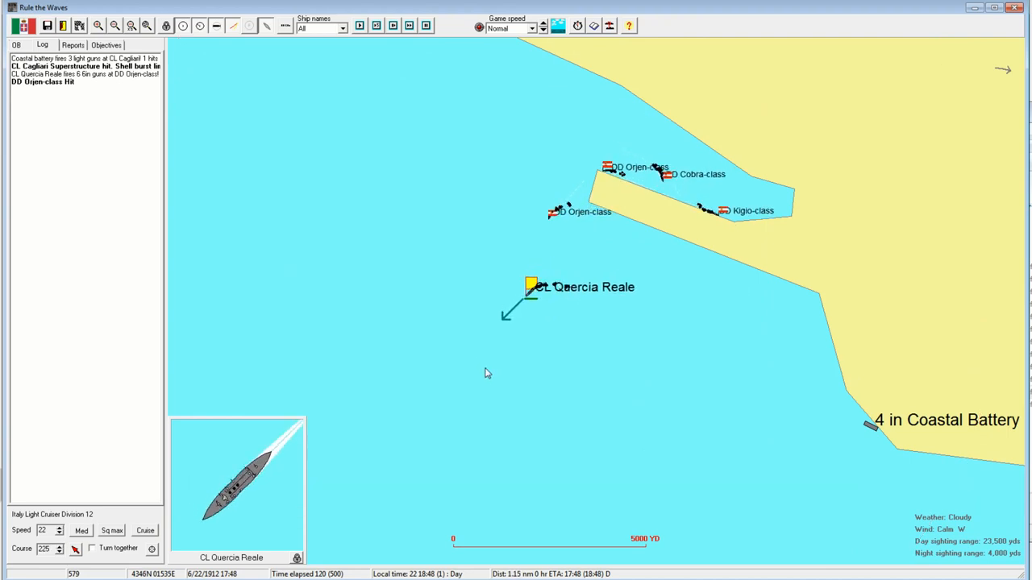
{"action": "left_click", "coordinate": [527, 427]}
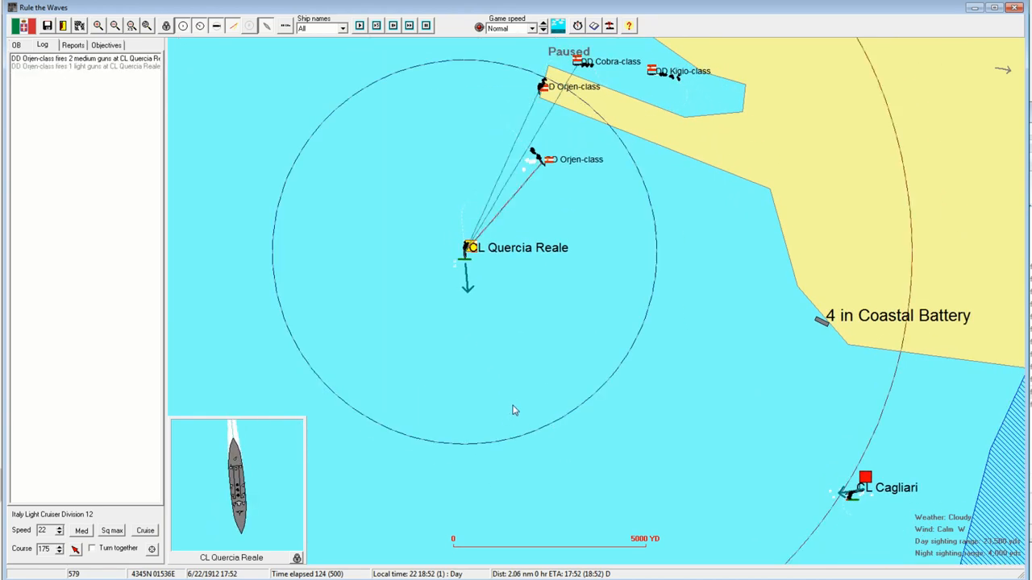
{"action": "left_click", "coordinate": [547, 351]}
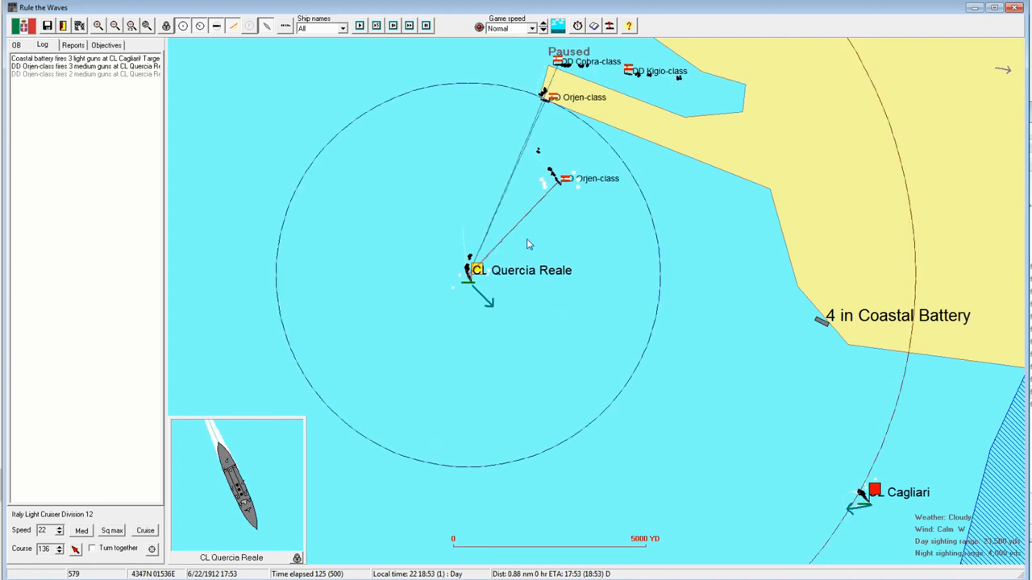
{"action": "left_click", "coordinate": [557, 392]}
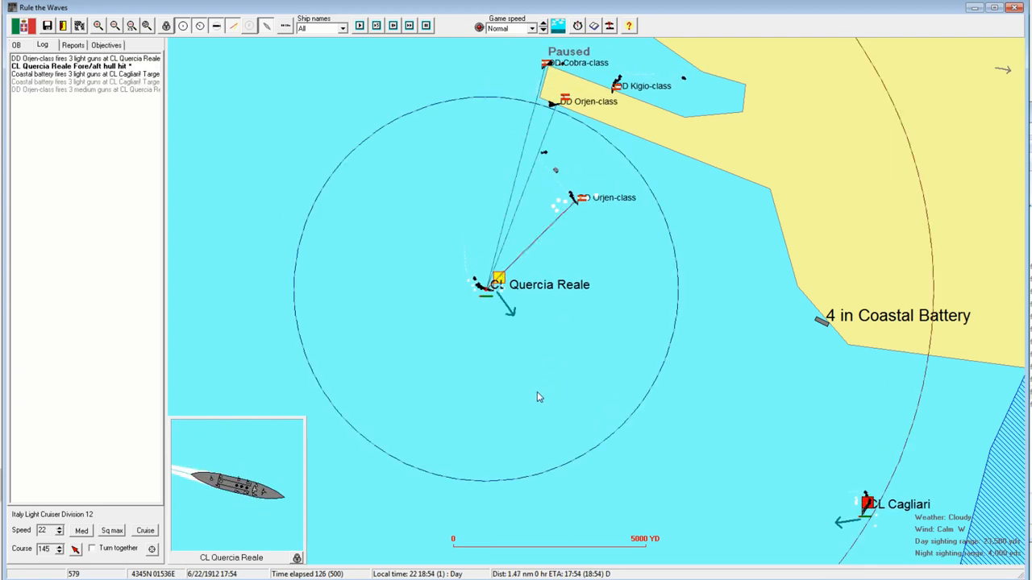
{"action": "left_click", "coordinate": [482, 396]}
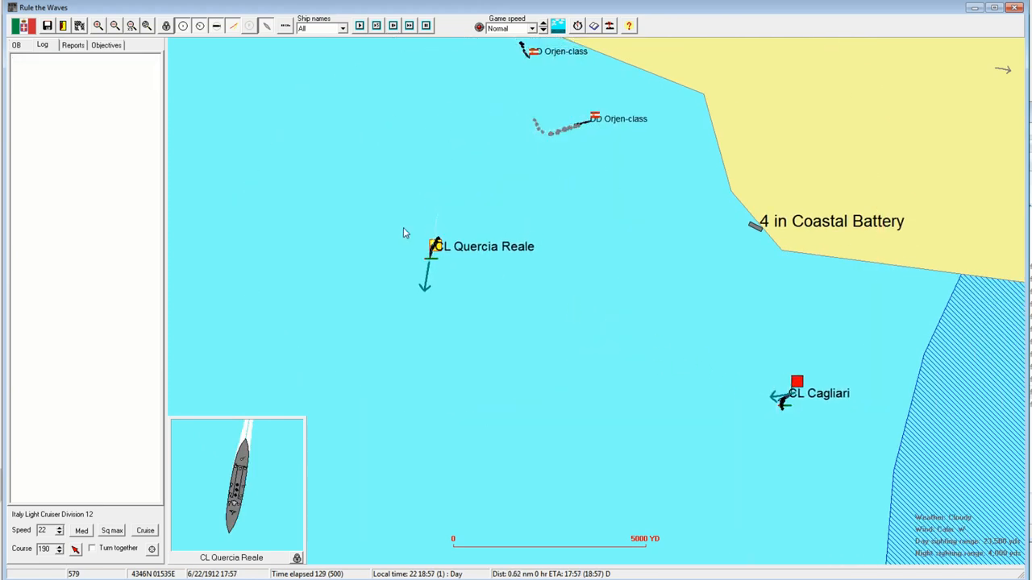
{"action": "left_click", "coordinate": [634, 417]}
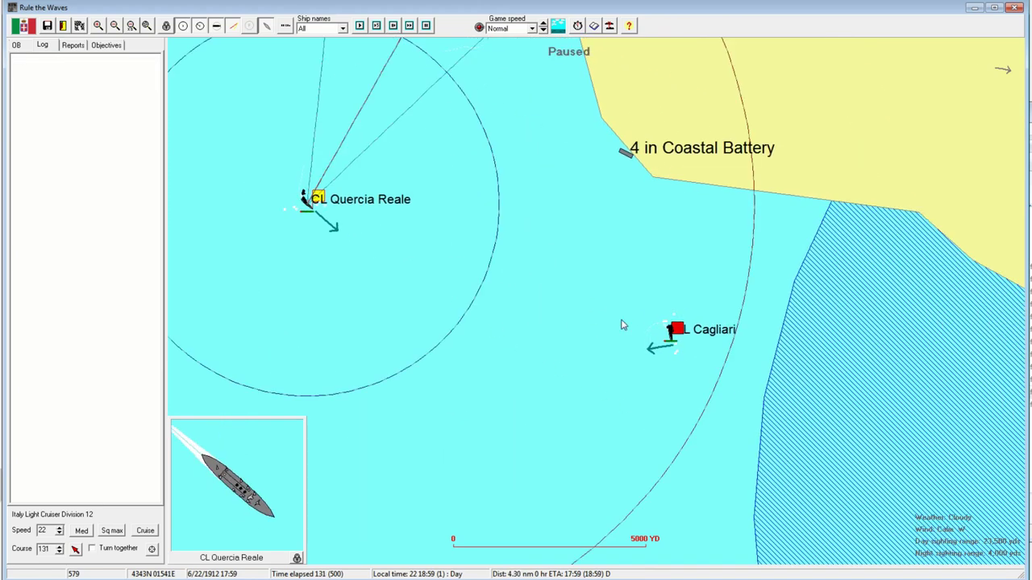
- Alternate control between Cagliari and Quercia Reale's division as the battle runs to 18:11
{"action": "left_click", "coordinate": [663, 342]}
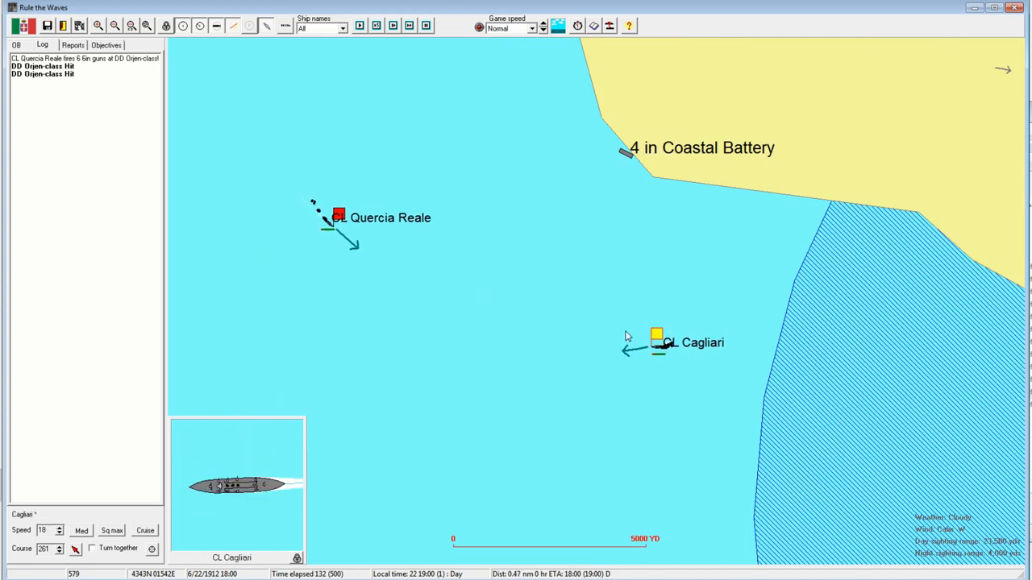
{"action": "left_click", "coordinate": [431, 250]}
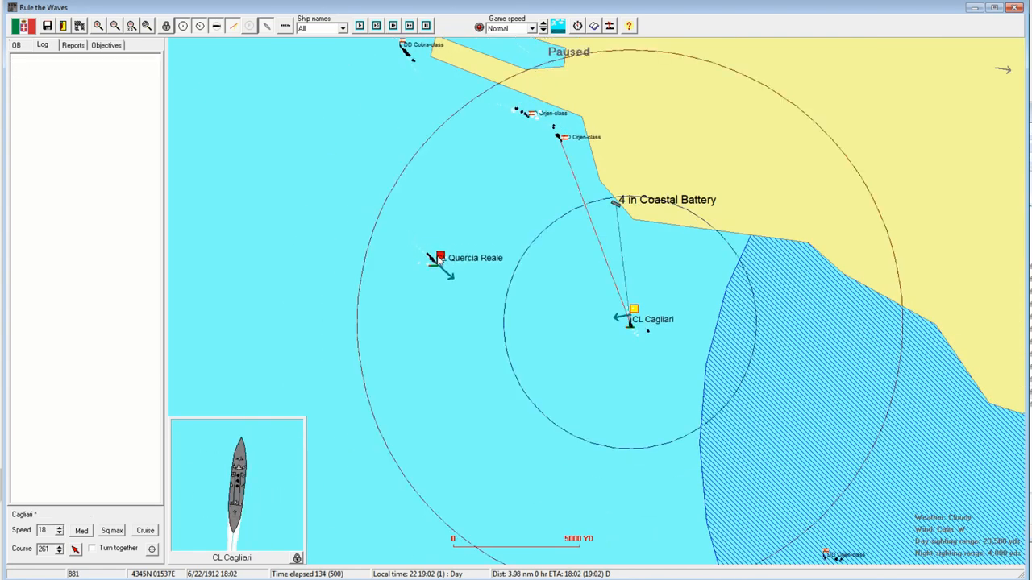
{"action": "scroll", "coordinate": [521, 291], "scroll_direction": "up", "scroll_amount": 2}
{"action": "scroll", "coordinate": [713, 304], "scroll_direction": "down", "scroll_amount": 2}
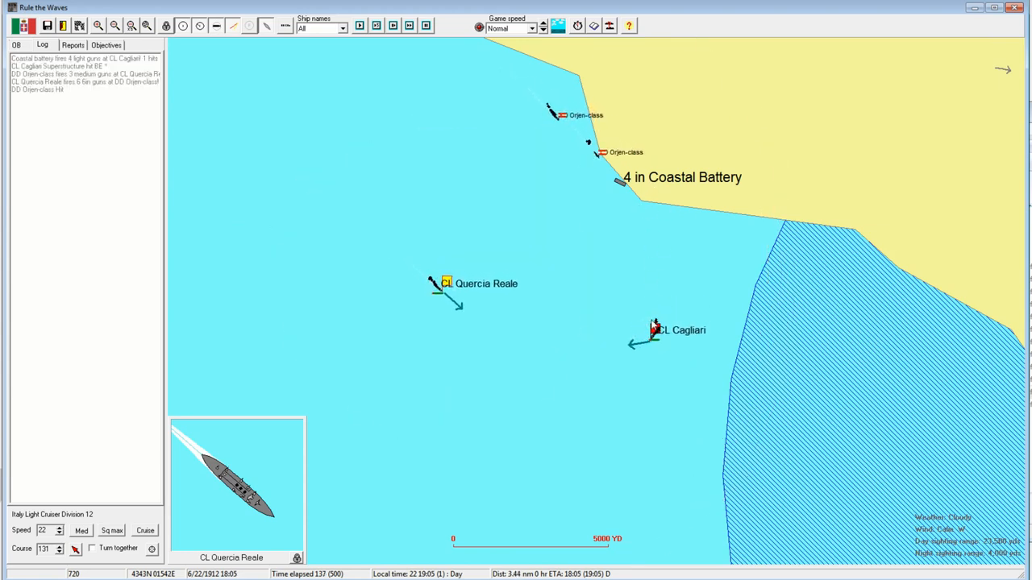
{"action": "left_click", "coordinate": [645, 332]}
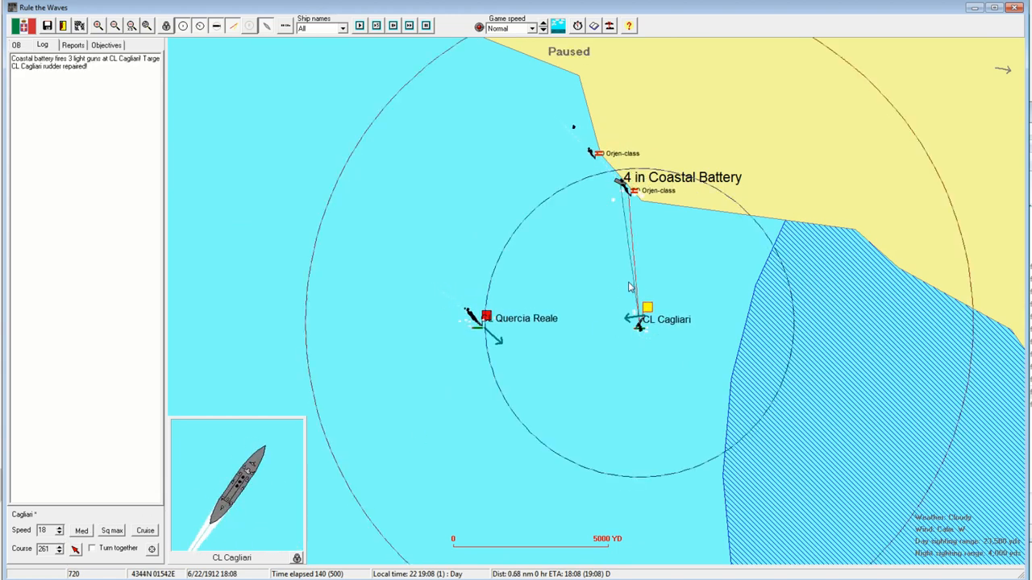
{"action": "left_click", "coordinate": [498, 337]}
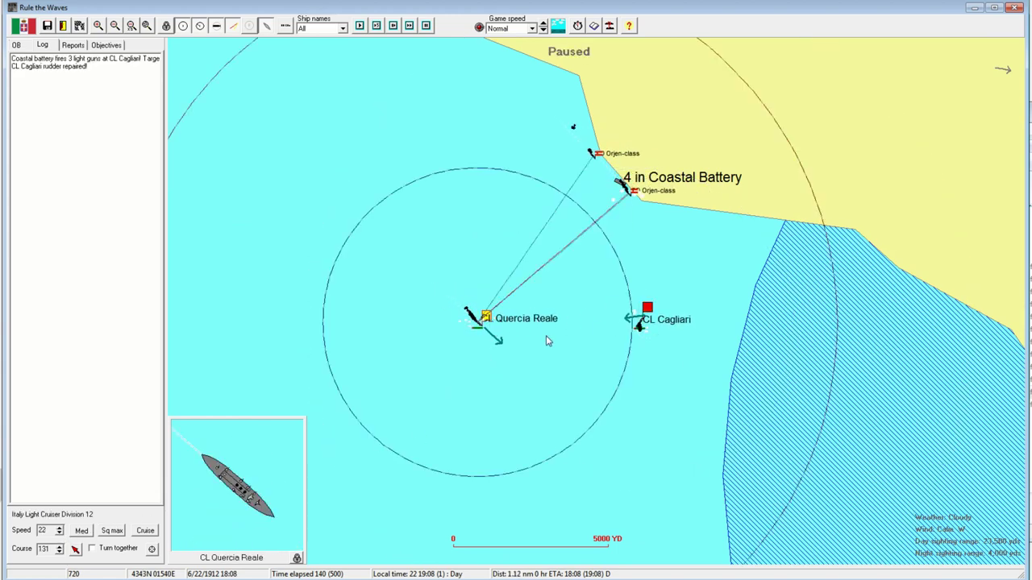
- Steer the Quercia Reale division northeast toward the coast, then back onto westerly course 251
{"action": "left_click", "coordinate": [639, 321]}
{"action": "scroll", "coordinate": [601, 339], "scroll_direction": "down", "scroll_amount": 1}
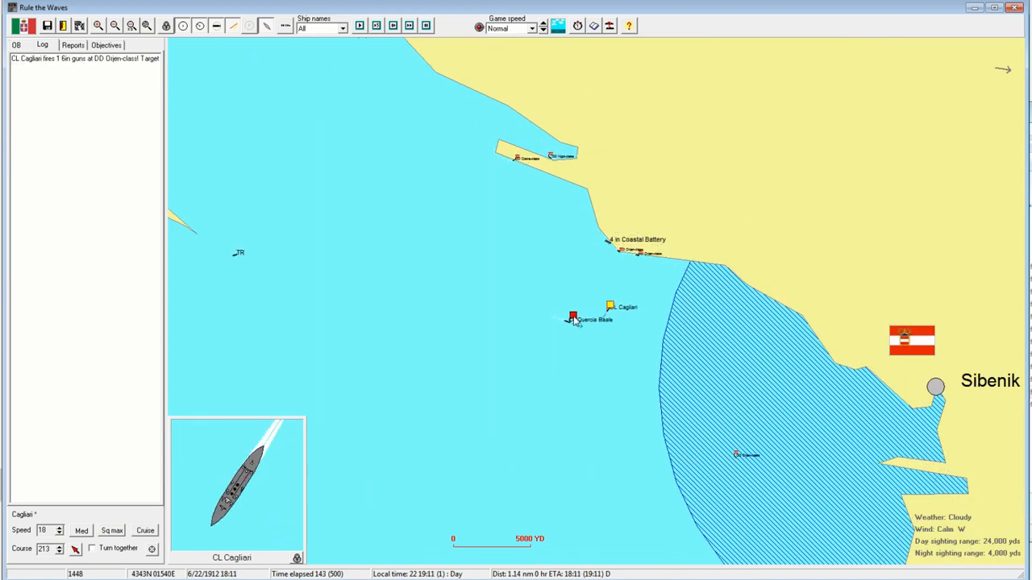
{"action": "left_click", "coordinate": [582, 322]}
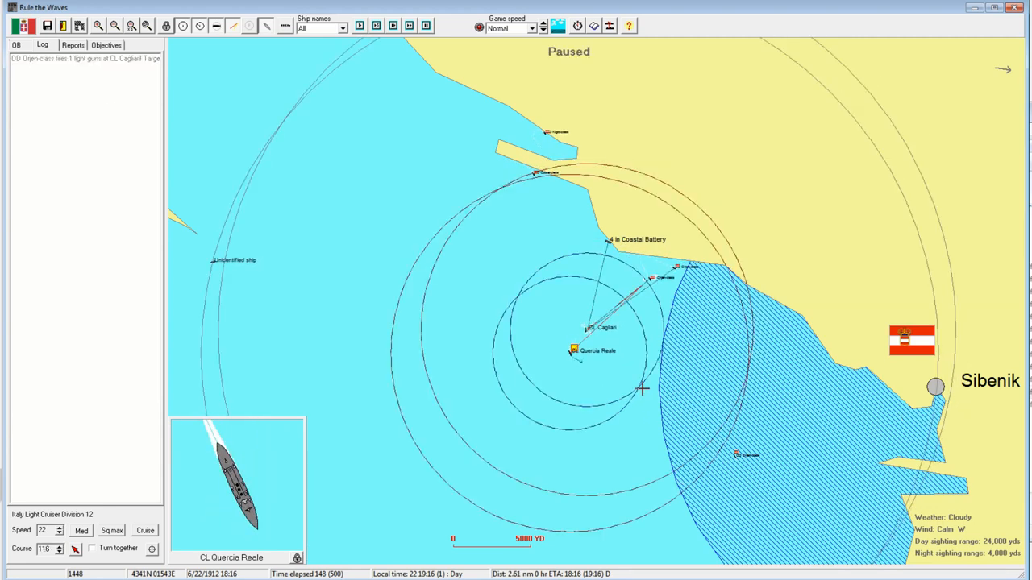
{"action": "scroll", "coordinate": [655, 440], "scroll_direction": "up", "scroll_amount": 1}
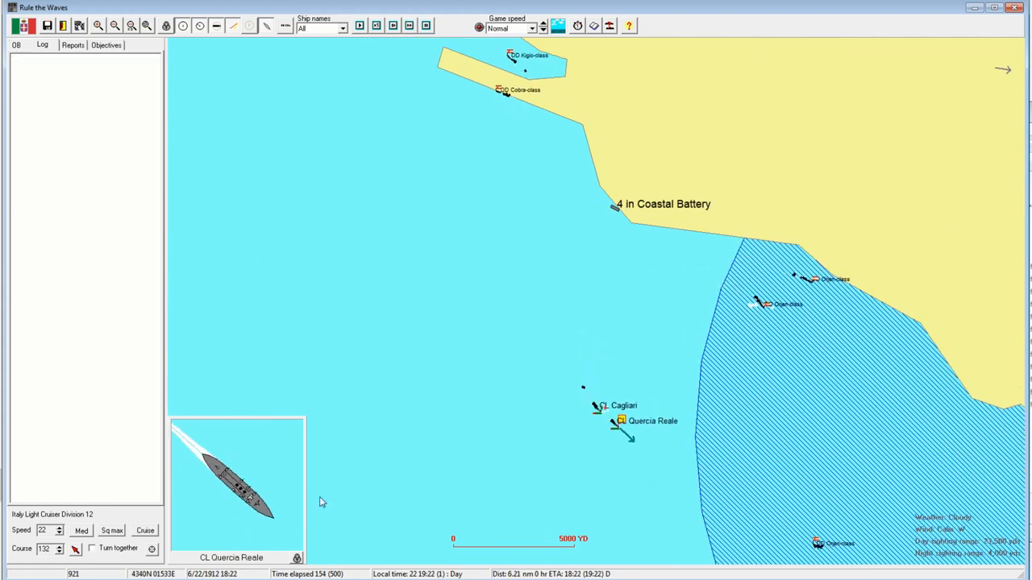
{"action": "left_click", "coordinate": [677, 356]}
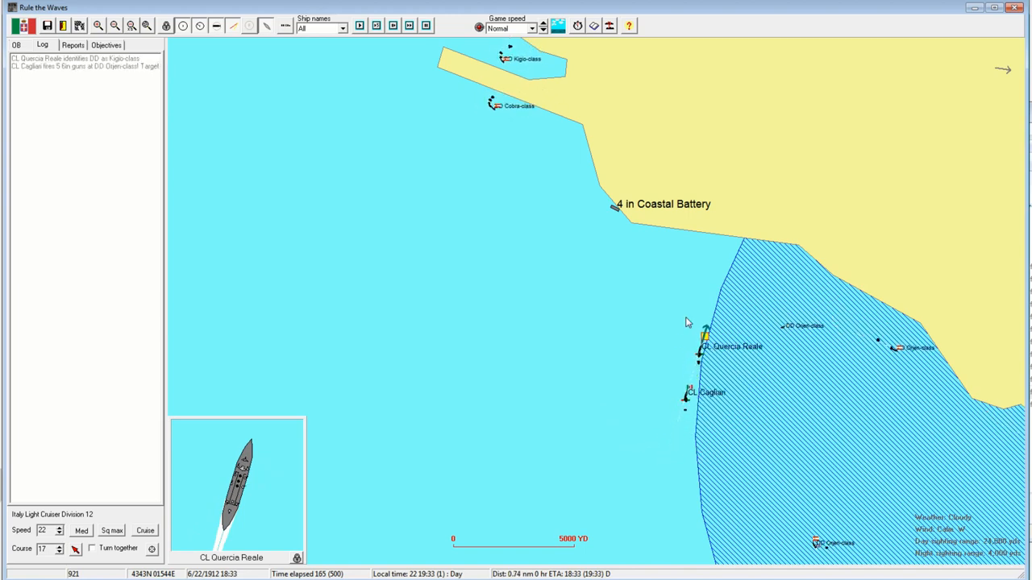
{"action": "left_click", "coordinate": [613, 338]}
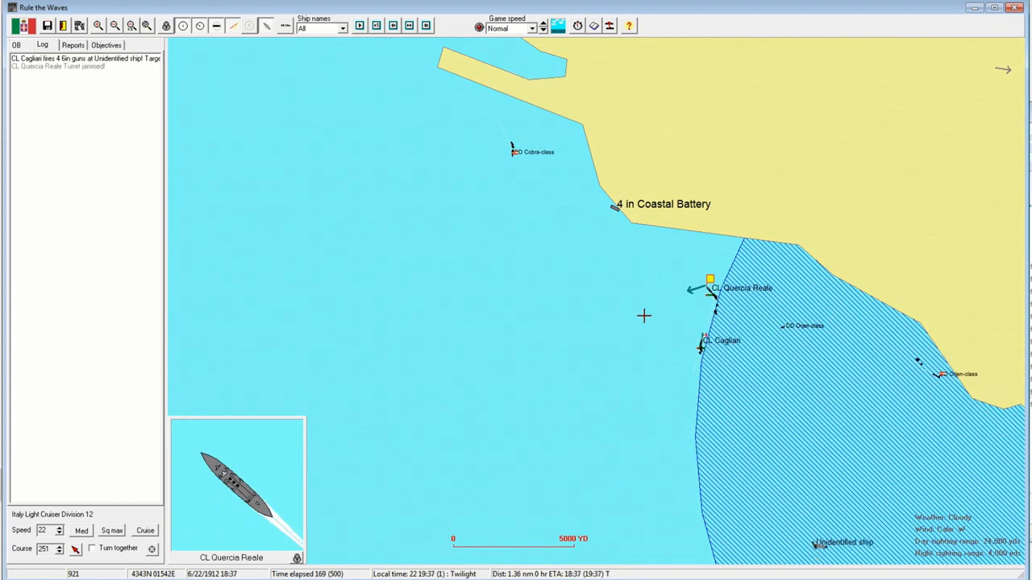
- Dismiss the ammunition warning and maneuver the division north and northwest along the coast
{"action": "left_click", "coordinate": [519, 308]}
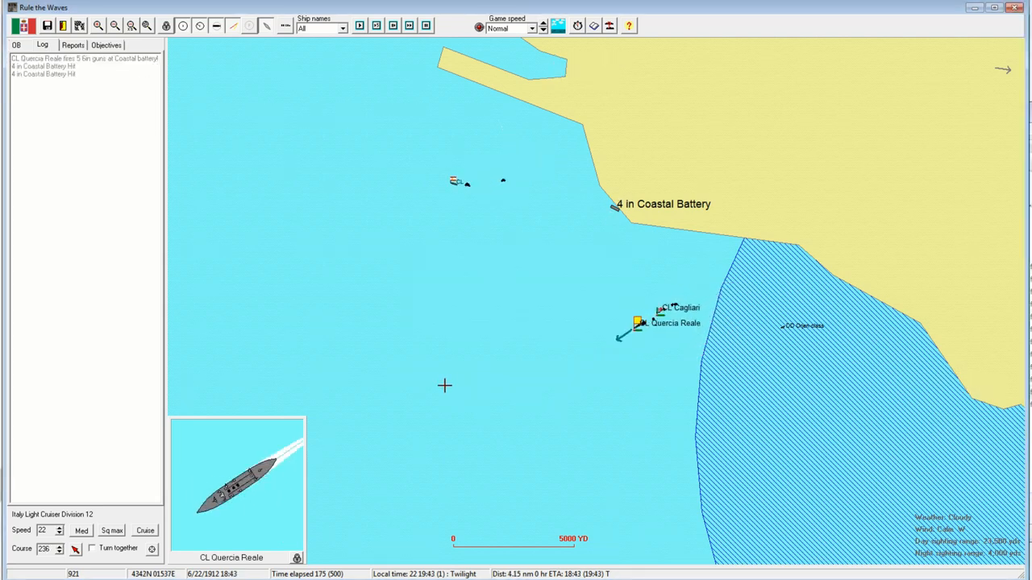
{"action": "left_click", "coordinate": [469, 274]}
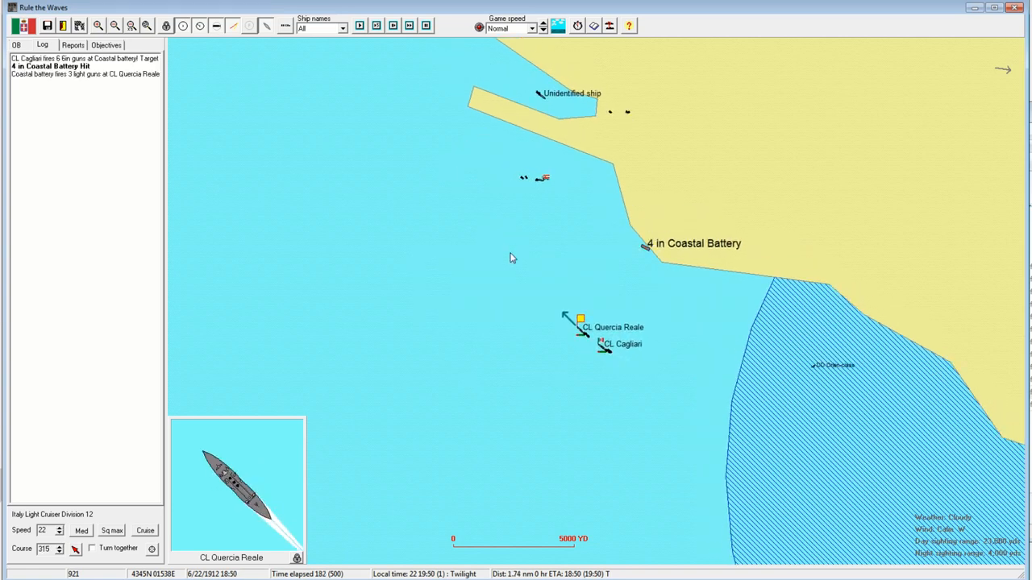
{"action": "left_click", "coordinate": [546, 207]}
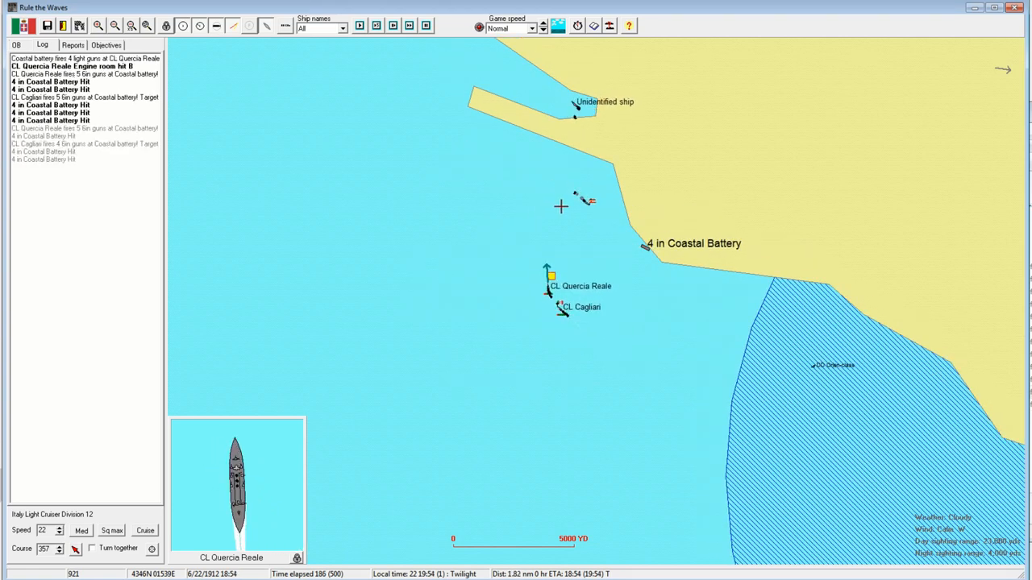
{"action": "left_click", "coordinate": [529, 173]}
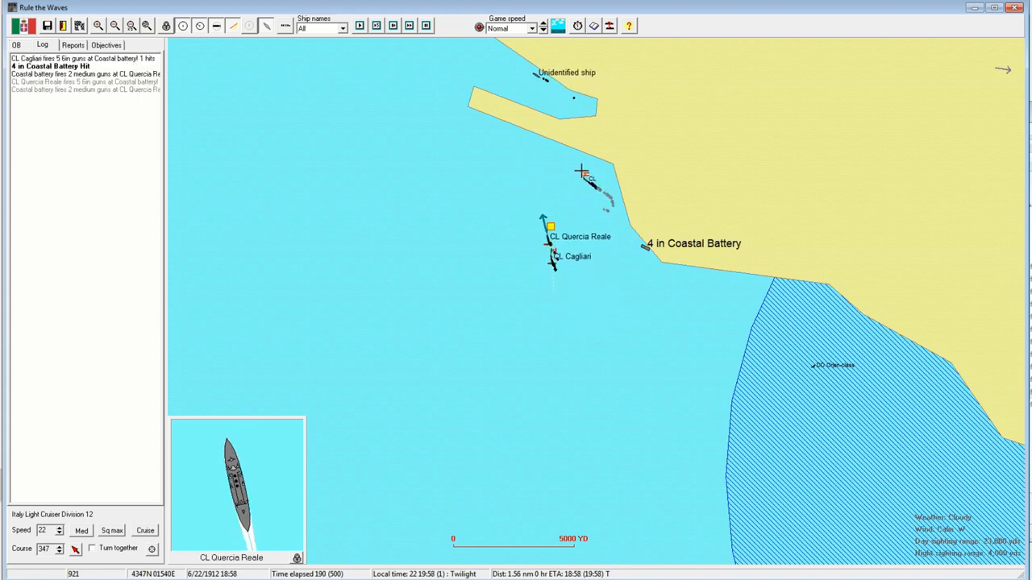
{"action": "left_click", "coordinate": [565, 161]}
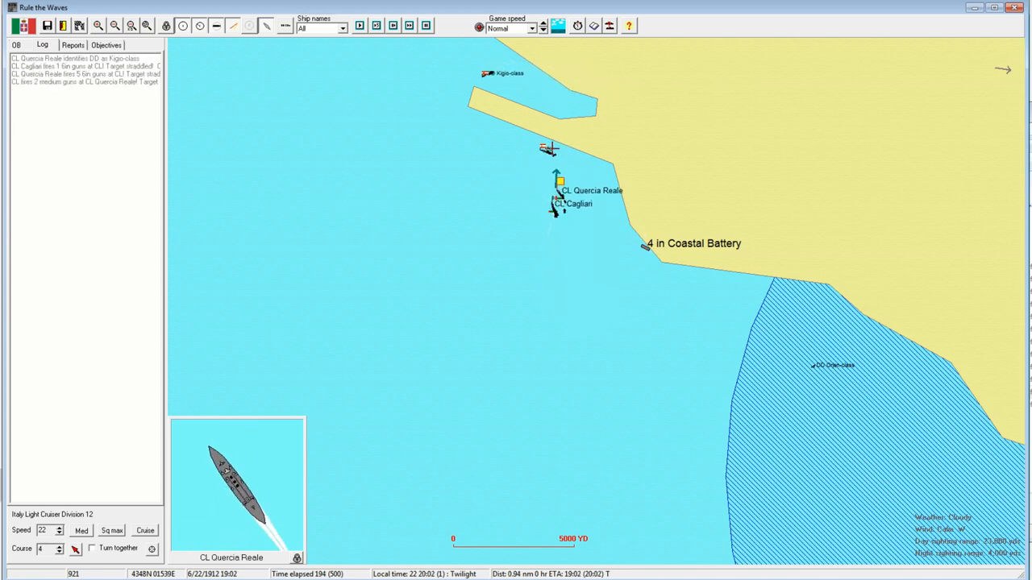
{"action": "left_click", "coordinate": [459, 176]}
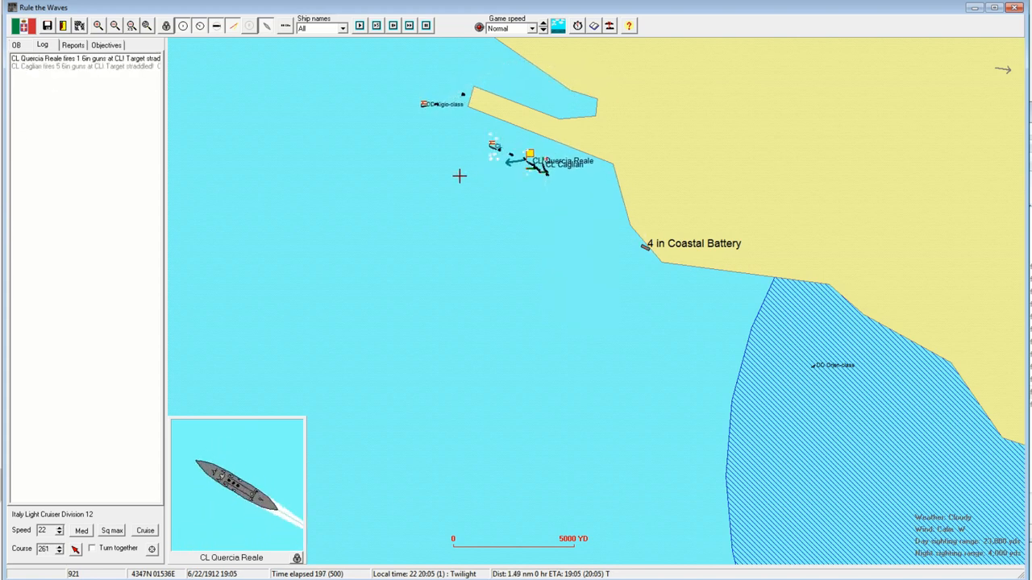
{"action": "left_click", "coordinate": [470, 142]}
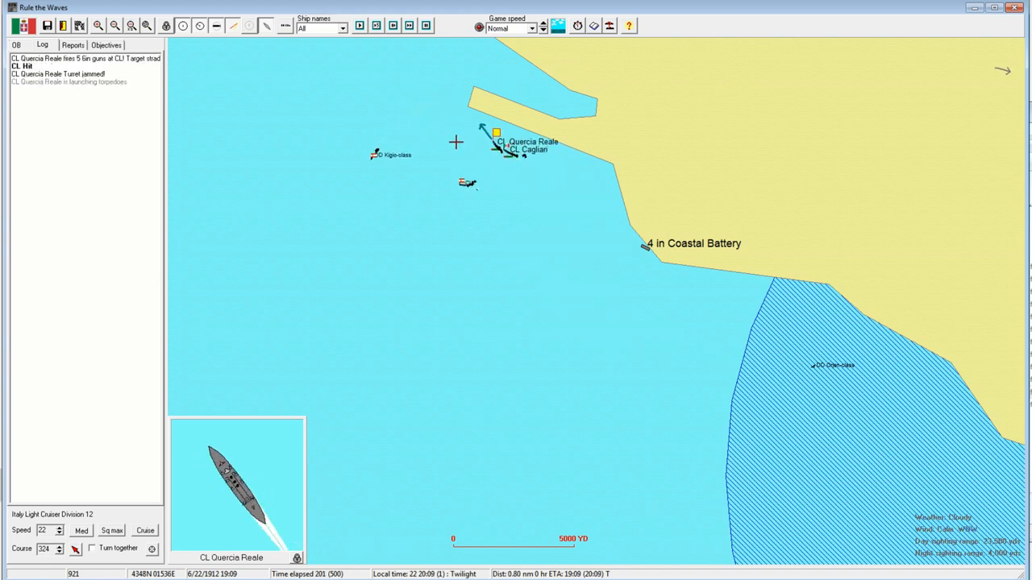
- Turn the division southwest then west away from the coast and speed up the game clock
{"action": "left_click", "coordinate": [440, 150]}
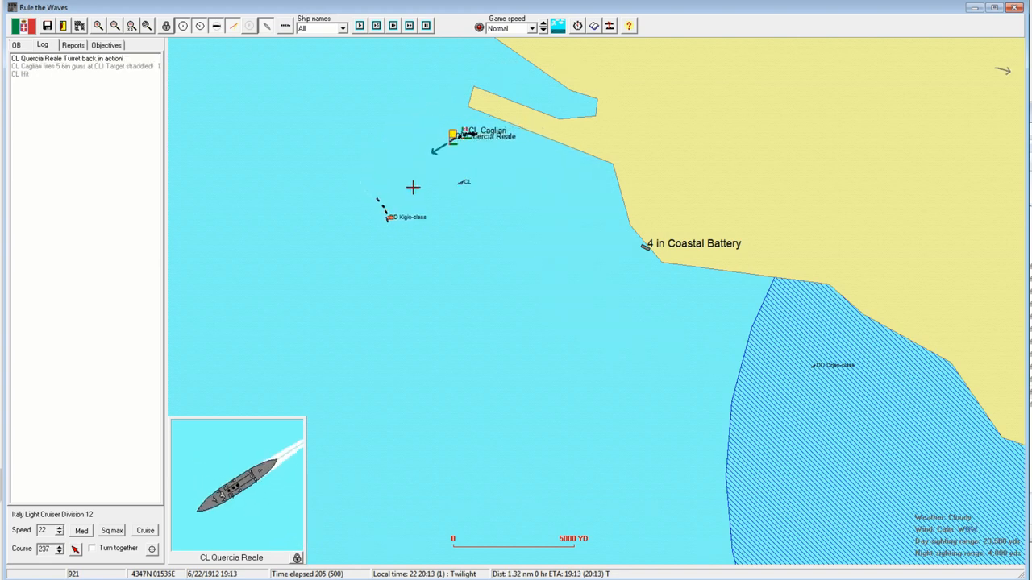
{"action": "left_click", "coordinate": [449, 253]}
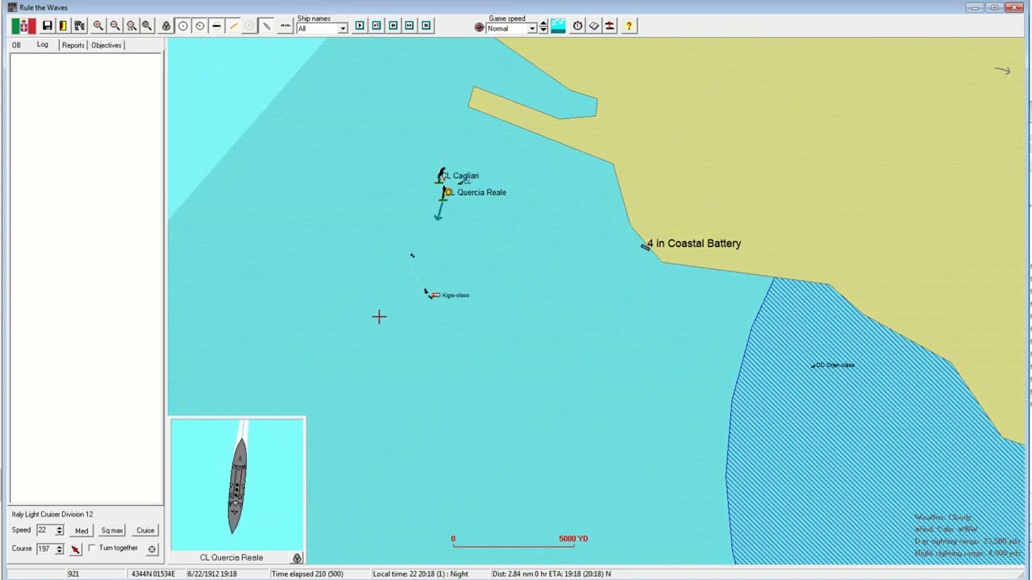
{"action": "left_click", "coordinate": [371, 334]}
{"action": "left_click", "coordinate": [396, 154]}
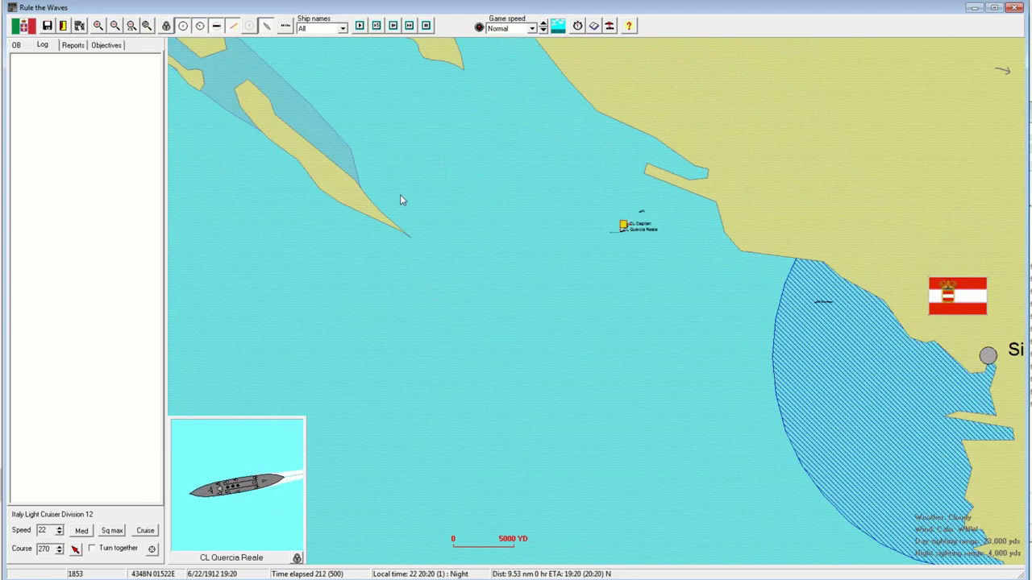
{"action": "left_click", "coordinate": [544, 24]}
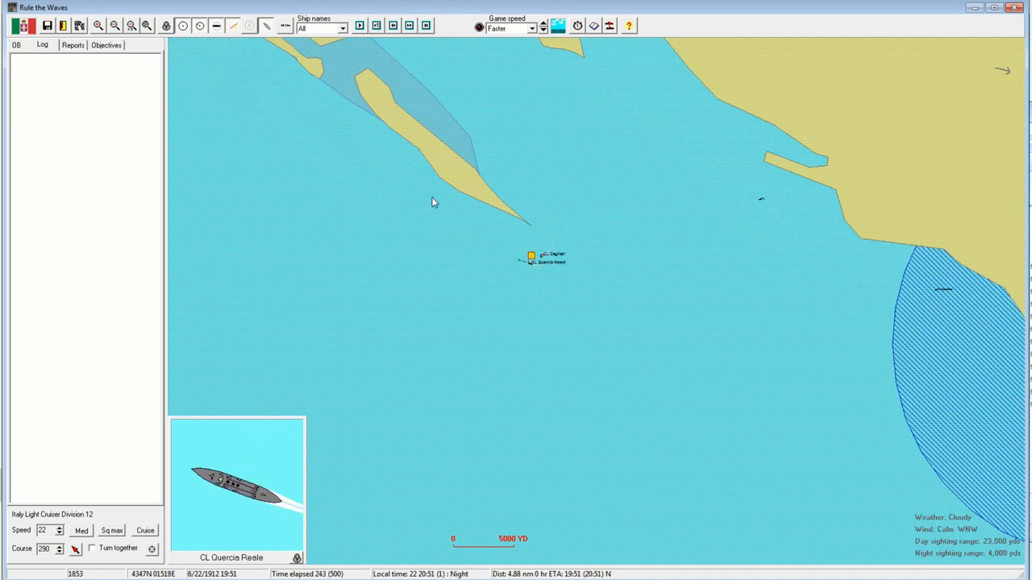
{"action": "scroll", "coordinate": [432, 203], "scroll_direction": "down", "scroll_amount": 1}
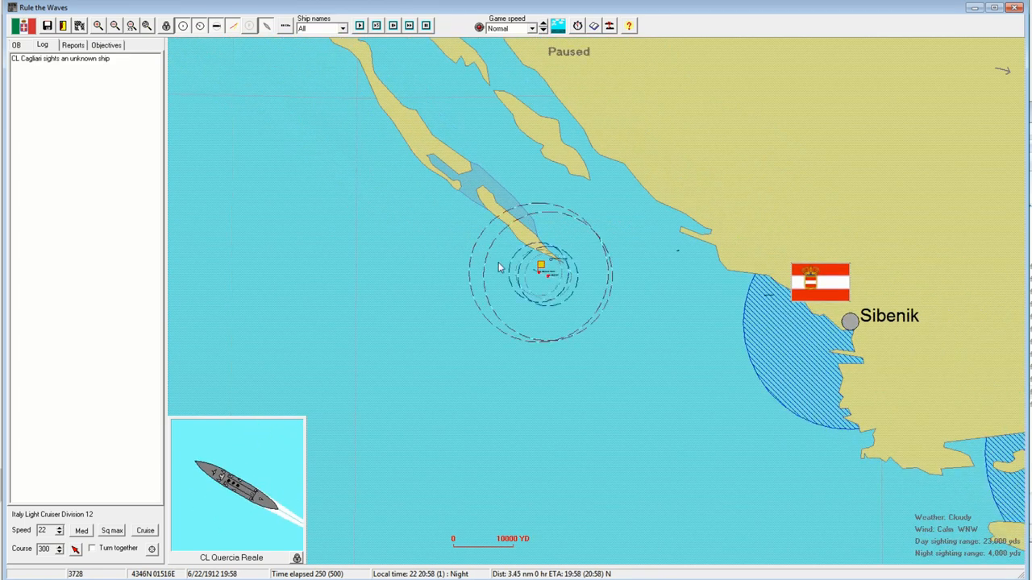
{"action": "scroll", "coordinate": [499, 270], "scroll_direction": "up", "scroll_amount": 2}
{"action": "scroll", "coordinate": [499, 269], "scroll_direction": "up", "scroll_amount": 2}
{"action": "scroll", "coordinate": [468, 220], "scroll_direction": "up", "scroll_amount": 1}
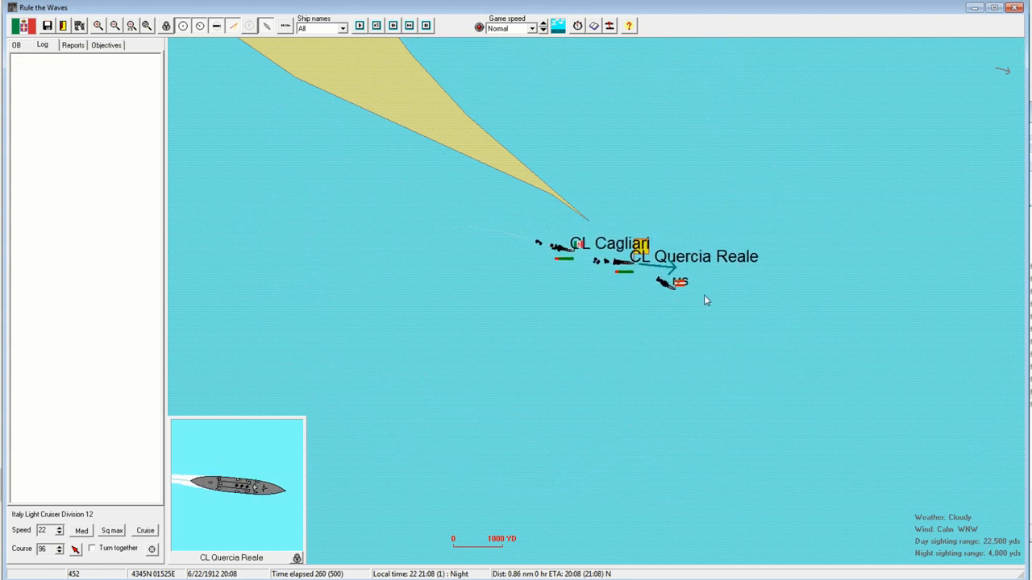
- Steer the division south, resume the battle and drop to cruising speed 16
{"action": "right_click", "coordinate": [766, 344]}
{"action": "scroll", "coordinate": [717, 385], "scroll_direction": "down", "scroll_amount": 1}
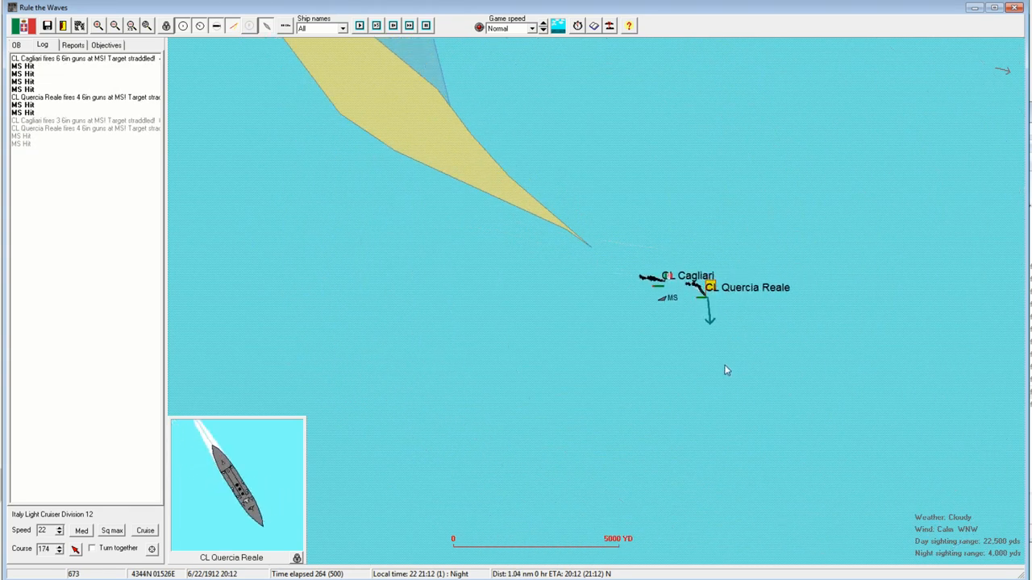
{"action": "scroll", "coordinate": [715, 386], "scroll_direction": "down", "scroll_amount": 1}
{"action": "left_click", "coordinate": [409, 25]}
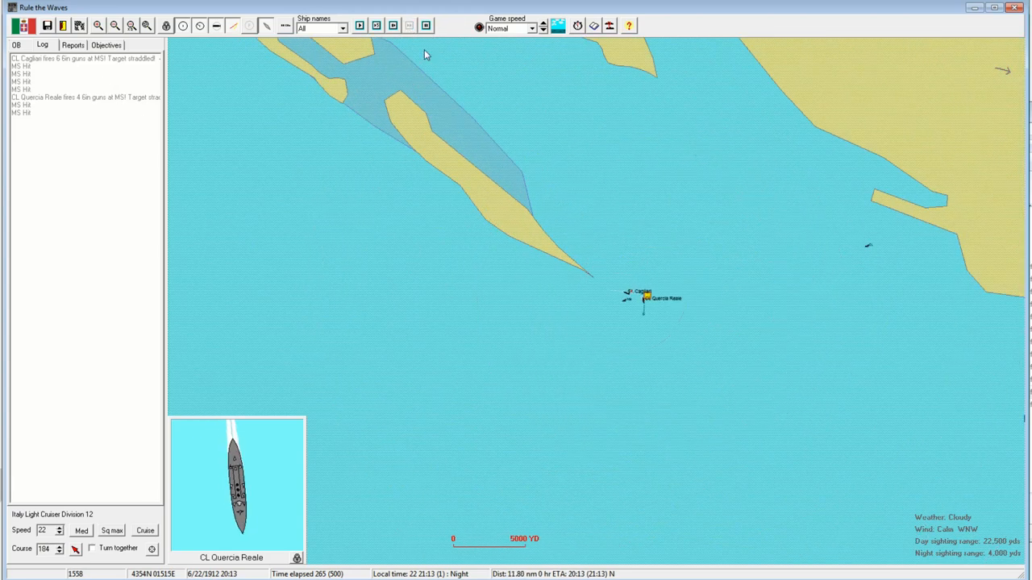
{"action": "left_click", "coordinate": [143, 531]}
{"action": "scroll", "coordinate": [609, 257], "scroll_direction": "down", "scroll_amount": 1}
{"action": "scroll", "coordinate": [609, 257], "scroll_direction": "down", "scroll_amount": 1}
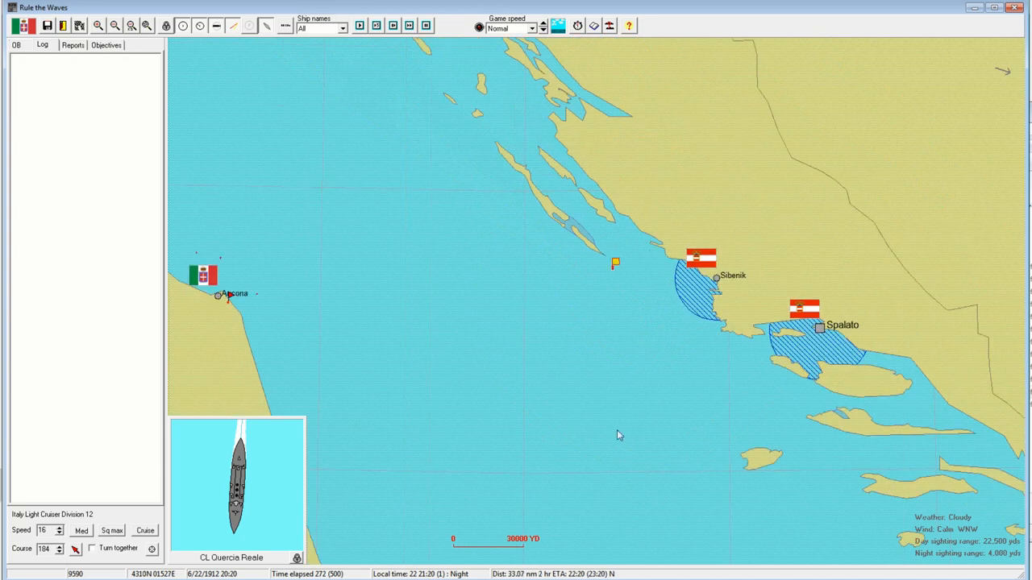
{"action": "scroll", "coordinate": [618, 311], "scroll_direction": "up", "scroll_amount": 1}
{"action": "scroll", "coordinate": [576, 247], "scroll_direction": "down", "scroll_amount": 2}
{"action": "scroll", "coordinate": [621, 324], "scroll_direction": "down", "scroll_amount": 1}
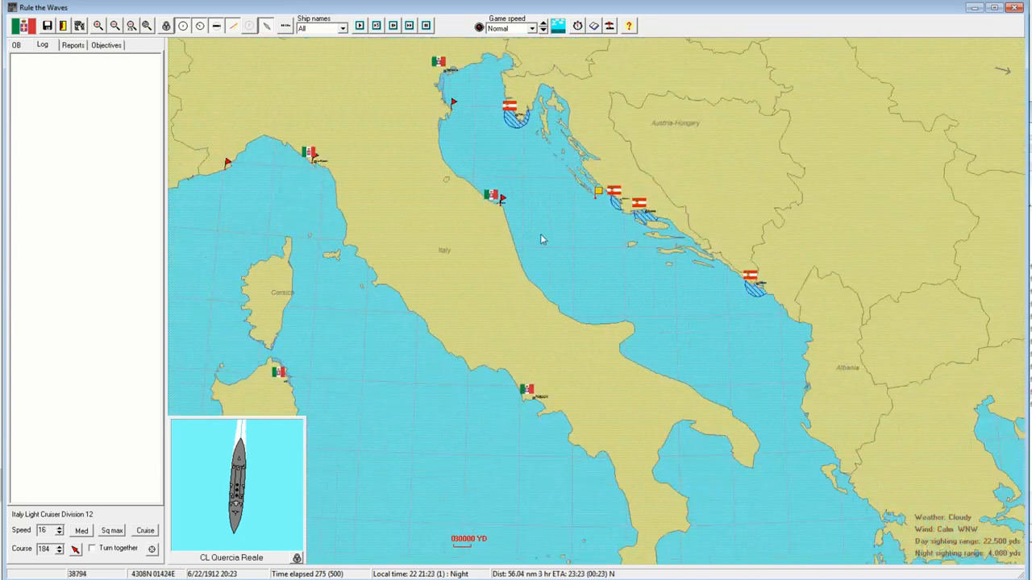
- Set a westerly course home toward Ancona and run the game at ultra-fast speed
{"action": "left_click", "coordinate": [506, 196]}
{"action": "scroll", "coordinate": [575, 153], "scroll_direction": "up", "scroll_amount": 1}
{"action": "left_click_drag", "start_coordinate": [576, 153], "coordinate": [617, 404]}
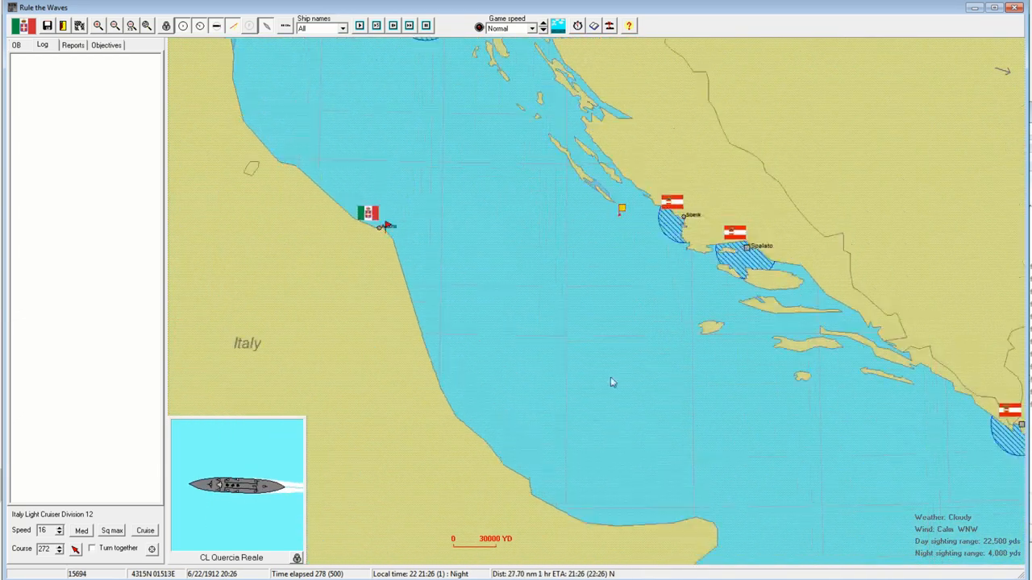
{"action": "scroll", "coordinate": [638, 352], "scroll_direction": "up", "scroll_amount": 1}
{"action": "left_click_drag", "start_coordinate": [638, 353], "coordinate": [493, 341]}
{"action": "scroll", "coordinate": [493, 341], "scroll_direction": "up", "scroll_amount": 1}
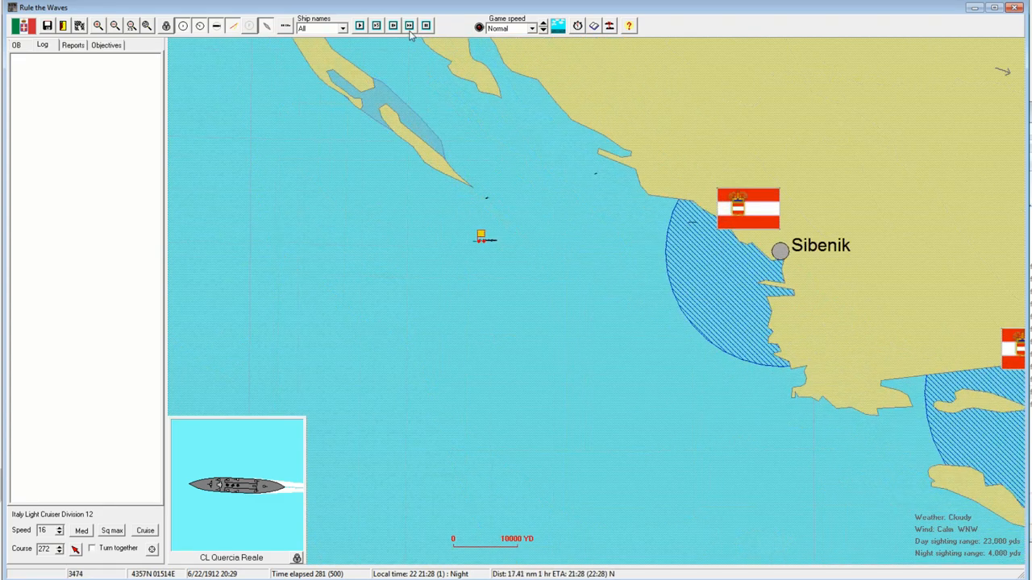
{"action": "left_click", "coordinate": [543, 23]}
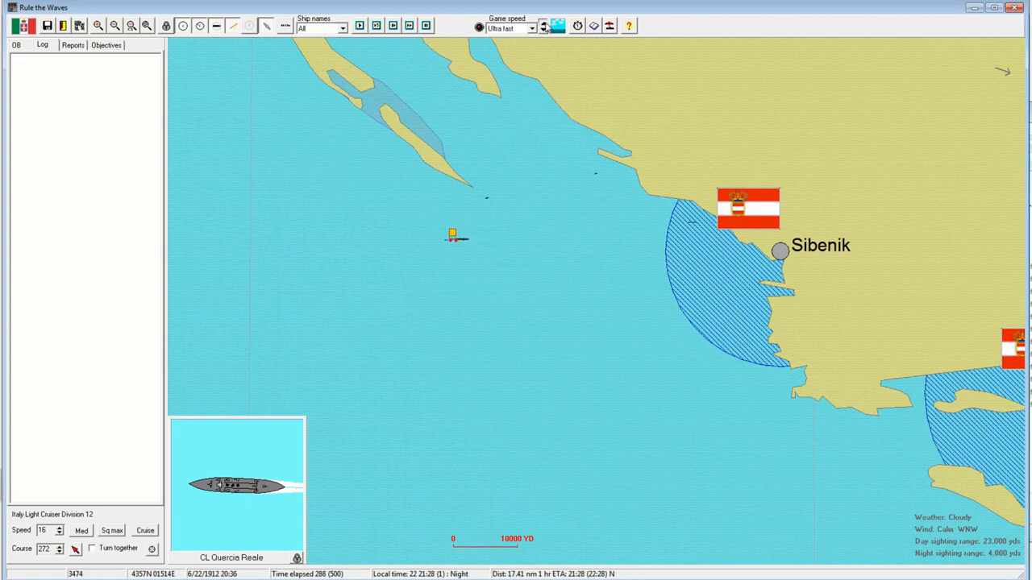
{"action": "left_click_drag", "start_coordinate": [397, 373], "coordinate": [608, 320]}
{"action": "scroll", "coordinate": [557, 314], "scroll_direction": "down", "scroll_amount": 1}
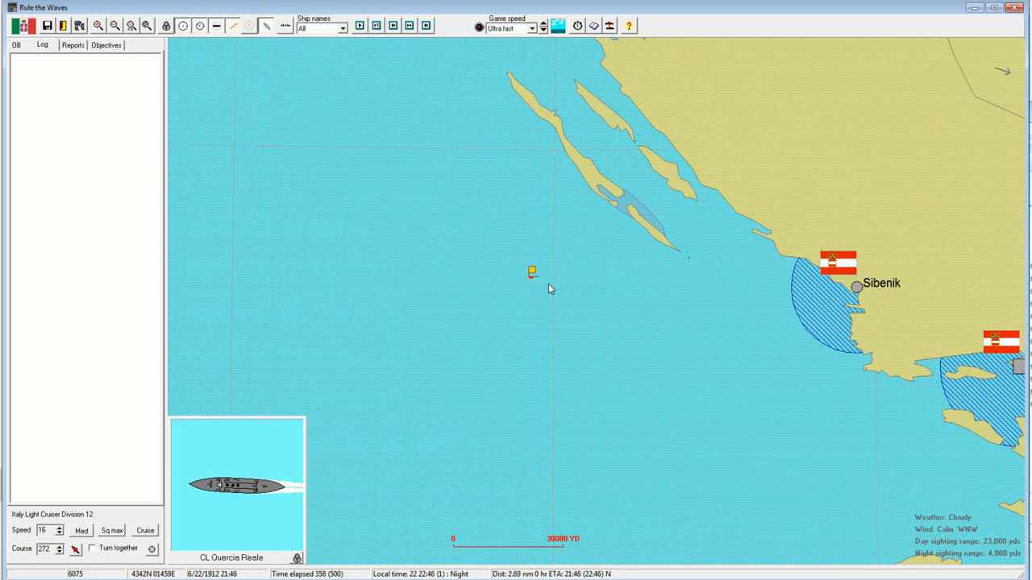
{"action": "key", "text": "Left"}
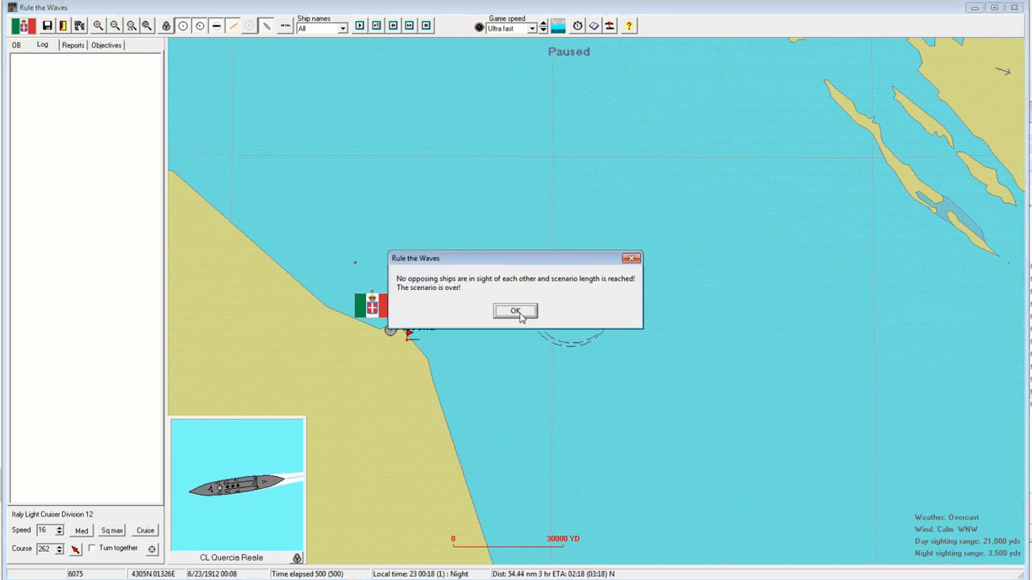
- Acknowledge the scenario-over message and results summary, then inspect the Sibenik minefield
{"action": "left_click", "coordinate": [521, 315]}
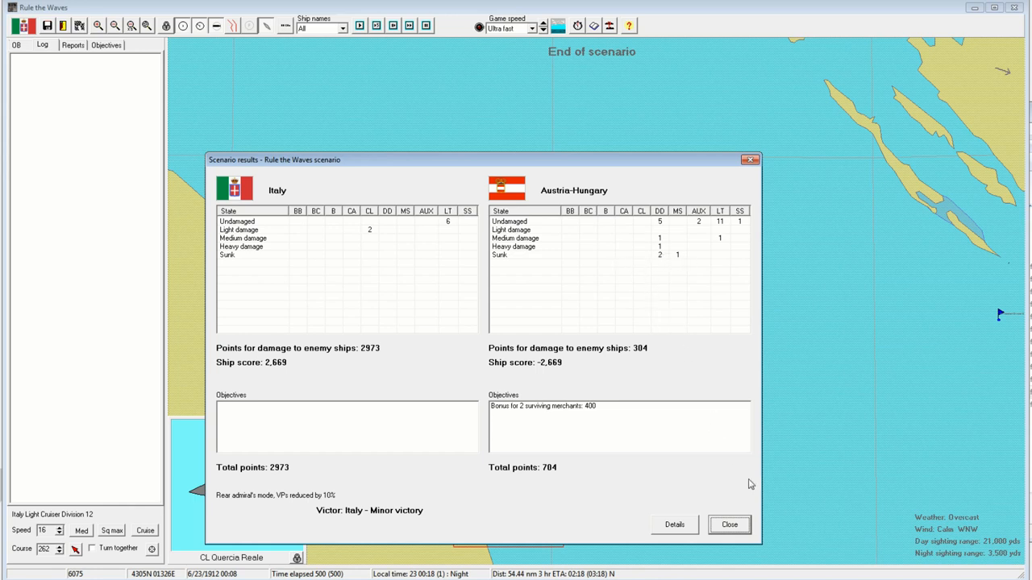
{"action": "left_click", "coordinate": [731, 526]}
{"action": "scroll", "coordinate": [867, 311], "scroll_direction": "up", "scroll_amount": 1}
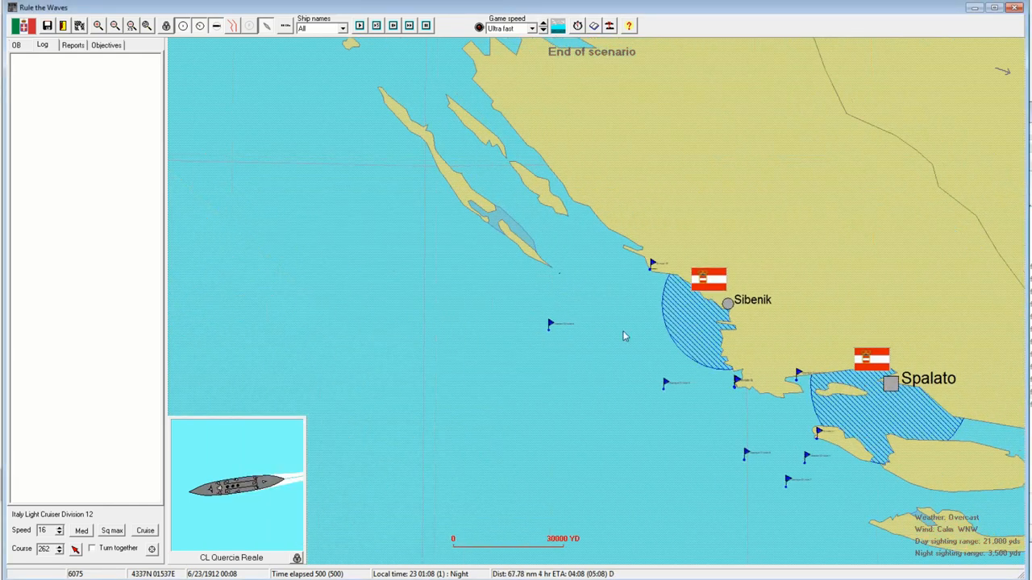
{"action": "scroll", "coordinate": [661, 345], "scroll_direction": "up", "scroll_amount": 1}
{"action": "scroll", "coordinate": [666, 396], "scroll_direction": "up", "scroll_amount": 1}
{"action": "scroll", "coordinate": [760, 196], "scroll_direction": "up", "scroll_amount": 1}
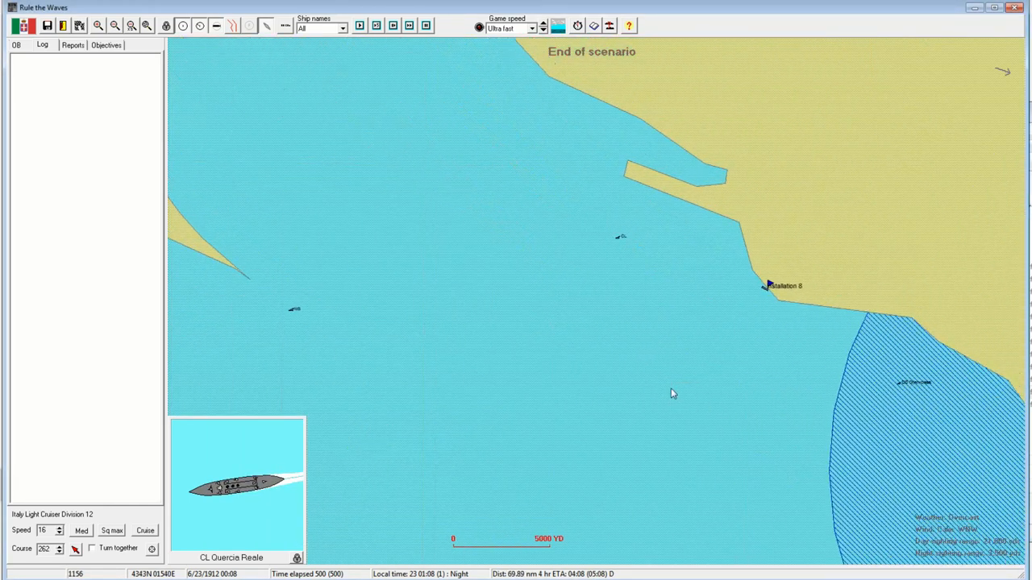
{"action": "scroll", "coordinate": [693, 363], "scroll_direction": "up", "scroll_amount": 2}
{"action": "scroll", "coordinate": [742, 346], "scroll_direction": "up", "scroll_amount": 1}
{"action": "scroll", "coordinate": [450, 197], "scroll_direction": "down", "scroll_amount": 1}
{"action": "scroll", "coordinate": [430, 162], "scroll_direction": "down", "scroll_amount": 1}
{"action": "scroll", "coordinate": [474, 313], "scroll_direction": "down", "scroll_amount": 1}
{"action": "scroll", "coordinate": [623, 412], "scroll_direction": "up", "scroll_amount": 1}
{"action": "scroll", "coordinate": [604, 280], "scroll_direction": "up", "scroll_amount": 2}
{"action": "scroll", "coordinate": [566, 280], "scroll_direction": "down", "scroll_amount": 1}
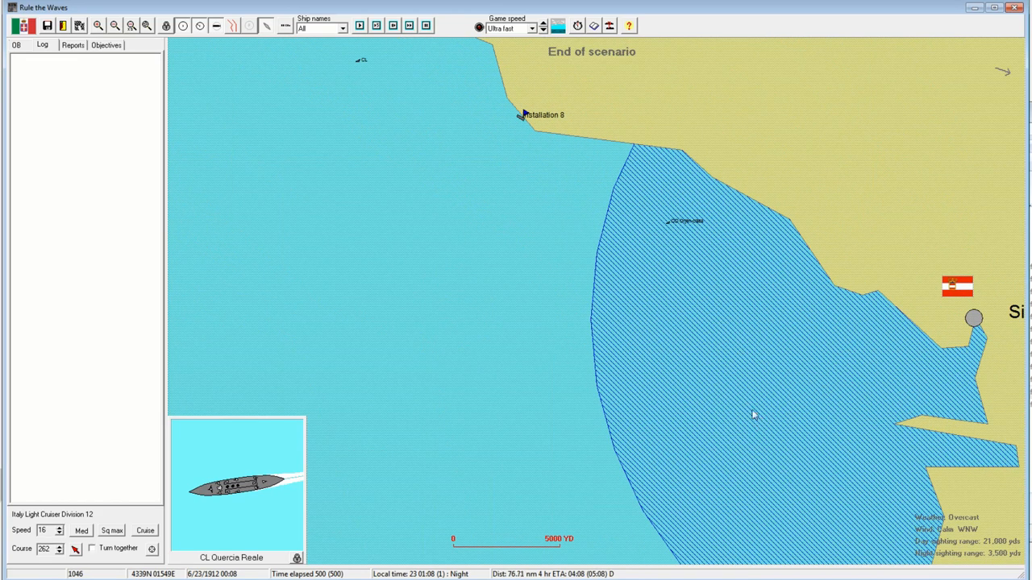
{"action": "left_click_drag", "start_coordinate": [756, 442], "coordinate": [711, 360]}
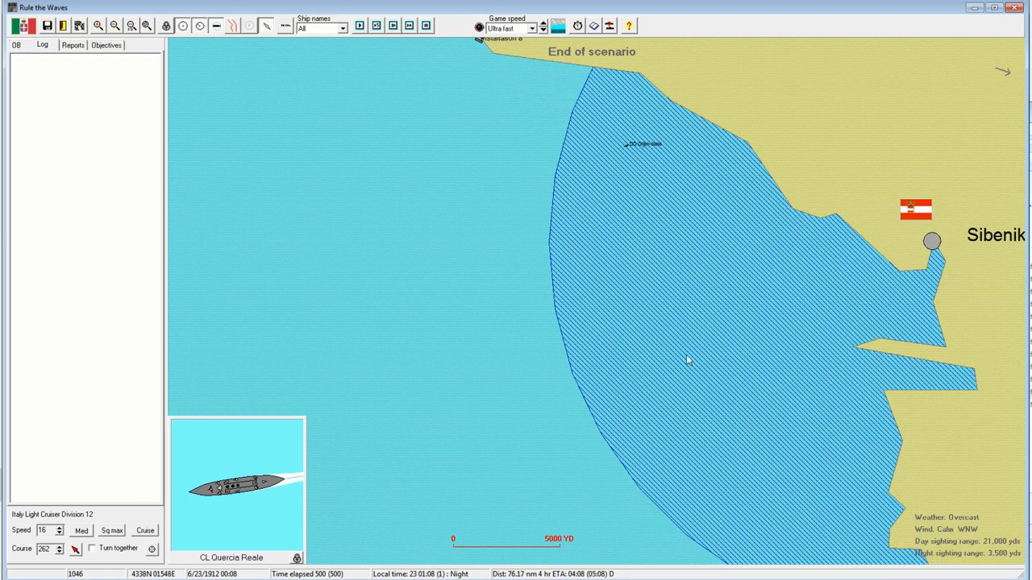
{"action": "mouse_move", "coordinate": [700, 374]}
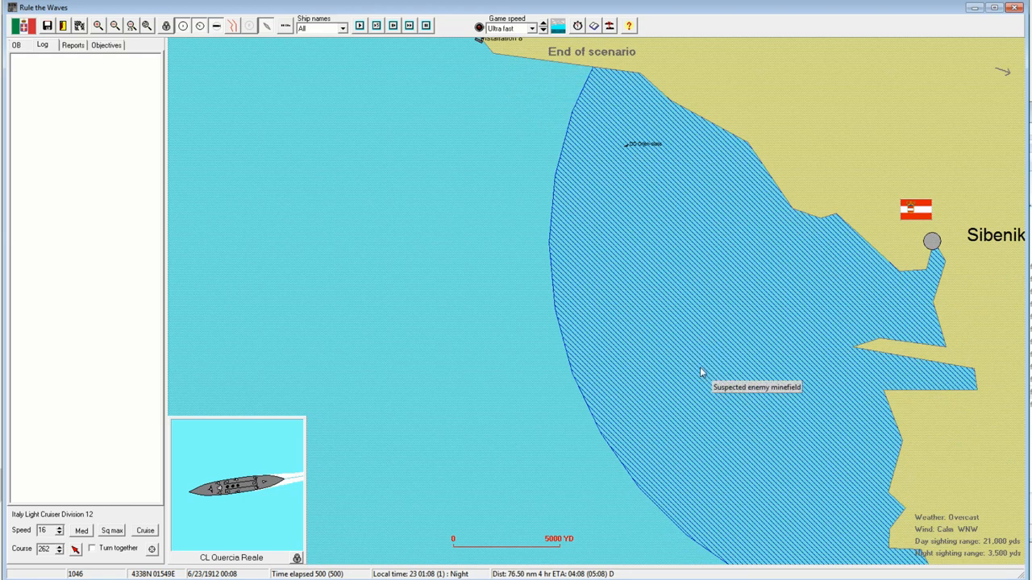
{"action": "scroll", "coordinate": [700, 372], "scroll_direction": "down", "scroll_amount": 1}
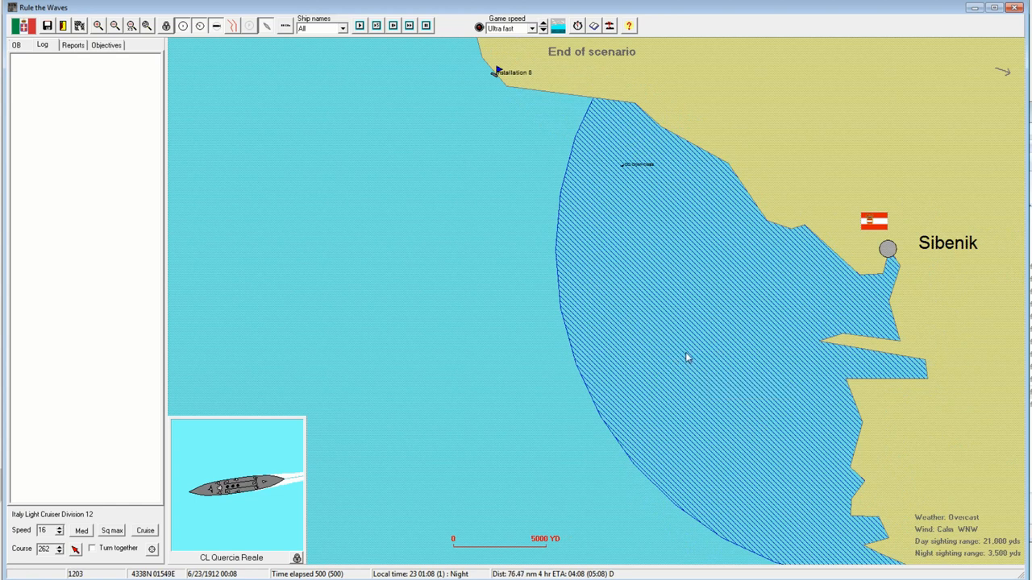
{"action": "scroll", "coordinate": [689, 363], "scroll_direction": "down", "scroll_amount": 1}
{"action": "scroll", "coordinate": [686, 353], "scroll_direction": "down", "scroll_amount": 1}
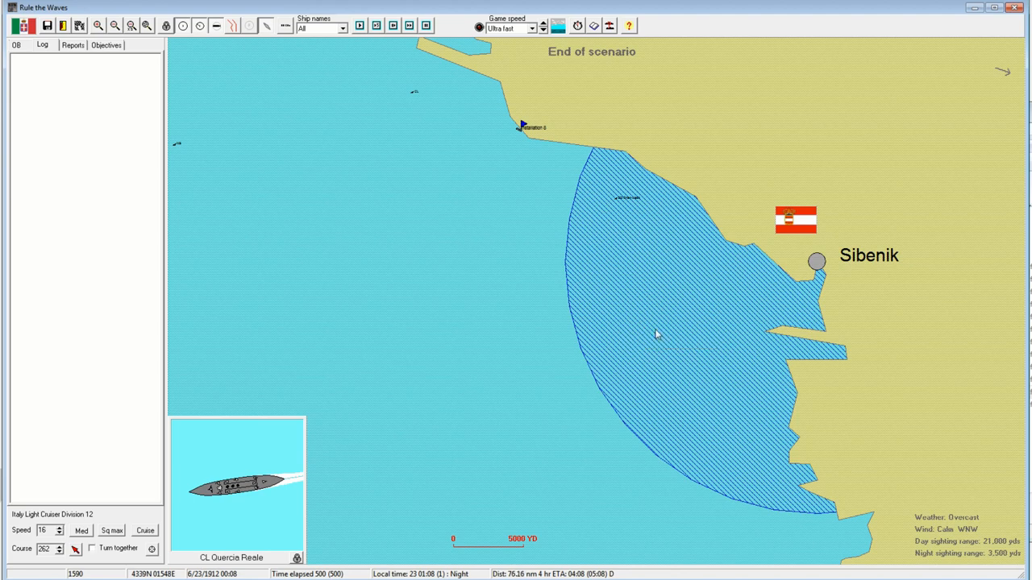
{"action": "scroll", "coordinate": [650, 332], "scroll_direction": "down", "scroll_amount": 1}
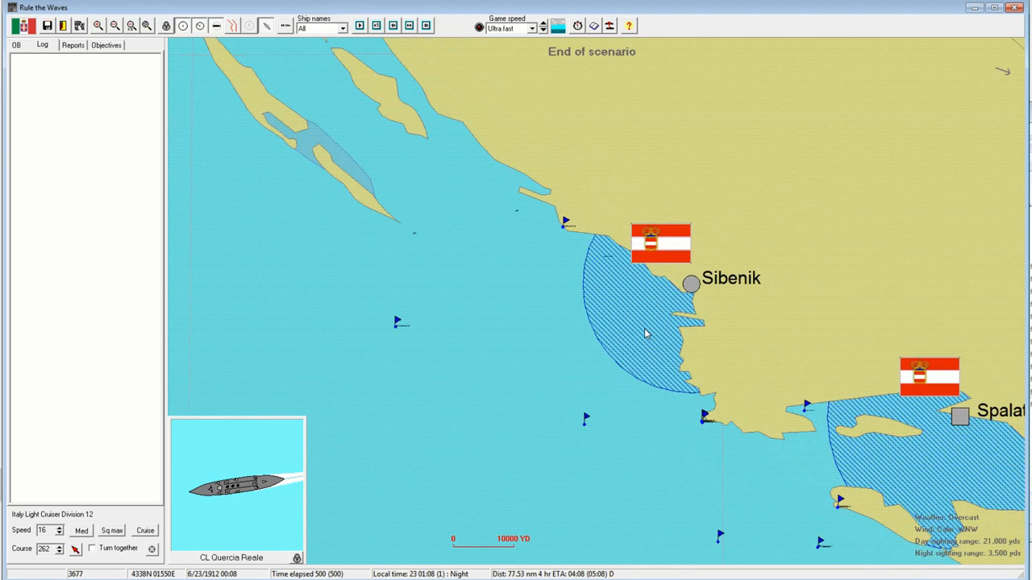
{"action": "scroll", "coordinate": [648, 330], "scroll_direction": "down", "scroll_amount": 1}
{"action": "scroll", "coordinate": [580, 325], "scroll_direction": "up", "scroll_amount": 1}
{"action": "scroll", "coordinate": [553, 377], "scroll_direction": "up", "scroll_amount": 1}
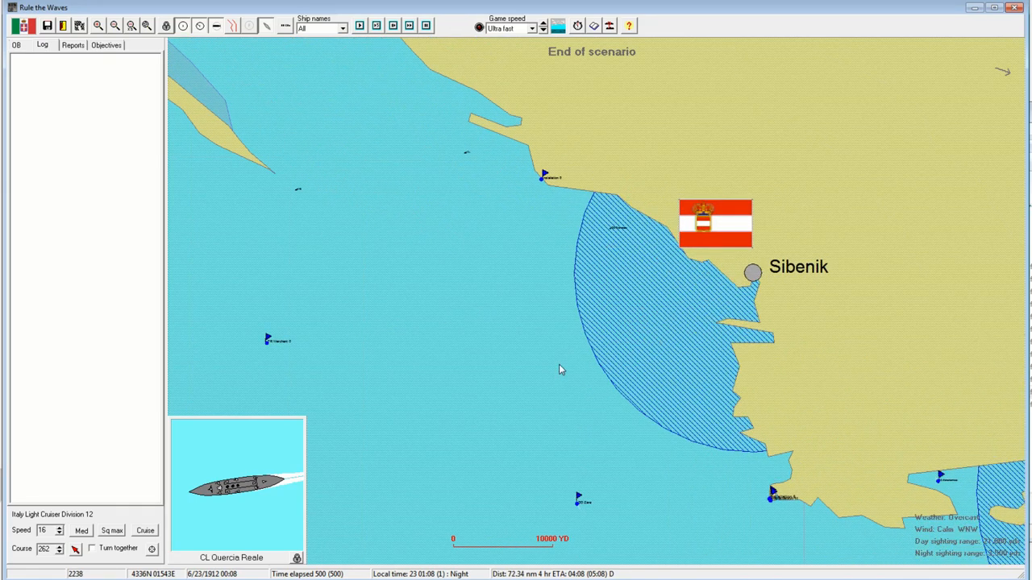
- Leave the finished scenario, accepting the Italian minor victory result and turn messages
{"action": "left_click", "coordinate": [63, 29]}
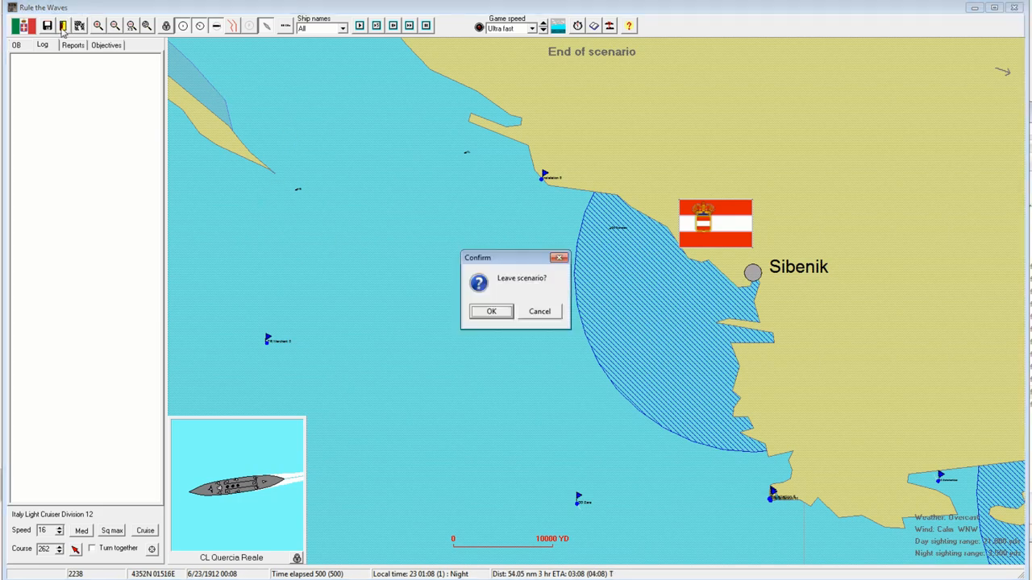
{"action": "left_click", "coordinate": [500, 313]}
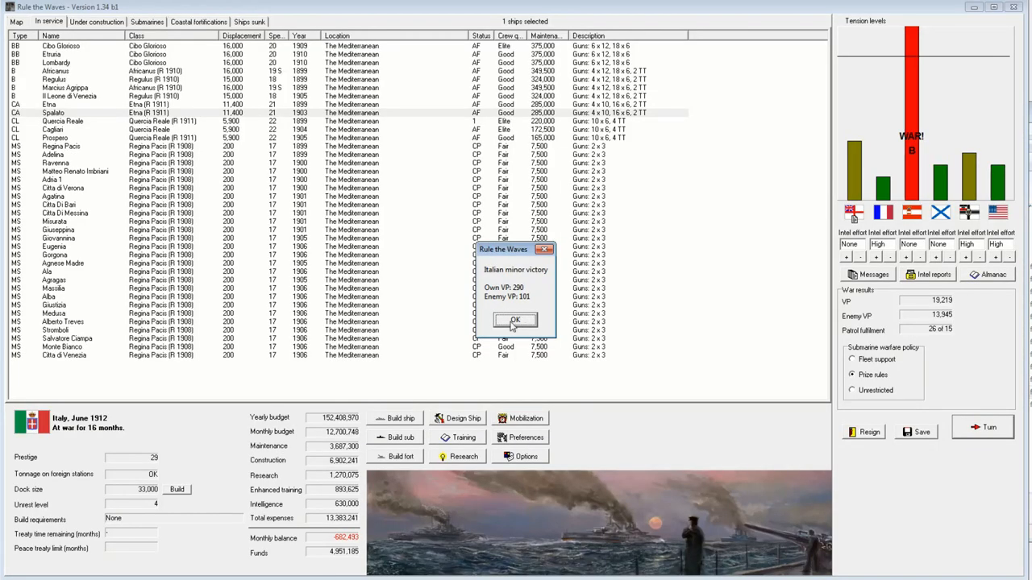
{"action": "left_click", "coordinate": [513, 322]}
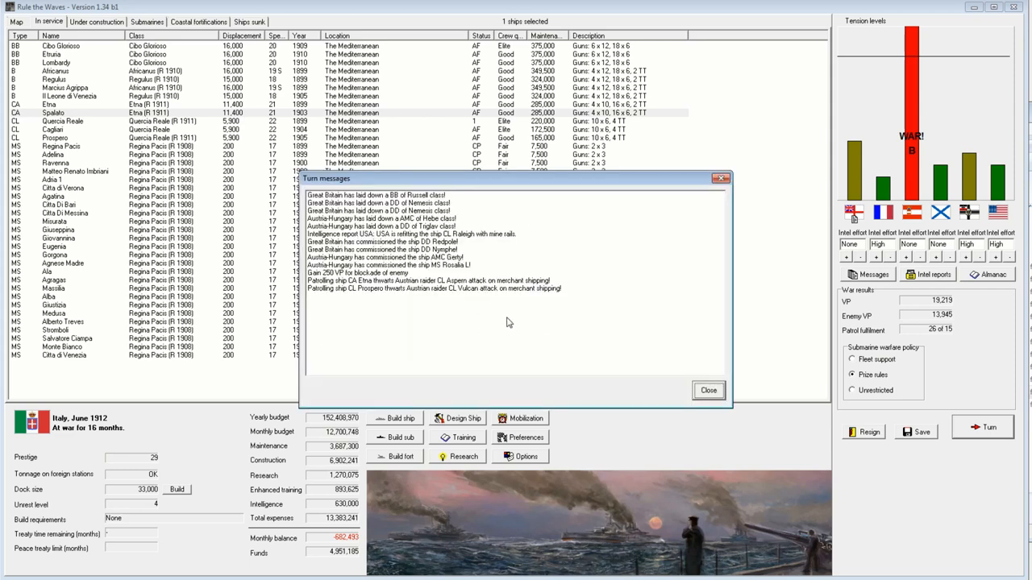
{"action": "left_click", "coordinate": [708, 390]}
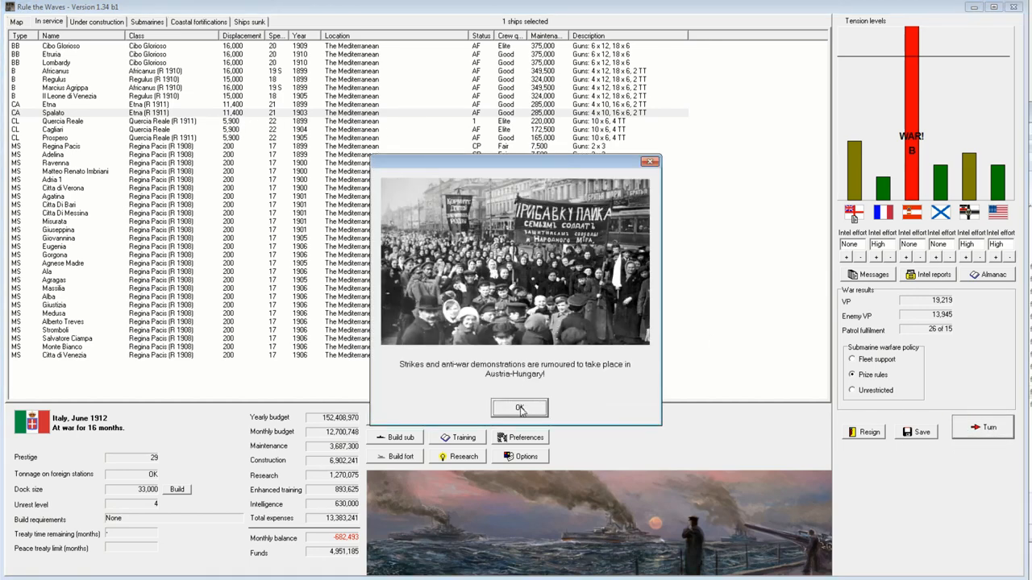
- Dismiss the July 1912 news reports on strikes, research, sinkings and Great Britain's 60VP
{"action": "left_click", "coordinate": [529, 409]}
{"action": "left_click", "coordinate": [521, 416]}
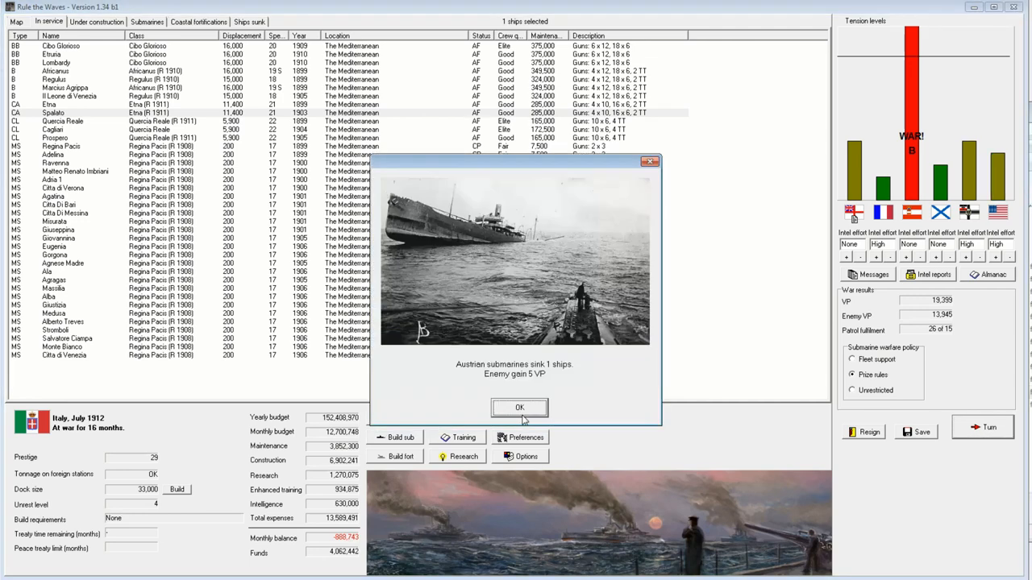
{"action": "left_click", "coordinate": [532, 417]}
{"action": "left_click", "coordinate": [529, 411]}
{"action": "left_click", "coordinate": [514, 412]}
{"action": "left_click", "coordinate": [522, 411]}
{"action": "left_click", "coordinate": [521, 409]}
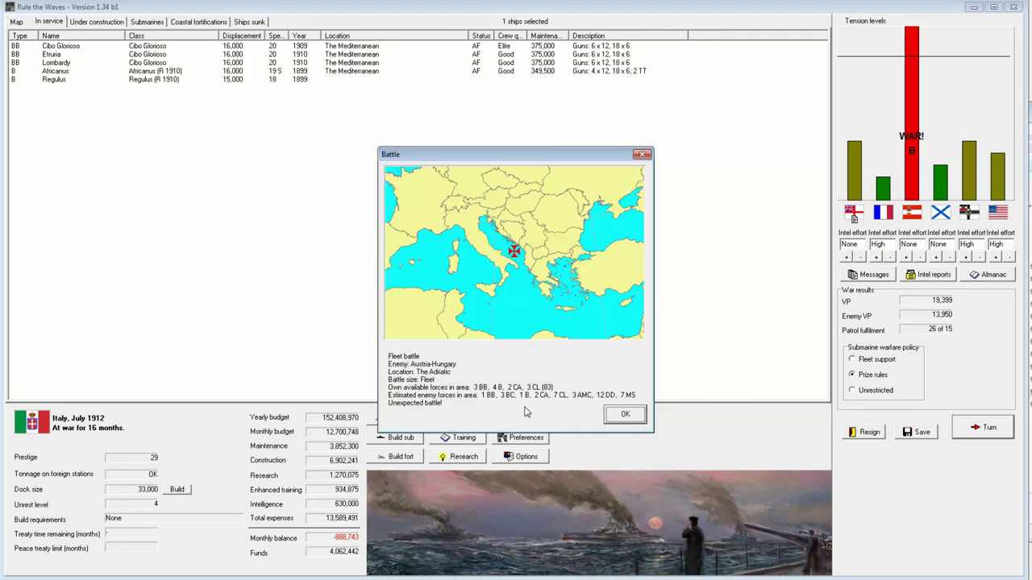
- Accept the offered Adriatic fleet battle so the night tactical map loads
{"action": "left_click", "coordinate": [625, 416]}
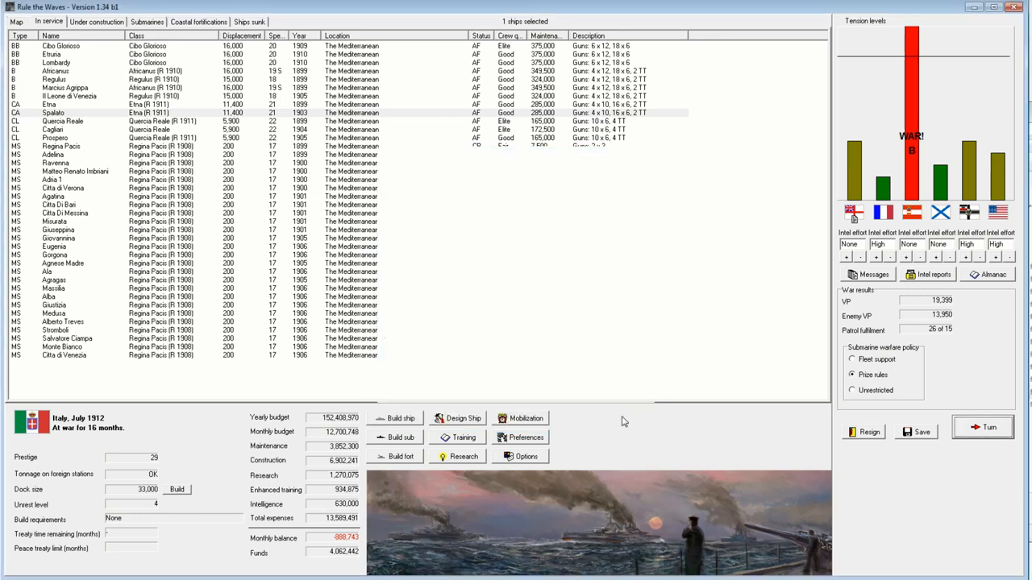
{"action": "scroll", "coordinate": [609, 307], "scroll_direction": "up", "scroll_amount": 2}
{"action": "scroll", "coordinate": [645, 325], "scroll_direction": "up", "scroll_amount": 2}
{"action": "scroll", "coordinate": [654, 295], "scroll_direction": "up", "scroll_amount": 1}
{"action": "scroll", "coordinate": [647, 274], "scroll_direction": "up", "scroll_amount": 1}
{"action": "scroll", "coordinate": [649, 274], "scroll_direction": "up", "scroll_amount": 1}
{"action": "scroll", "coordinate": [652, 282], "scroll_direction": "up", "scroll_amount": 2}
{"action": "scroll", "coordinate": [654, 290], "scroll_direction": "up", "scroll_amount": 2}
{"action": "scroll", "coordinate": [656, 291], "scroll_direction": "up", "scroll_amount": 1}
{"action": "scroll", "coordinate": [657, 292], "scroll_direction": "down", "scroll_amount": 2}
{"action": "scroll", "coordinate": [657, 292], "scroll_direction": "down", "scroll_amount": 1}
{"action": "scroll", "coordinate": [657, 292], "scroll_direction": "down", "scroll_amount": 1}
{"action": "scroll", "coordinate": [657, 292], "scroll_direction": "down", "scroll_amount": 1}
{"action": "scroll", "coordinate": [657, 292], "scroll_direction": "up", "scroll_amount": 2}
{"action": "scroll", "coordinate": [657, 292], "scroll_direction": "up", "scroll_amount": 2}
{"action": "scroll", "coordinate": [658, 294], "scroll_direction": "up", "scroll_amount": 1}
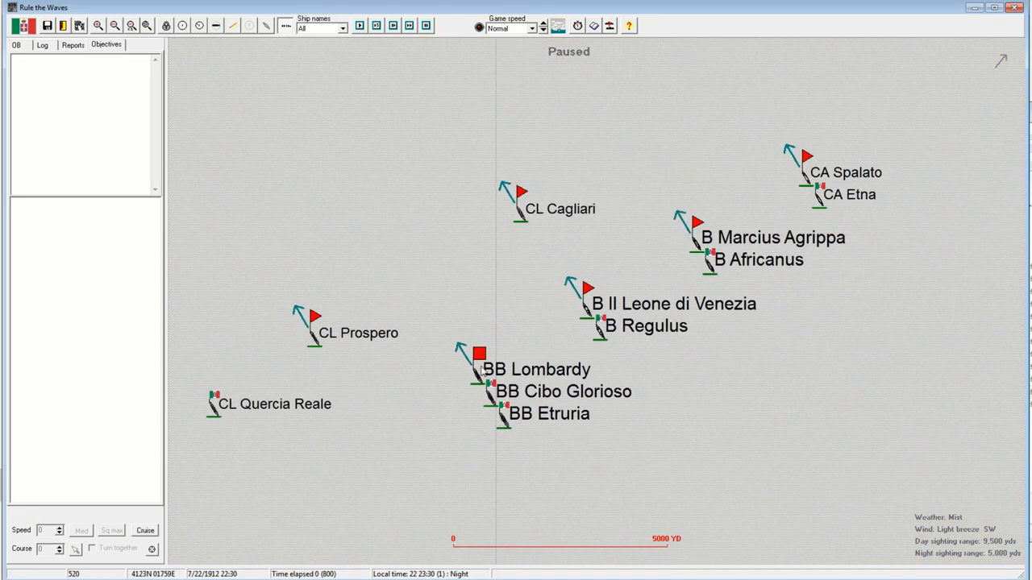
{"action": "scroll", "coordinate": [647, 326], "scroll_direction": "down", "scroll_amount": 1}
{"action": "scroll", "coordinate": [645, 324], "scroll_direction": "up", "scroll_amount": 2}
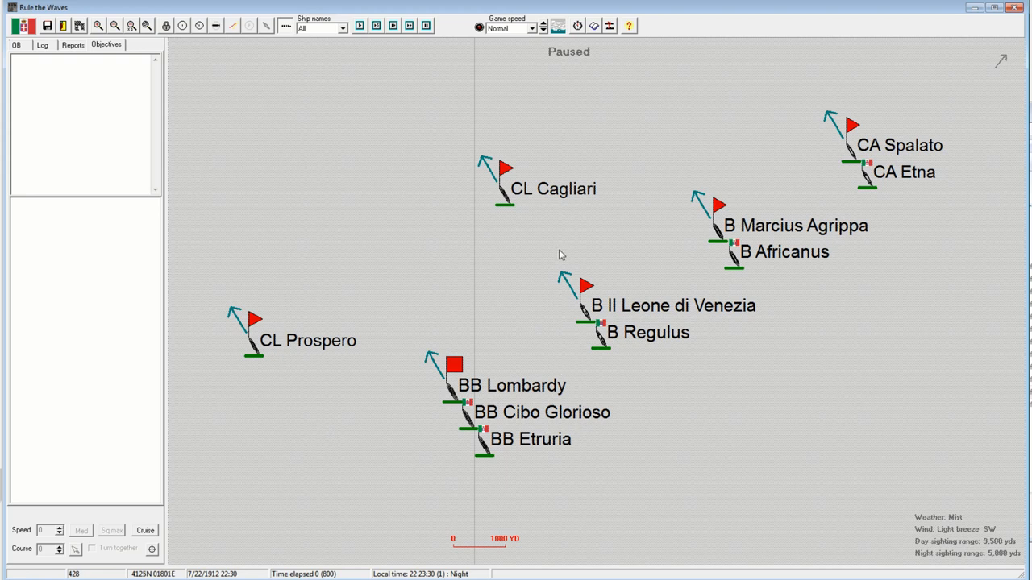
{"action": "scroll", "coordinate": [589, 288], "scroll_direction": "down", "scroll_amount": 2}
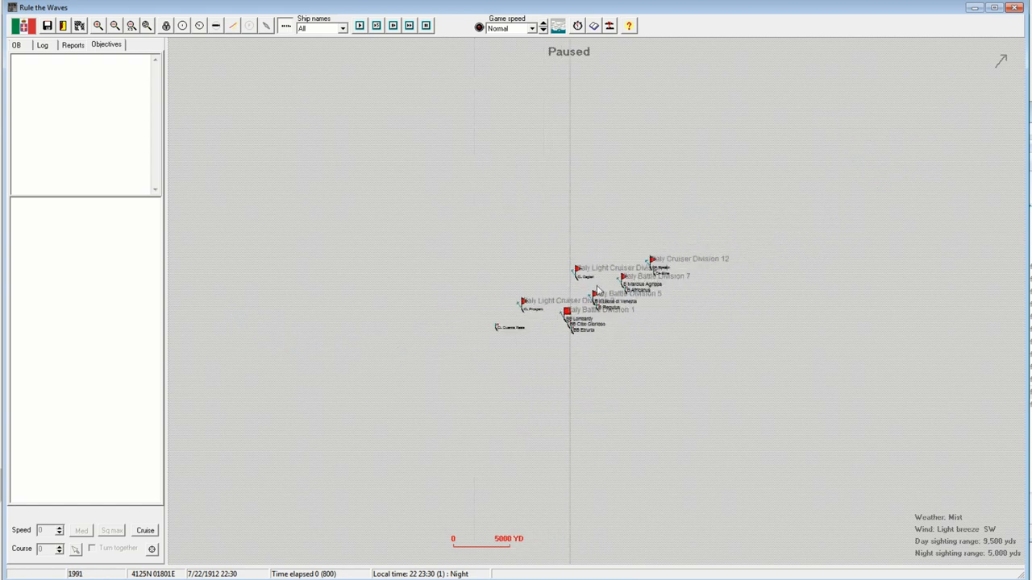
{"action": "scroll", "coordinate": [591, 322], "scroll_direction": "up", "scroll_amount": 2}
{"action": "scroll", "coordinate": [553, 320], "scroll_direction": "down", "scroll_amount": 2}
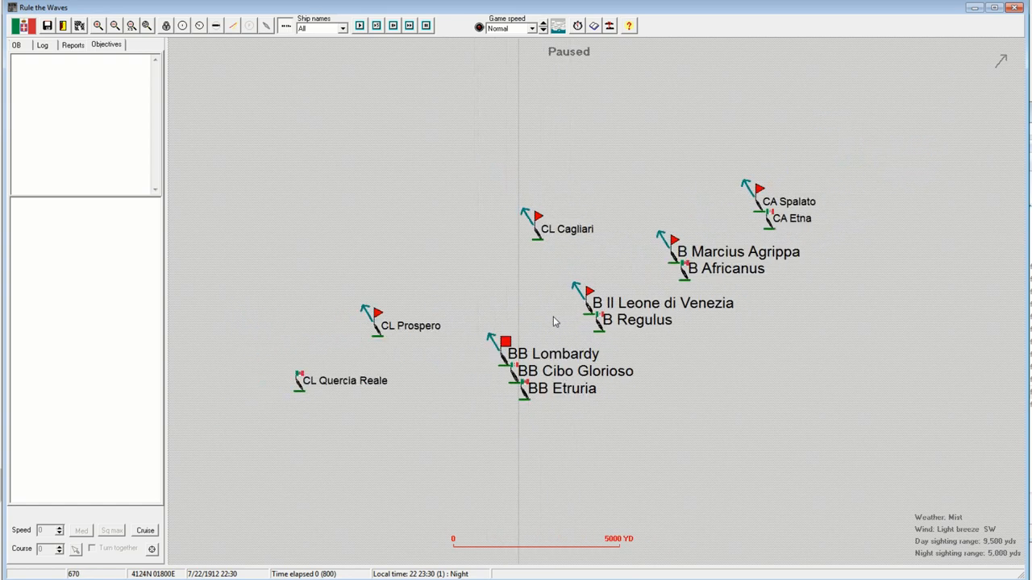
{"action": "scroll", "coordinate": [553, 320], "scroll_direction": "down", "scroll_amount": 1}
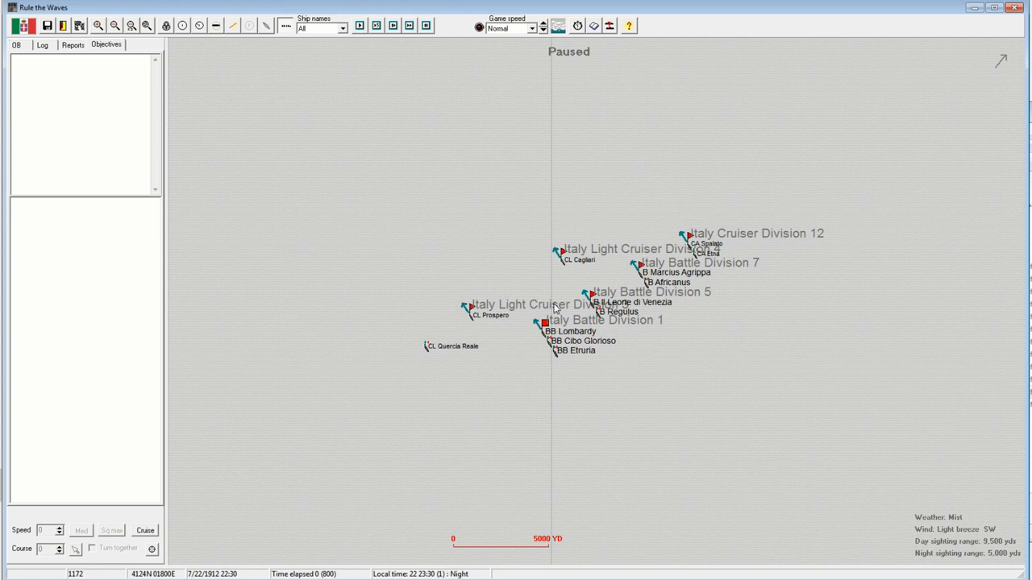
{"action": "scroll", "coordinate": [555, 308], "scroll_direction": "down", "scroll_amount": 3}
{"action": "scroll", "coordinate": [560, 308], "scroll_direction": "up", "scroll_amount": 3}
{"action": "scroll", "coordinate": [566, 307], "scroll_direction": "down", "scroll_amount": 1}
{"action": "scroll", "coordinate": [567, 307], "scroll_direction": "up", "scroll_amount": 1}
{"action": "scroll", "coordinate": [564, 311], "scroll_direction": "up", "scroll_amount": 2}
{"action": "scroll", "coordinate": [564, 312], "scroll_direction": "down", "scroll_amount": 1}
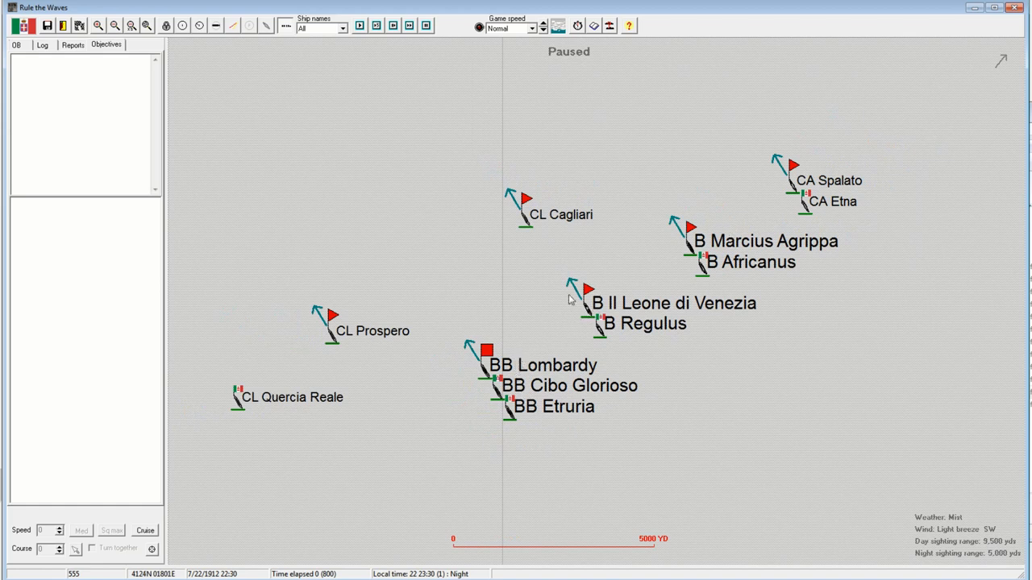
{"action": "left_click", "coordinate": [610, 25]}
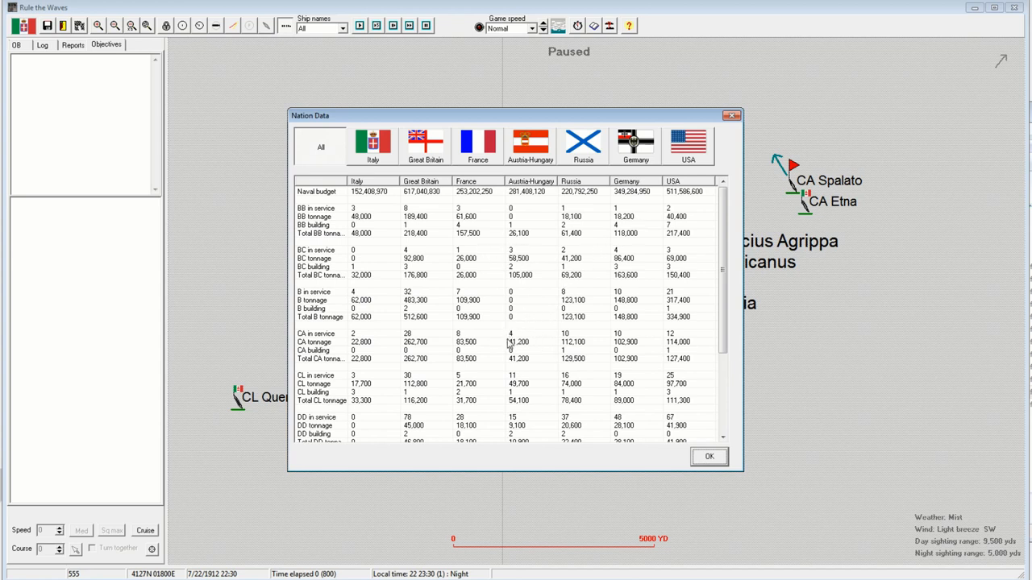
{"action": "left_click", "coordinate": [733, 116]}
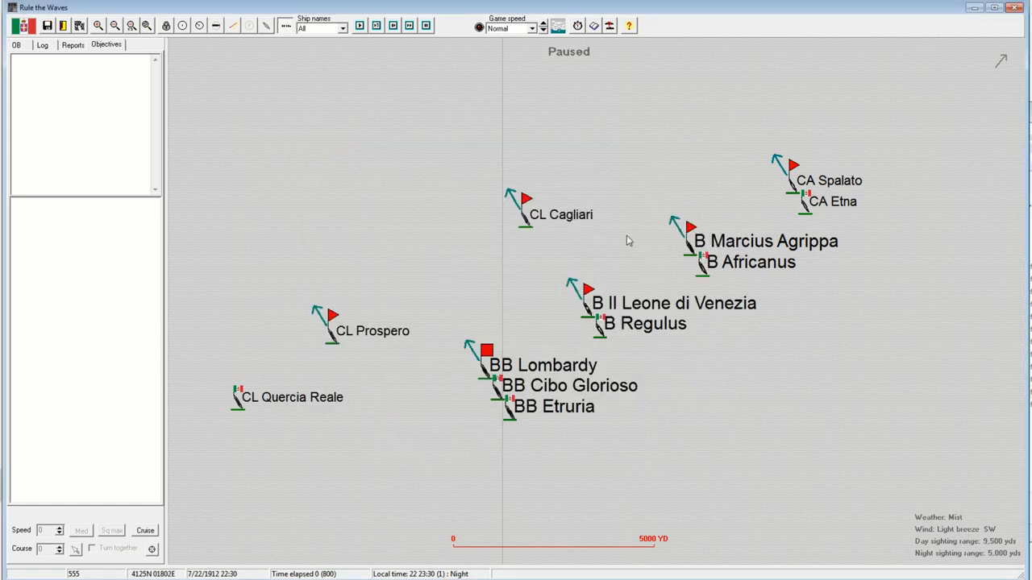